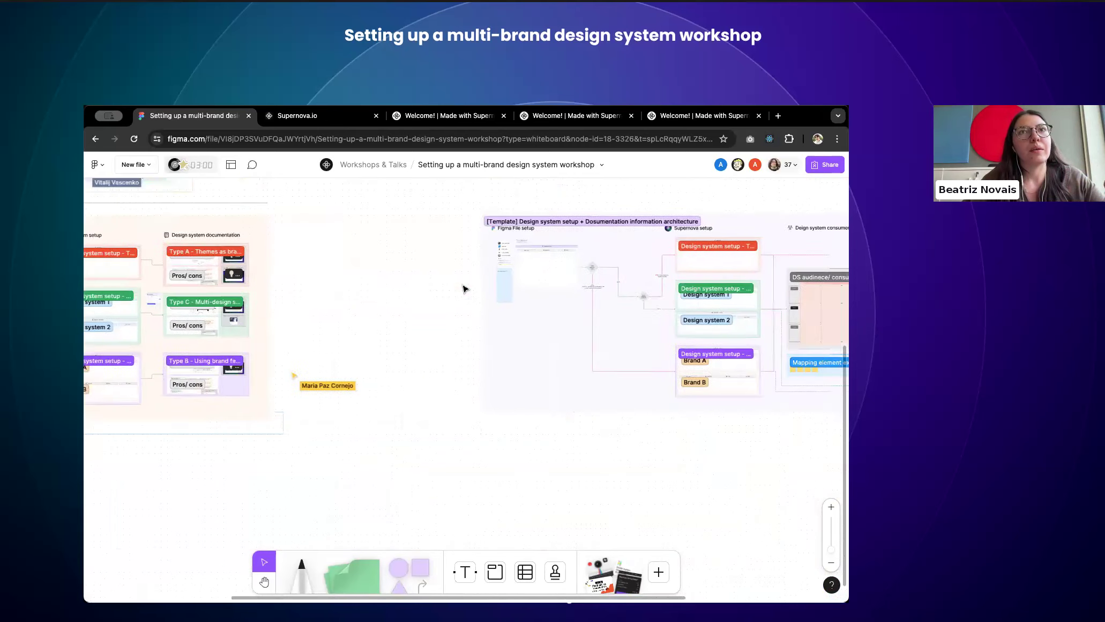
Step: Look over the design system setup and documentation architecture template and the 04 Supernova multi-brand setup section
click(327, 234)
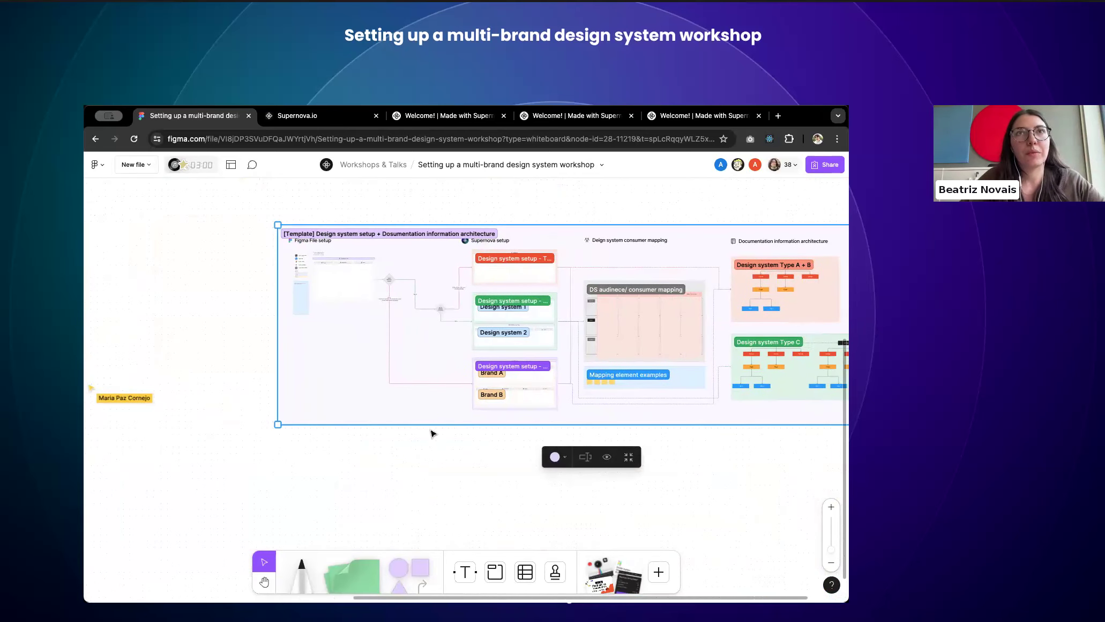
scroll(452, 413, right, 2)
scroll(451, 412, up, 1)
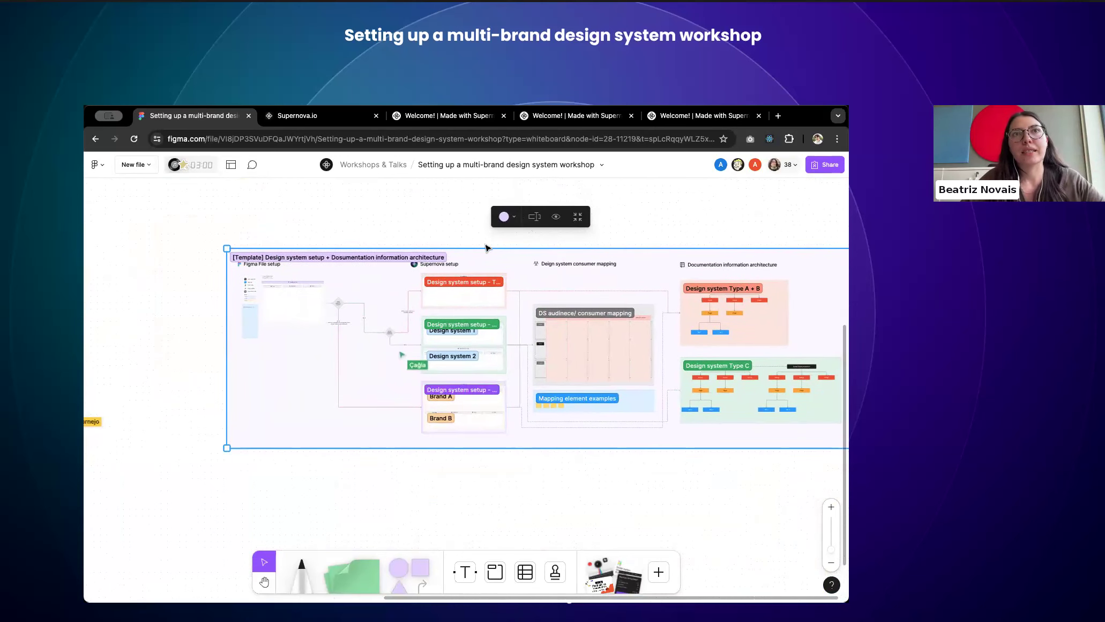
scroll(386, 372, left, 15)
scroll(386, 372, up, 1)
scroll(386, 372, right, 1)
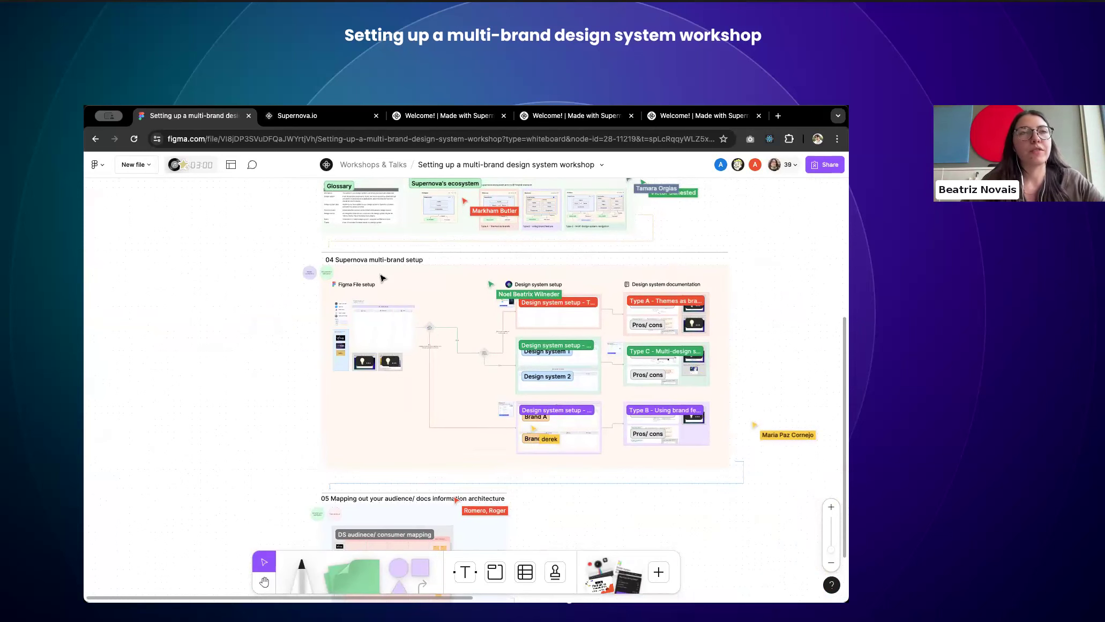
scroll(344, 250, up, 5)
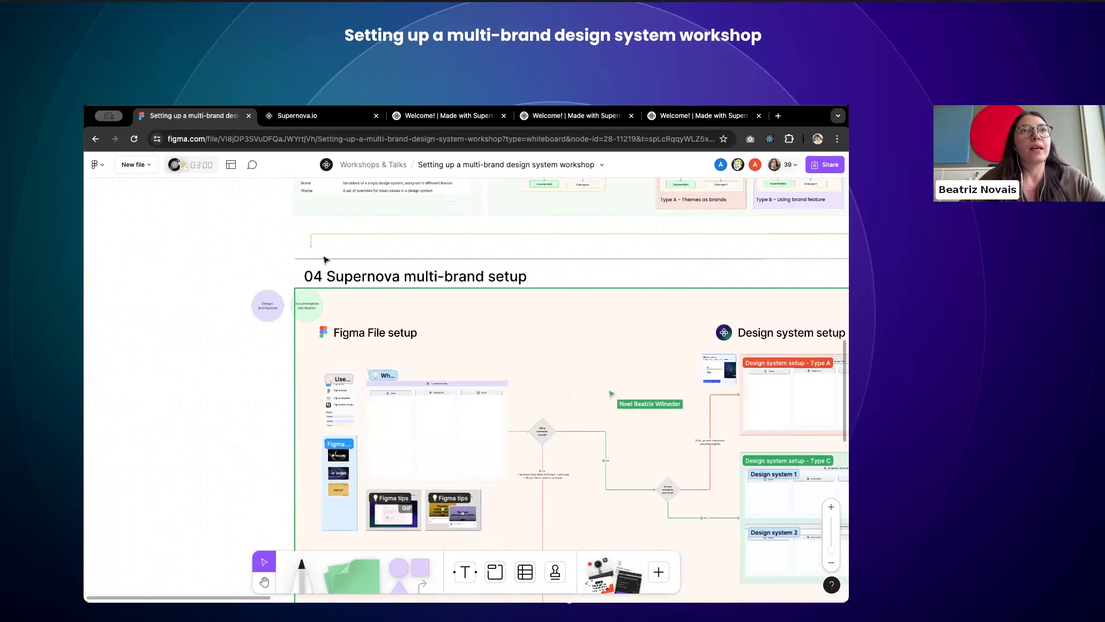
Step: Review the theme circles marking section 04 and the matching multi-brand themes and setup questions in section 02
click(267, 306)
click(536, 353)
click(675, 360)
scroll(538, 430, down, 6)
click(242, 396)
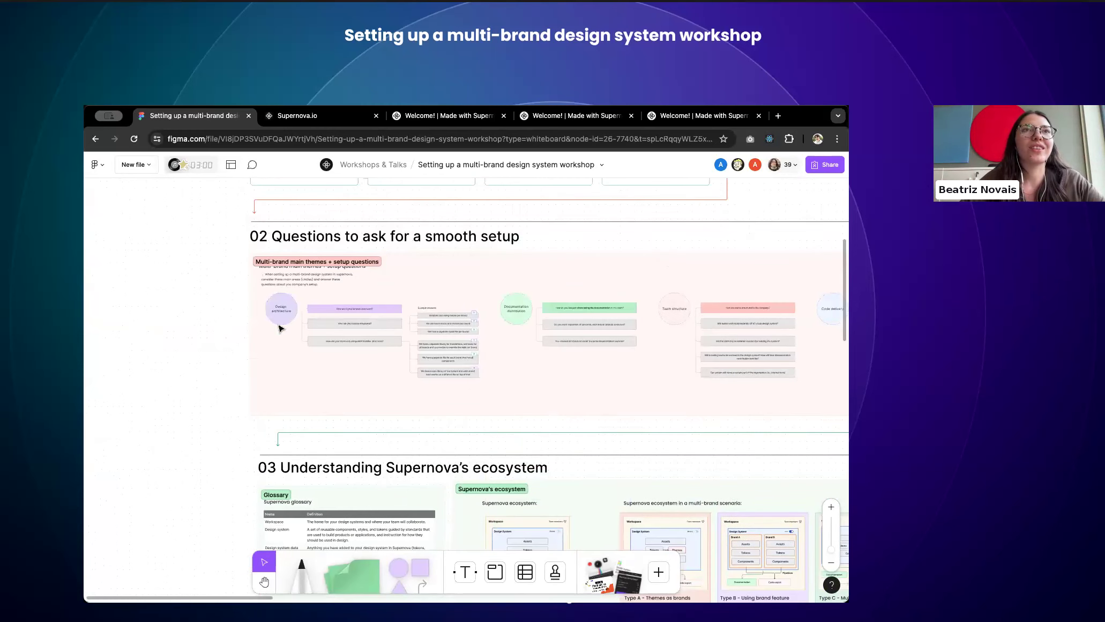
scroll(212, 412, down, 3)
scroll(288, 242, up, 1)
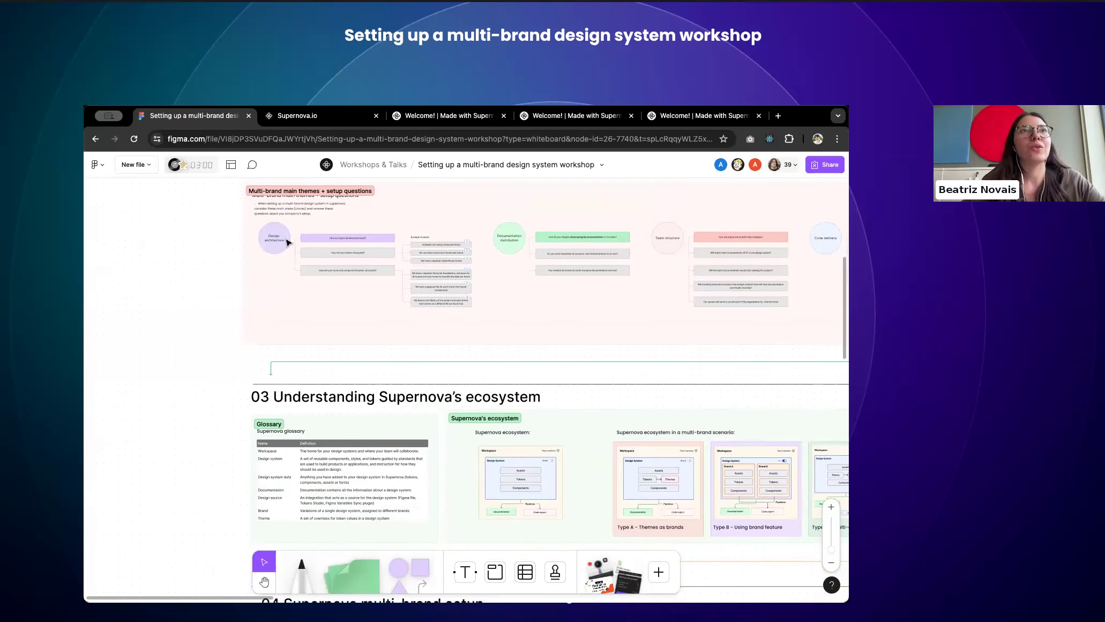
scroll(213, 432, down, 10)
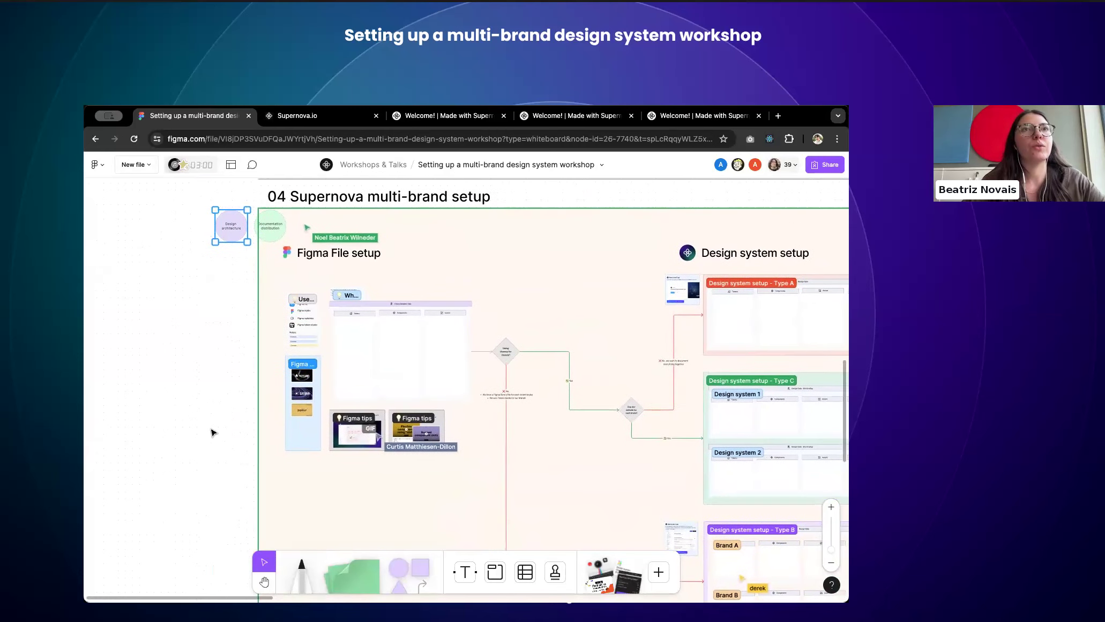
click(181, 266)
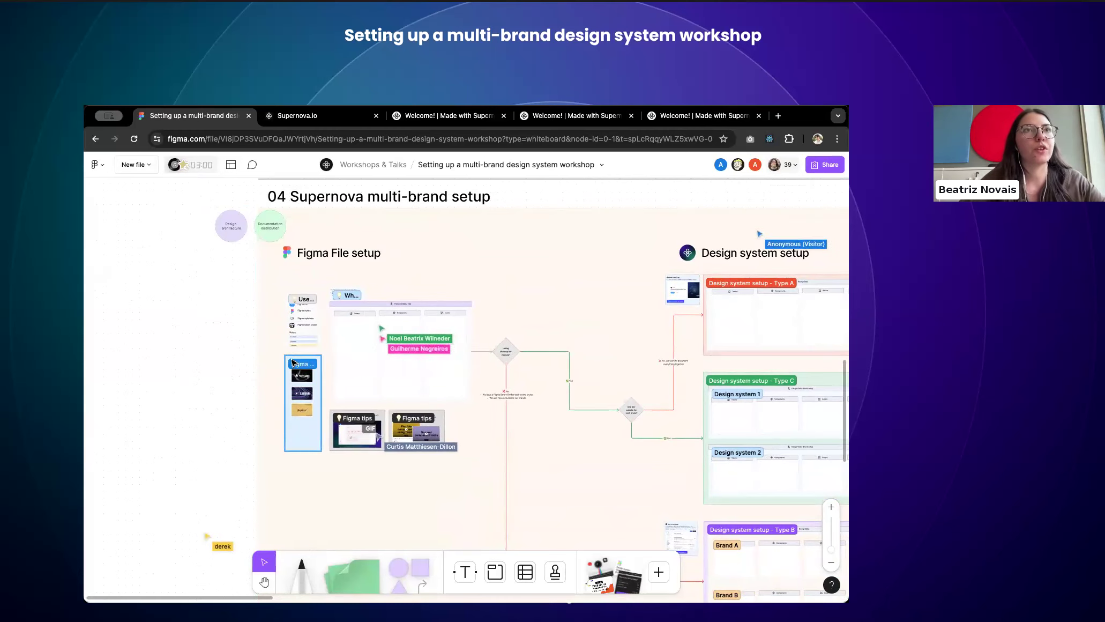
Step: Examine the sticker legend and the Mercury, Saturn and Jupiter file covers in the Figma File setup area
scroll(292, 363, up, 6)
scroll(291, 350, down, 3)
scroll(225, 327, right, 2)
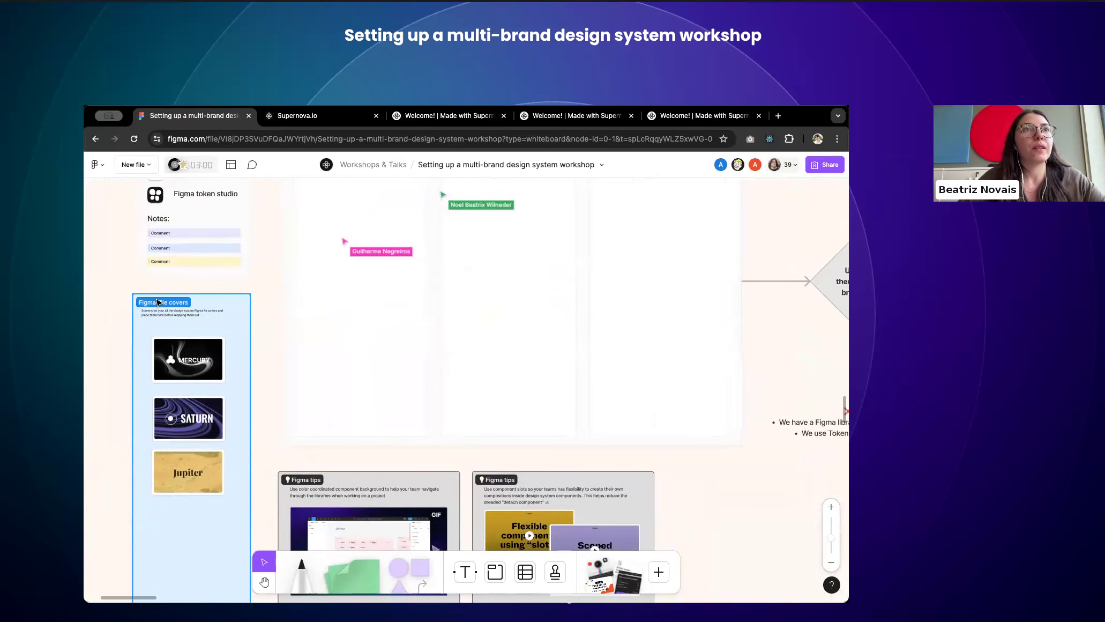
scroll(159, 303, up, 4)
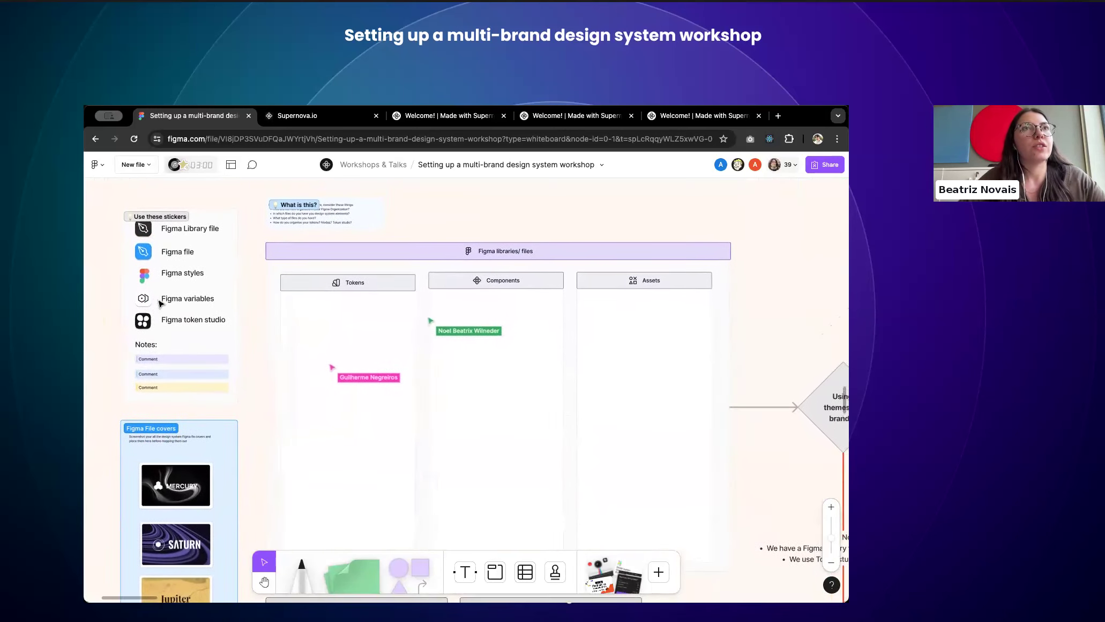
scroll(160, 304, down, 2)
click(199, 515)
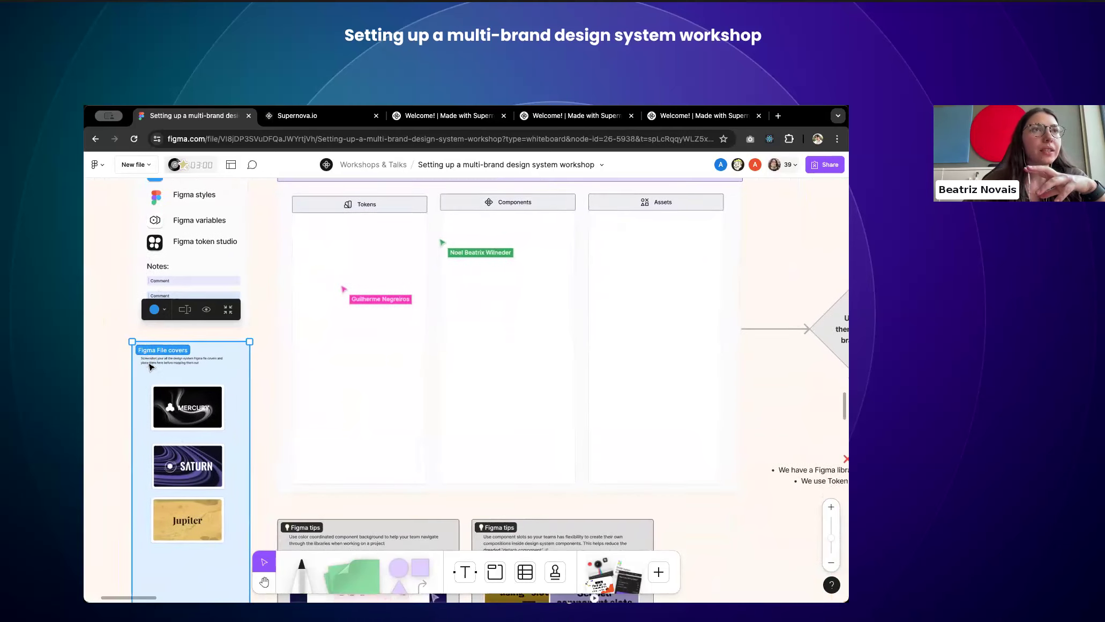
scroll(206, 588, down, 2)
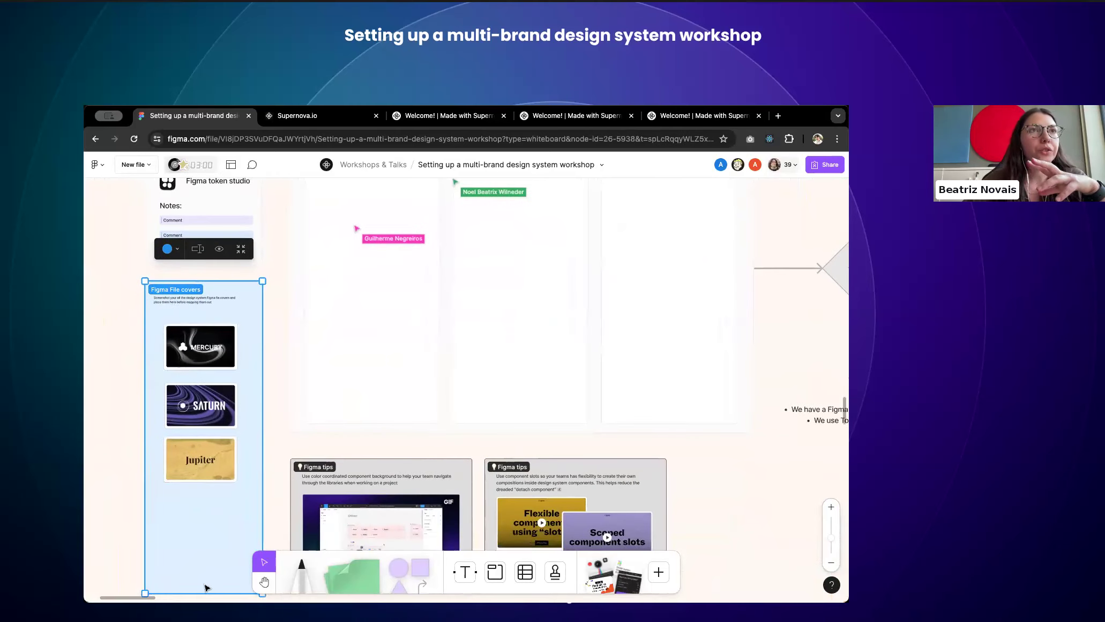
click(196, 367)
click(218, 414)
click(214, 473)
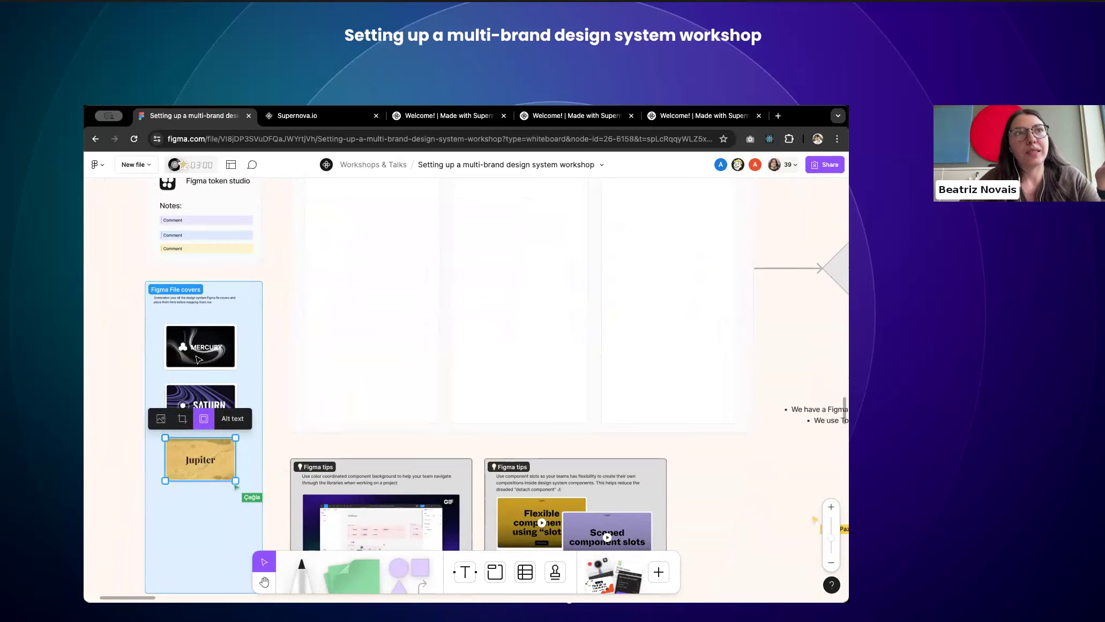
key(Tab)
click(198, 414)
click(215, 339)
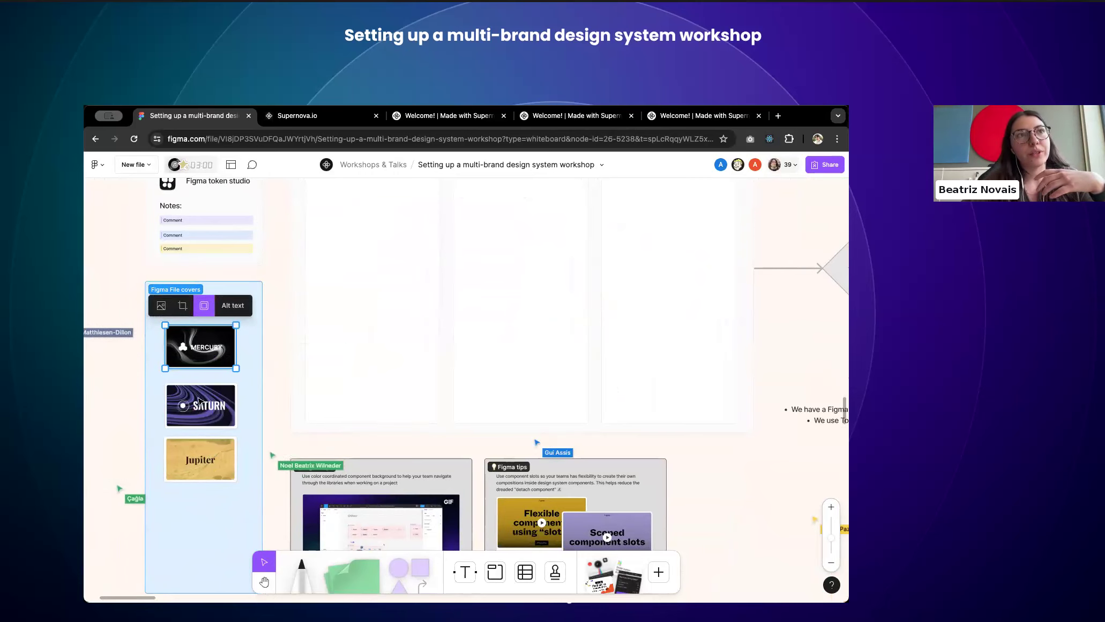
click(199, 478)
Step: Examine the Figma libraries/files board with its Tokens, Components and Assets columns
scroll(199, 478, up, 5)
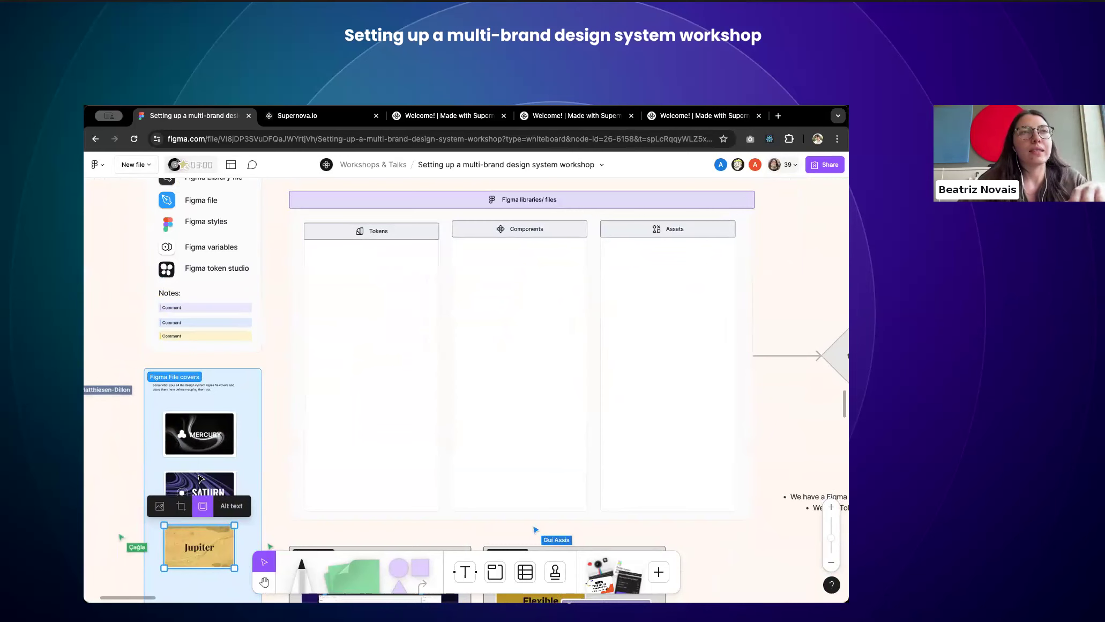
scroll(301, 372, right, 3)
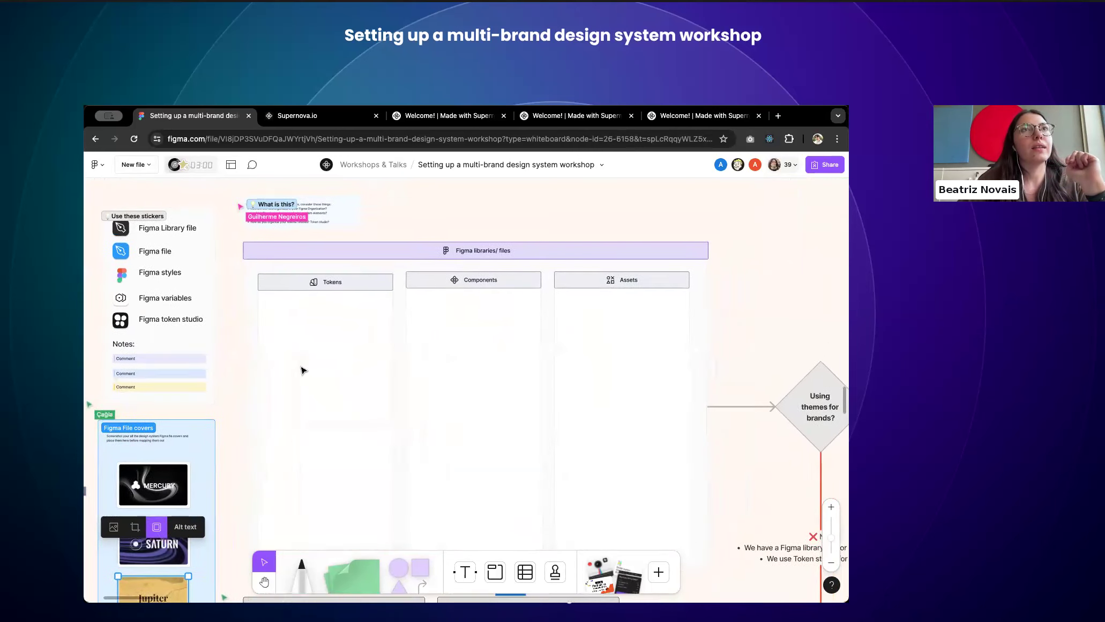
click(465, 252)
click(407, 278)
click(394, 325)
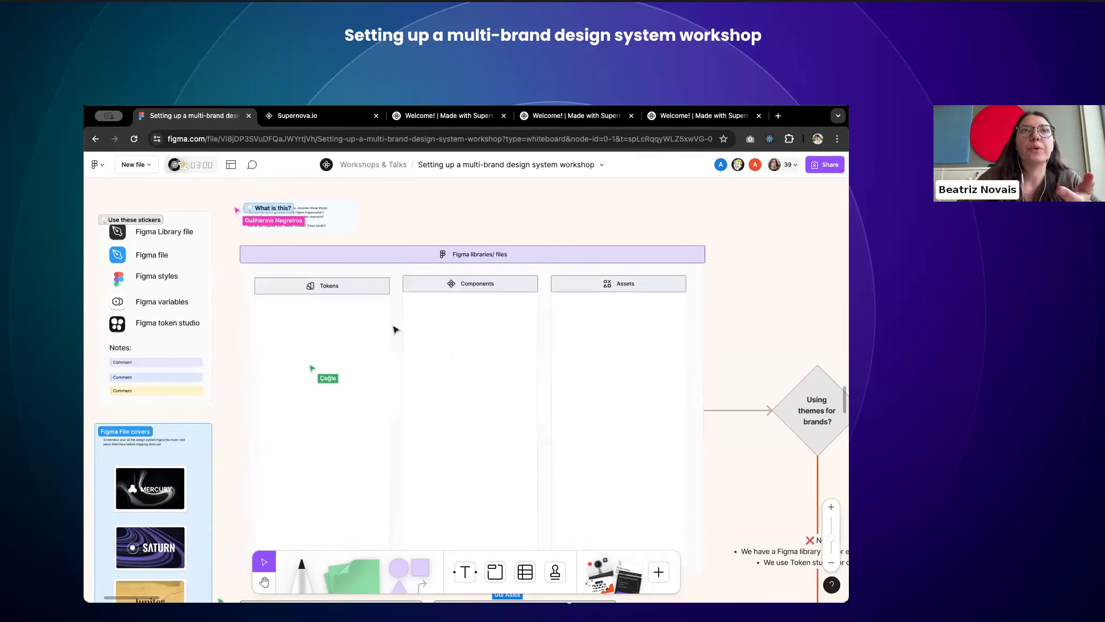
scroll(395, 329, down, 1)
scroll(395, 329, down, 1)
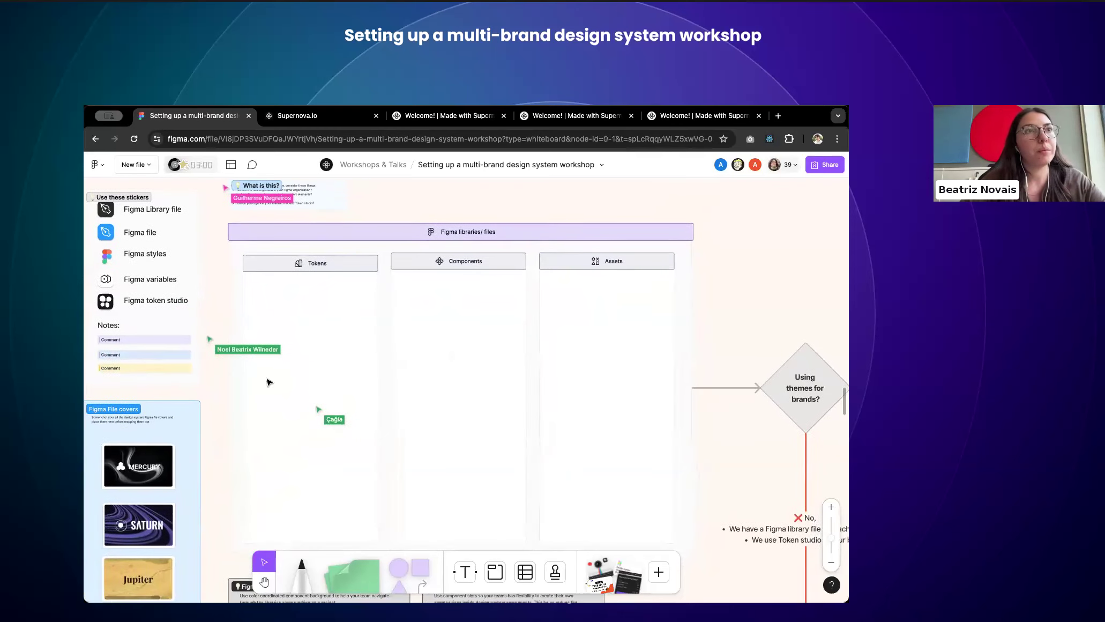
Step: Move the Mercury, Saturn and Jupiter covers from the Figma File covers section into the Tokens column, stacked vertically
click(134, 470)
drag(134, 470, 305, 315)
drag(284, 361, 284, 362)
click(138, 524)
shift+click(160, 574)
drag(157, 581, 329, 428)
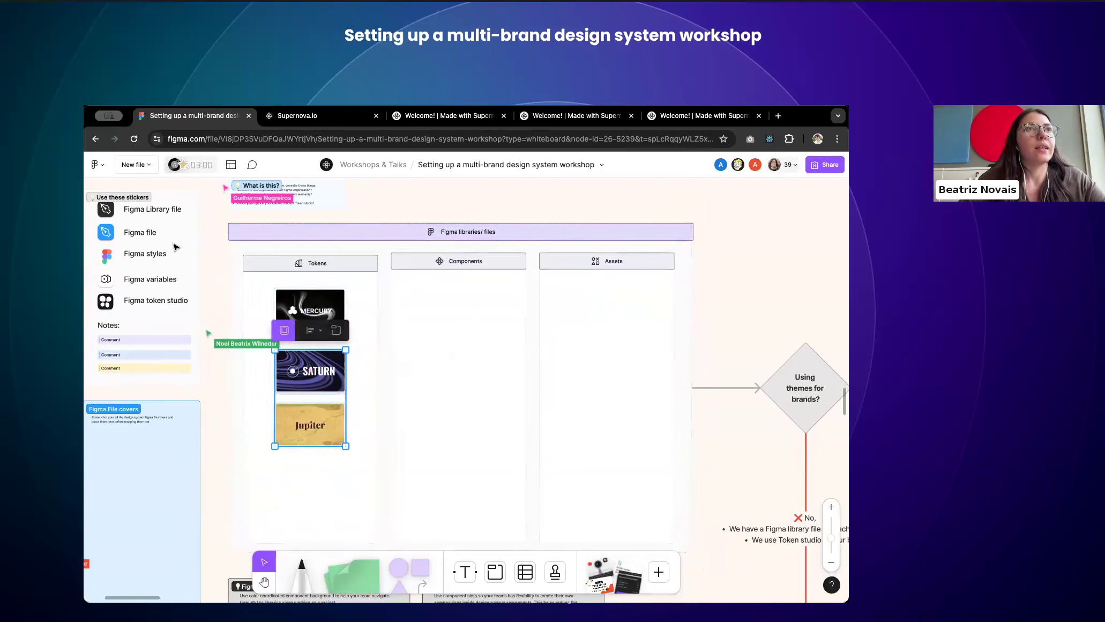
click(264, 291)
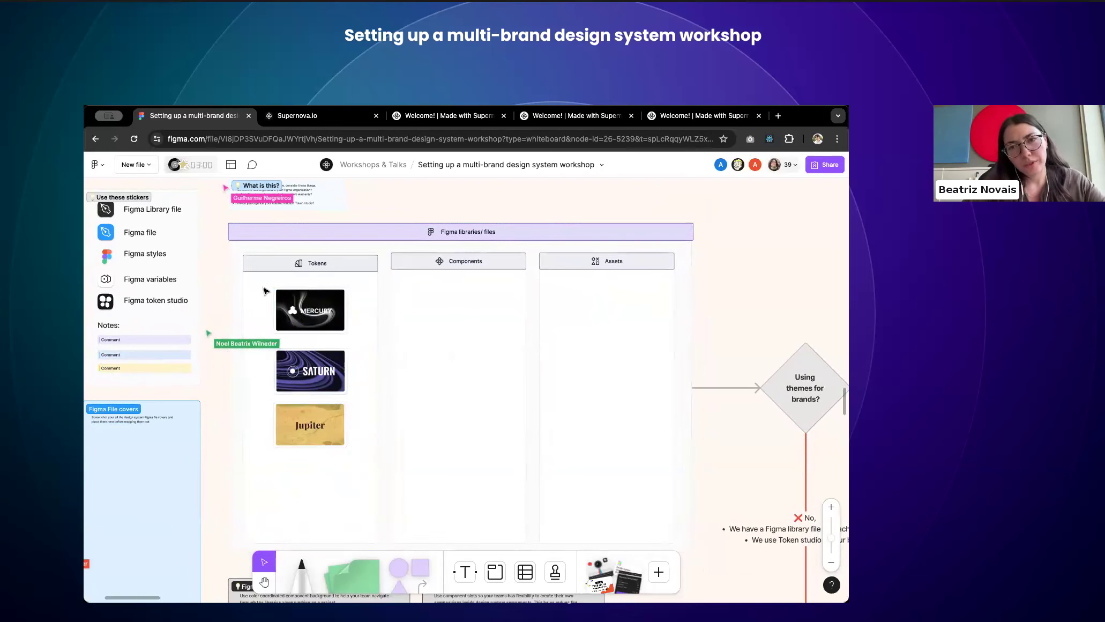
Step: Go through the Figma Library file, Figma file, Figma variables and Figma token studio stickers in the sticker legend
click(106, 210)
key(Escape)
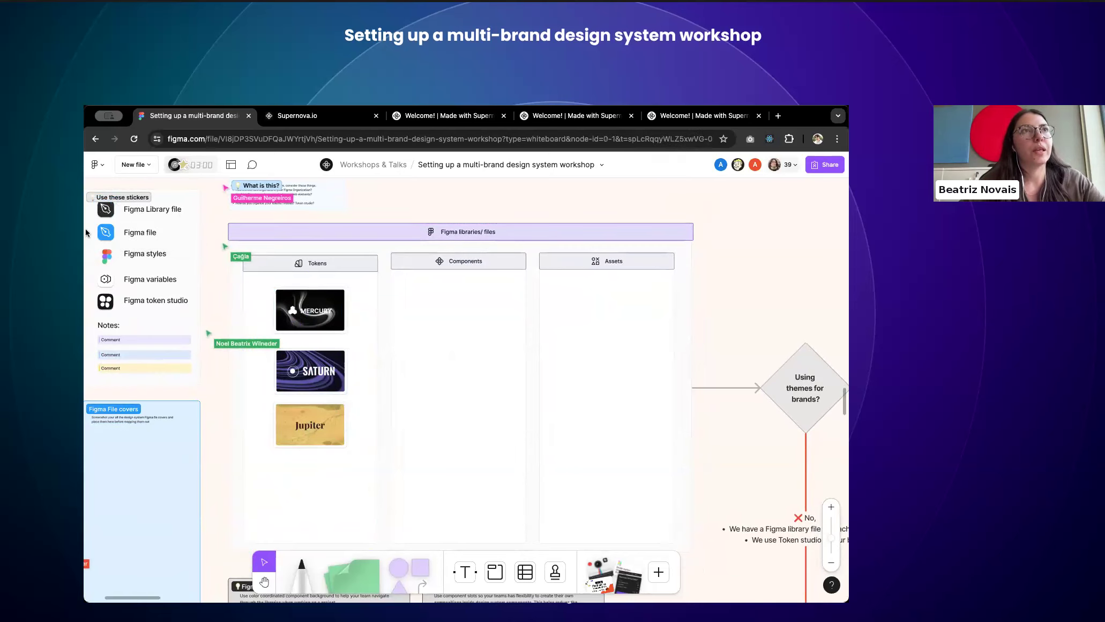
click(107, 233)
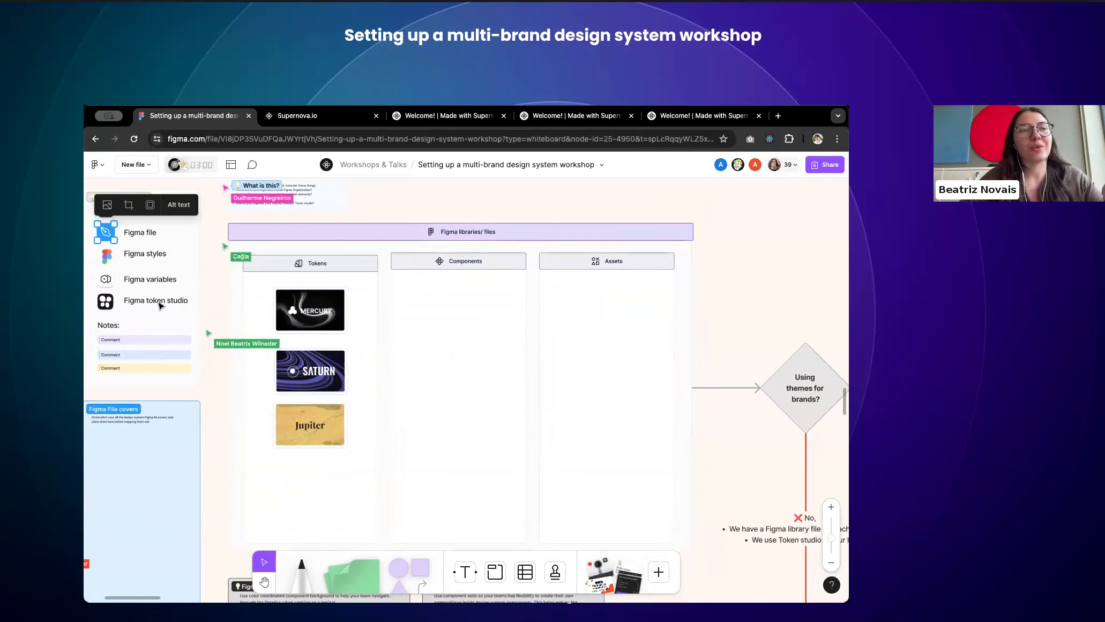
key(Escape)
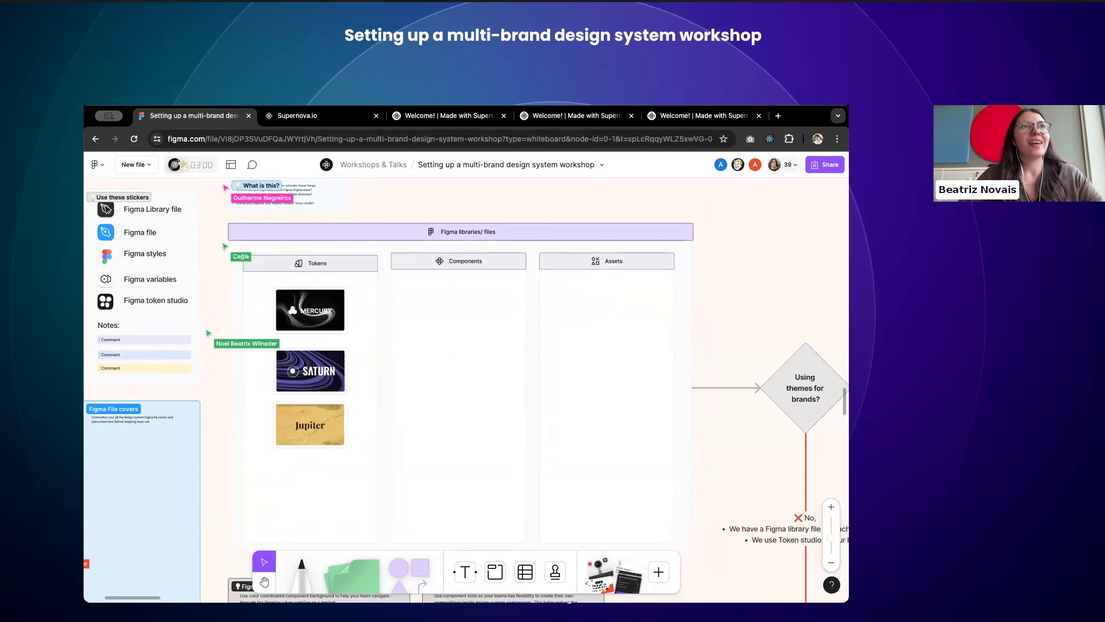
click(106, 279)
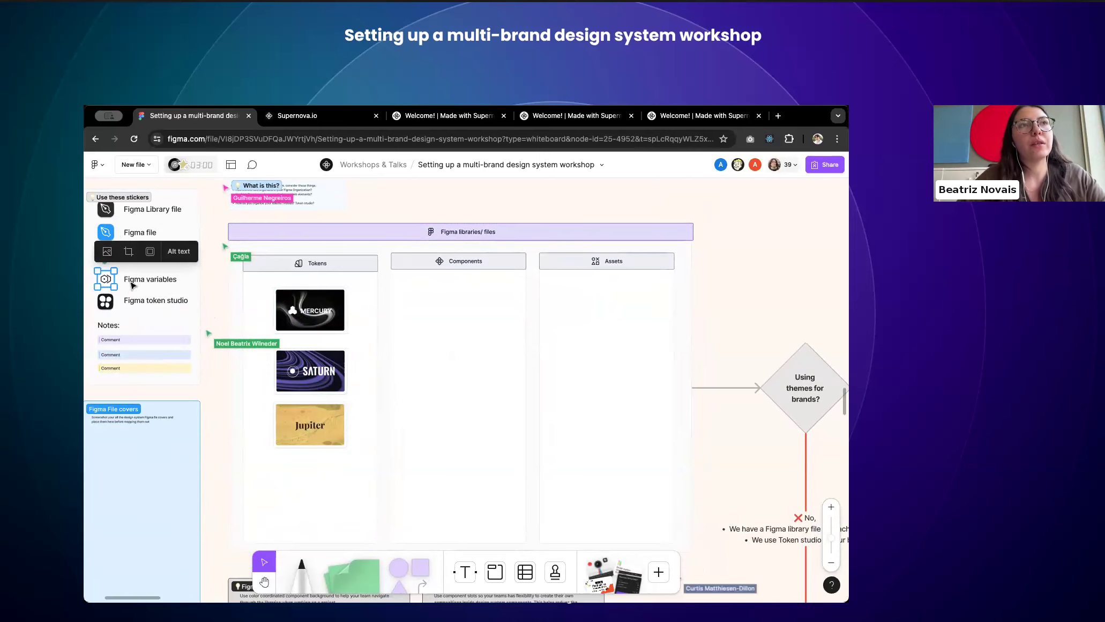
click(105, 301)
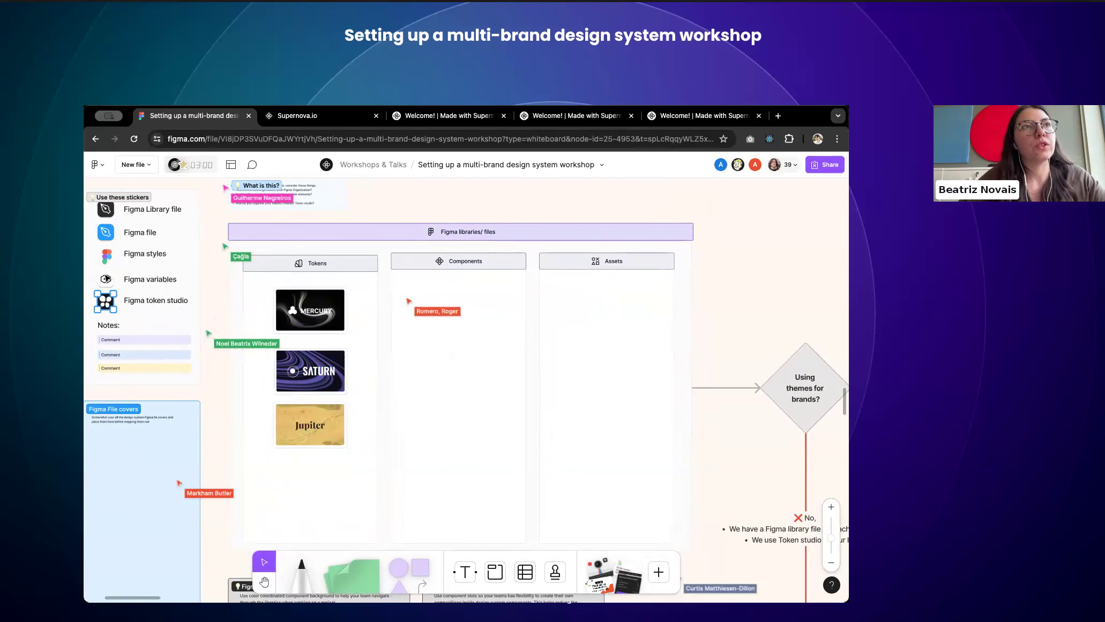
Step: Place a copy of the Figma Library file sticker on the Mercury cover's lower-right corner and a Figma variables sticker on Saturn's
click(107, 212)
drag(108, 216, 384, 332)
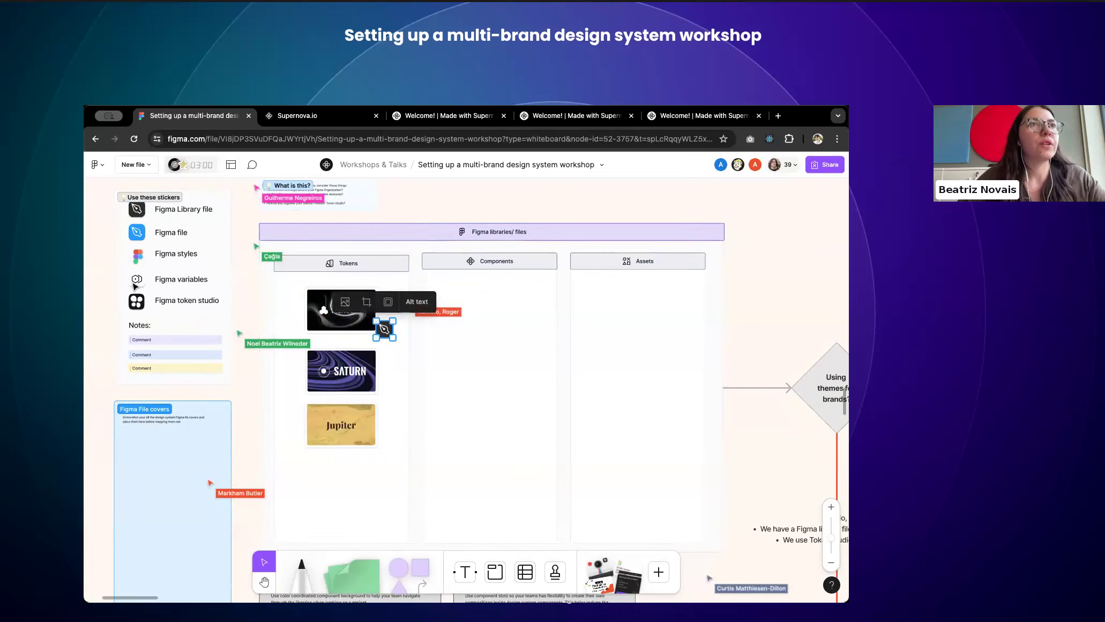
click(136, 284)
drag(143, 286, 375, 384)
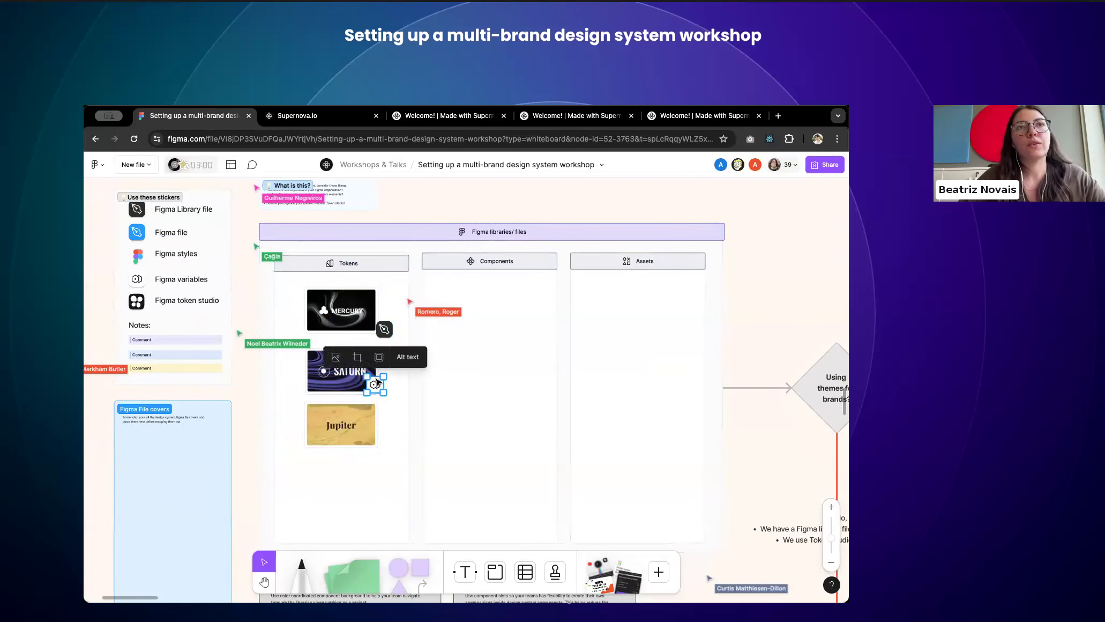
click(384, 331)
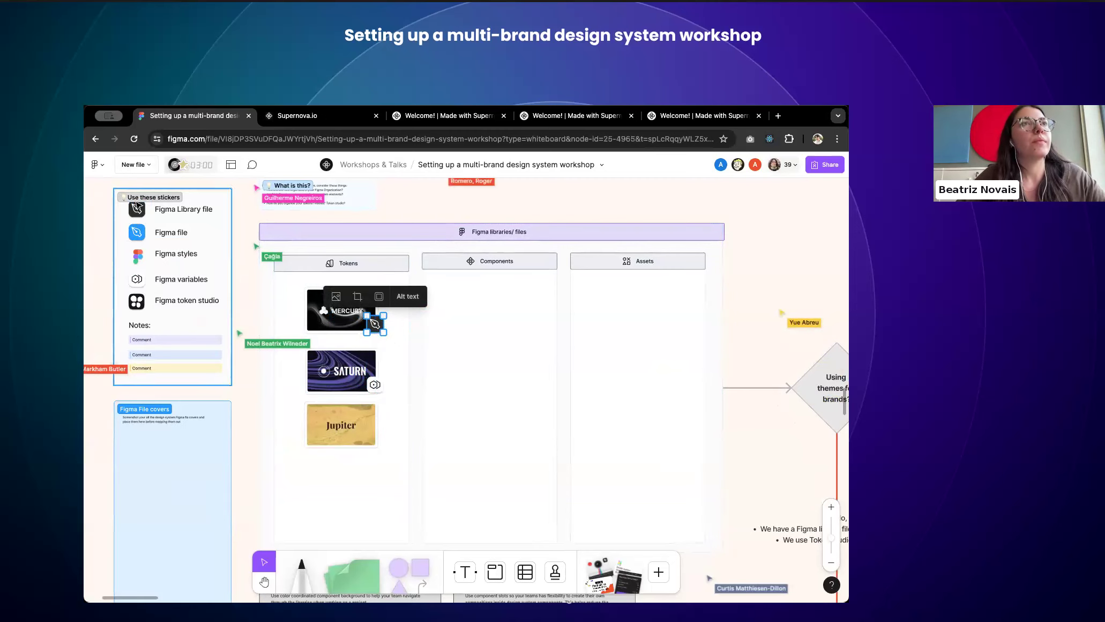
Step: Duplicate Saturn's Figma variables sticker onto the lower-right corner of the Jupiter cover
click(135, 222)
click(375, 384)
drag(375, 384, 379, 446)
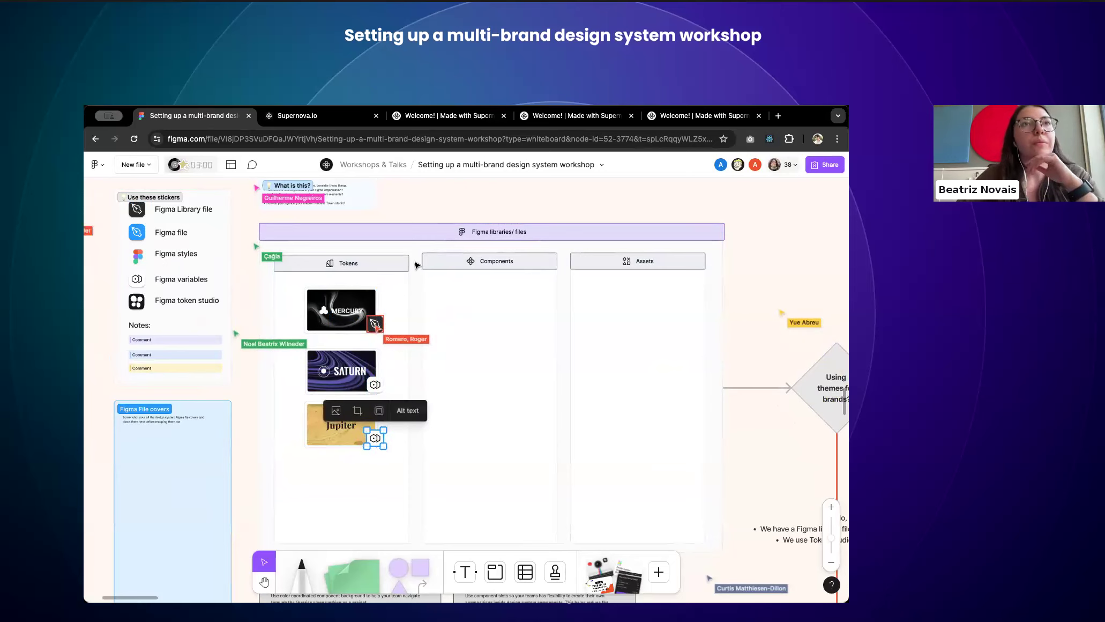
Step: Copy the Mercury cover together with its Figma Library file sticker into the Components column
click(337, 319)
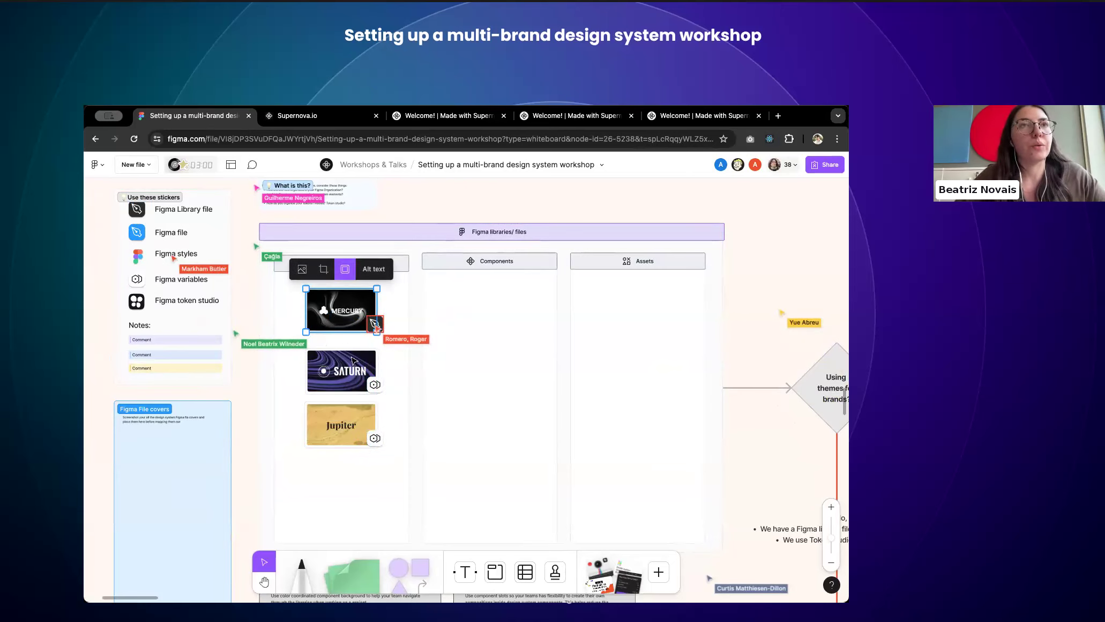
shift+click(374, 324)
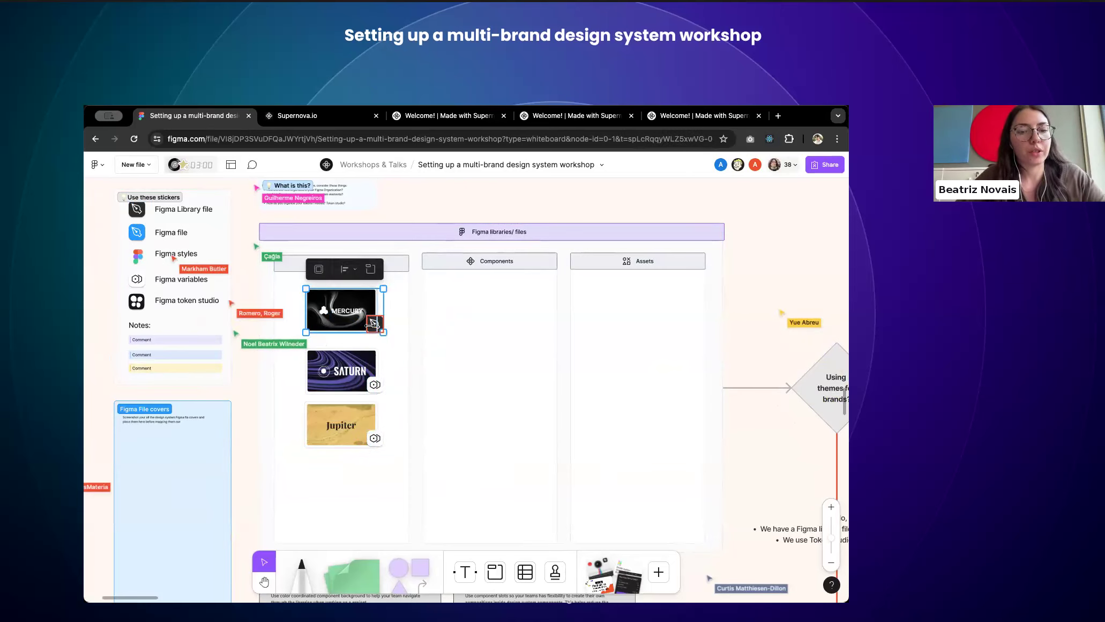
drag(371, 323, 346, 306)
scroll(544, 390, right, 2)
scroll(544, 391, down, 1)
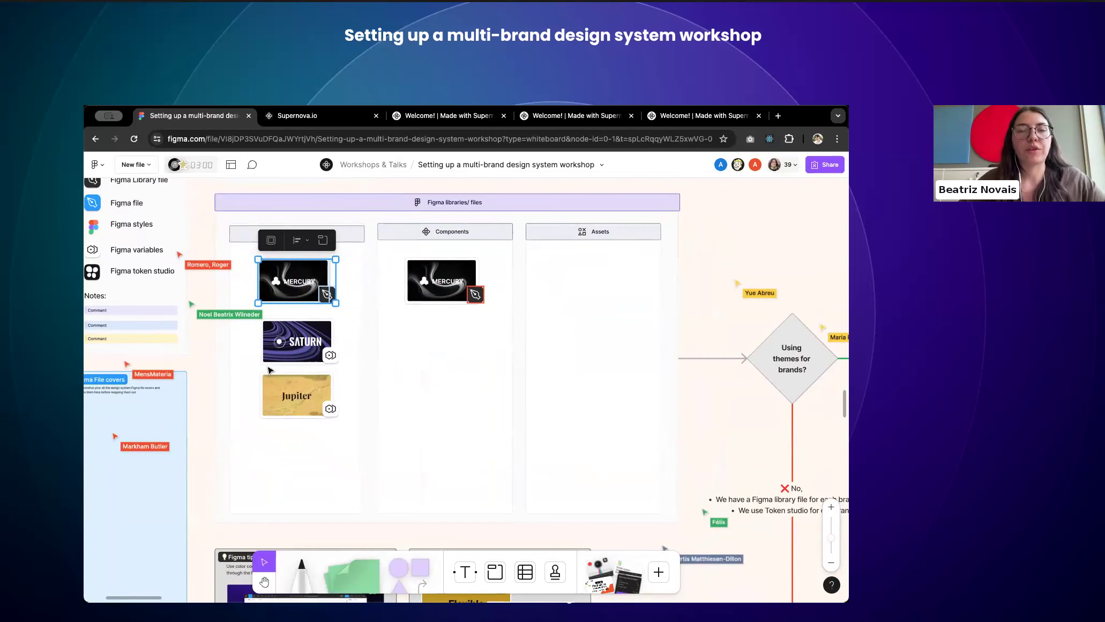
scroll(270, 370, left, 2)
scroll(271, 370, up, 1)
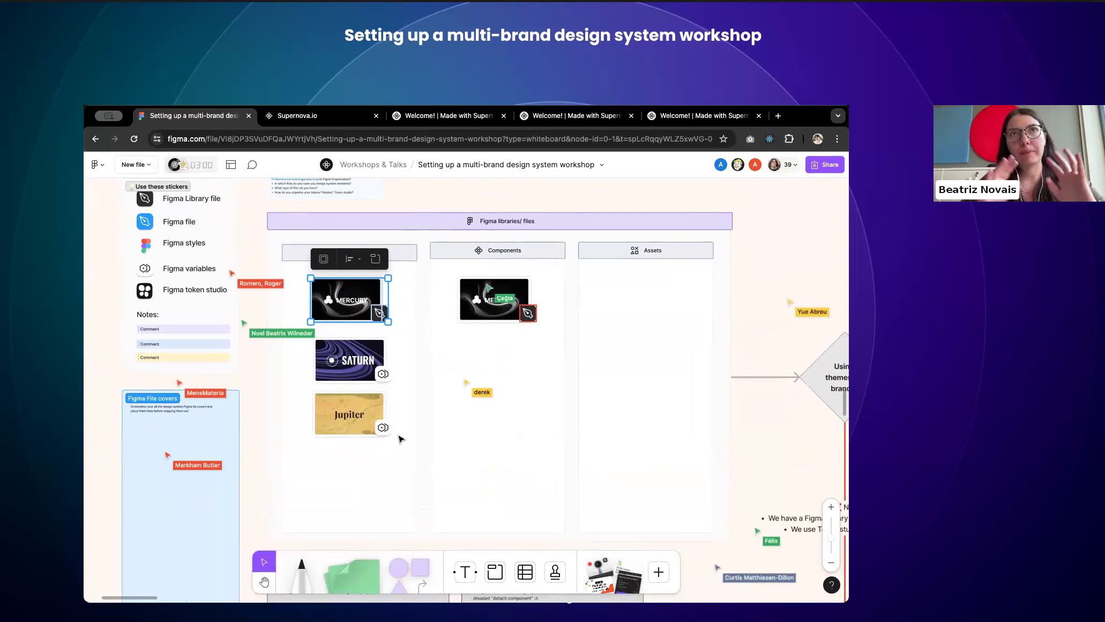
click(400, 439)
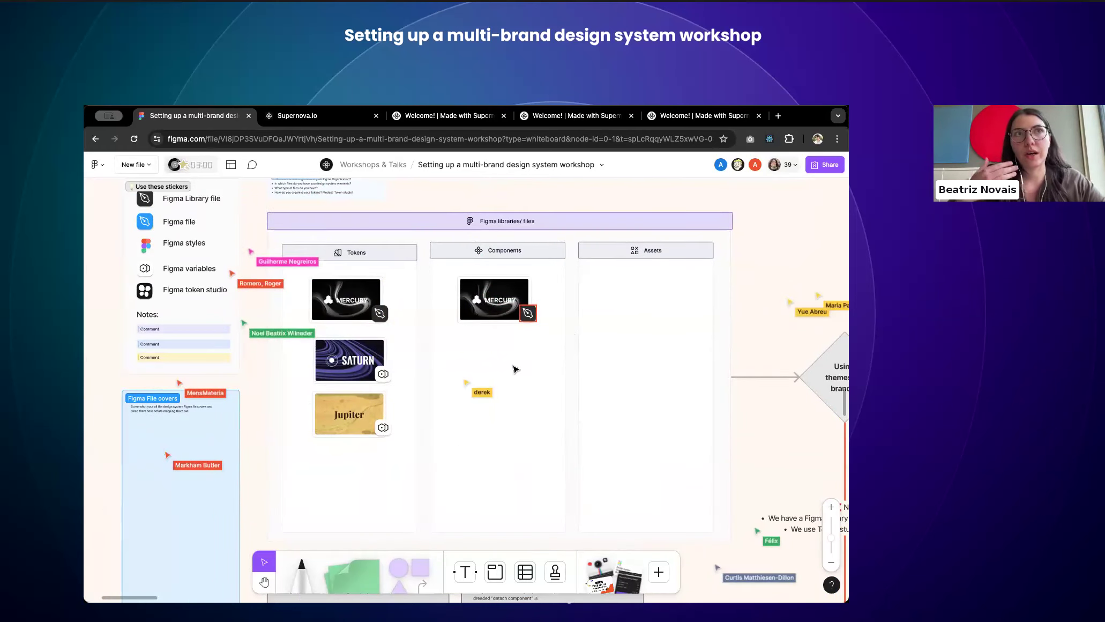
scroll(515, 369, right, 10)
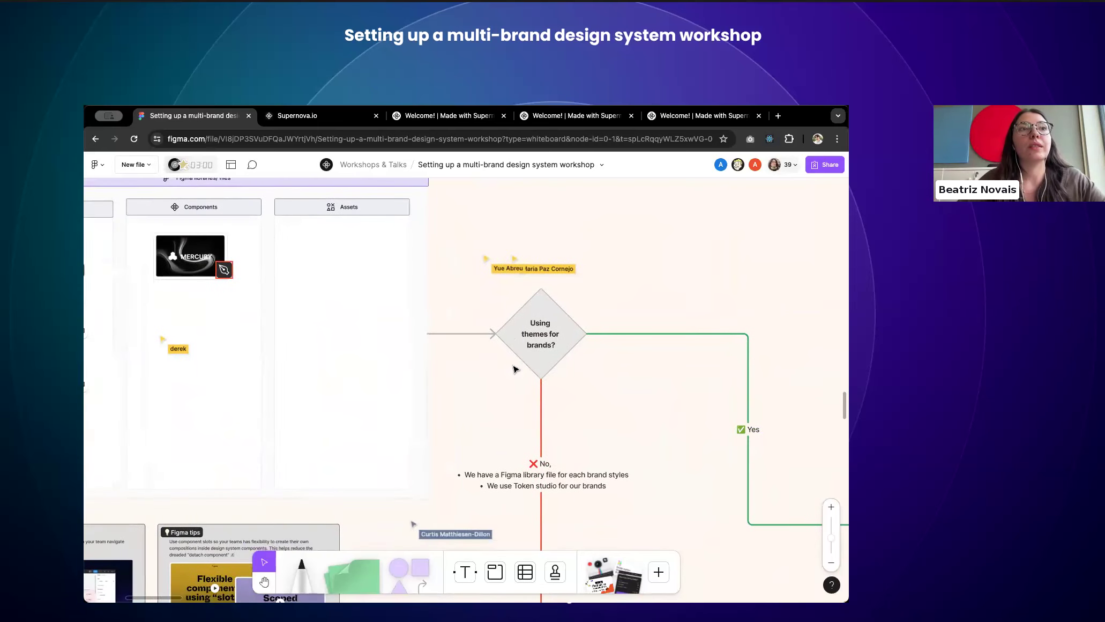
Step: Examine the two Figma tips cards on color-coordinated component backgrounds and on component slots below the Figma libraries/files frame
scroll(513, 369, left, 10)
scroll(514, 369, down, 7)
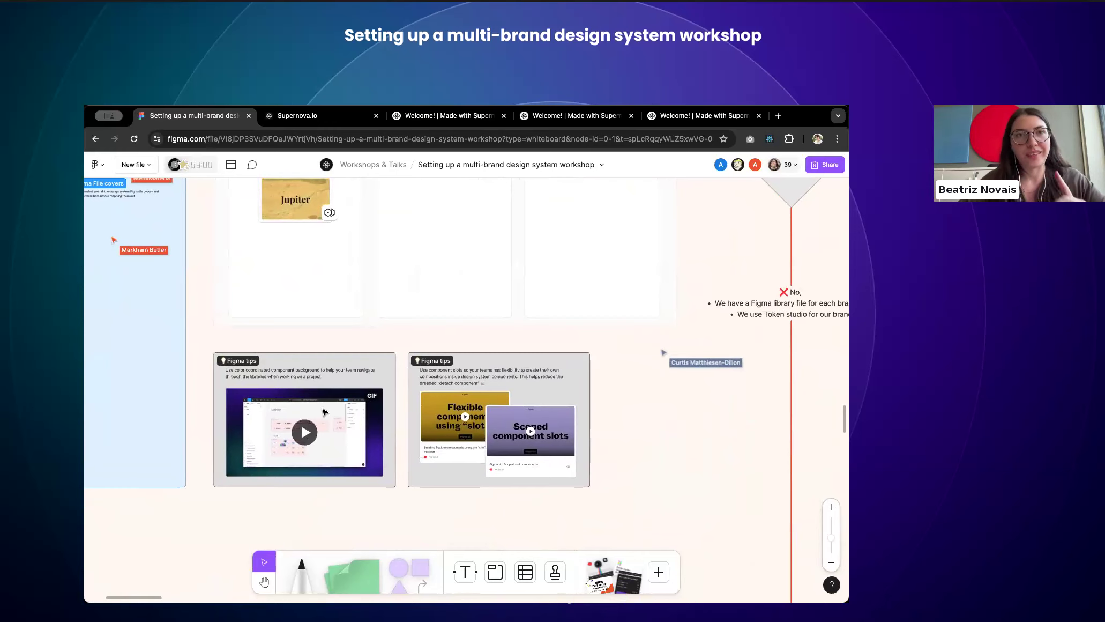
scroll(289, 429, up, 5)
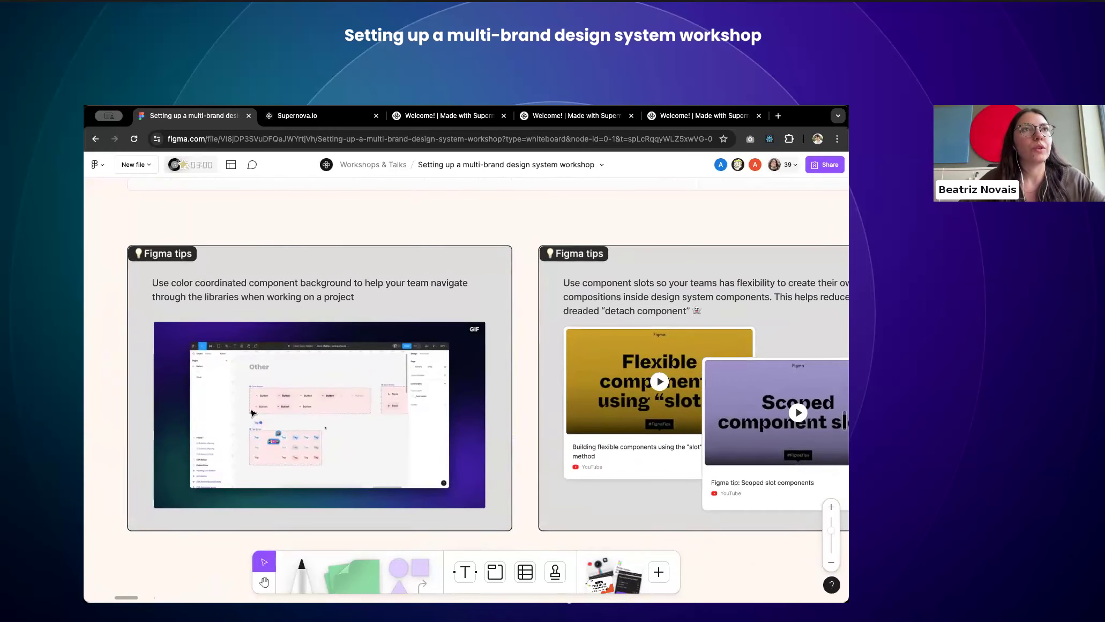
click(326, 417)
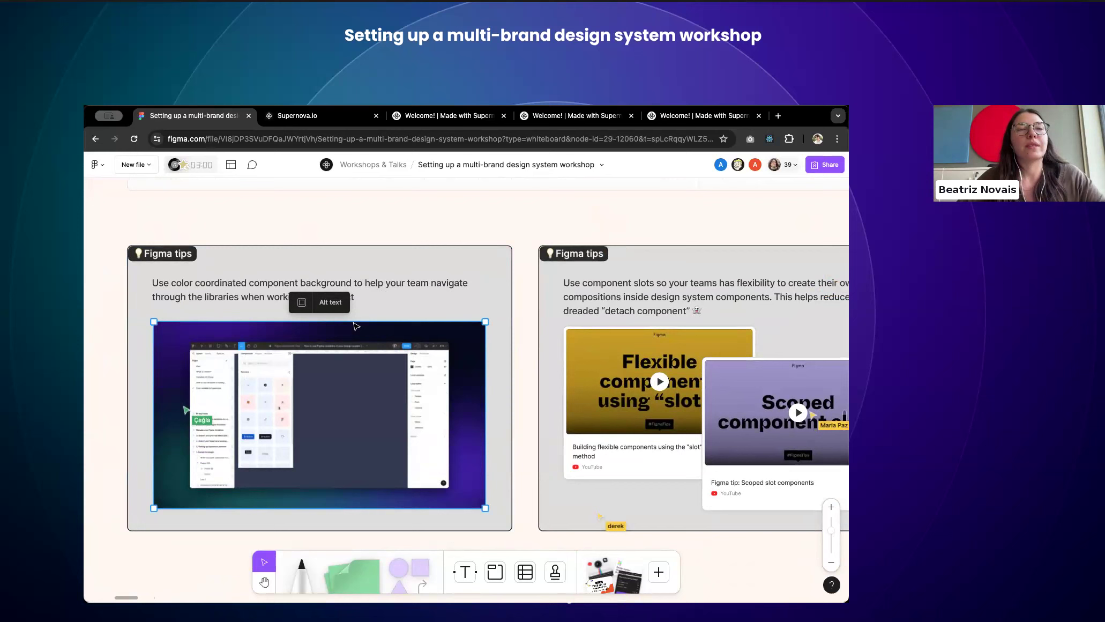
click(526, 276)
click(659, 262)
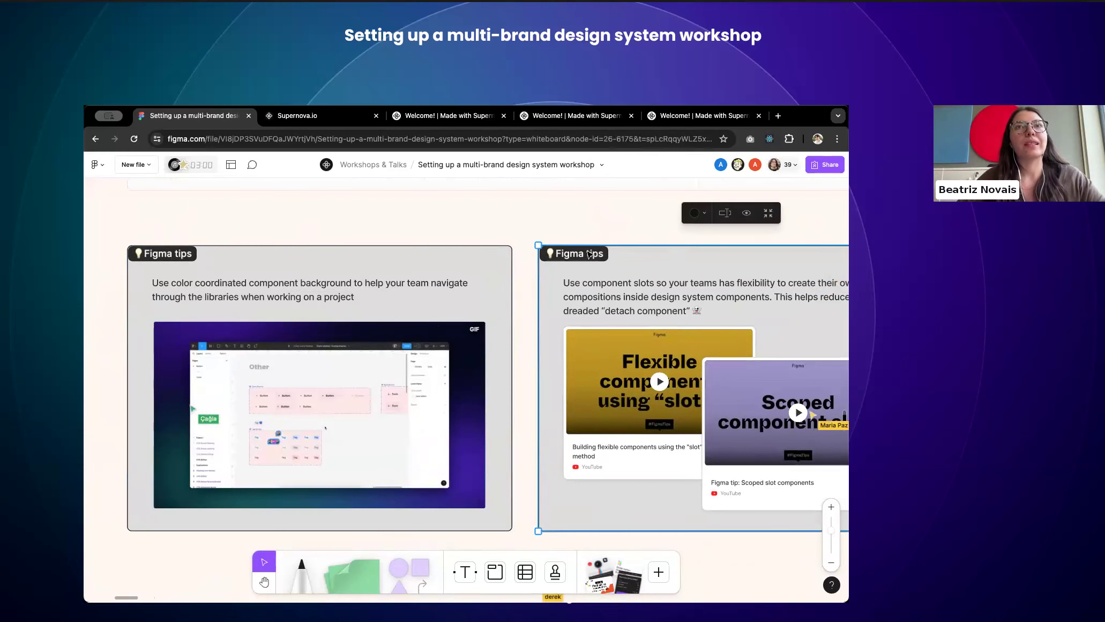
scroll(659, 262, right, 3)
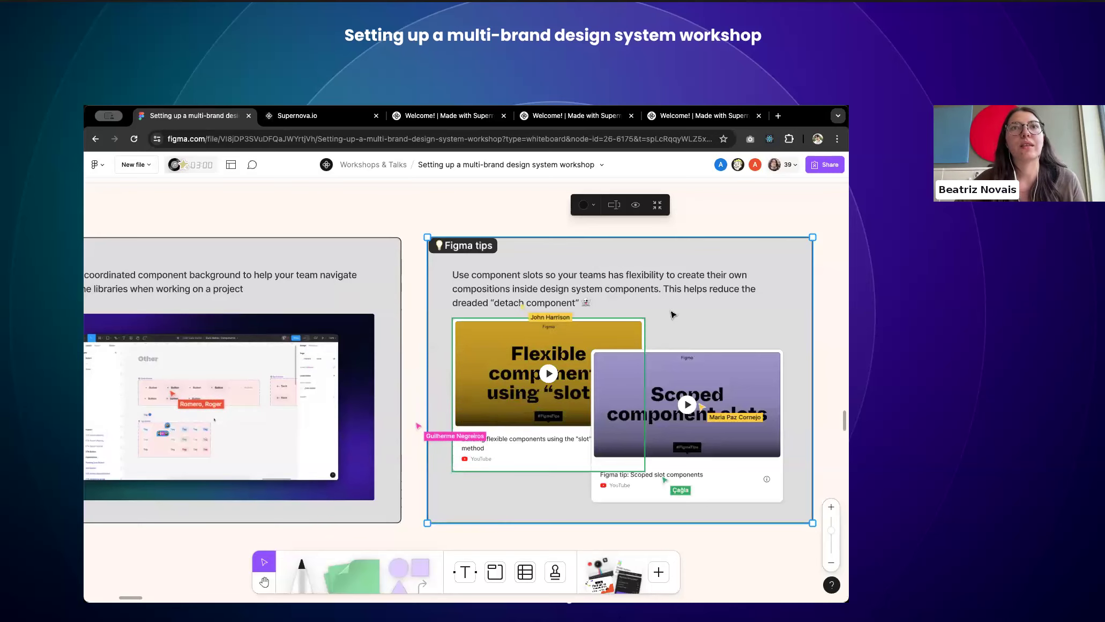
scroll(673, 314, down, 3)
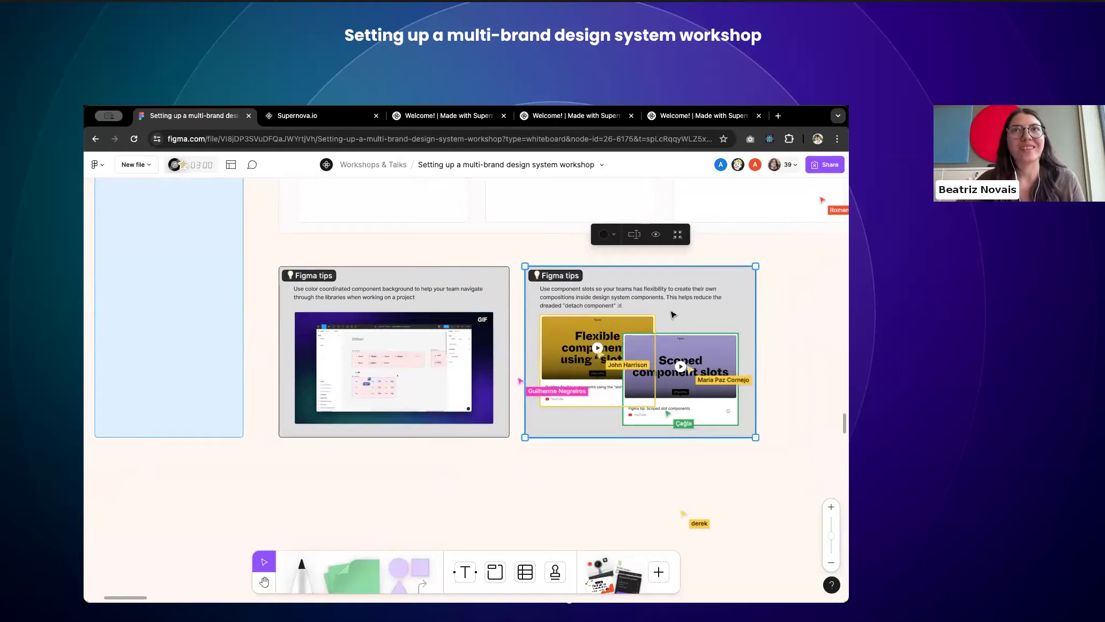
scroll(674, 314, down, 10)
scroll(674, 315, down, 5)
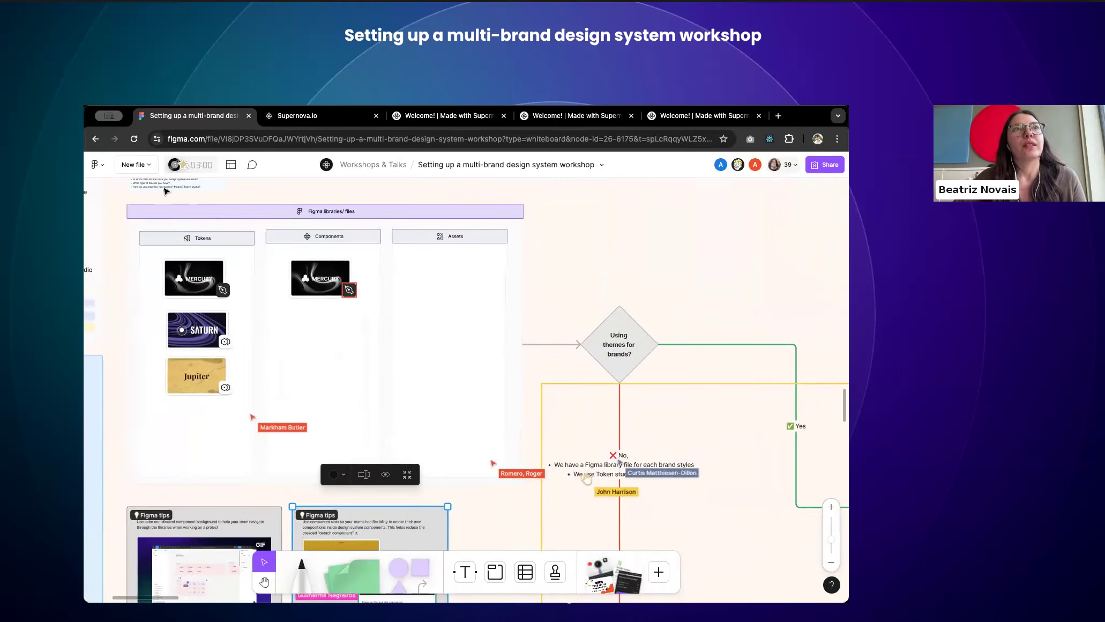
Step: Examine the Figma libraries/files frame and the "Using themes for brands?" decision with its Yes and No branches
click(179, 228)
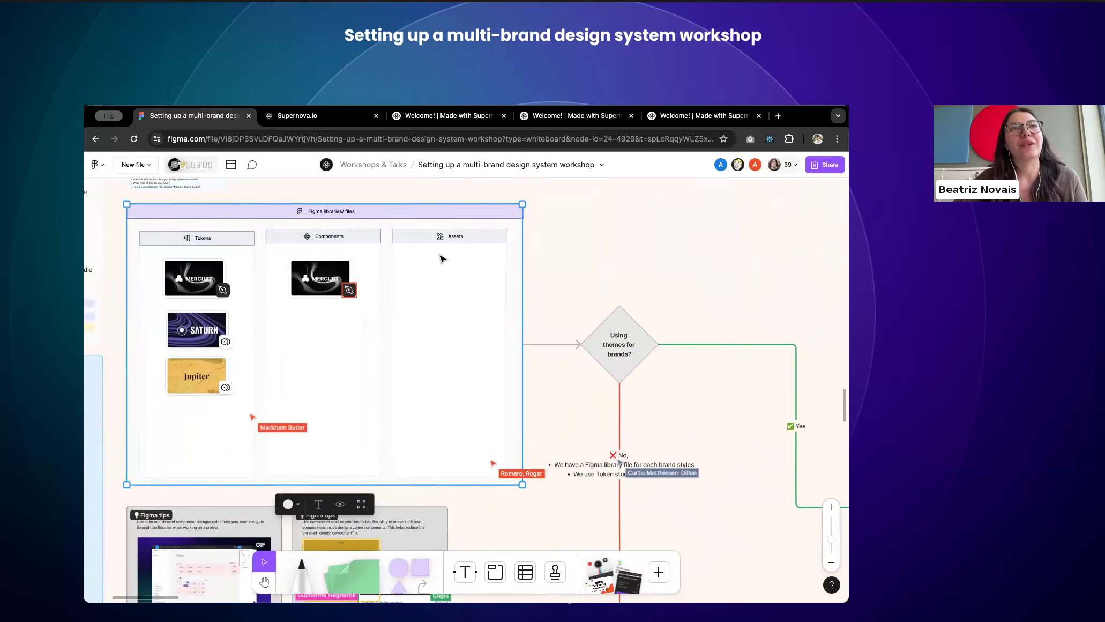
scroll(697, 361, up, 3)
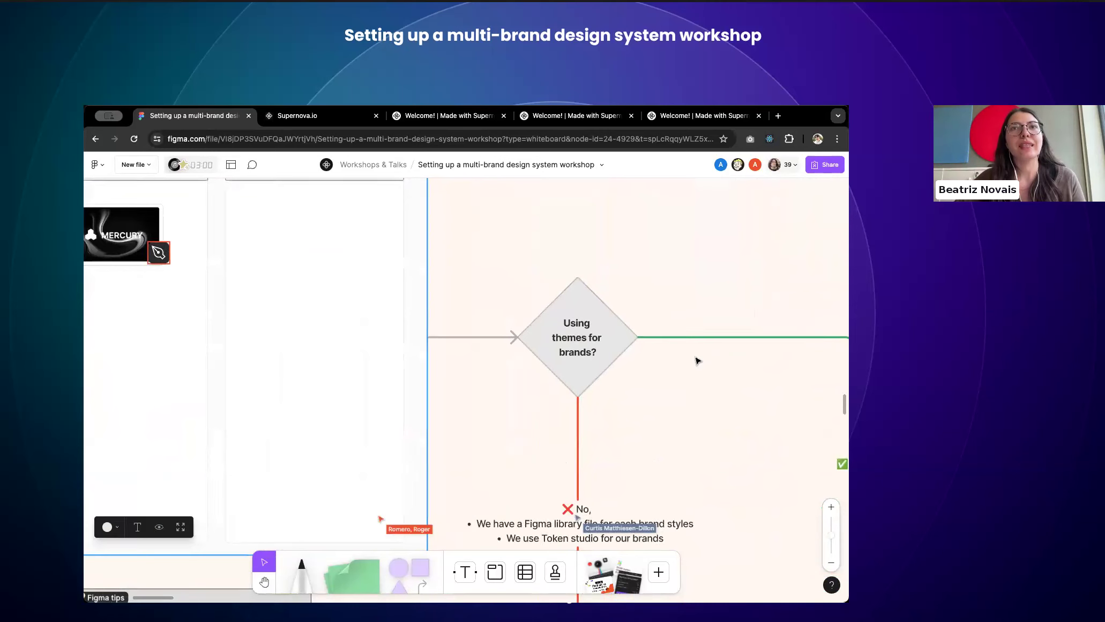
click(581, 345)
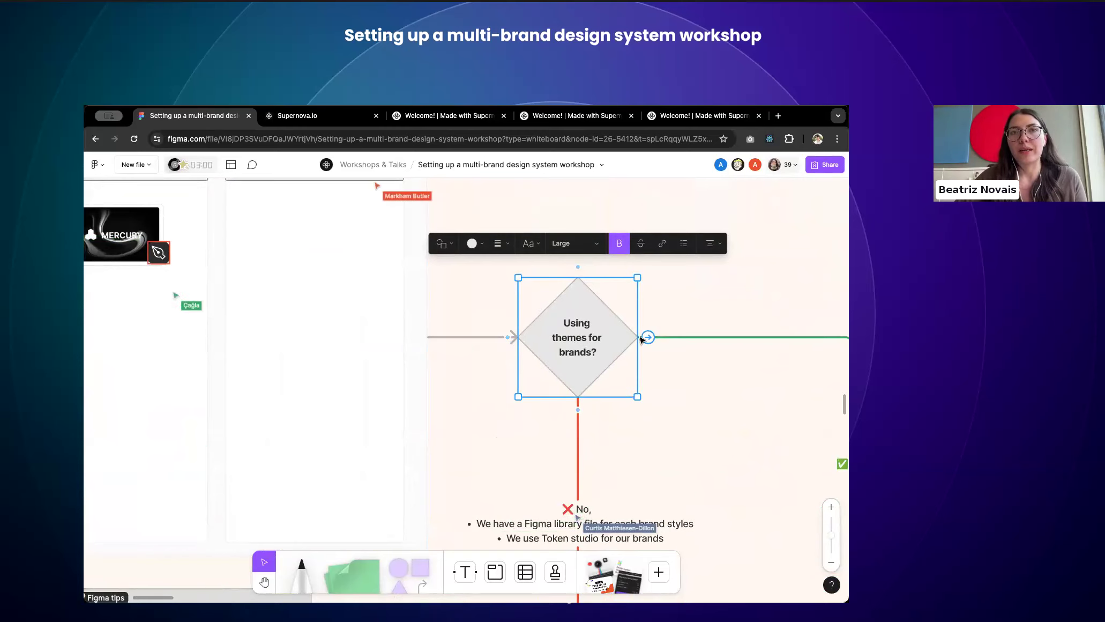
scroll(635, 338, down, 1)
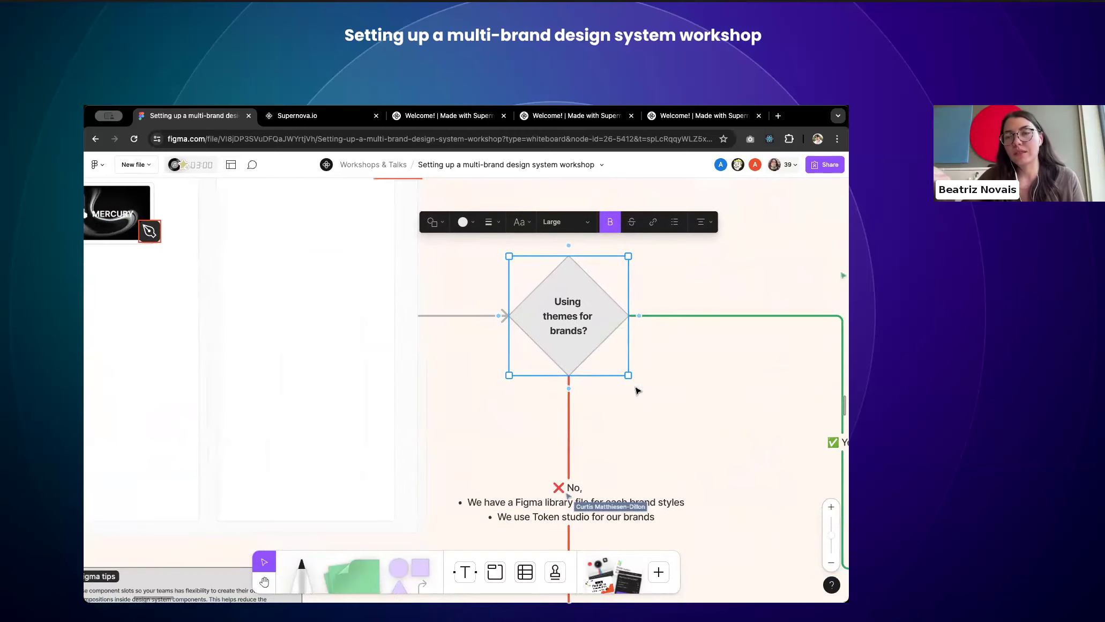
scroll(638, 391, down, 5)
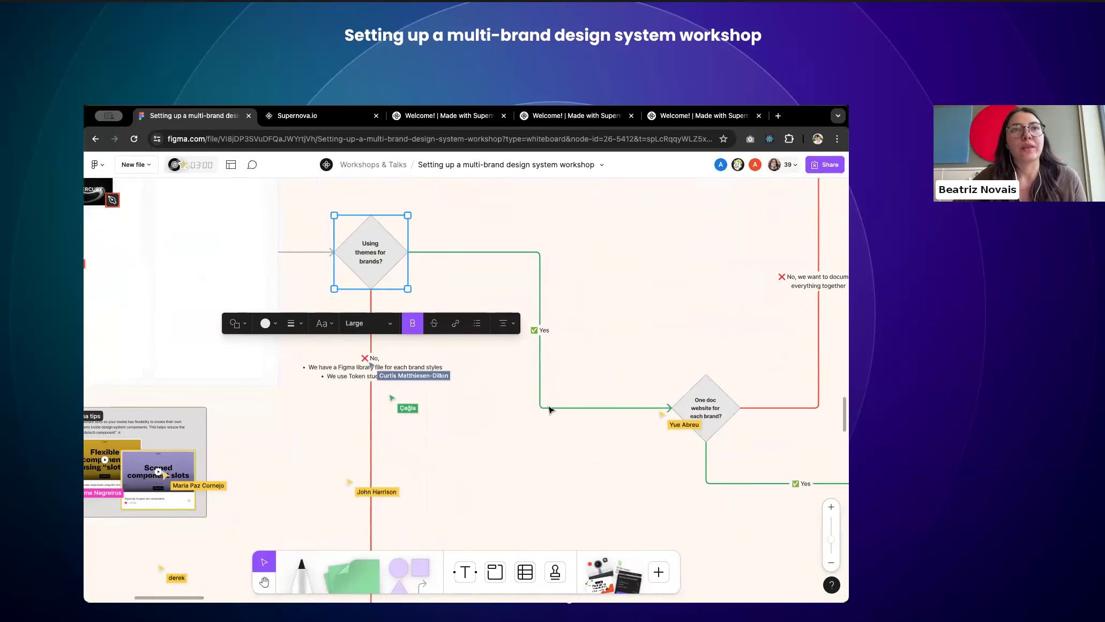
scroll(355, 363, up, 3)
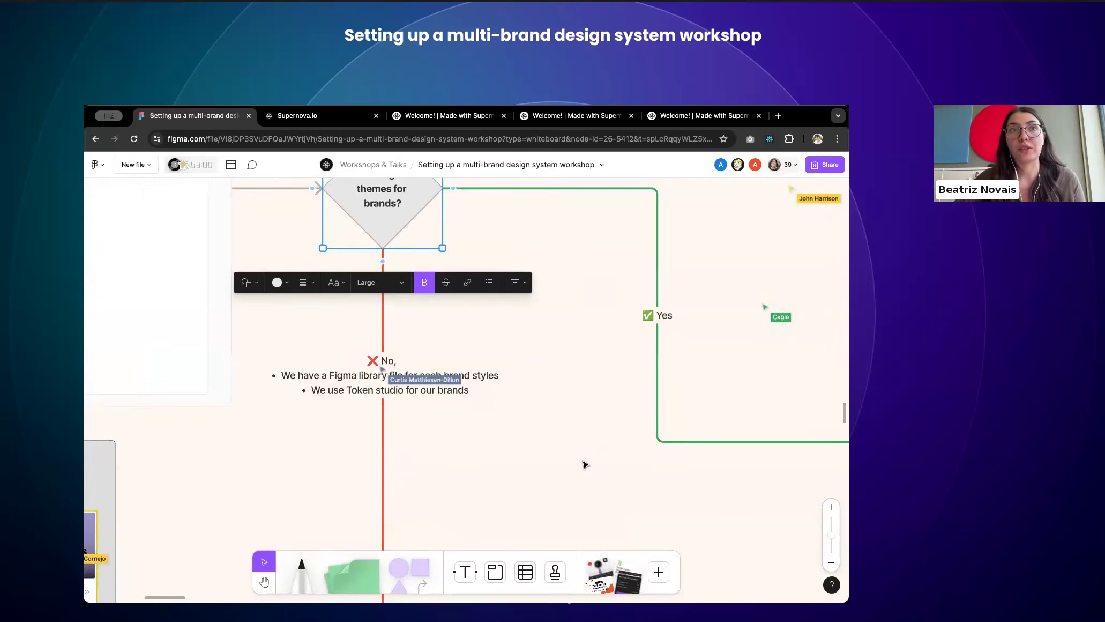
Step: Follow the No branch to the Design system setup - Type B frame and compare it with the Type B - Using brand feature diagram
scroll(586, 460, down, 3)
scroll(587, 461, up, 2)
scroll(586, 460, down, 10)
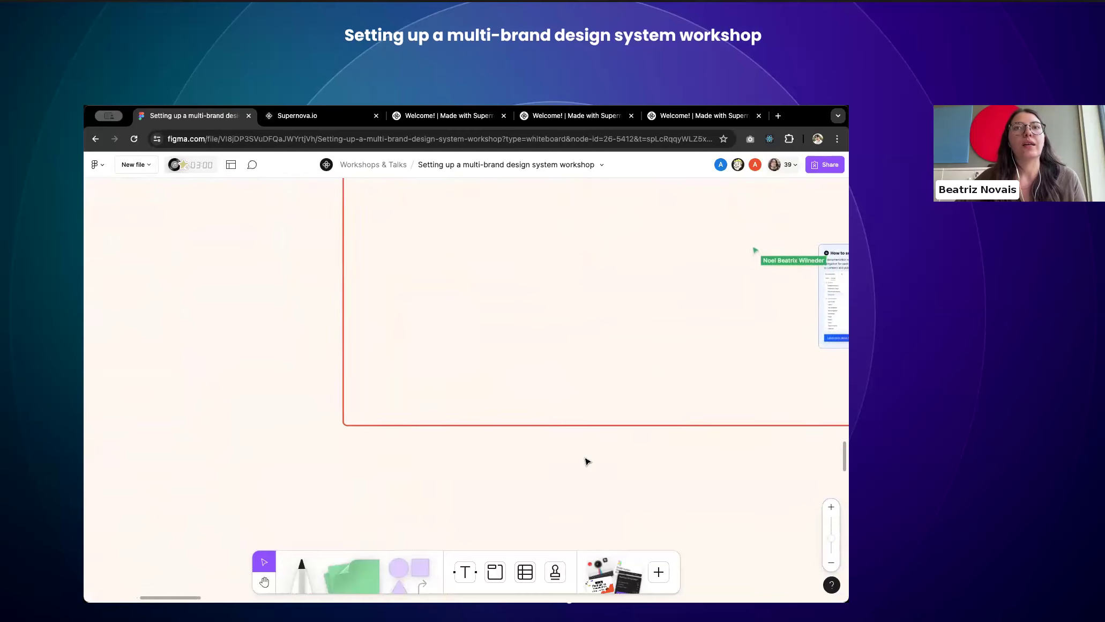
click(631, 289)
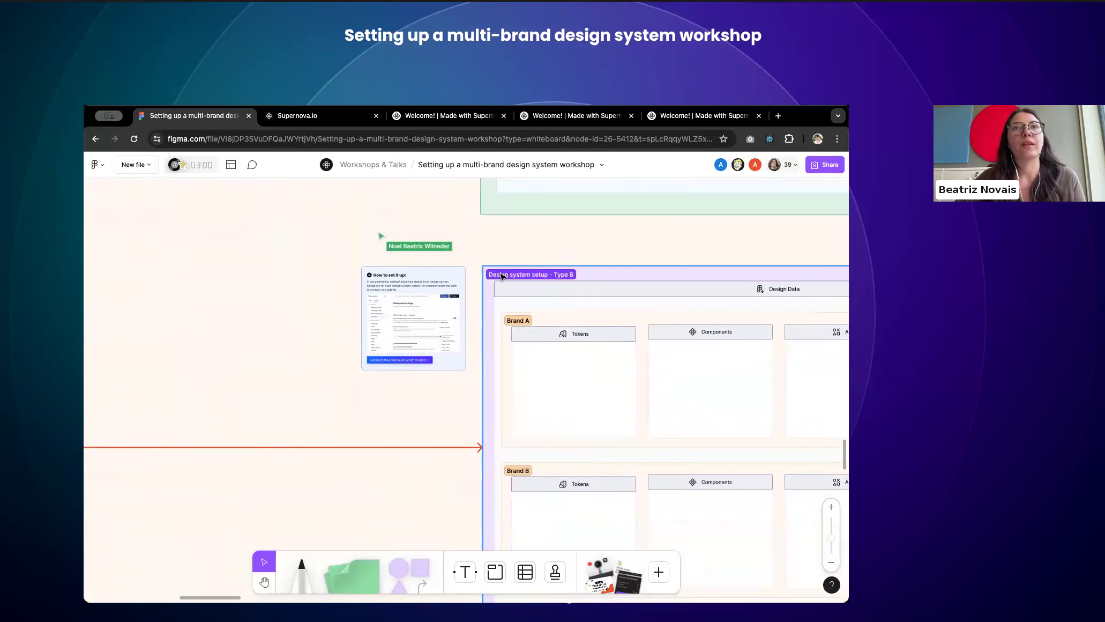
scroll(596, 282, up, 10)
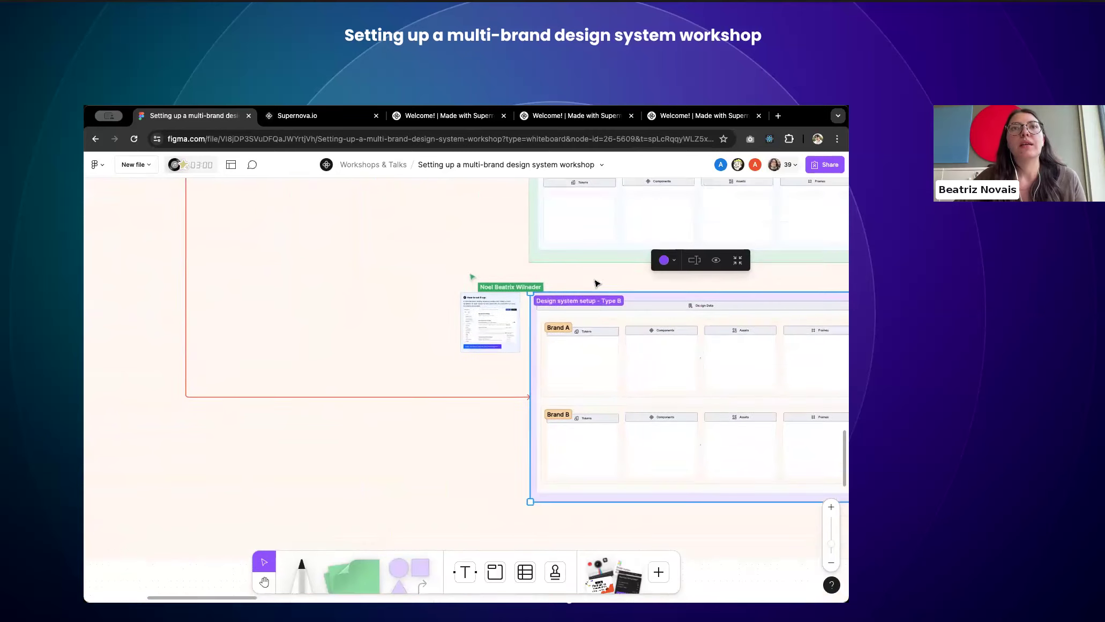
scroll(594, 291, up, 3)
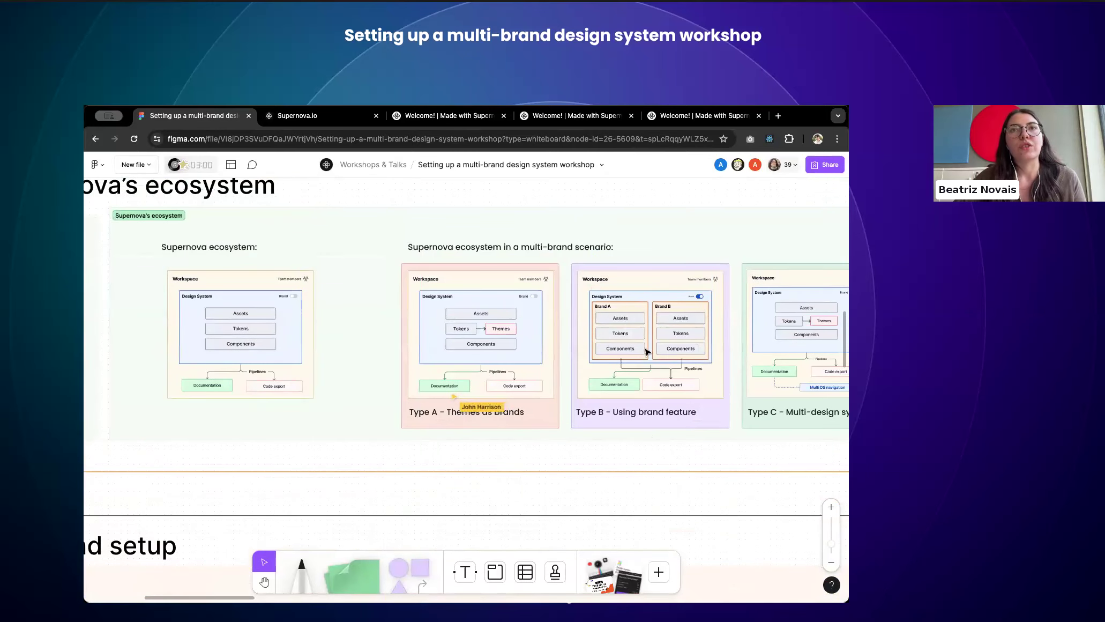
click(632, 268)
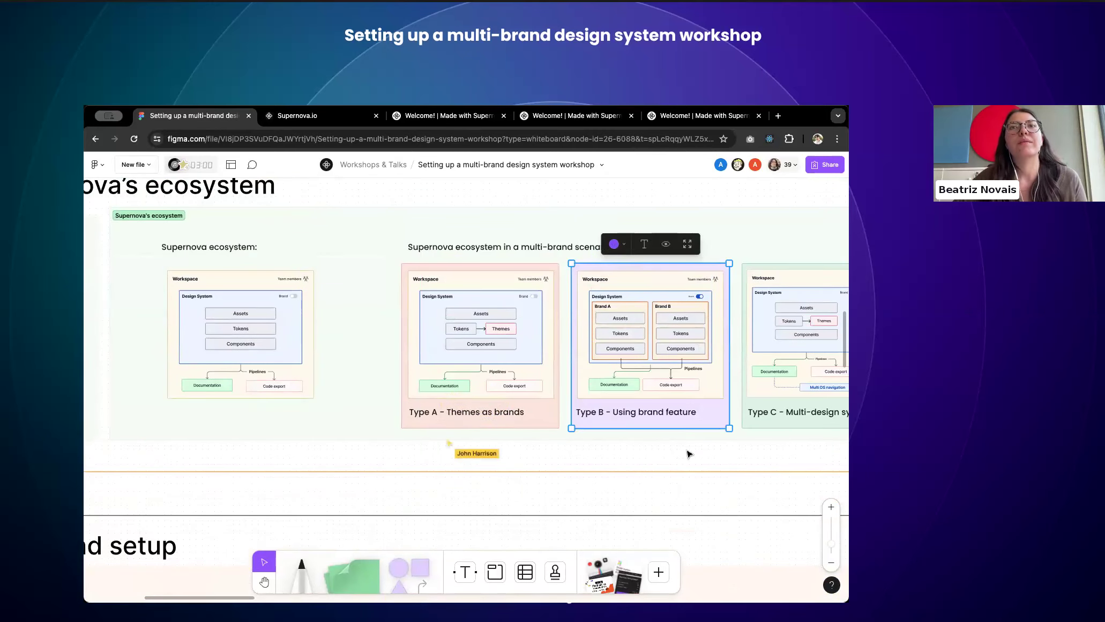
Step: Follow the Yes branch through the "One doc website for each brand?" decision to the Design system setup - Type C frame
scroll(688, 451, down, 10)
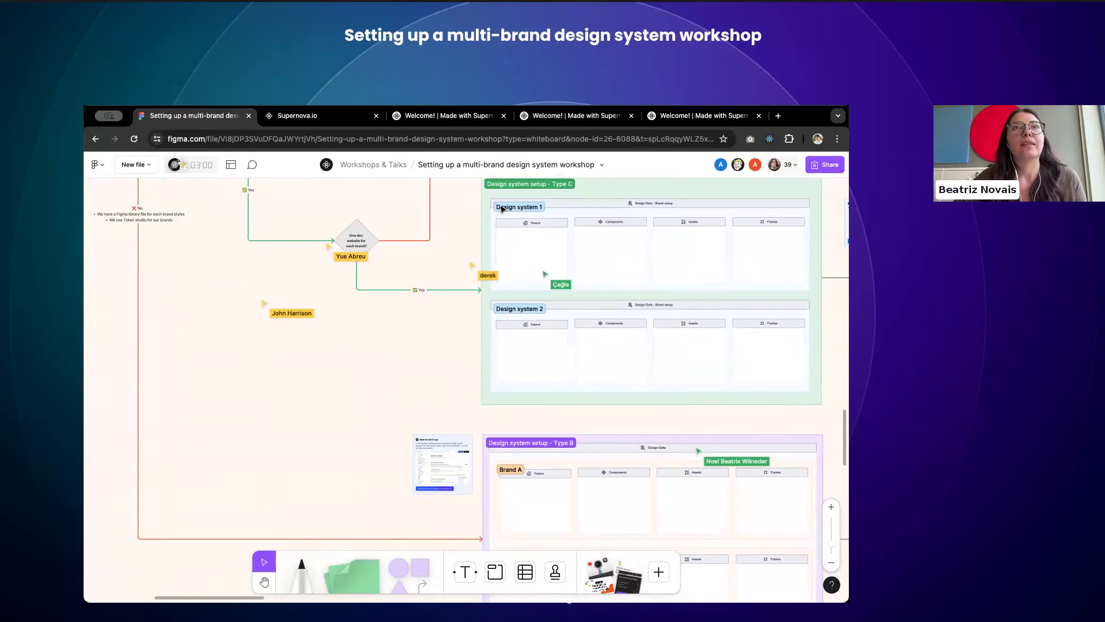
scroll(572, 232, up, 2)
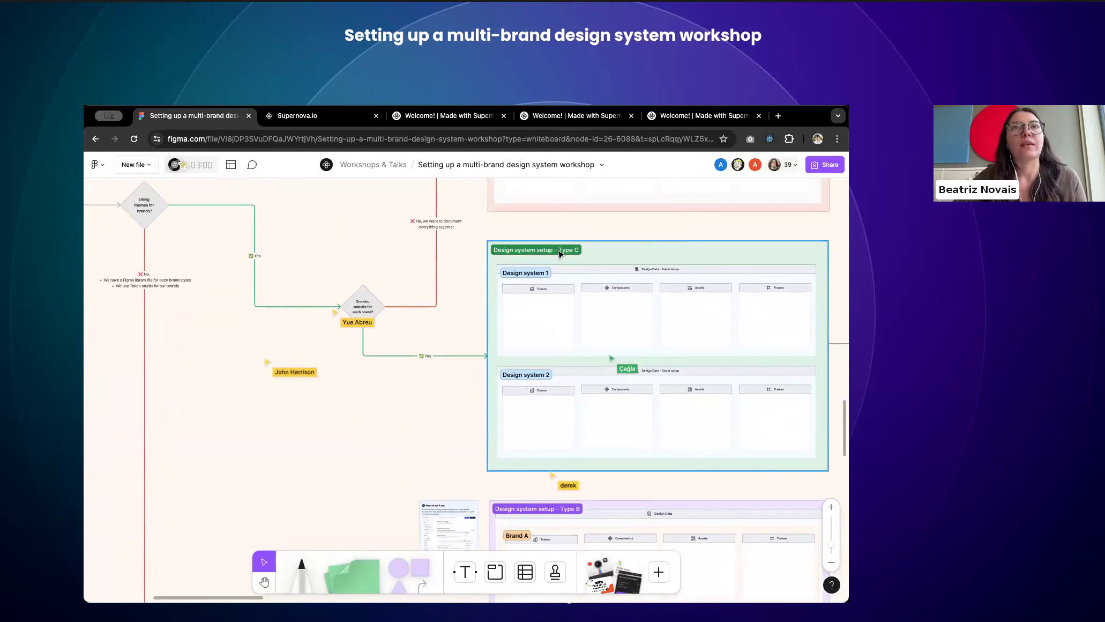
scroll(300, 293, up, 5)
scroll(299, 293, up, 1)
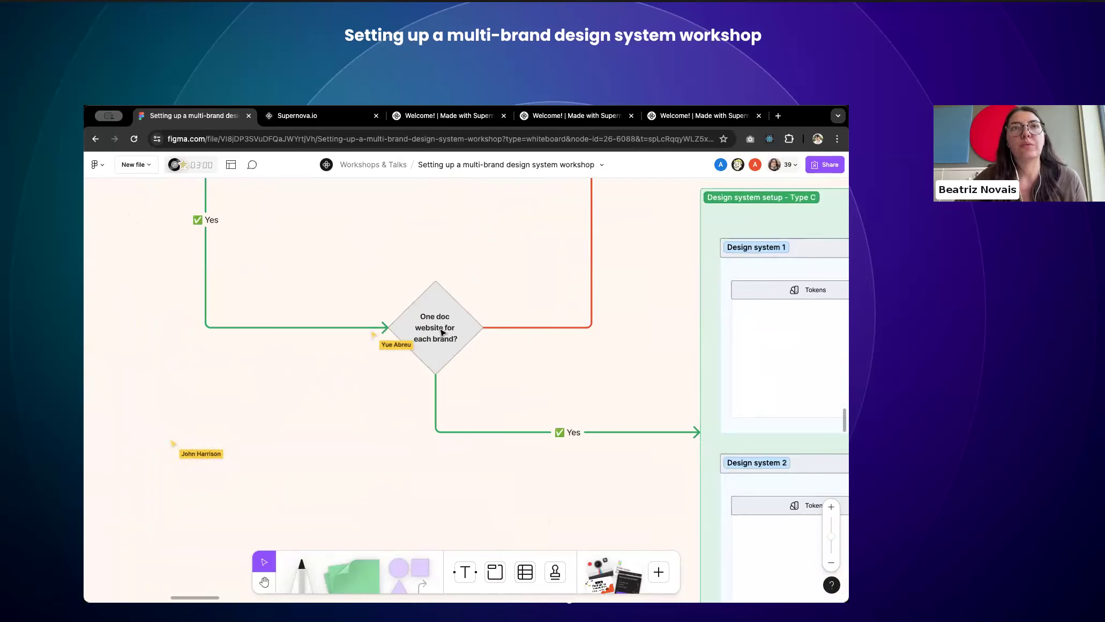
scroll(442, 332, right, 5)
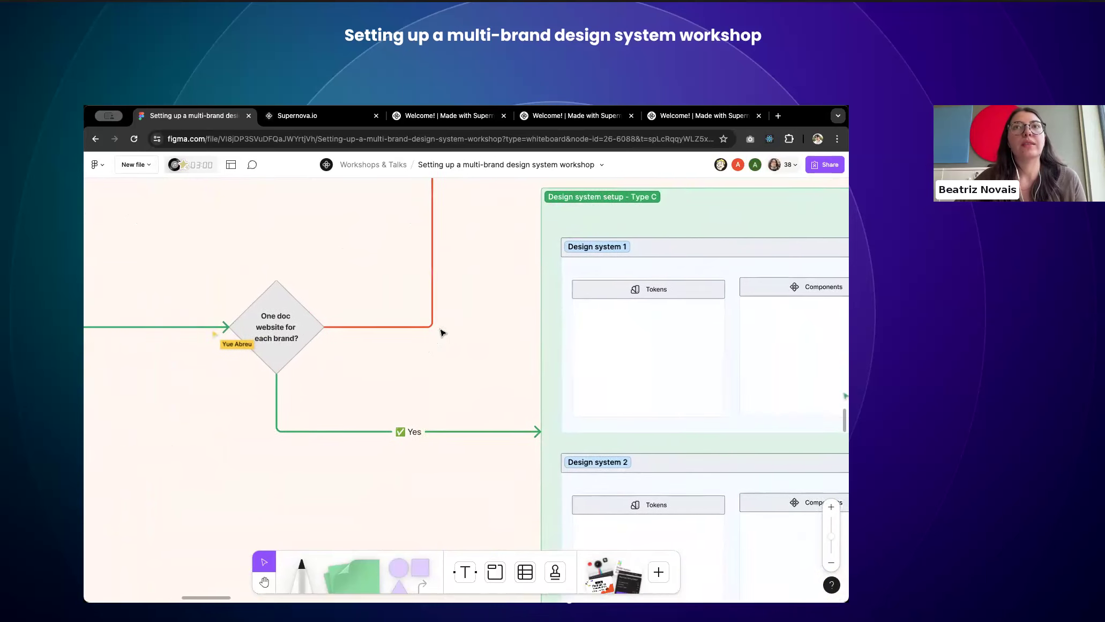
scroll(444, 328, down, 3)
click(568, 266)
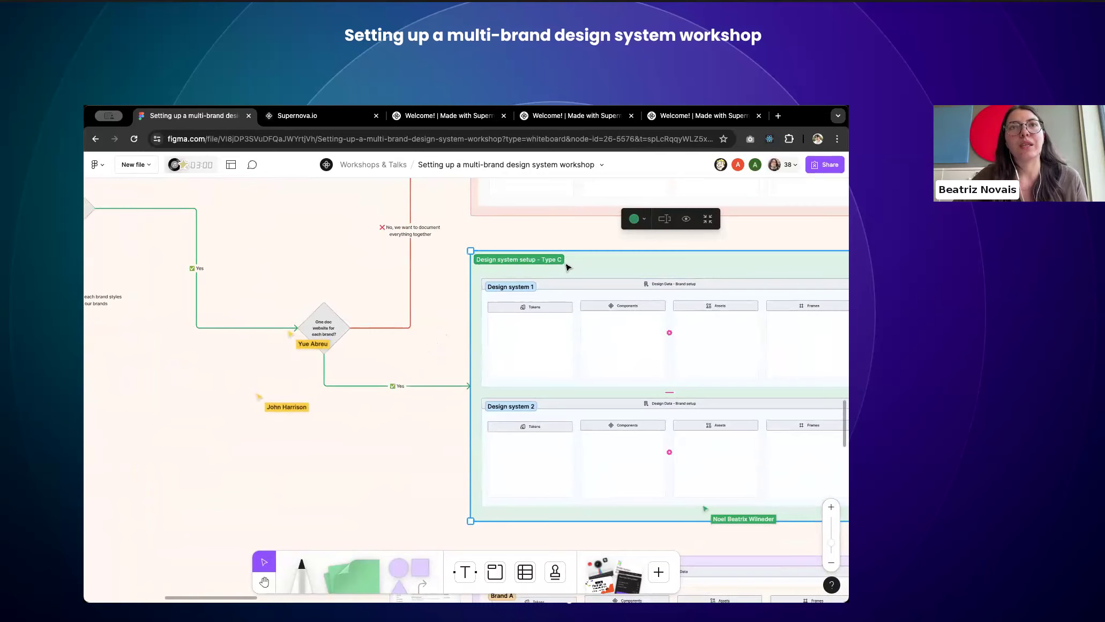
Step: Compare the Type C setup's Design system 1 and 2 with the Type C - Multi-design system navigation diagram in Supernova's ecosystem
scroll(568, 267, right, 5)
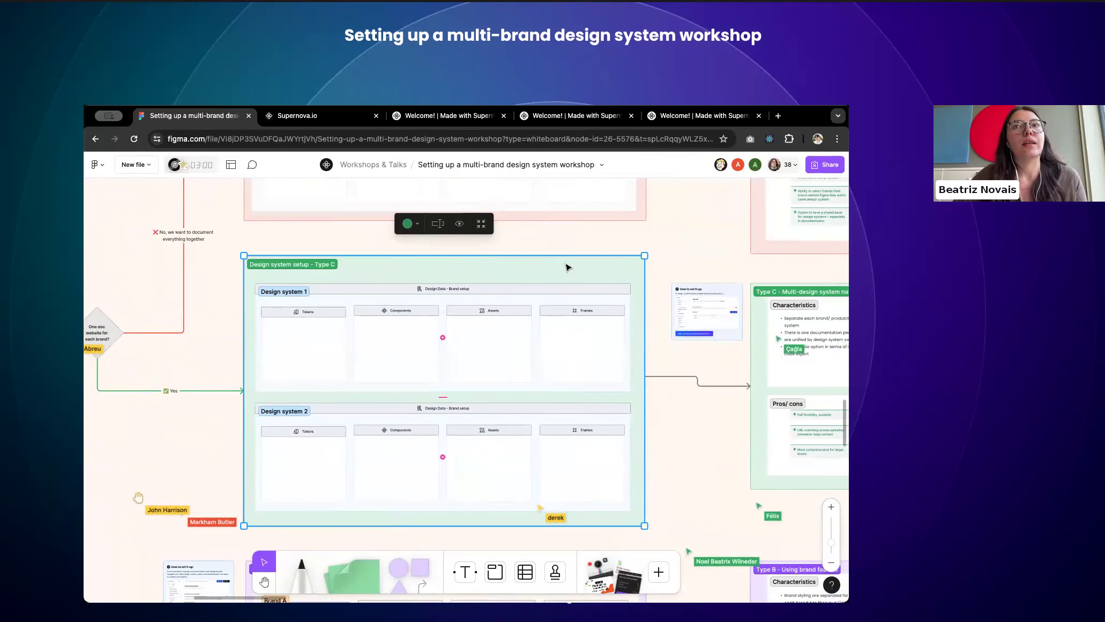
scroll(568, 267, down, 3)
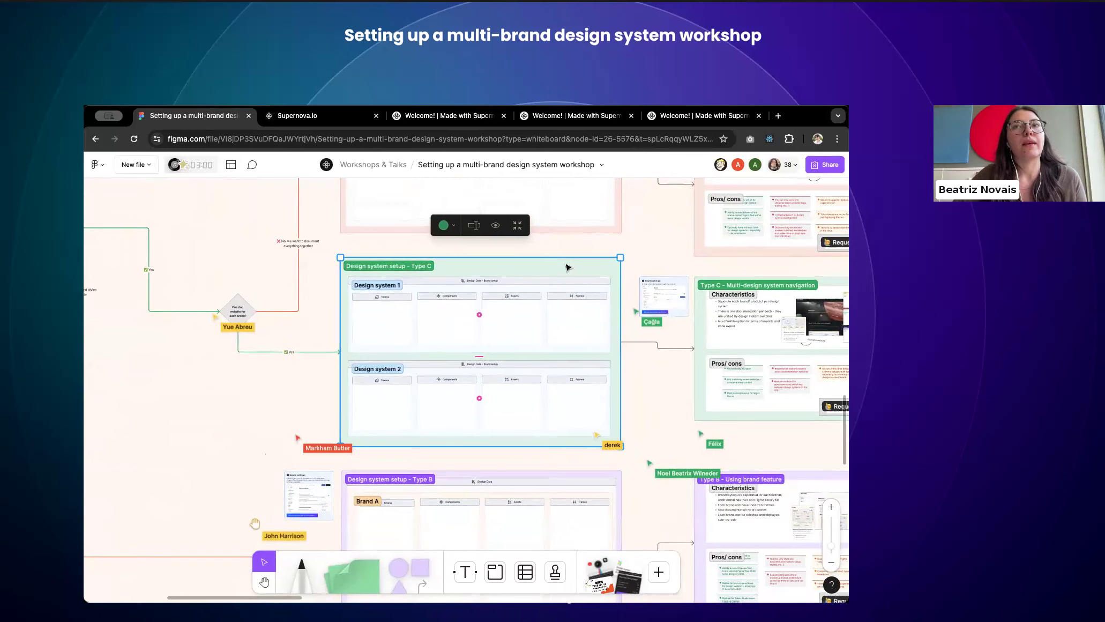
scroll(568, 267, up, 10)
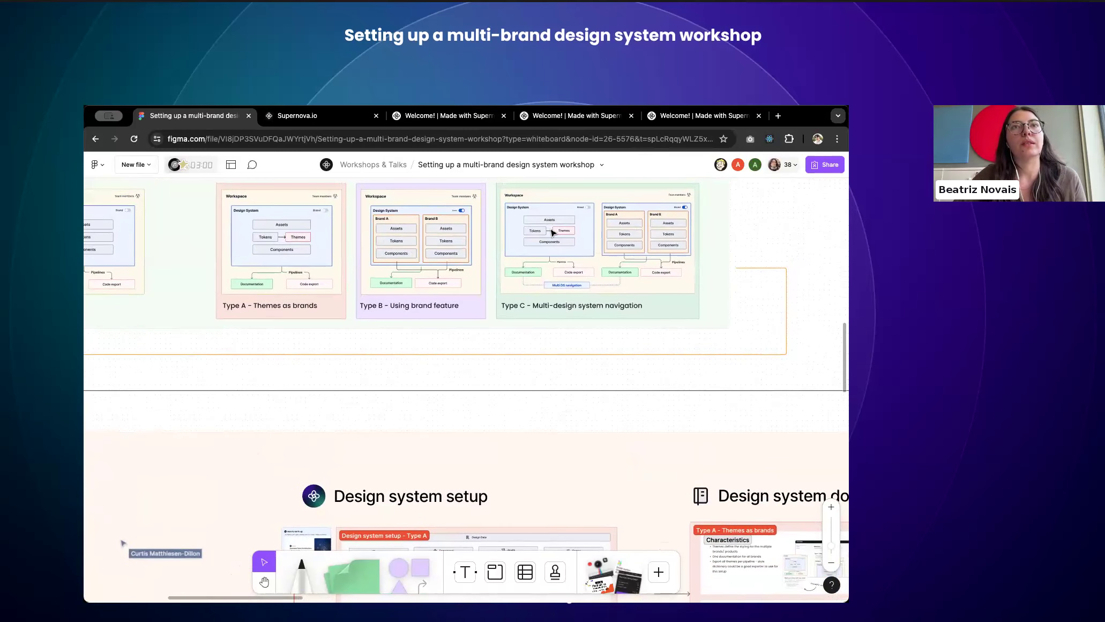
scroll(563, 316, down, 10)
click(562, 317)
scroll(563, 317, up, 5)
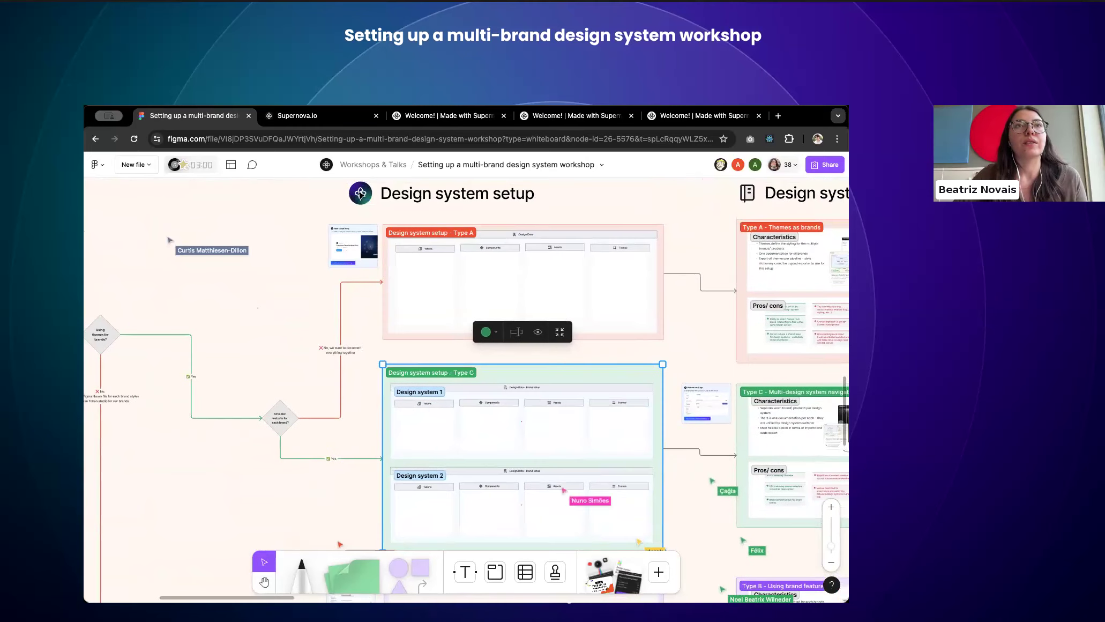
Step: Examine the Design system setup - Type A frame and its "How to set it up" card about the Figma variables plugin
scroll(410, 198, up, 3)
scroll(410, 198, up, 3)
click(439, 267)
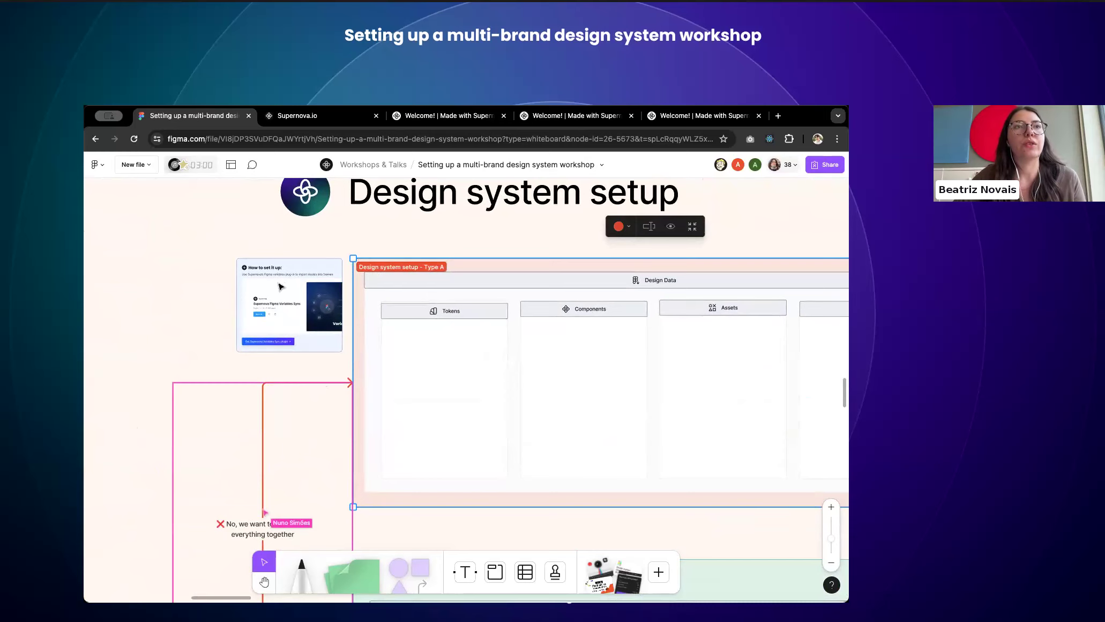
scroll(280, 286, up, 3)
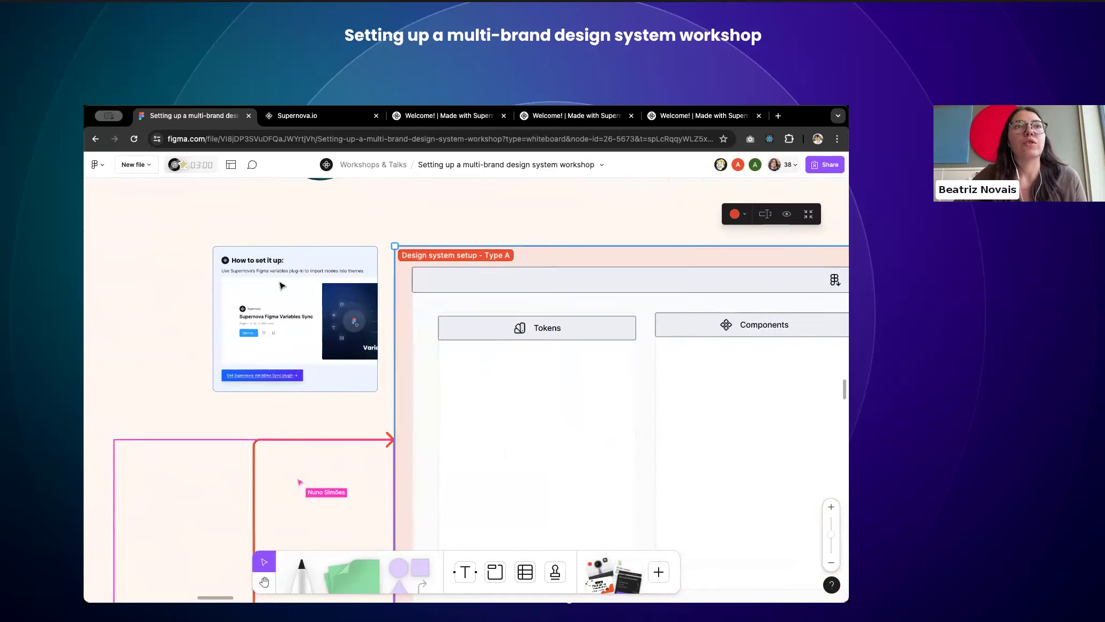
scroll(281, 285, down, 1)
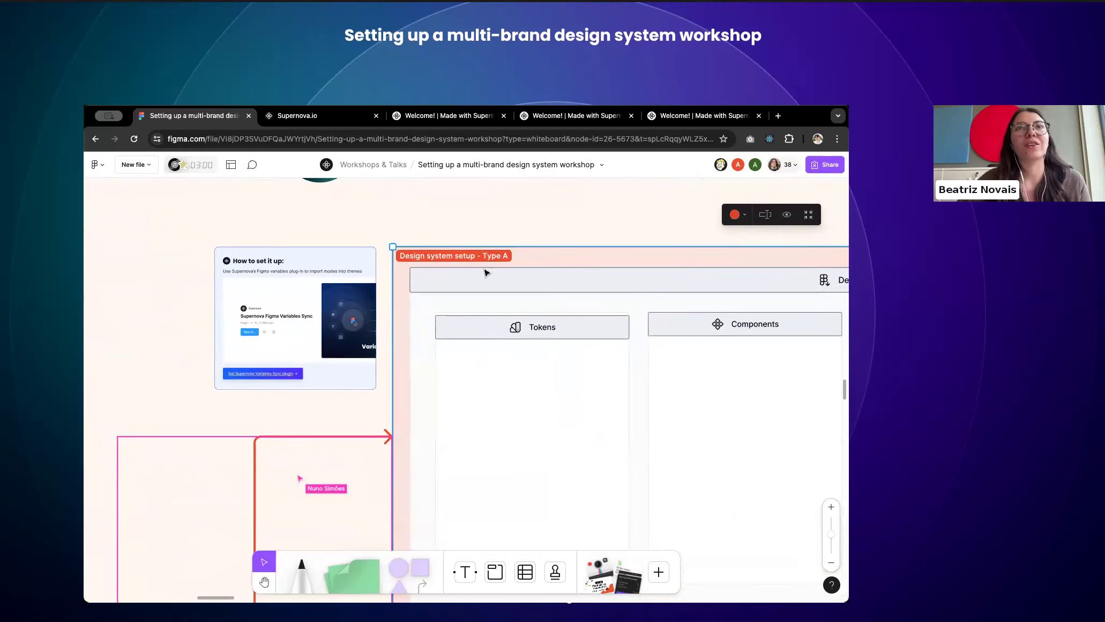
scroll(417, 238, down, 3)
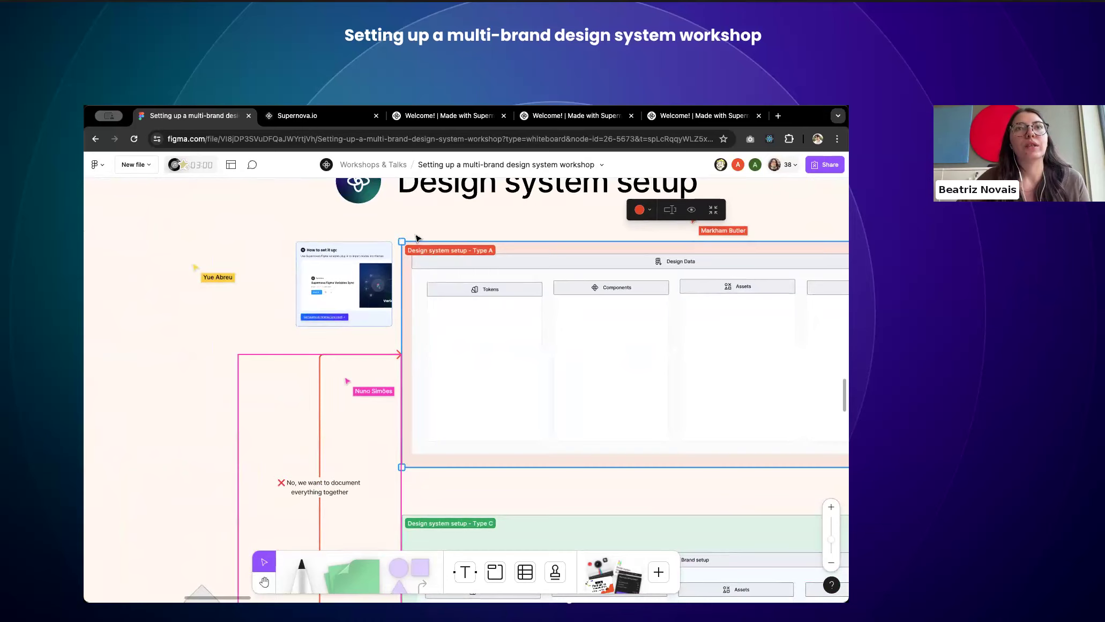
scroll(418, 238, right, 5)
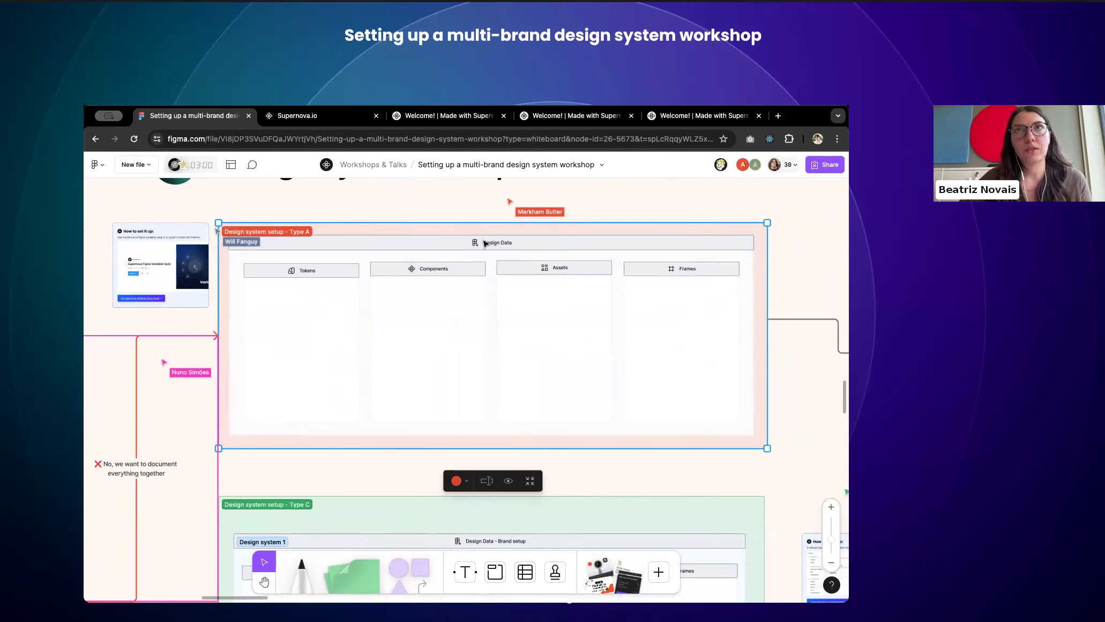
Step: Look over the Design system setup - Type C and Type B frames and follow the Type C connector to its documentation frame
scroll(484, 244, down, 2)
scroll(504, 416, down, 5)
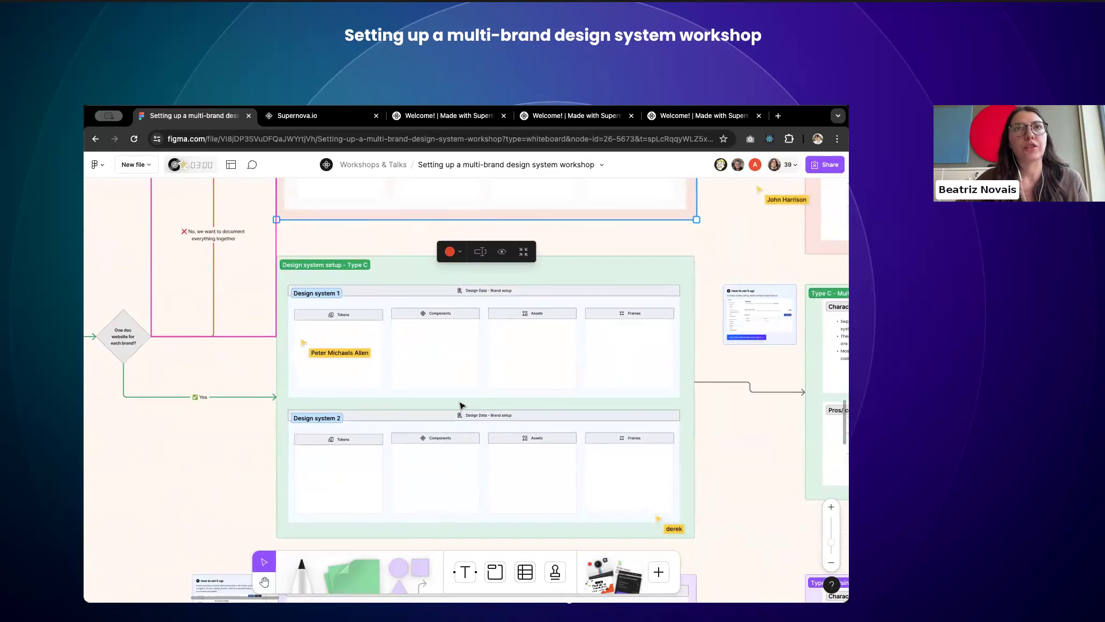
scroll(461, 405, down, 5)
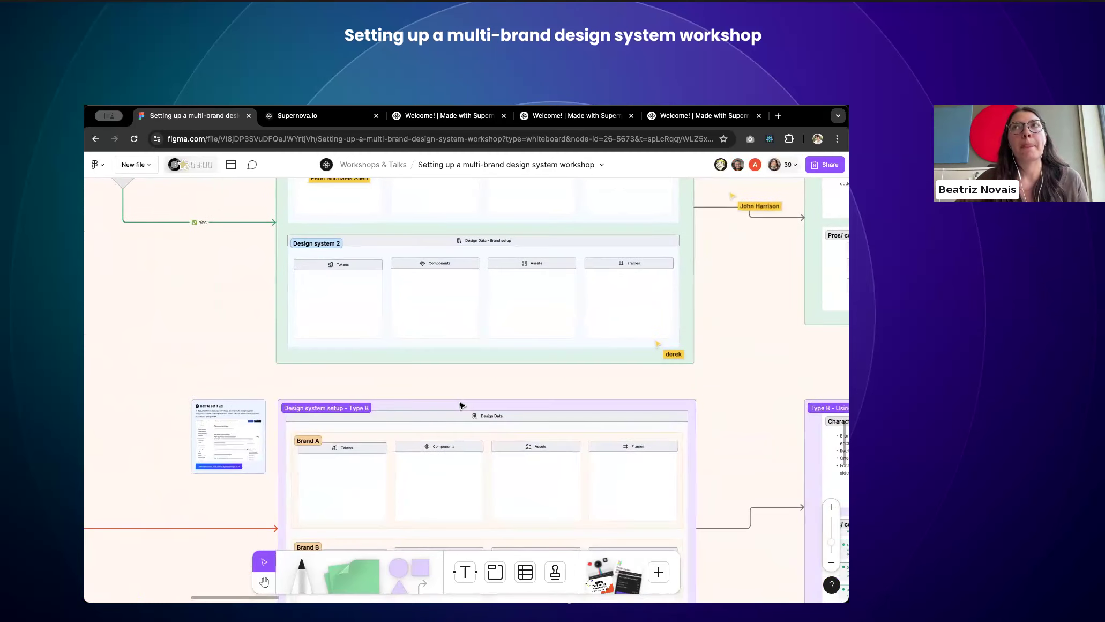
scroll(461, 405, right, 5)
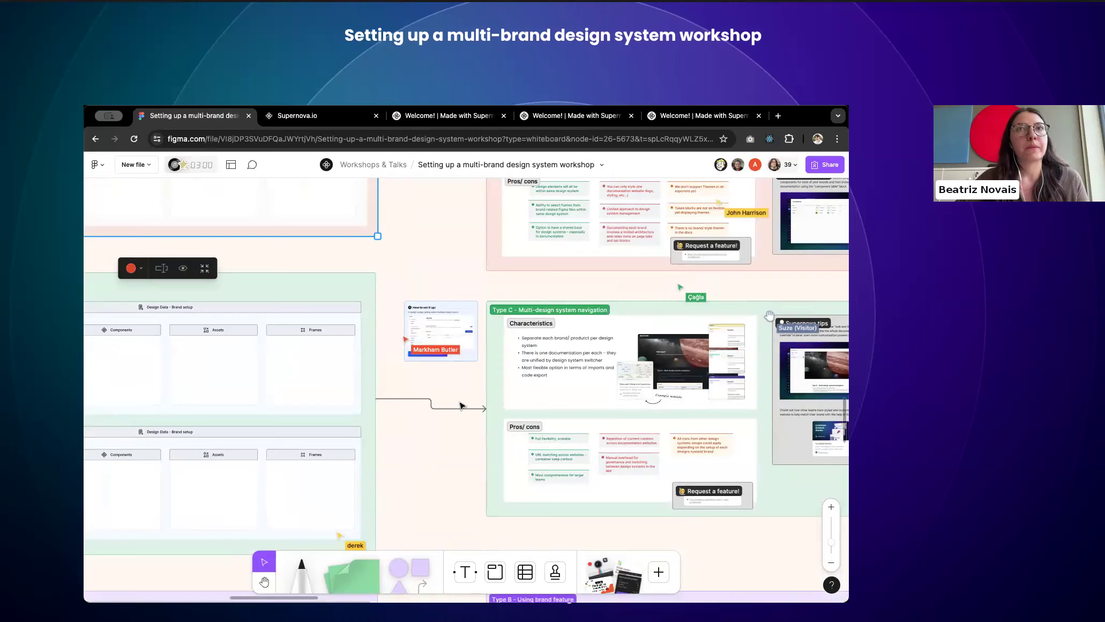
Step: Examine the Type A - Themes as brands frame under Design system documentation, including its characteristics, pros/cons and Supernova tips
scroll(461, 405, up, 3)
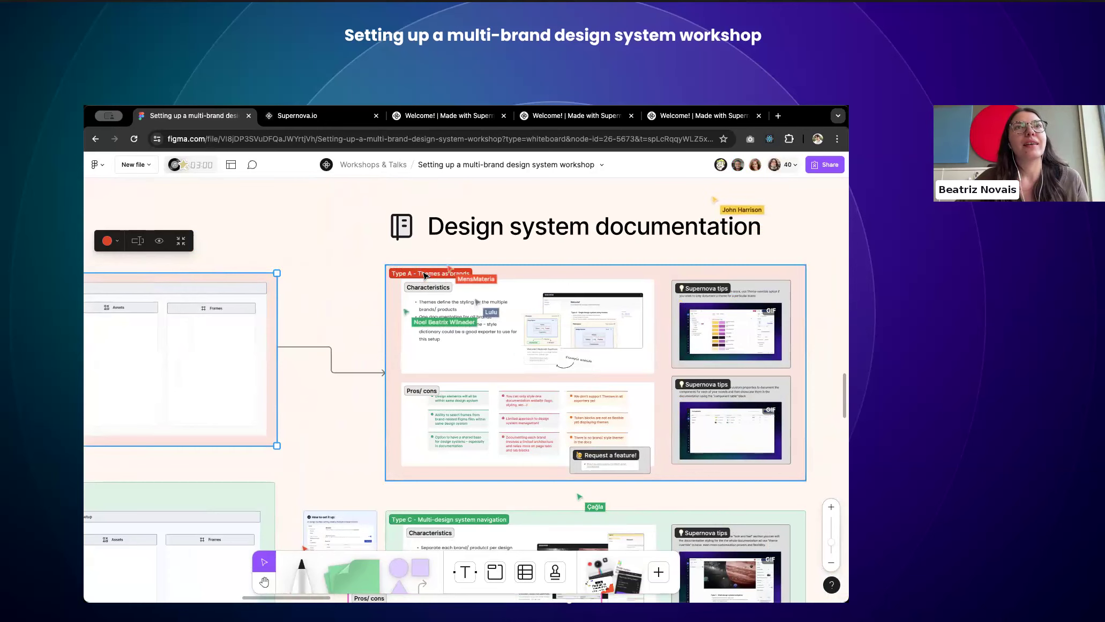
scroll(423, 275, up, 3)
scroll(424, 275, right, 3)
scroll(423, 275, down, 2)
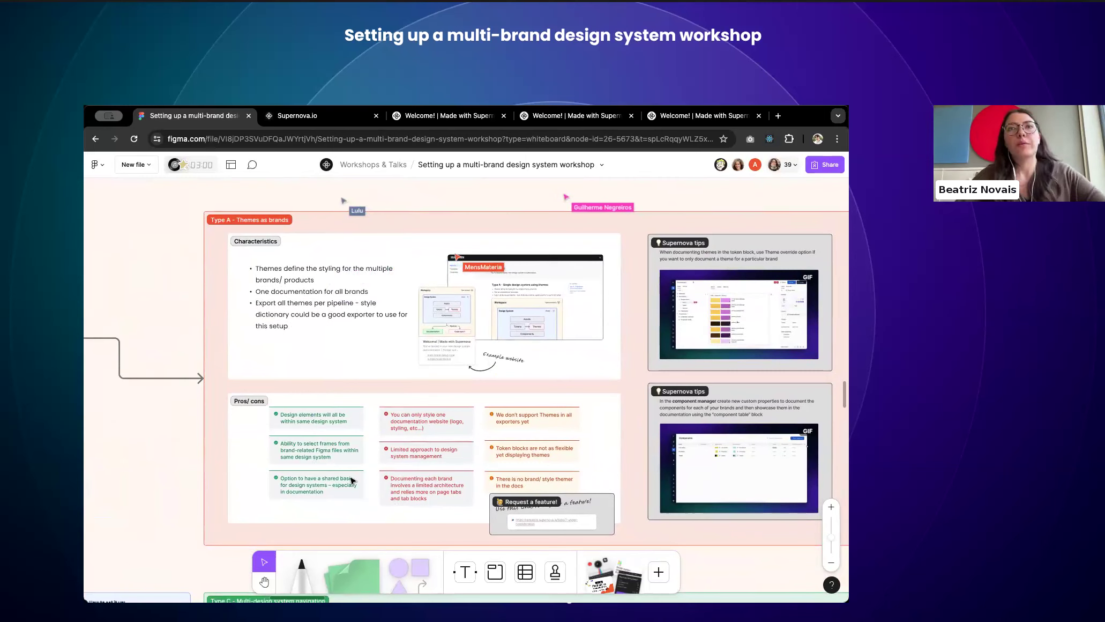
click(226, 221)
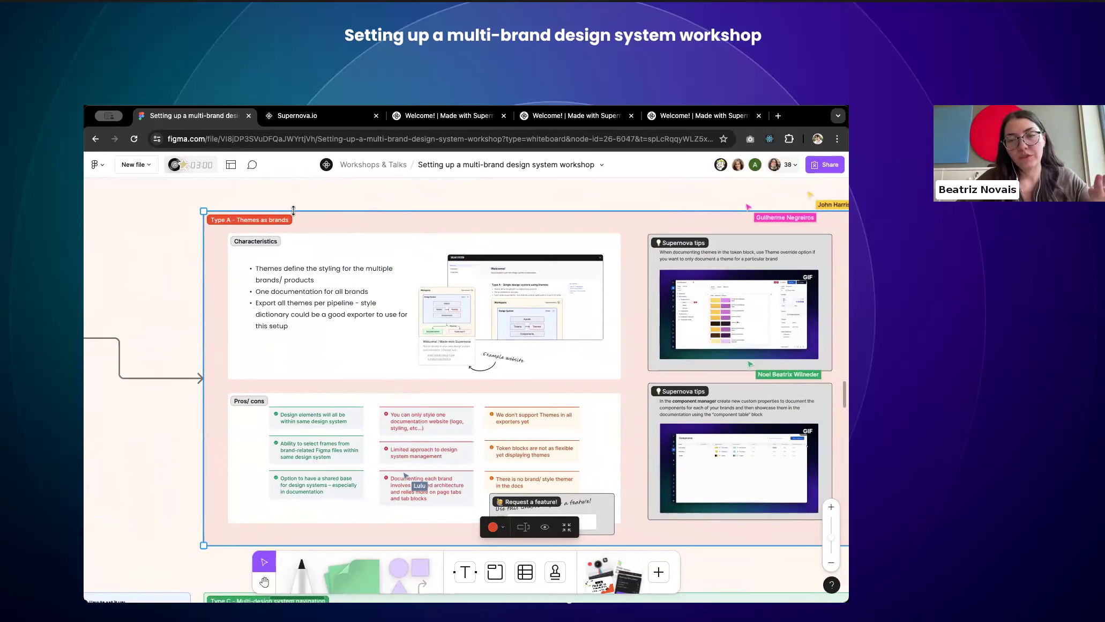
Step: Switch to Supernova and examine the color tokens of the Type A design system with their Saturn and Mercury theme values
click(294, 118)
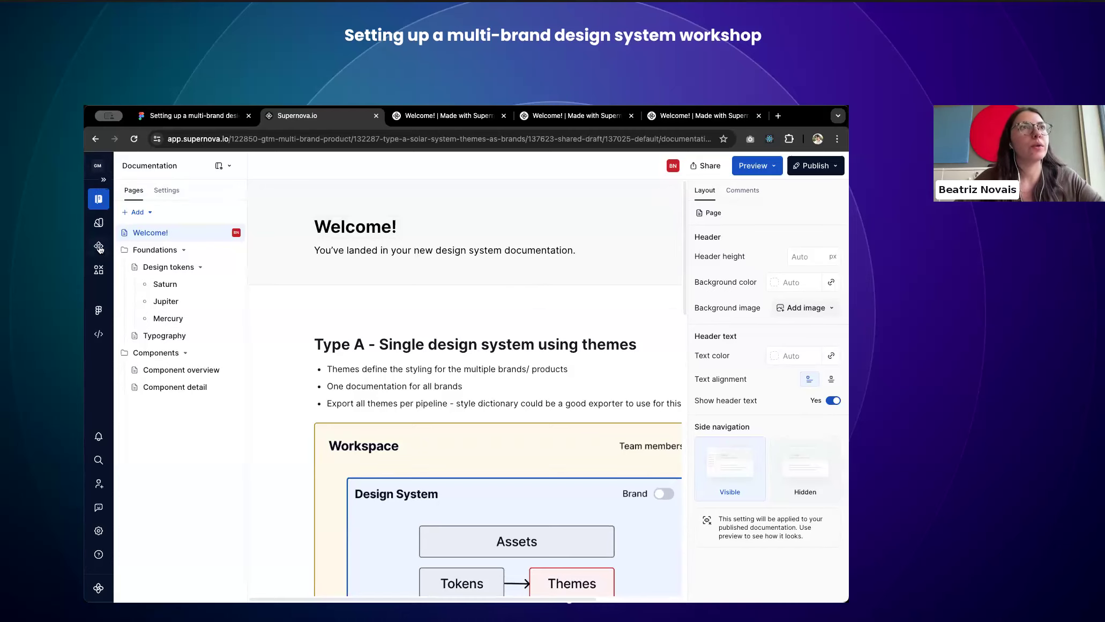
click(100, 226)
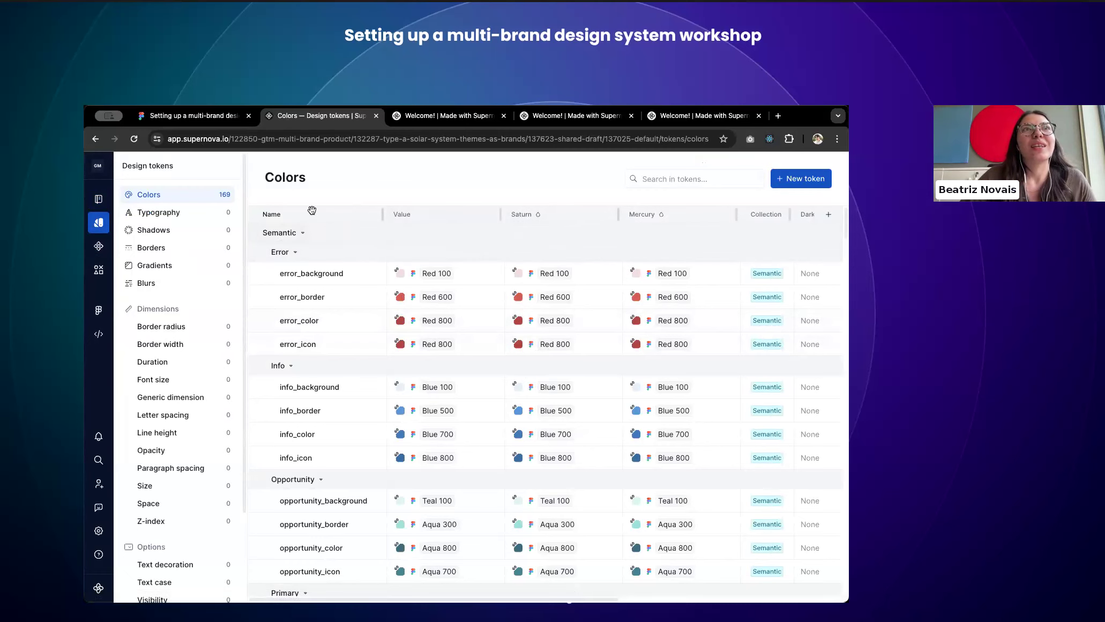
scroll(448, 466, down, 6)
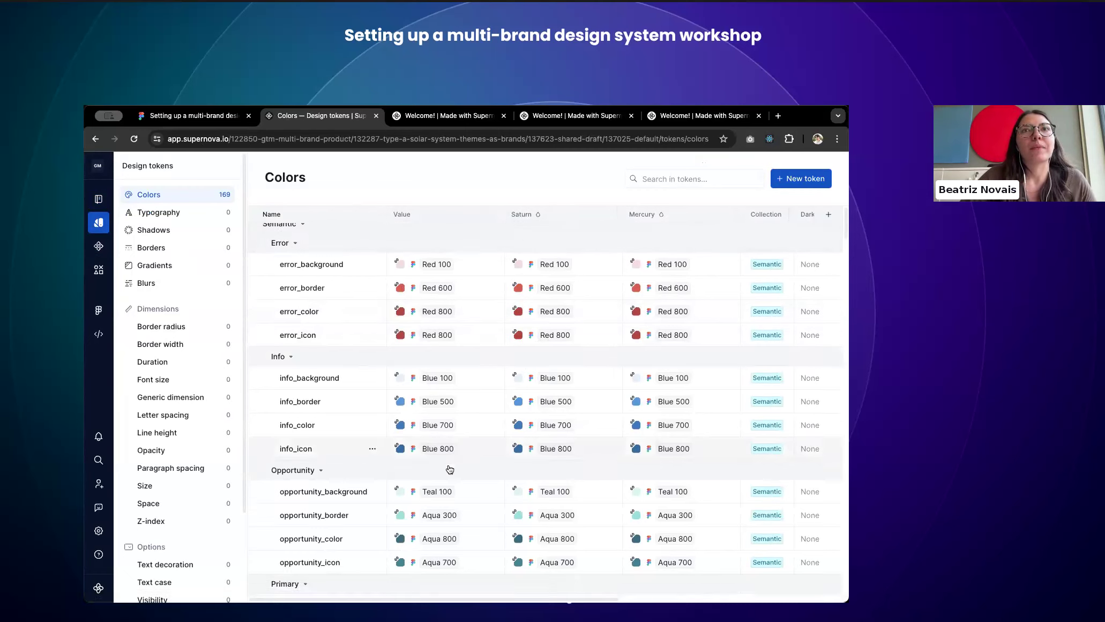
scroll(449, 470, down, 3)
scroll(609, 317, up, 3)
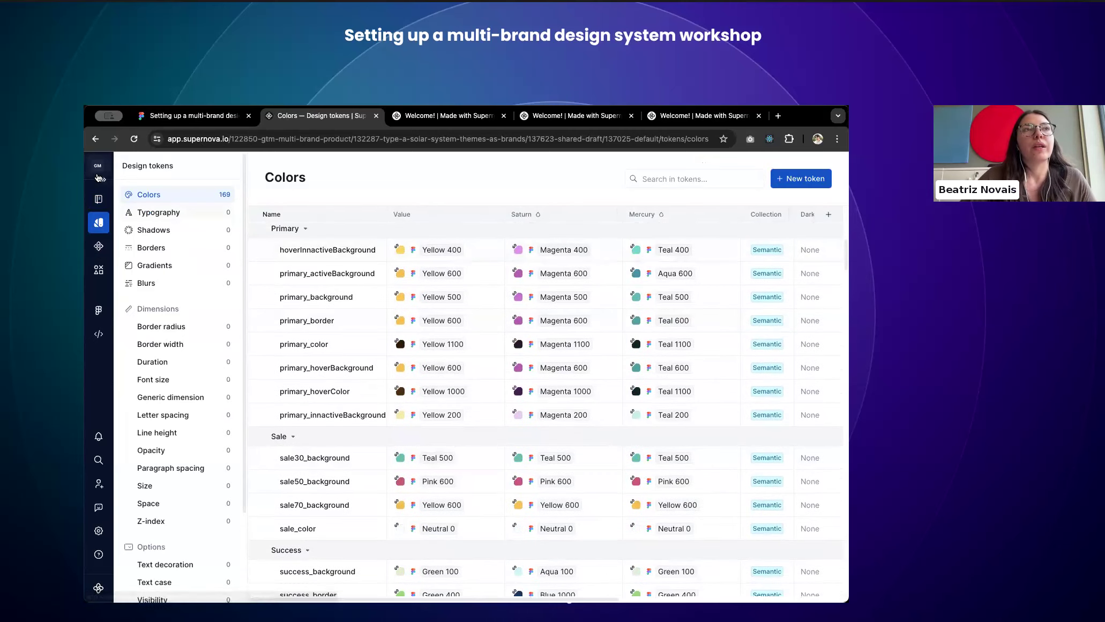
Step: Review the component list's brand properties and the types offered for a new custom property, such as Figma component, without creating one
click(99, 246)
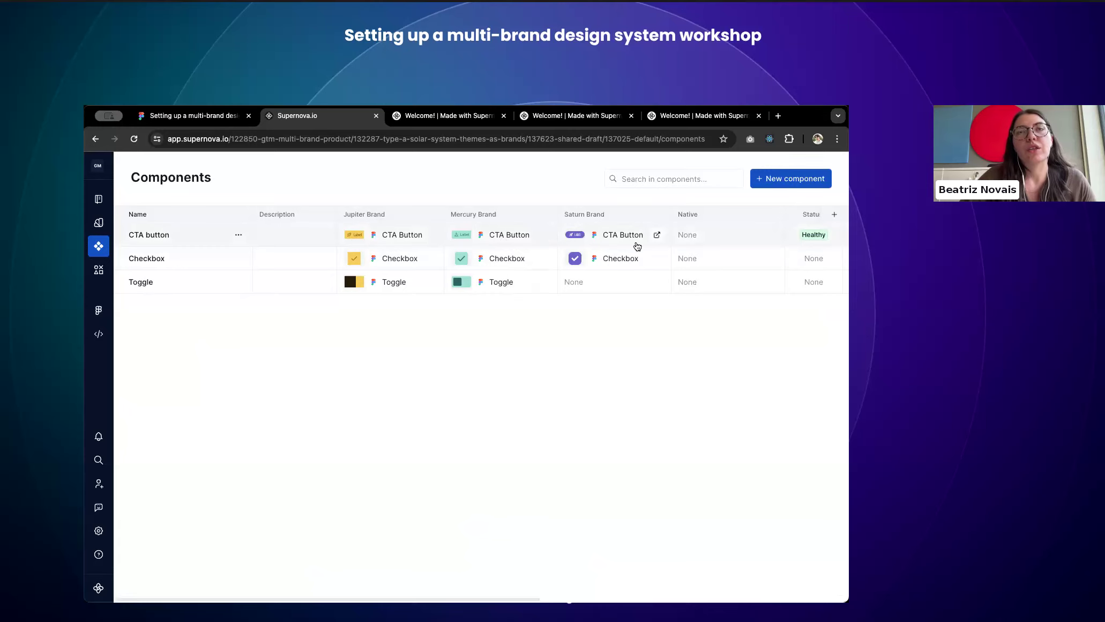
click(834, 215)
click(785, 236)
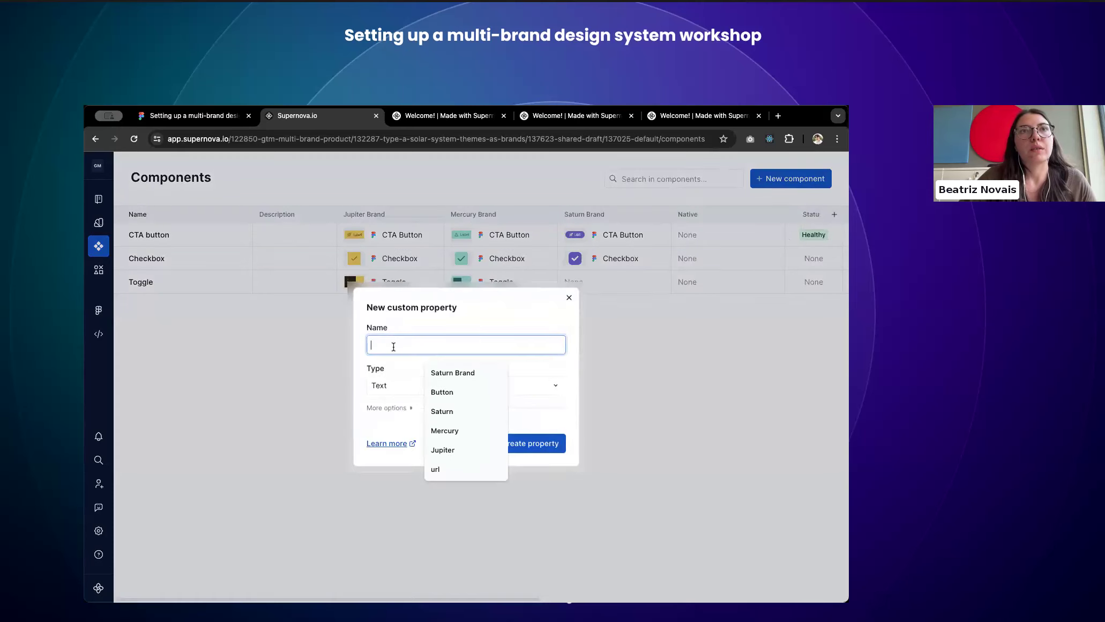
click(387, 385)
scroll(409, 510, down, 2)
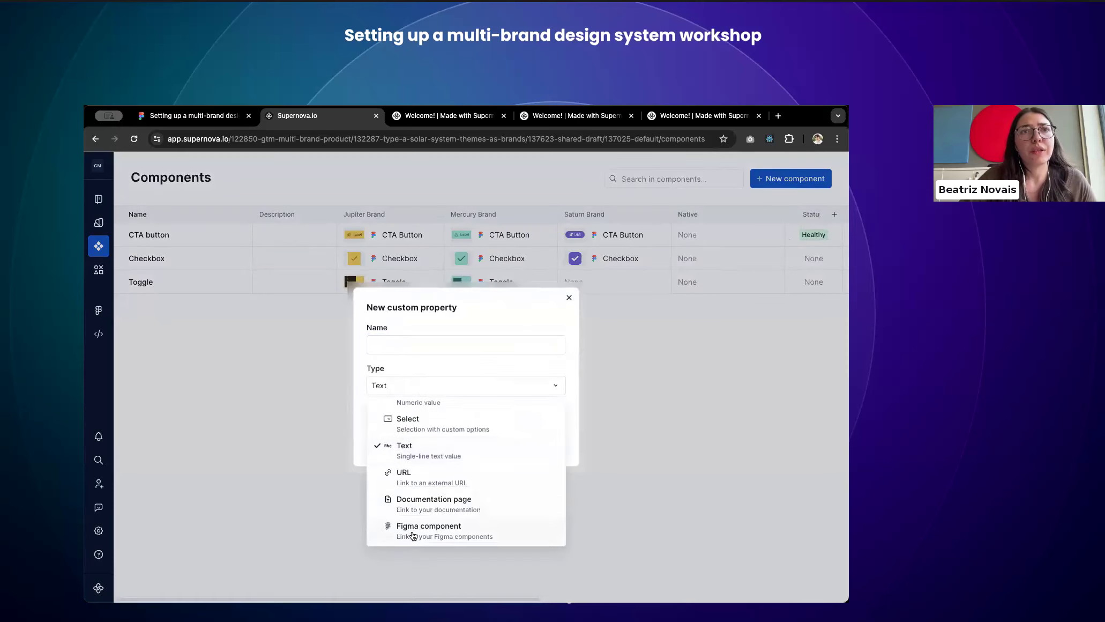
click(535, 308)
click(568, 297)
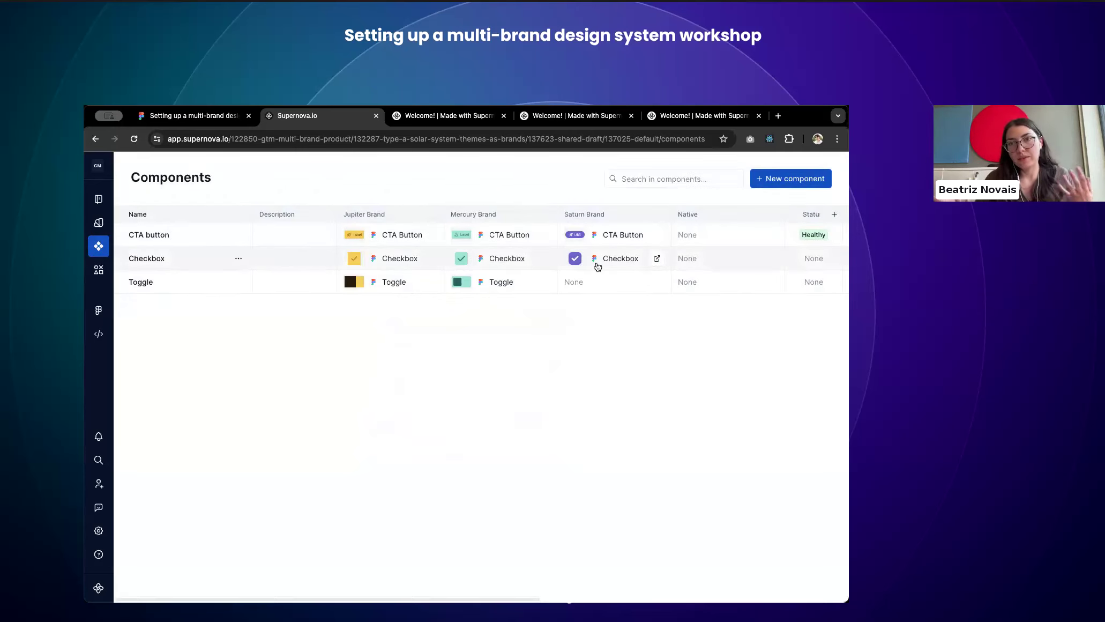
scroll(801, 220, right, 4)
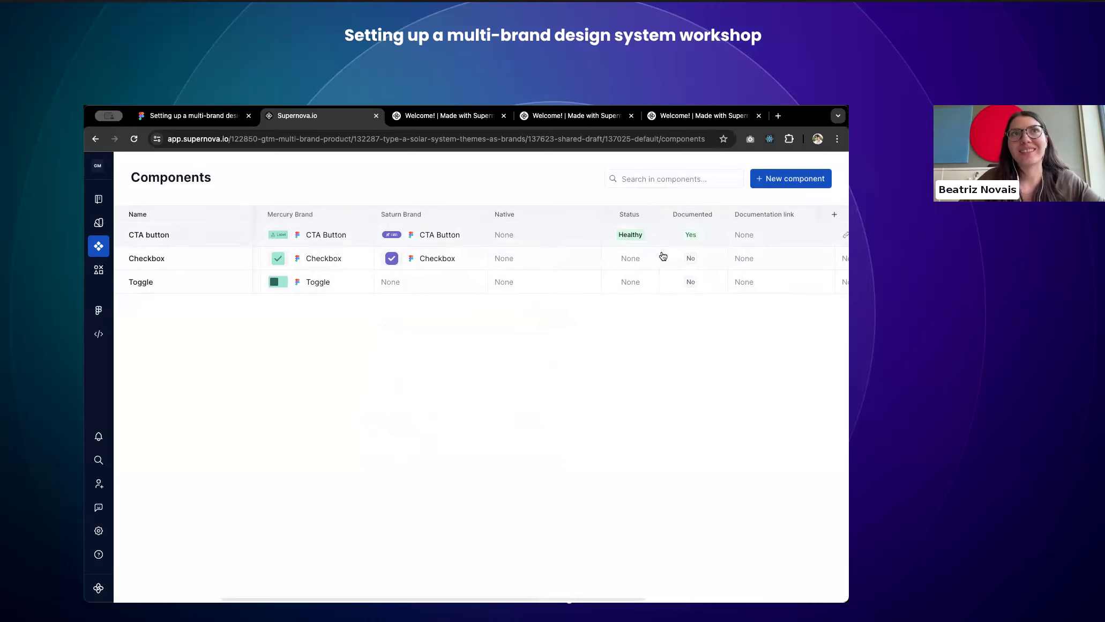
Step: Open the Component overview documentation page and inspect the properties shown in its component overview table
click(99, 201)
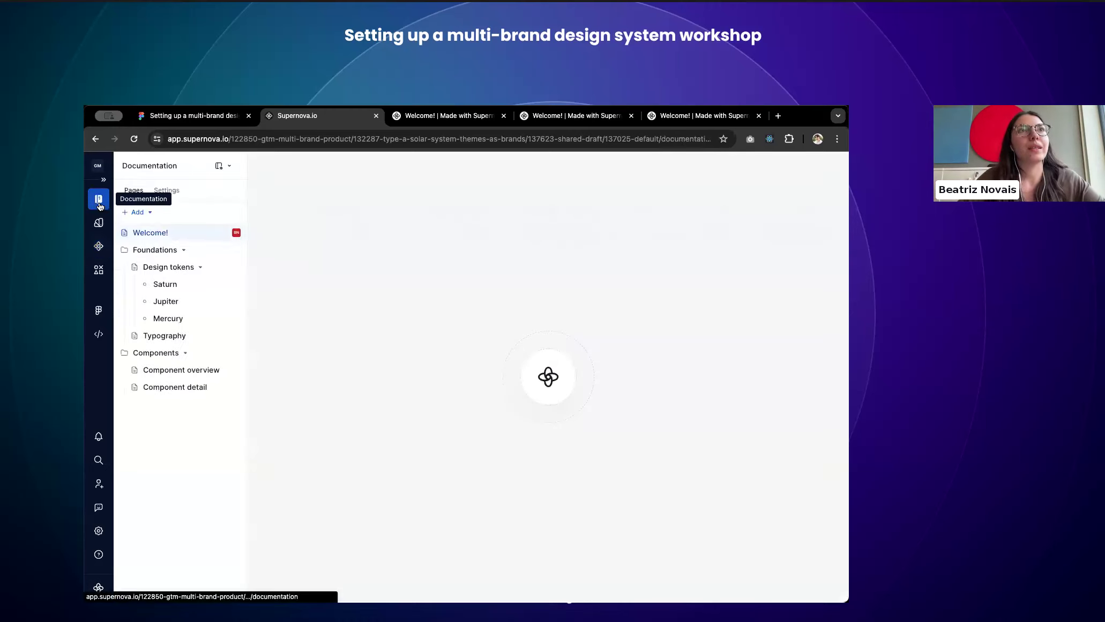
click(172, 374)
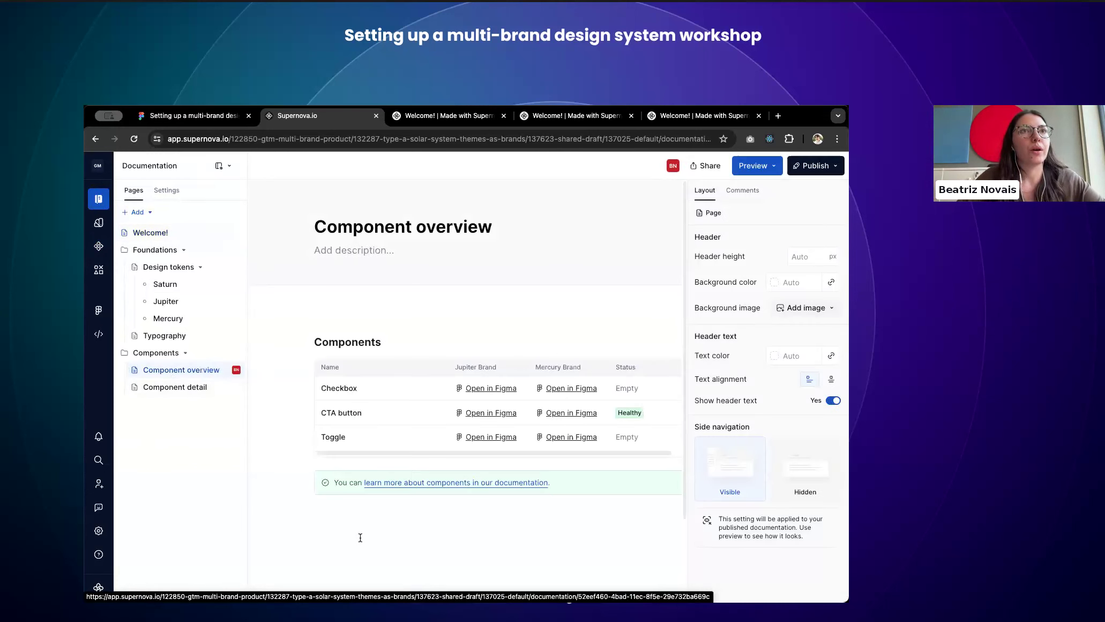
click(379, 354)
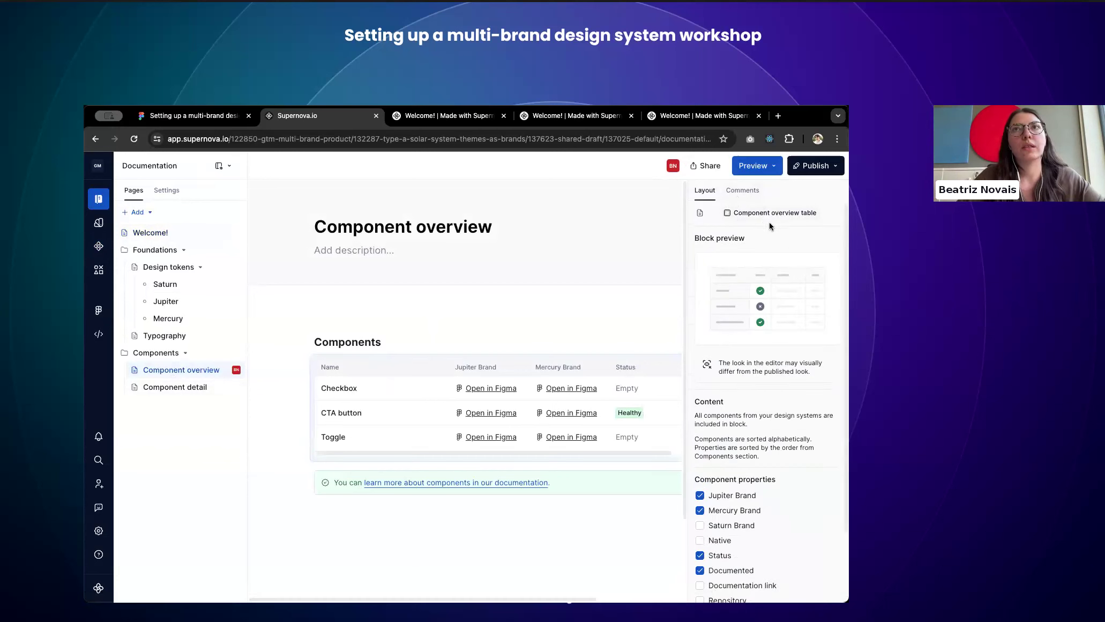
scroll(433, 374, right, 2)
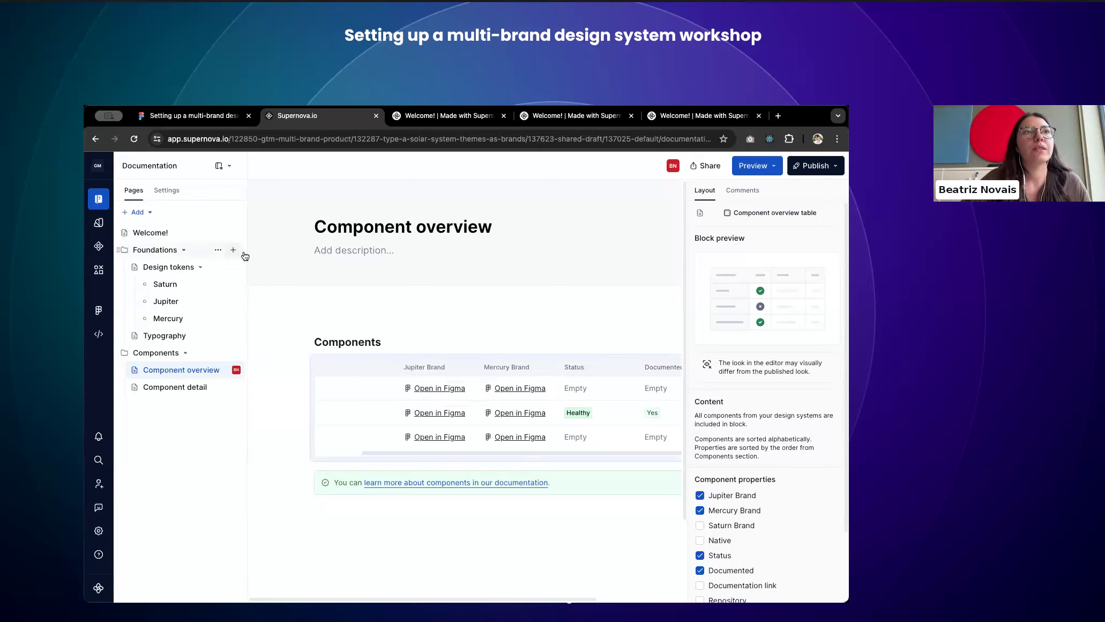
Step: View the Saturn and Jupiter tabs of the Design tokens page and check the theme options of Jupiter's token block
click(180, 284)
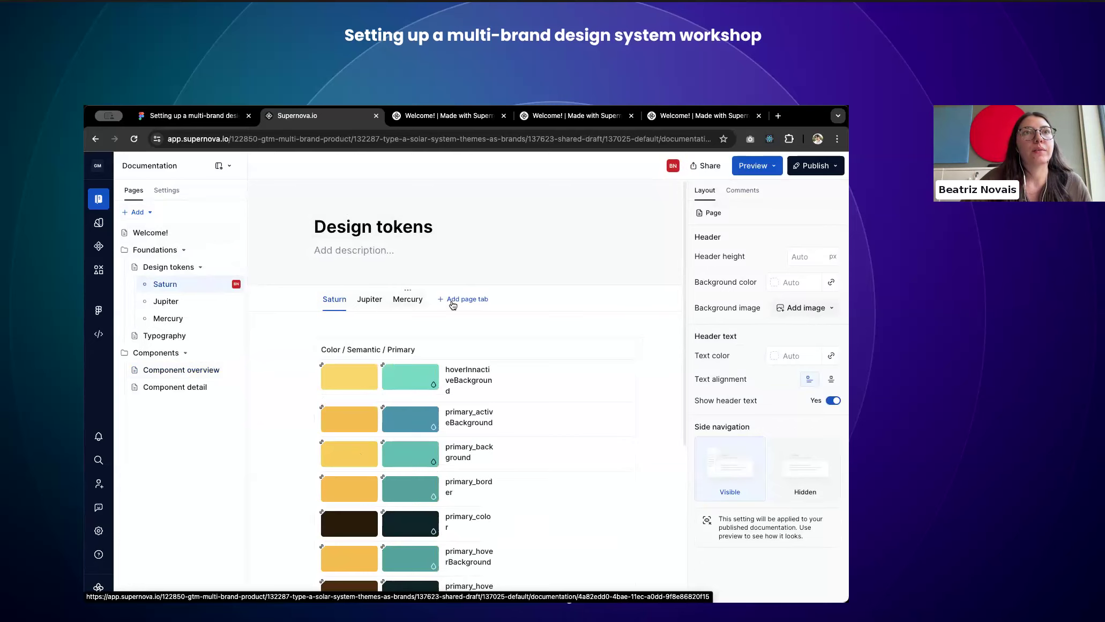
click(362, 300)
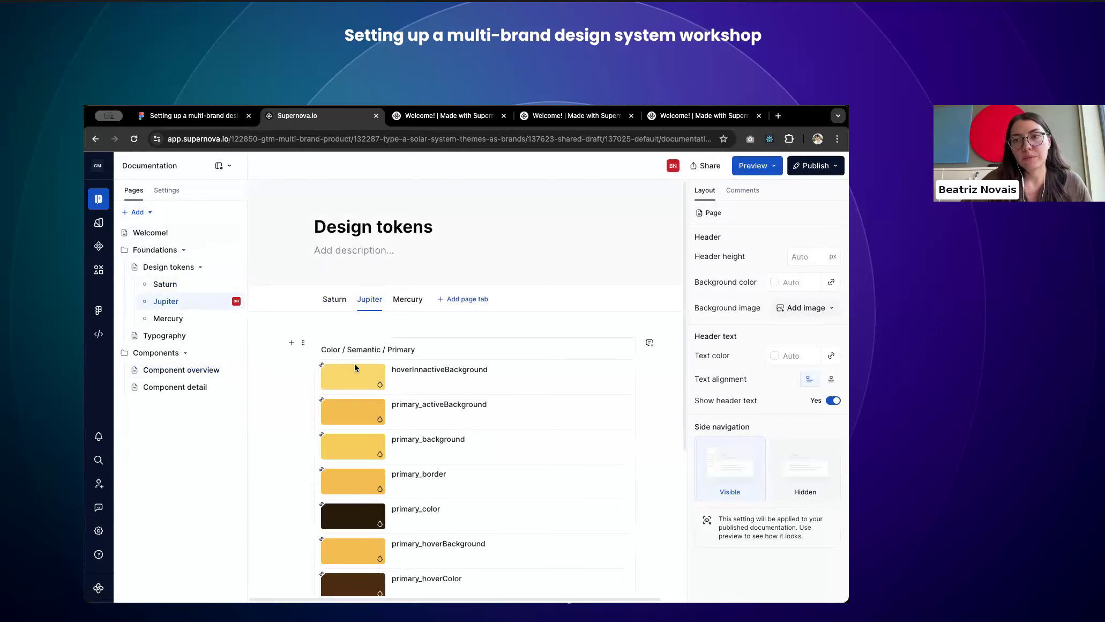
click(471, 386)
scroll(406, 485, down, 3)
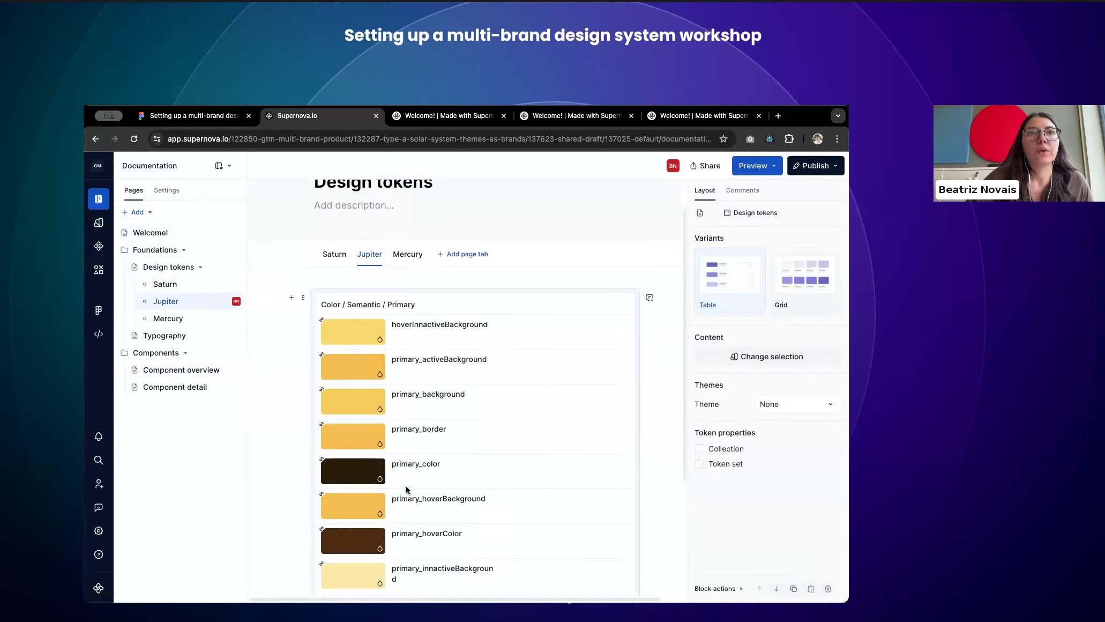
click(789, 405)
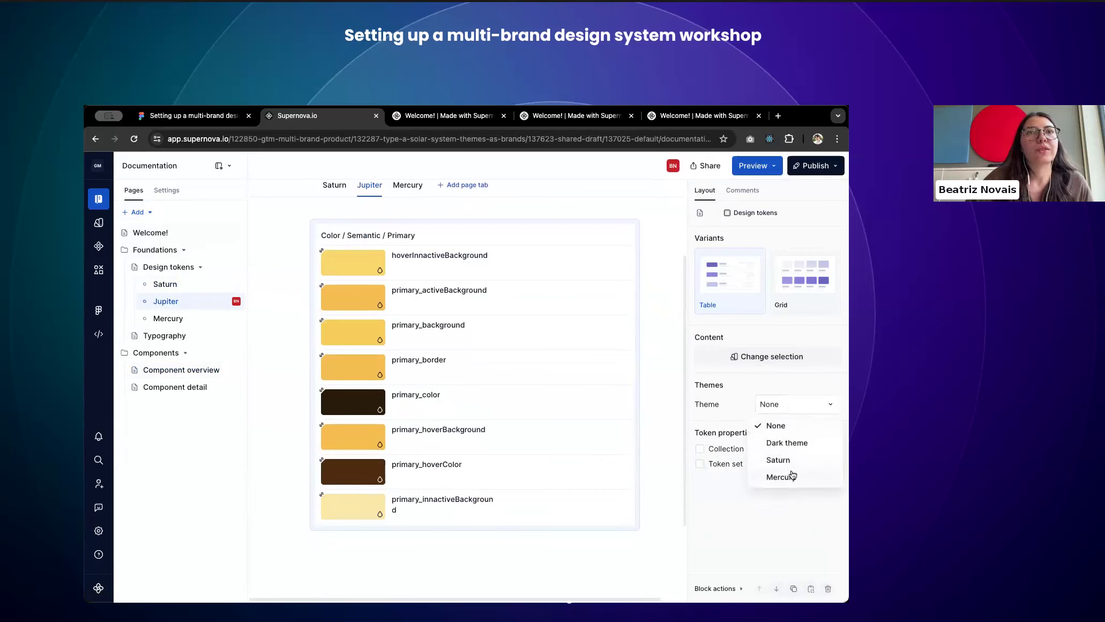
click(399, 186)
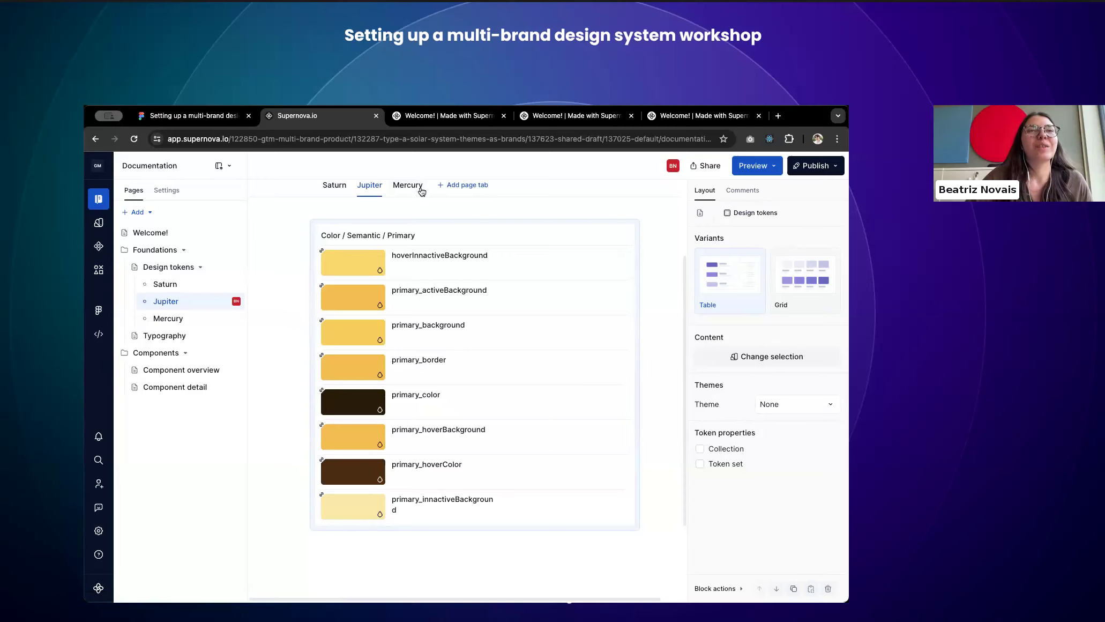
Step: Open the Mercury tab of the Design tokens page and choose Mercury as its token block's theme
click(406, 188)
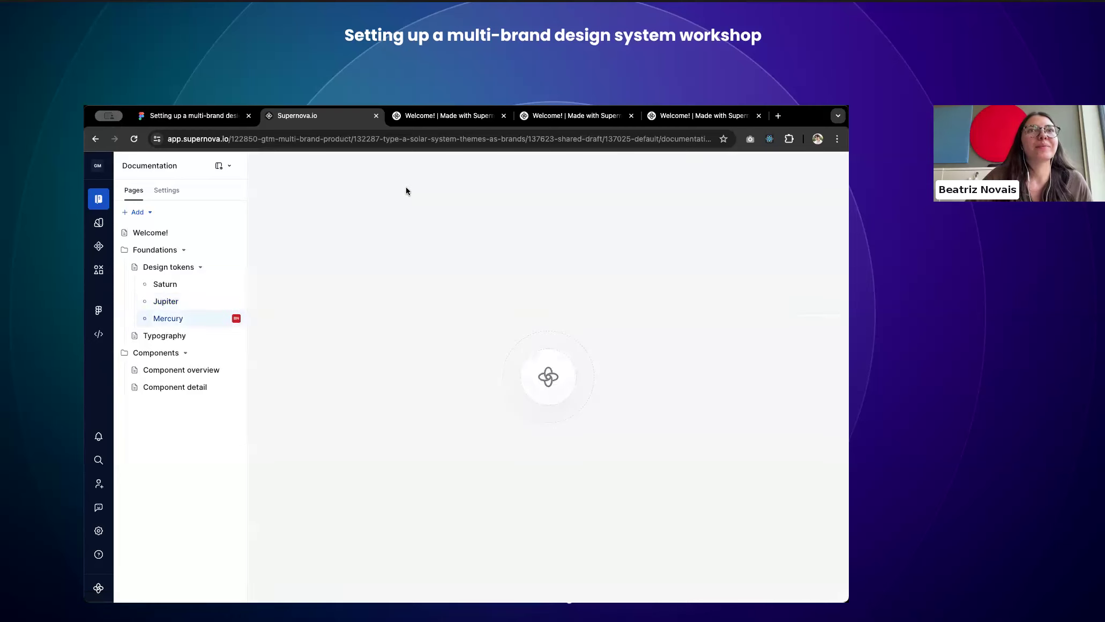
click(411, 444)
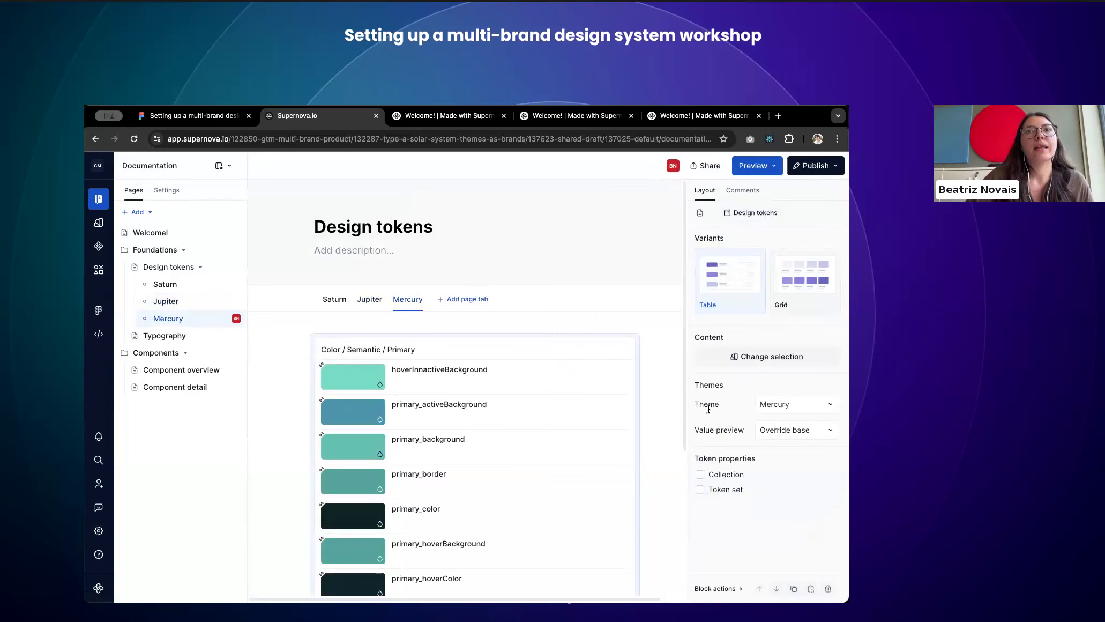
click(800, 403)
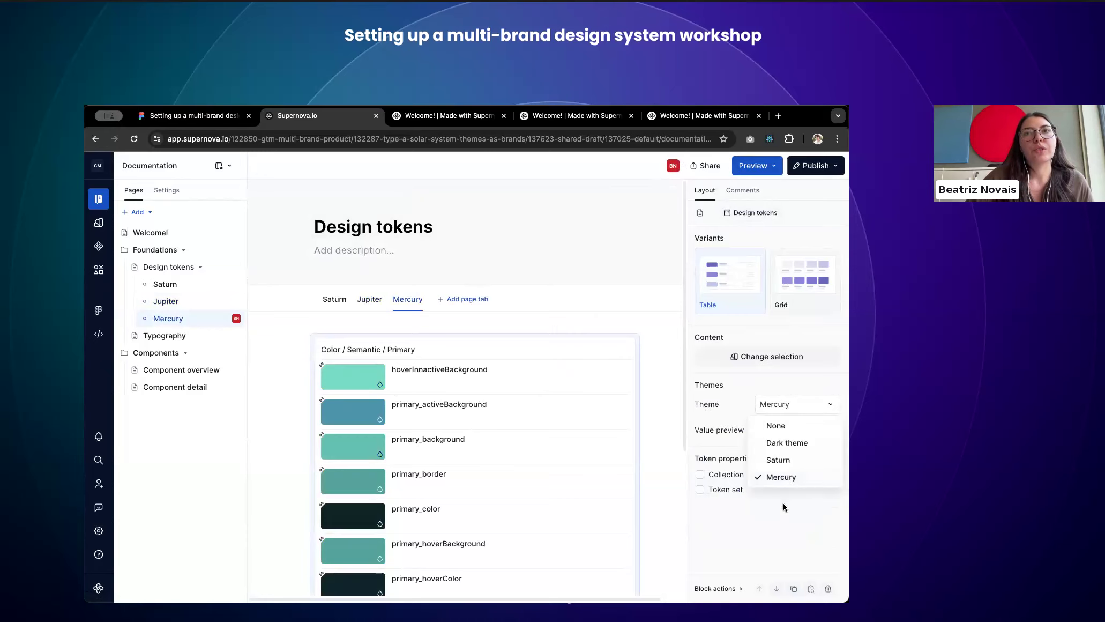
click(796, 477)
Step: Try the Split view value preview on the Mercury token block and return it to Override base
click(770, 435)
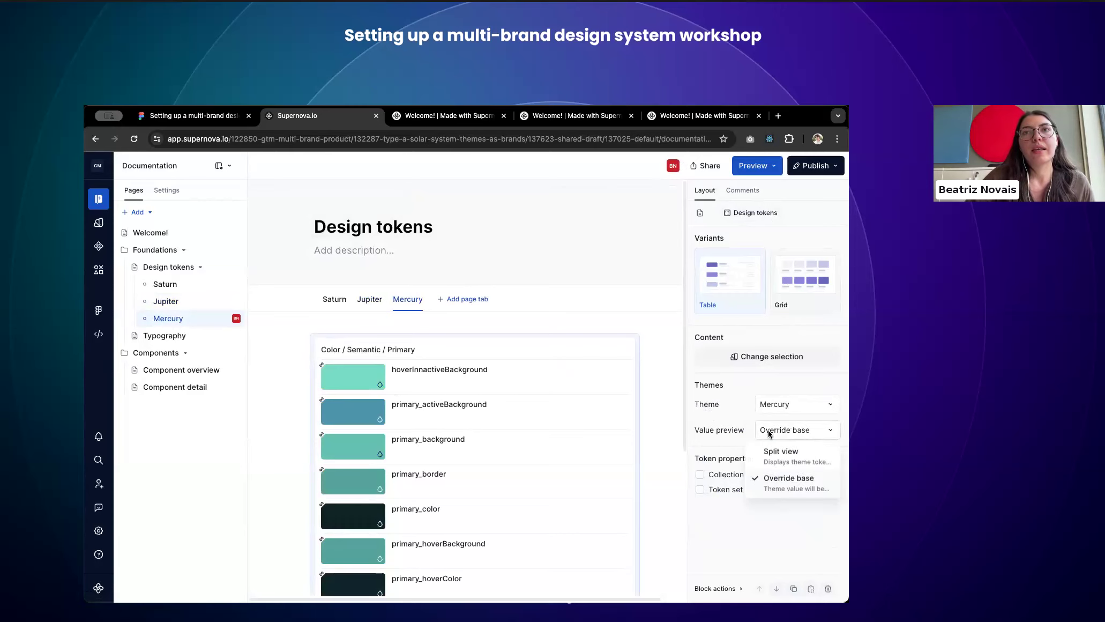
click(771, 460)
click(807, 435)
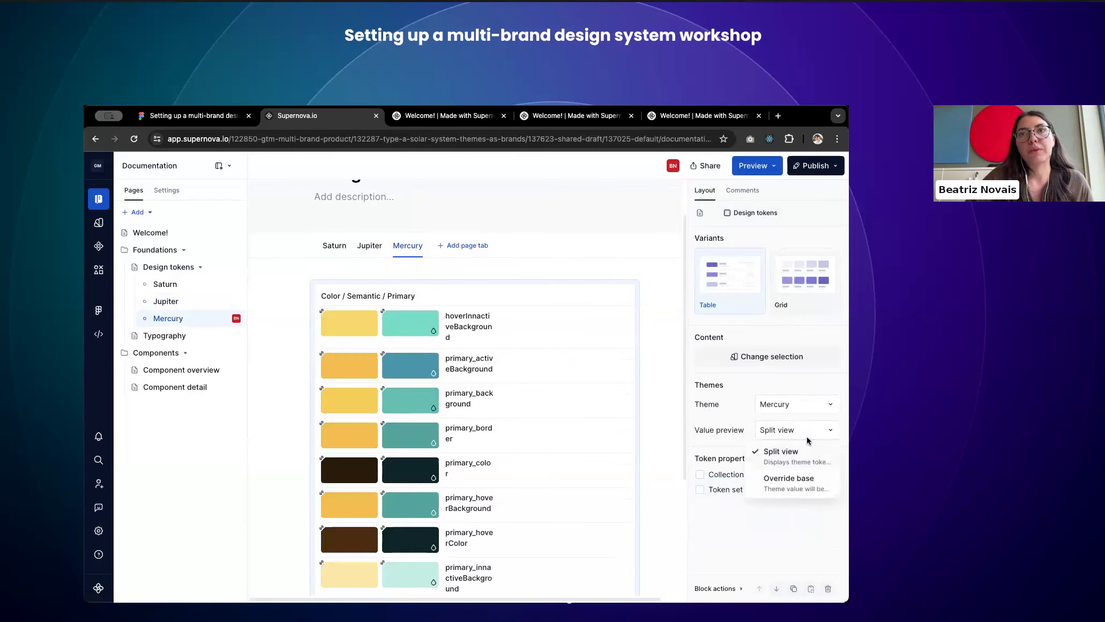
click(790, 489)
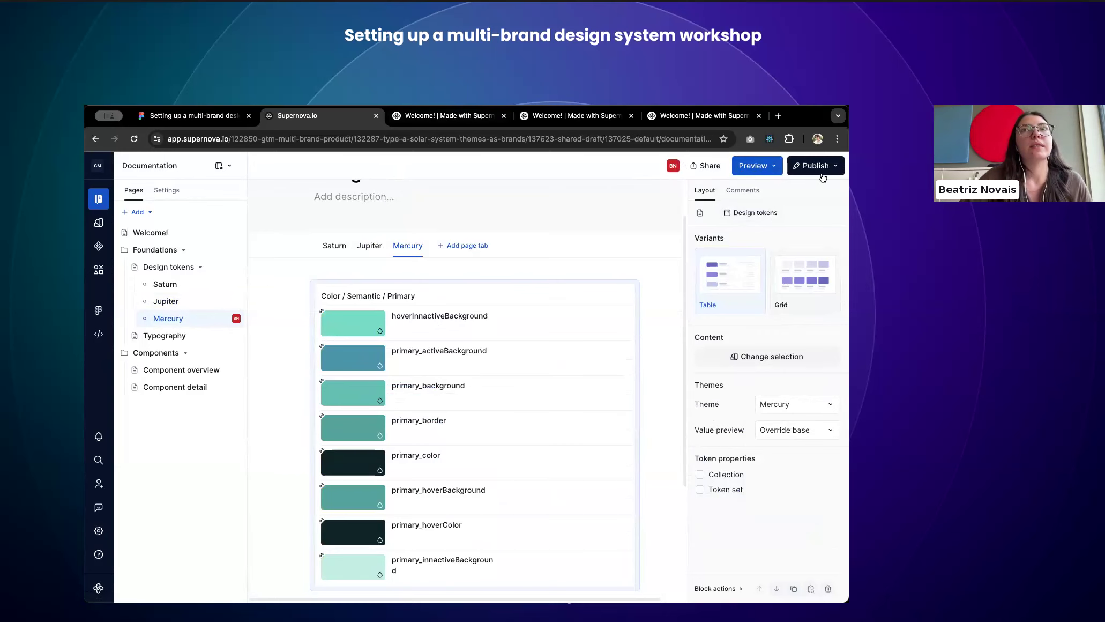
Step: Switch to the published Type A Solar System documentation site and look through its Welcome page and other multi-brand example types
click(420, 118)
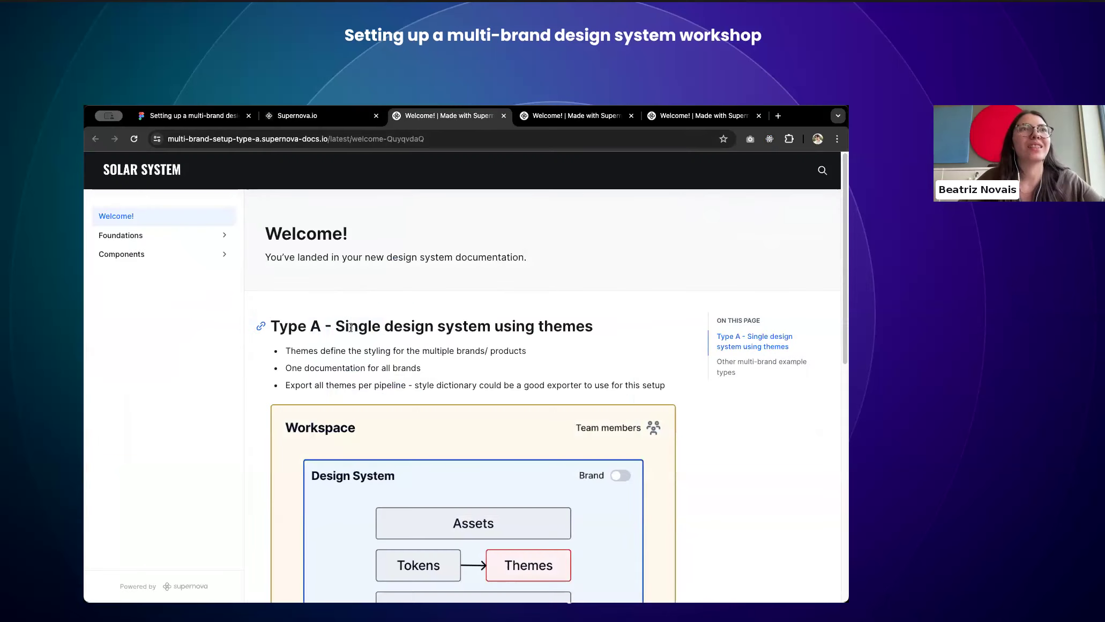
scroll(345, 325, down, 2)
scroll(350, 328, down, 7)
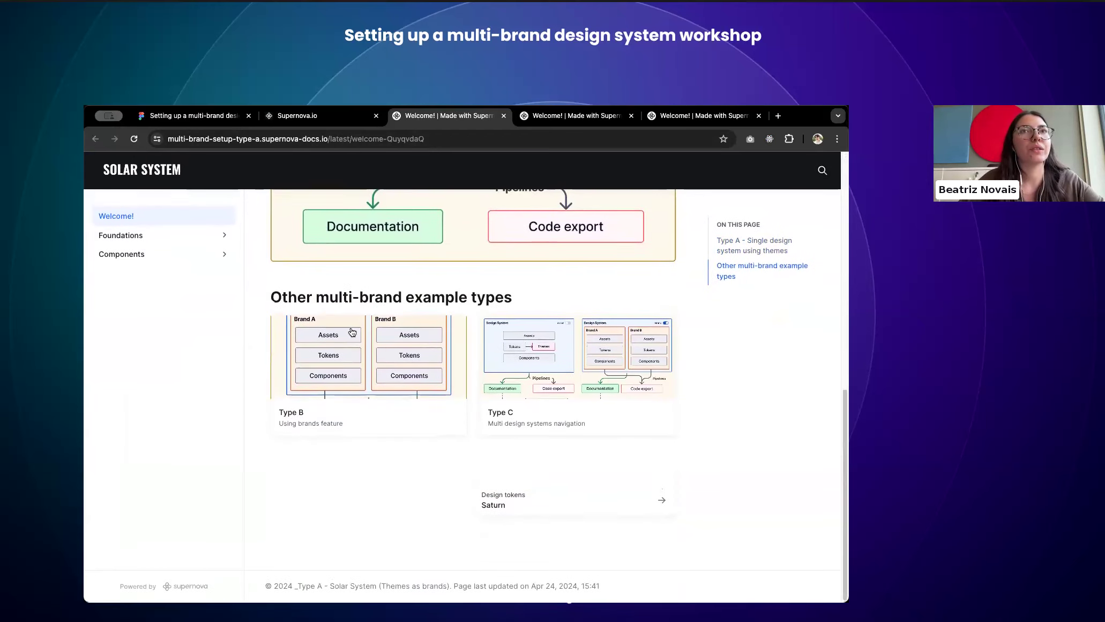
scroll(343, 375, up, 10)
Step: Compare the Saturn, Jupiter and Mercury tabs of the published Design tokens page under Foundations
click(123, 240)
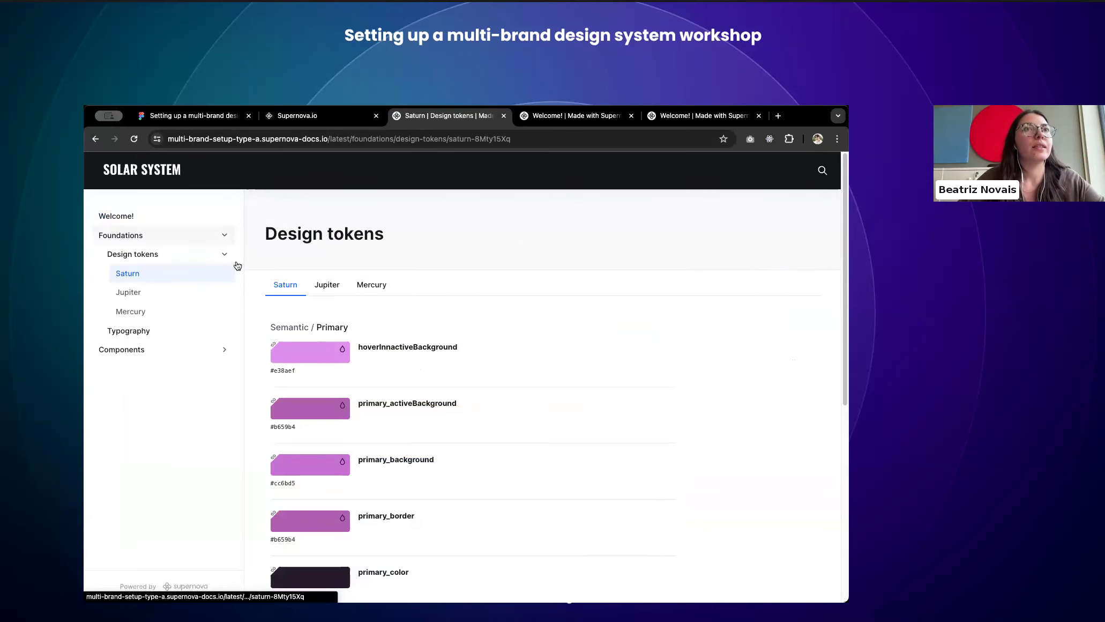
click(327, 287)
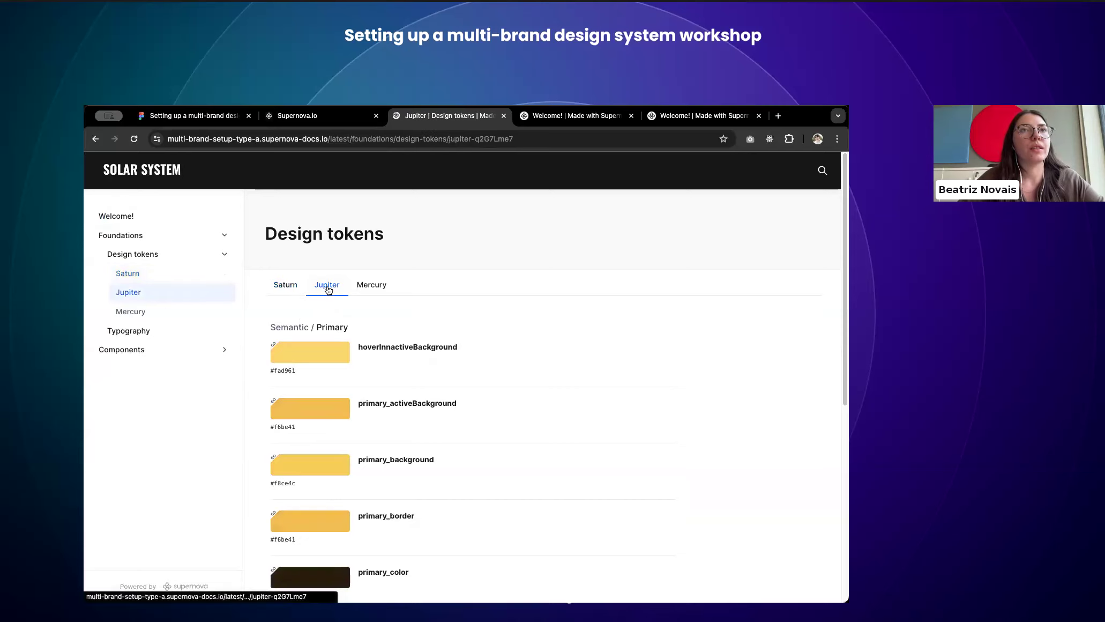
click(366, 292)
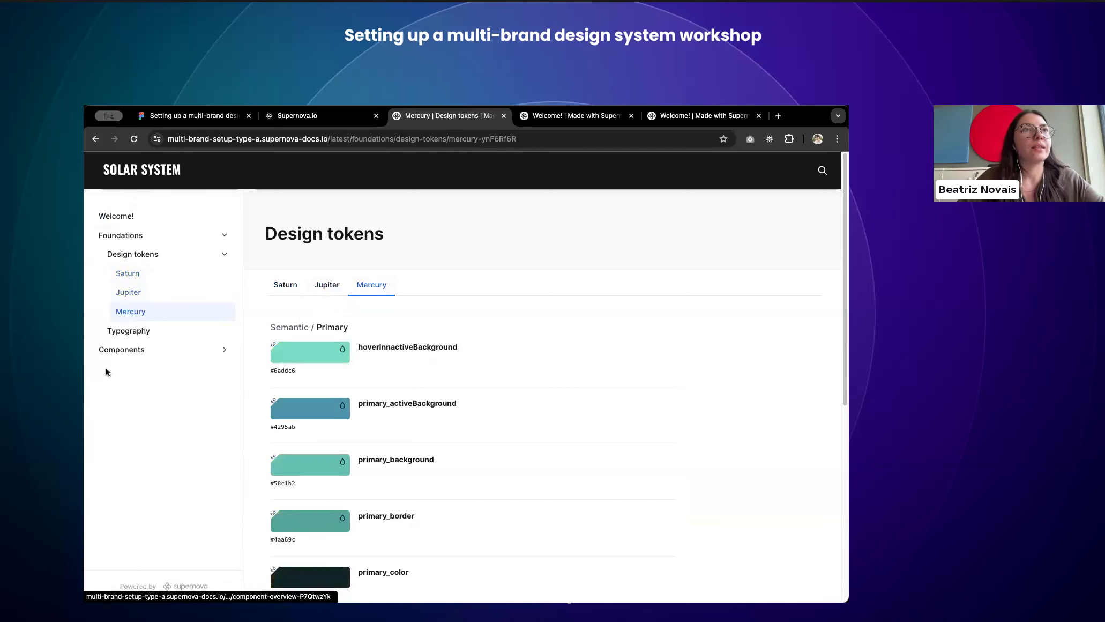
Step: Open the published Component overview page and follow the CTA button's Figma links for the Mercury and Jupiter brands
click(134, 350)
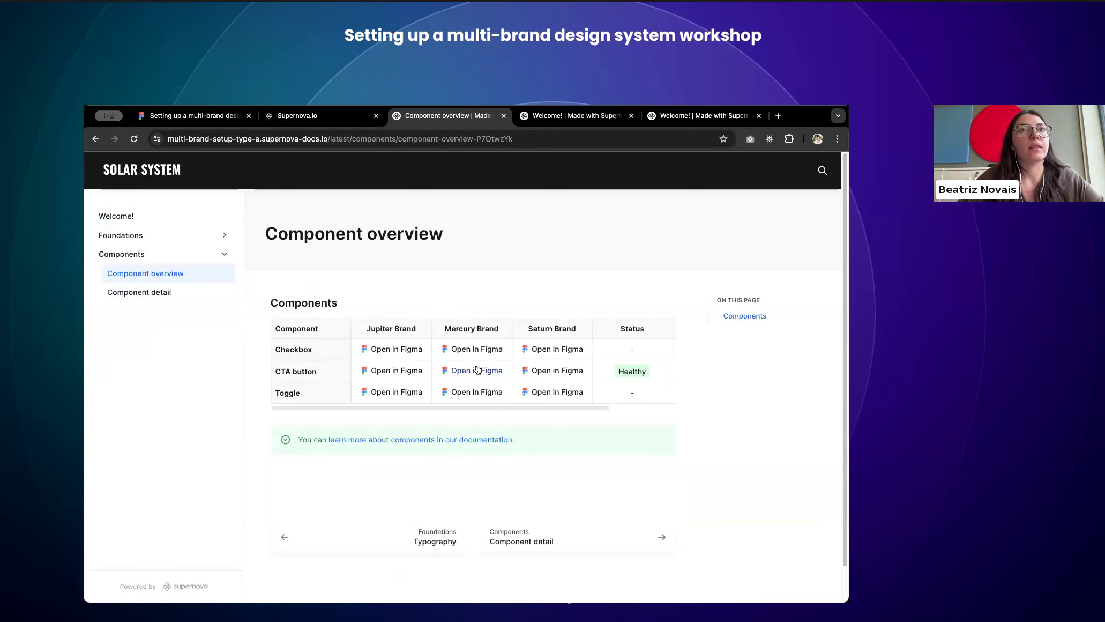
scroll(477, 368, right, 3)
scroll(477, 369, left, 3)
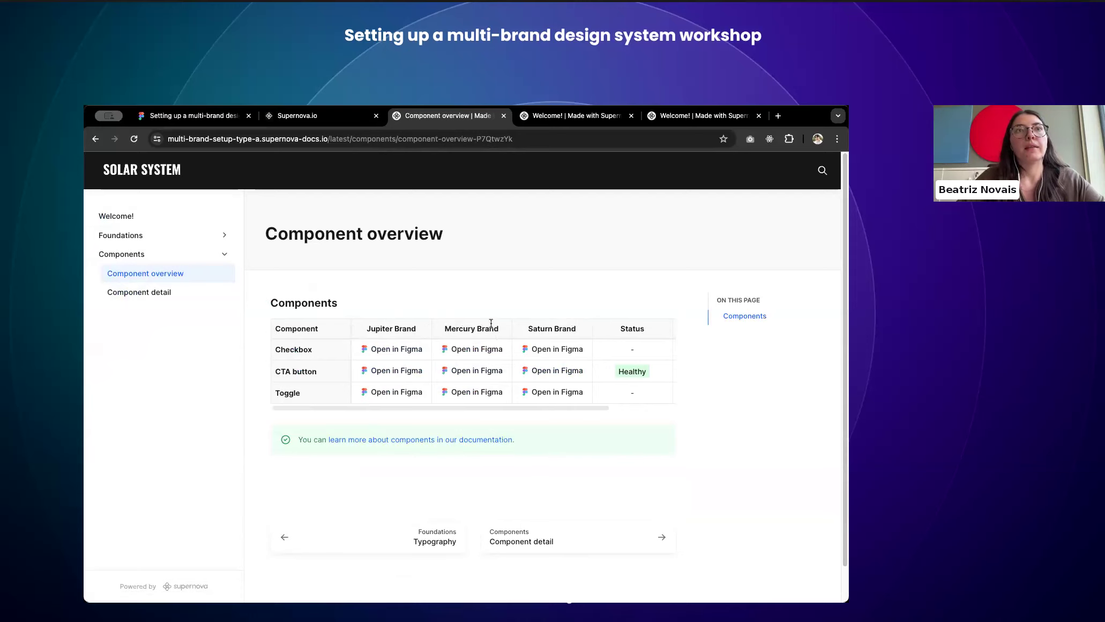
click(476, 371)
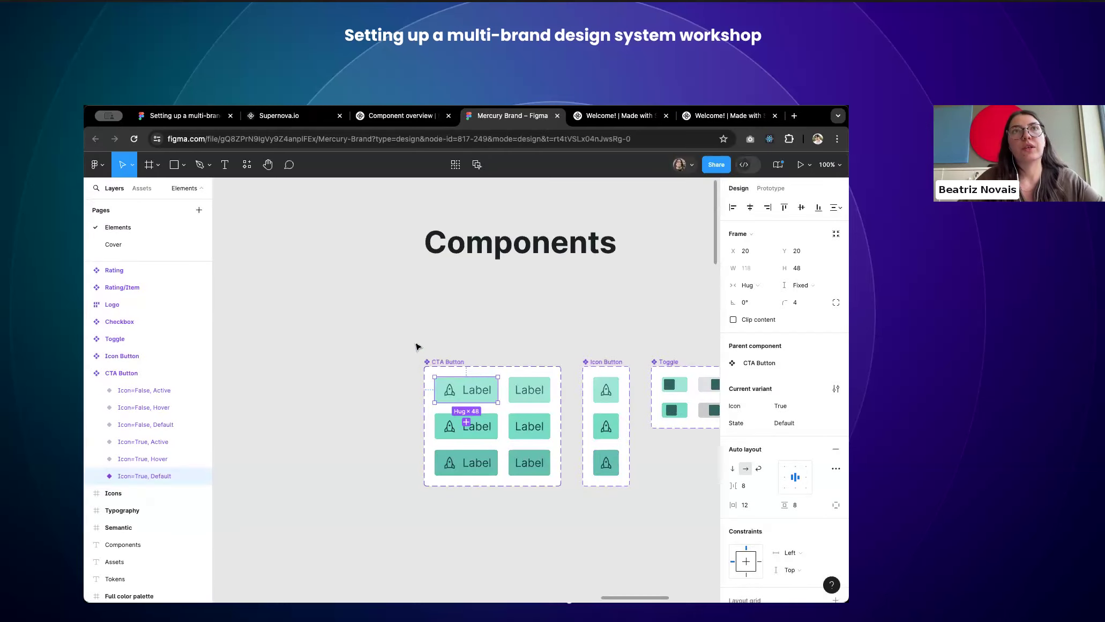
click(378, 113)
click(372, 370)
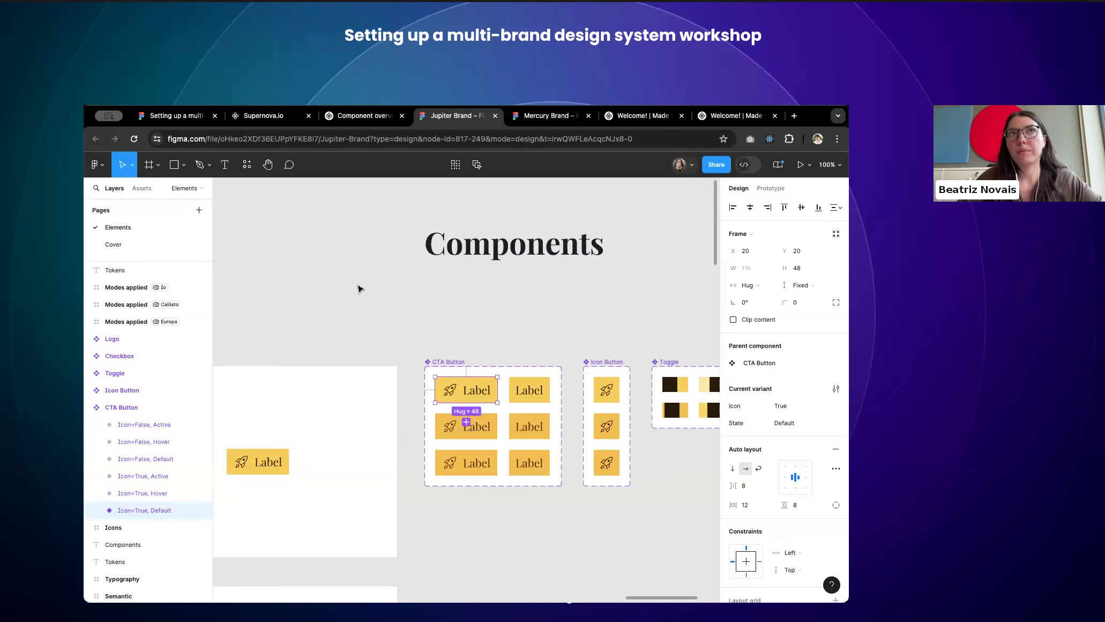
Step: Return to the workshop board and look over the two Supernova tips cards in the Type A - Themes as brands section
click(340, 113)
click(268, 115)
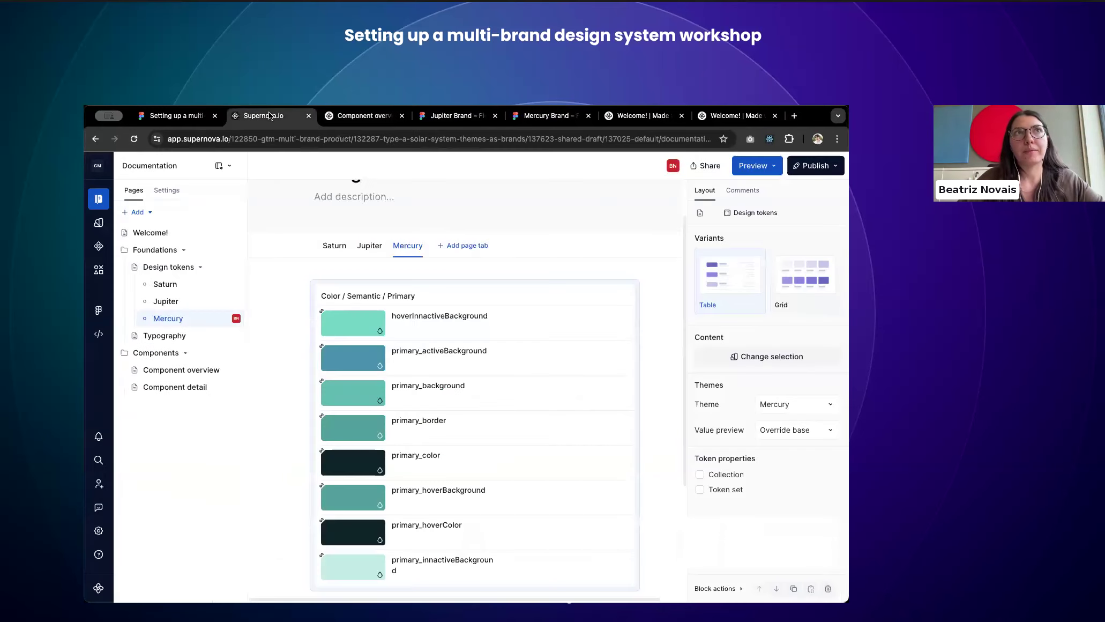
click(154, 119)
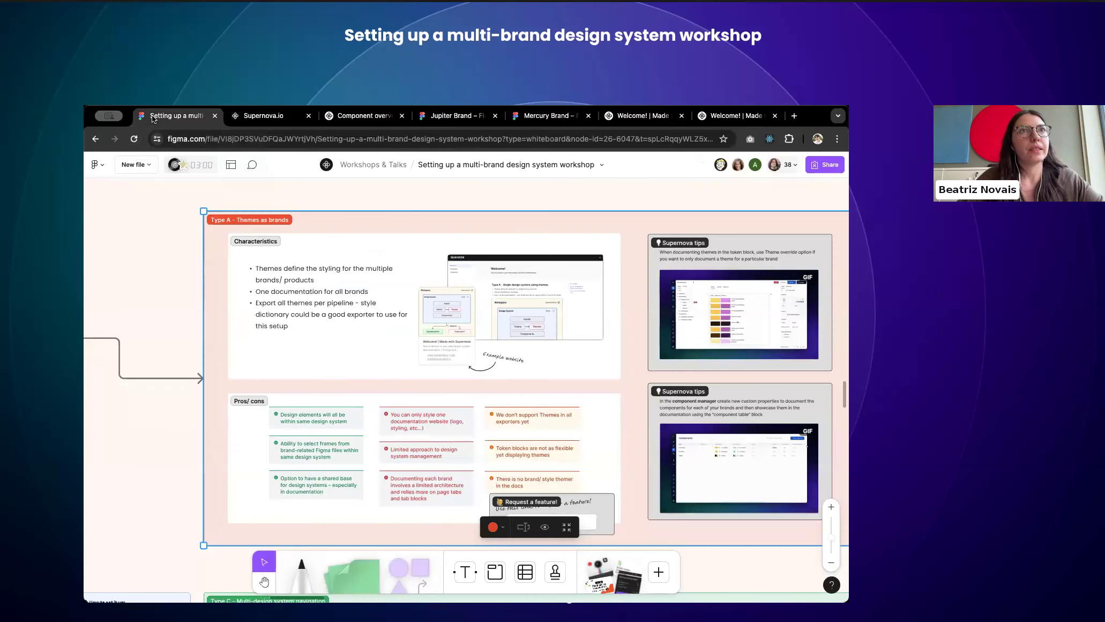
scroll(551, 383, right, 3)
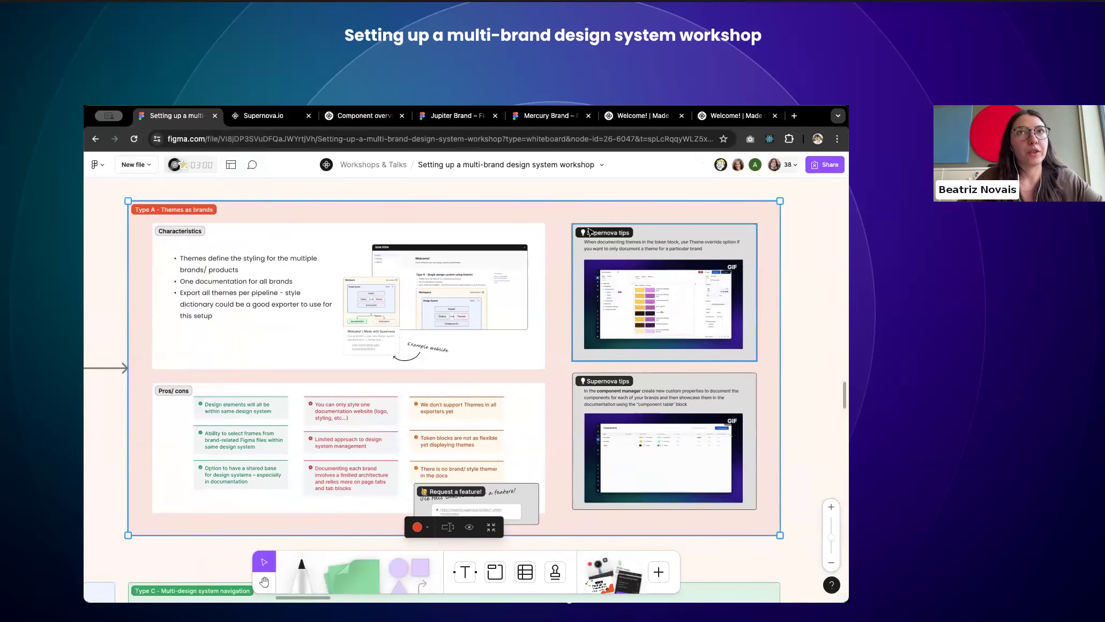
click(652, 244)
click(617, 435)
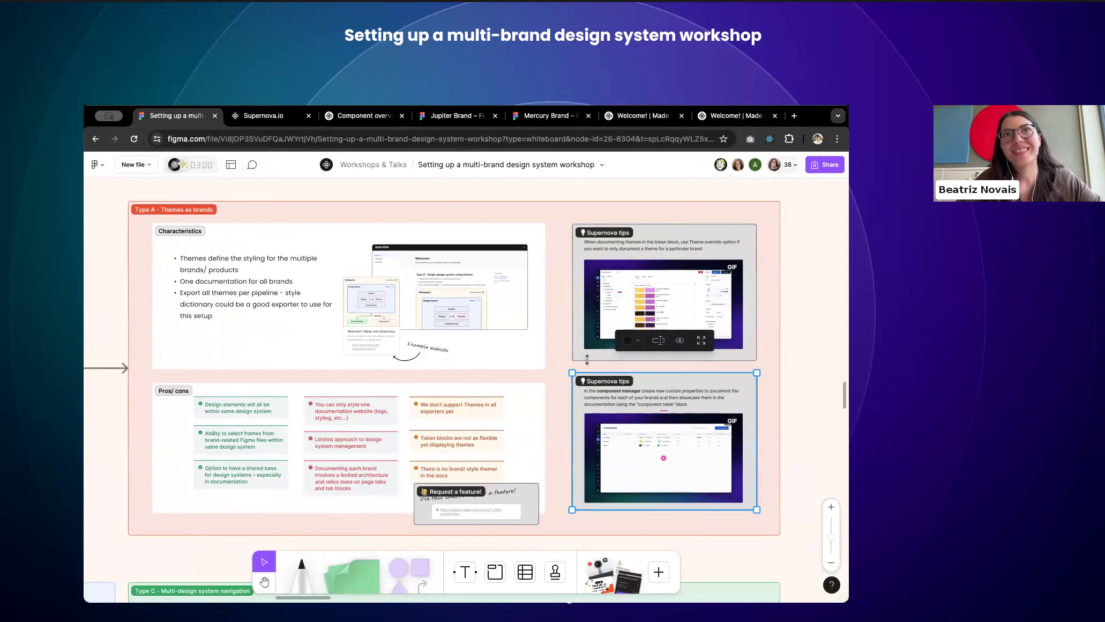
double_click(592, 405)
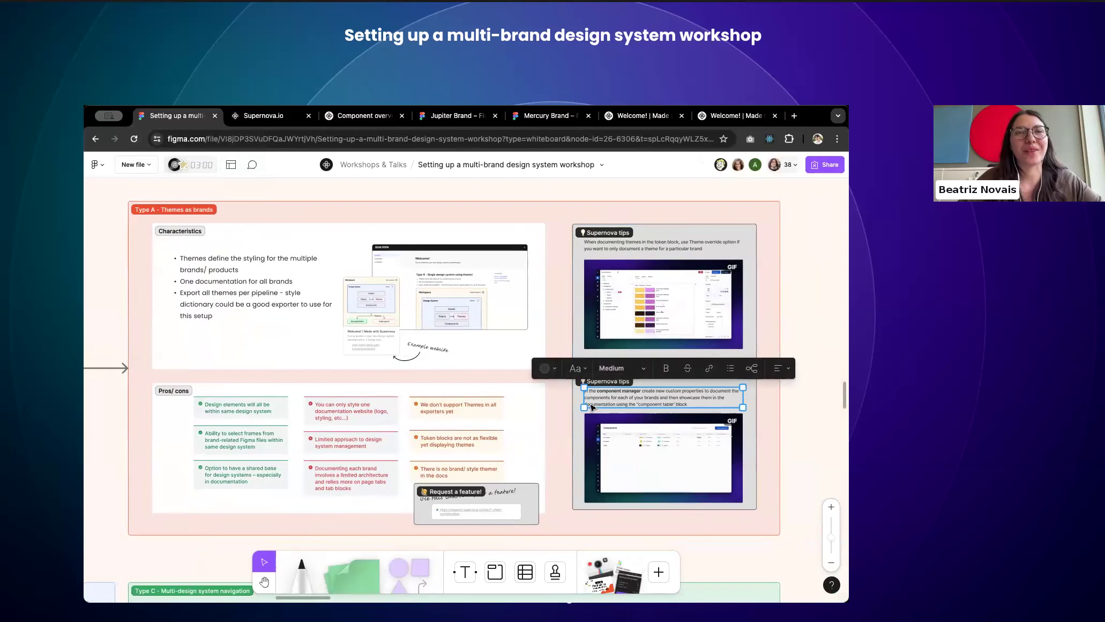
click(574, 425)
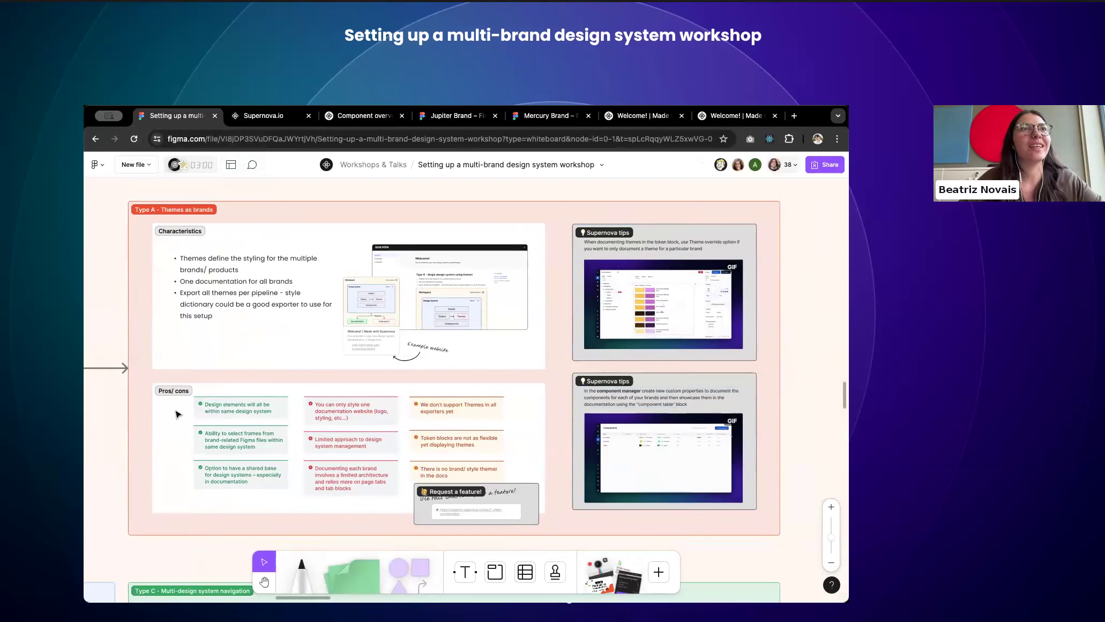
Step: Examine the Pros/cons section of Type A - Themes as brands up close
scroll(188, 452, up, 3)
scroll(188, 451, down, 2)
click(189, 453)
click(144, 346)
click(131, 324)
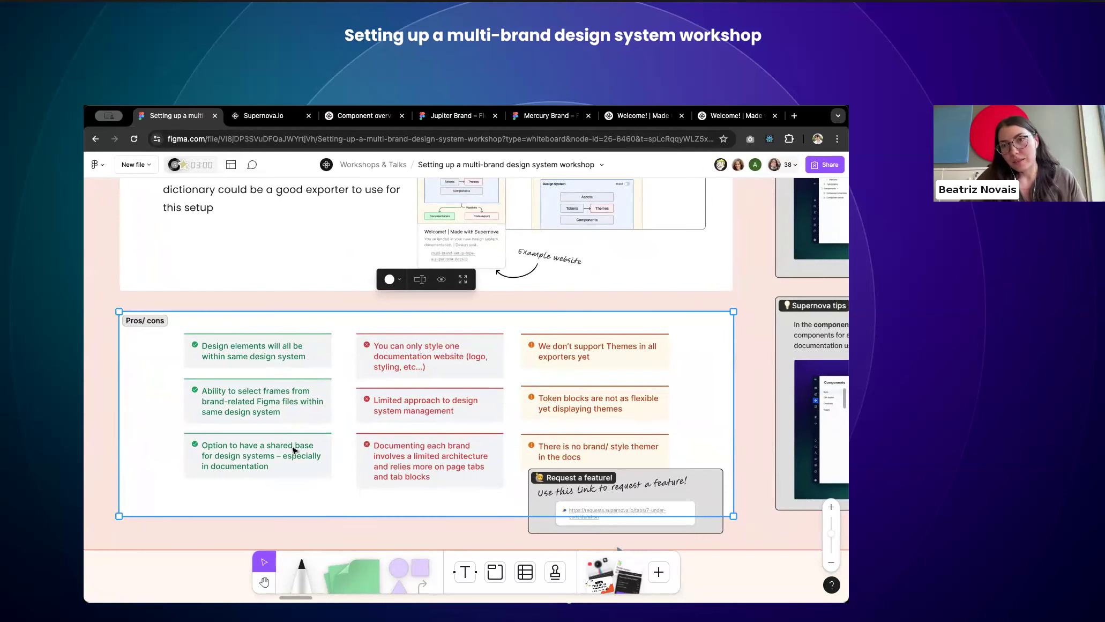
scroll(270, 397, down, 5)
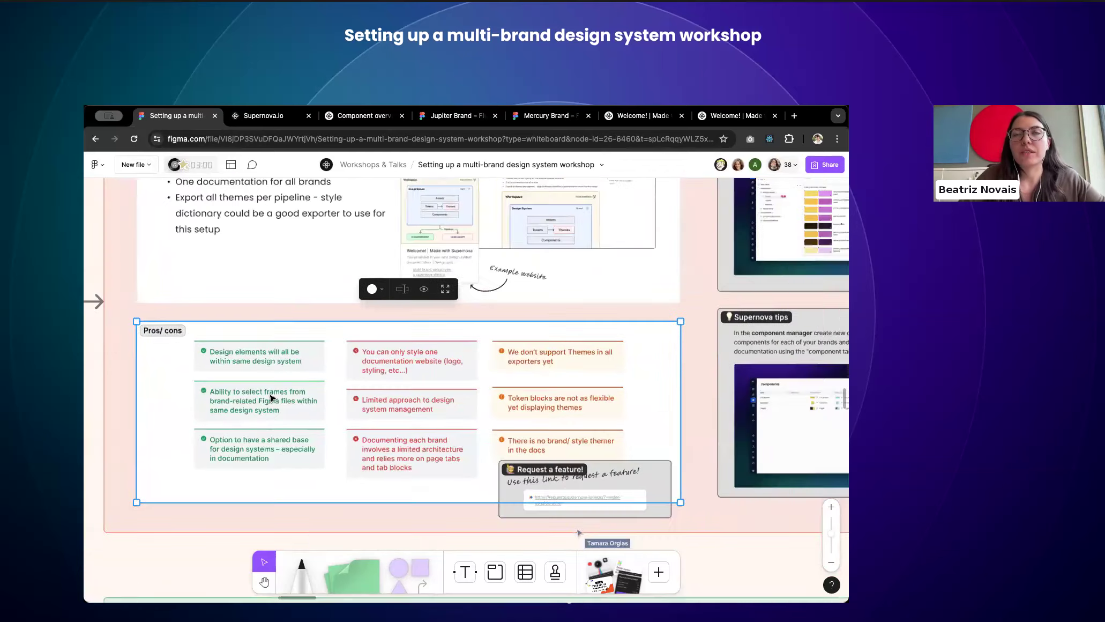
scroll(271, 397, up, 3)
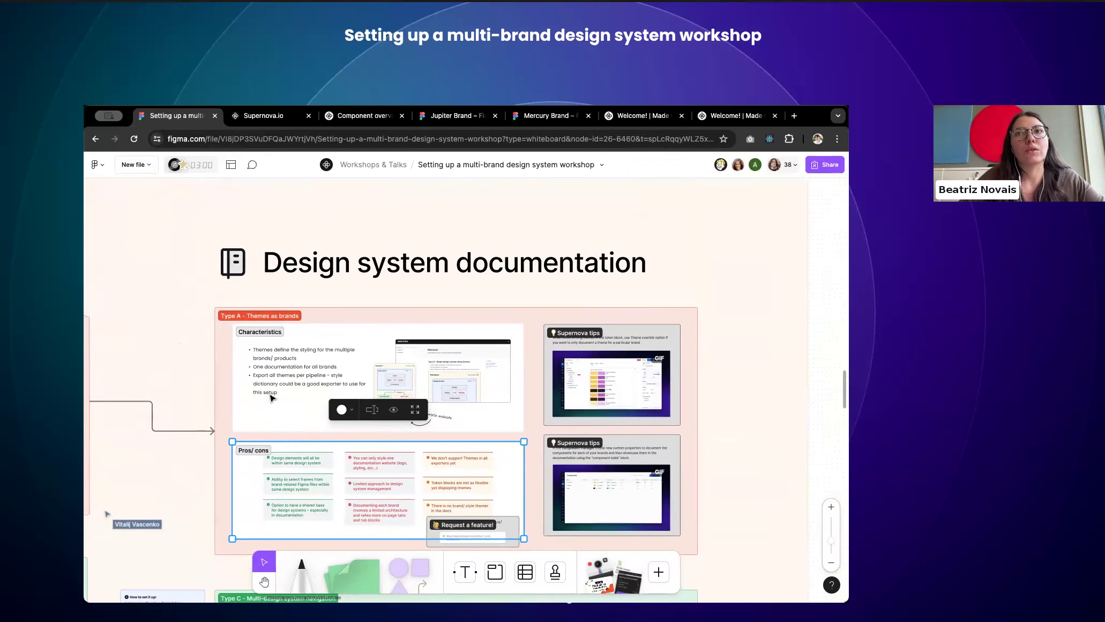
Step: Look back at the board's Supernova's ecosystem section and its three multi-brand scenarios
scroll(561, 432, down, 5)
scroll(304, 371, up, 8)
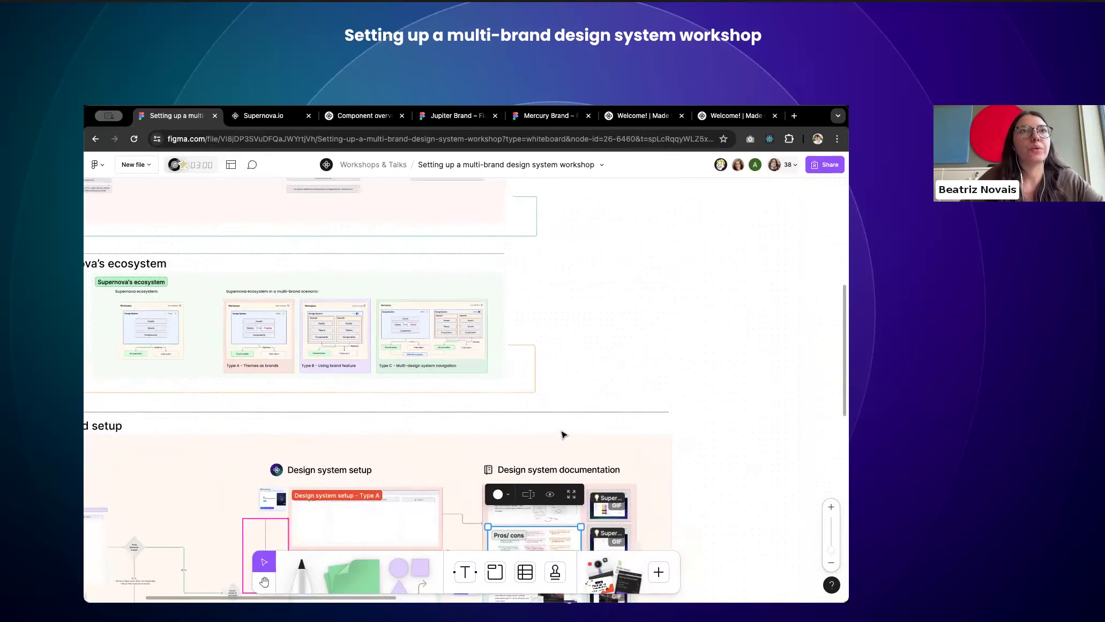
scroll(239, 311, up, 1)
scroll(384, 356, down, 8)
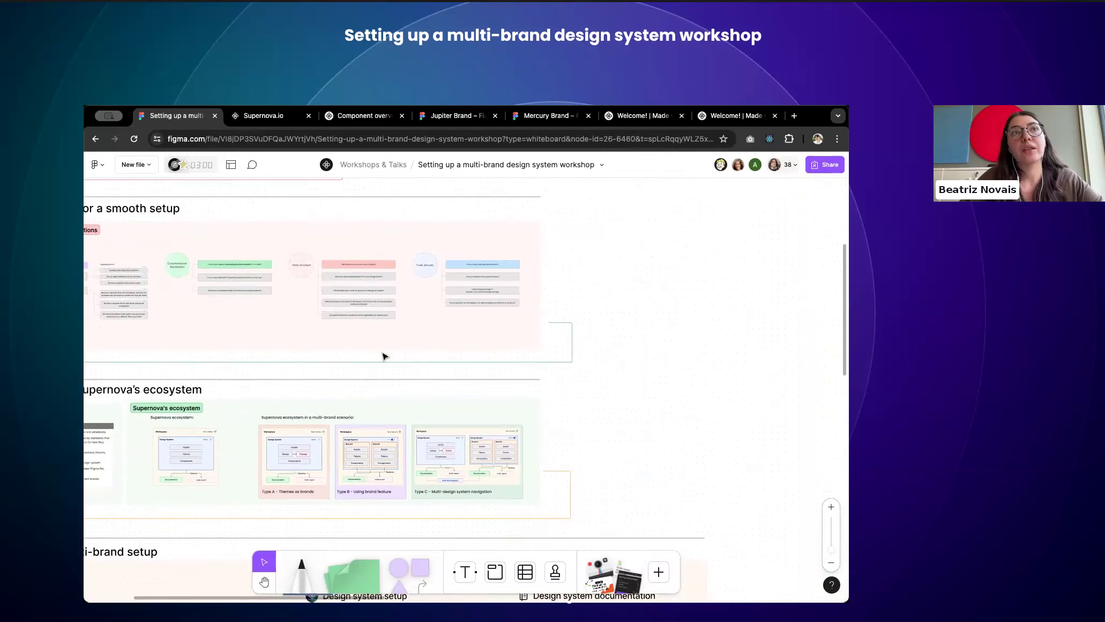
scroll(384, 356, up, 1)
scroll(610, 253, up, 5)
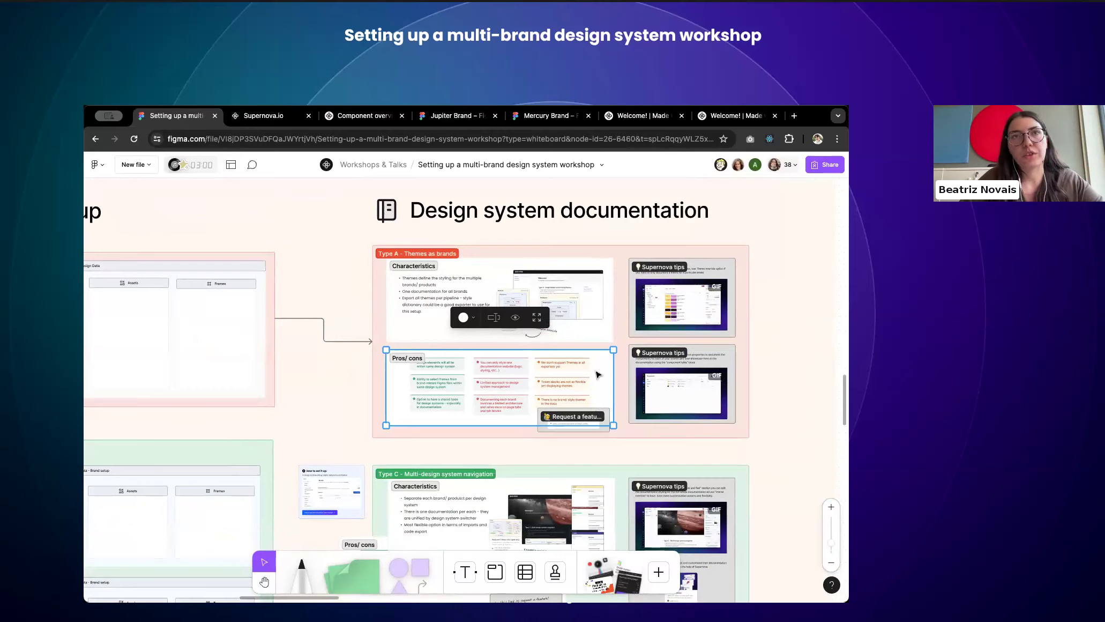
Step: Move the Type C Pros/cons section inside the Type C frame, beneath its Characteristics section
scroll(598, 374, down, 3)
scroll(552, 322, up, 3)
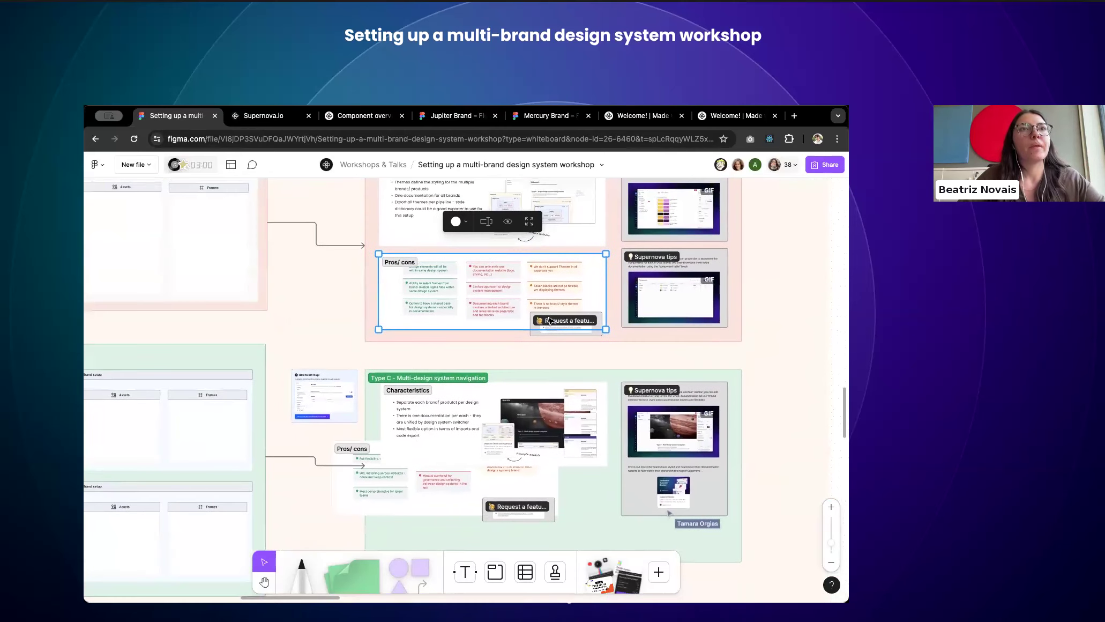
scroll(550, 323, down, 4)
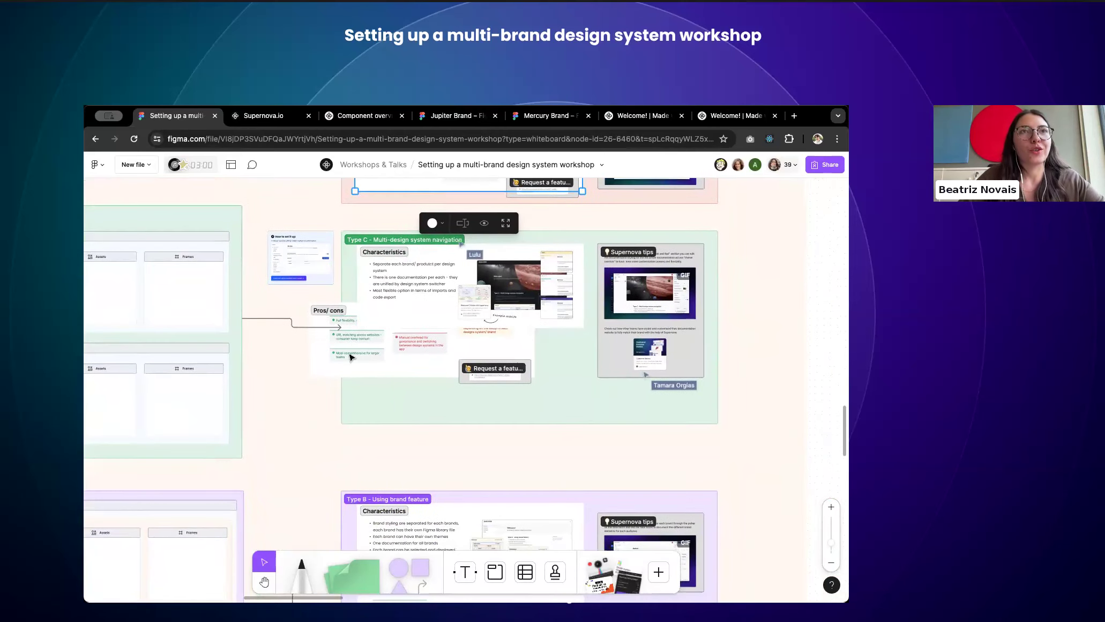
drag(328, 319, 404, 378)
Step: Select the Type B - Using brand feature frame and zoom in to read its characteristics
scroll(365, 369, down, 3)
click(352, 370)
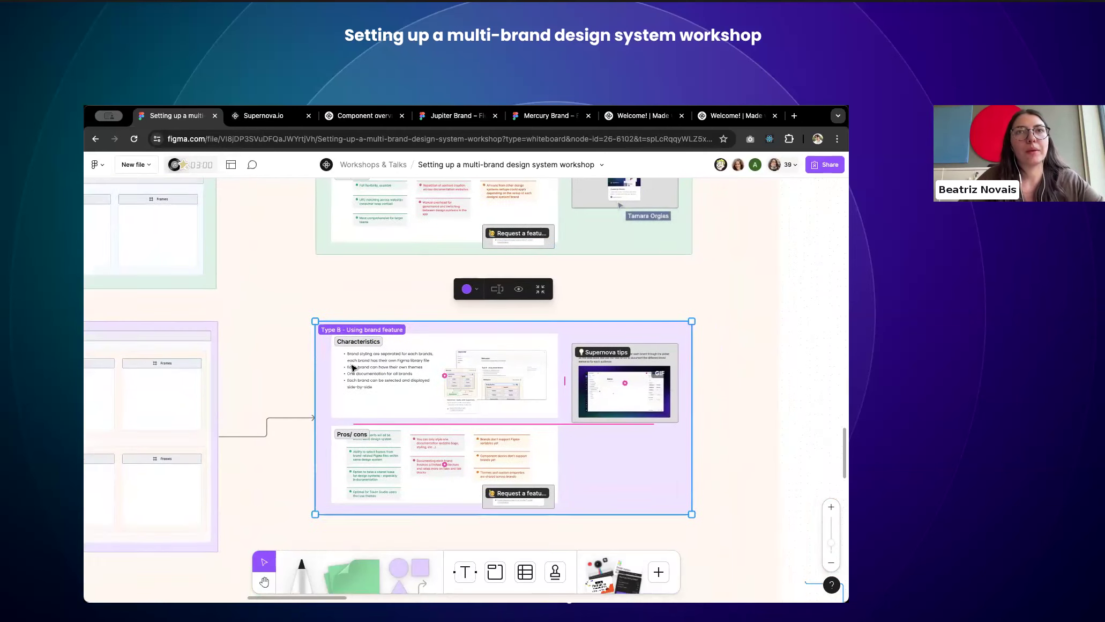
key(shift+2)
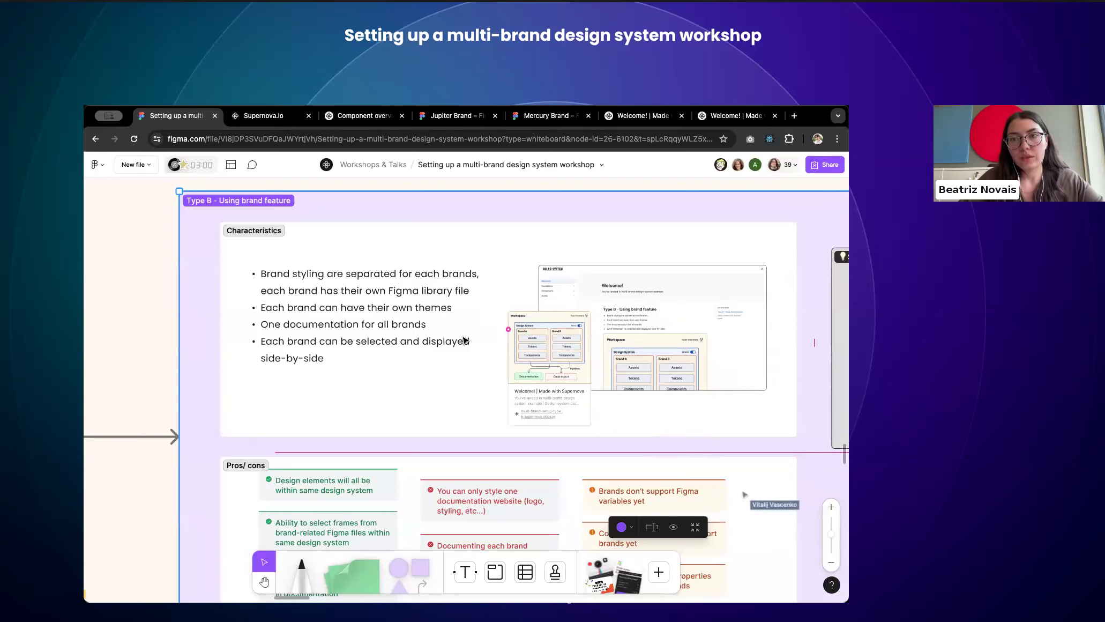
Step: Switch to Supernova, open the Type B - Solar System design system and expand the main navigation
click(246, 121)
click(95, 167)
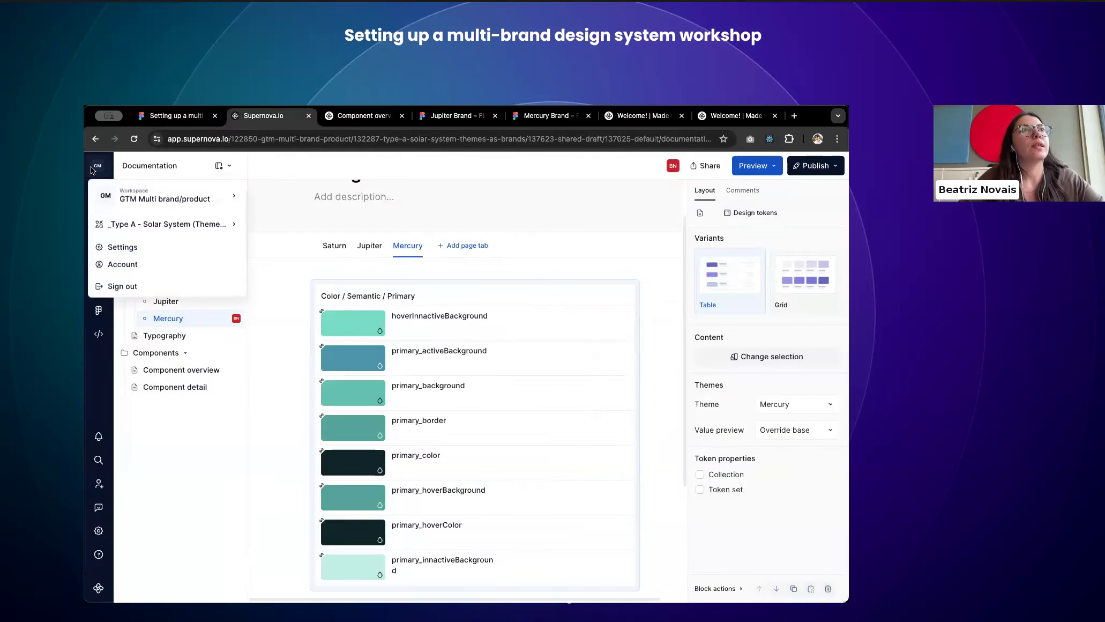
click(178, 225)
click(320, 242)
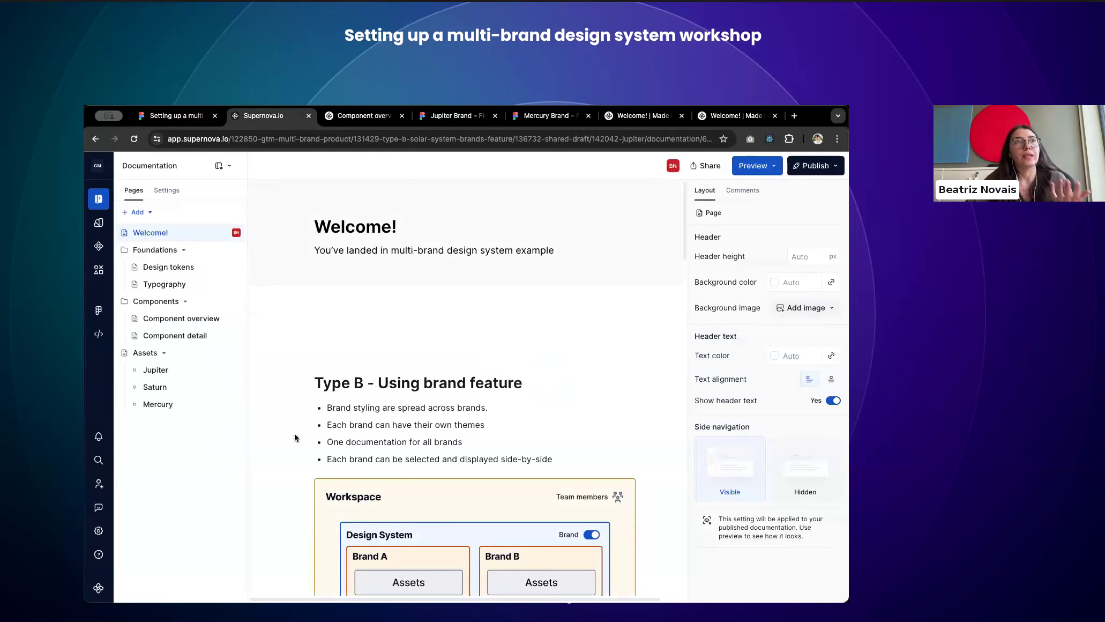
click(103, 180)
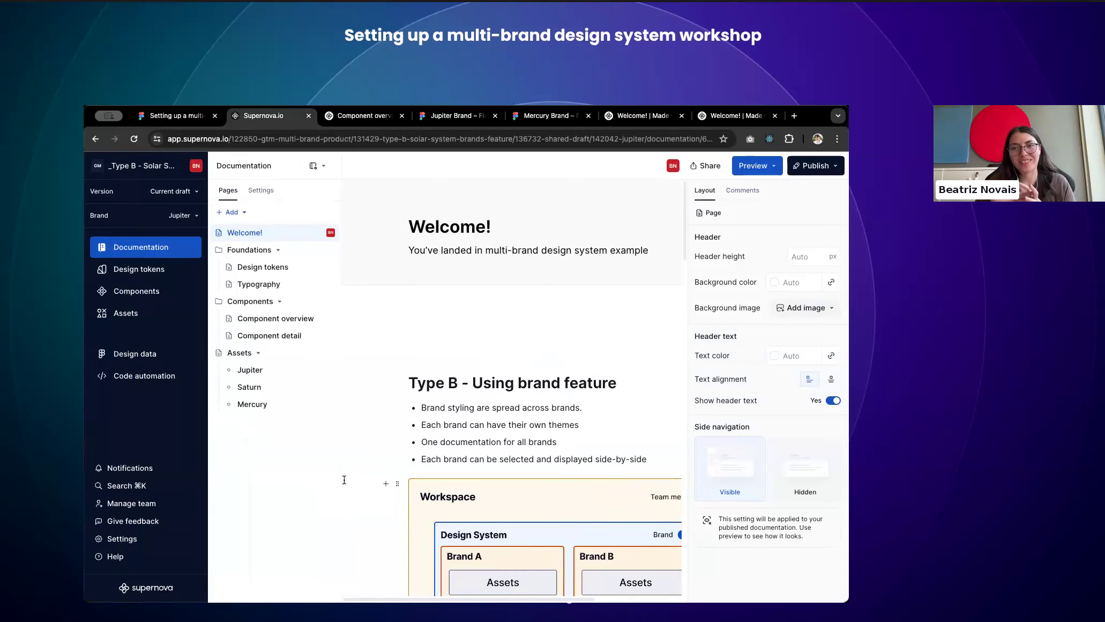
Step: View the Type B design tokens and inspect the design system's Brands settings and the list of selectable brands
click(139, 269)
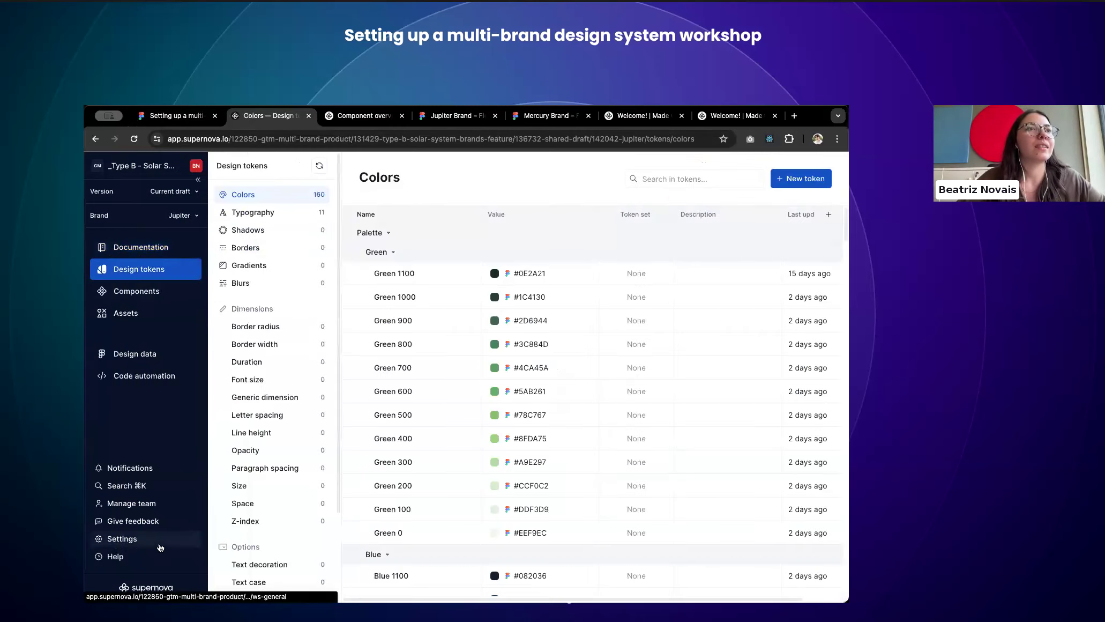
click(125, 539)
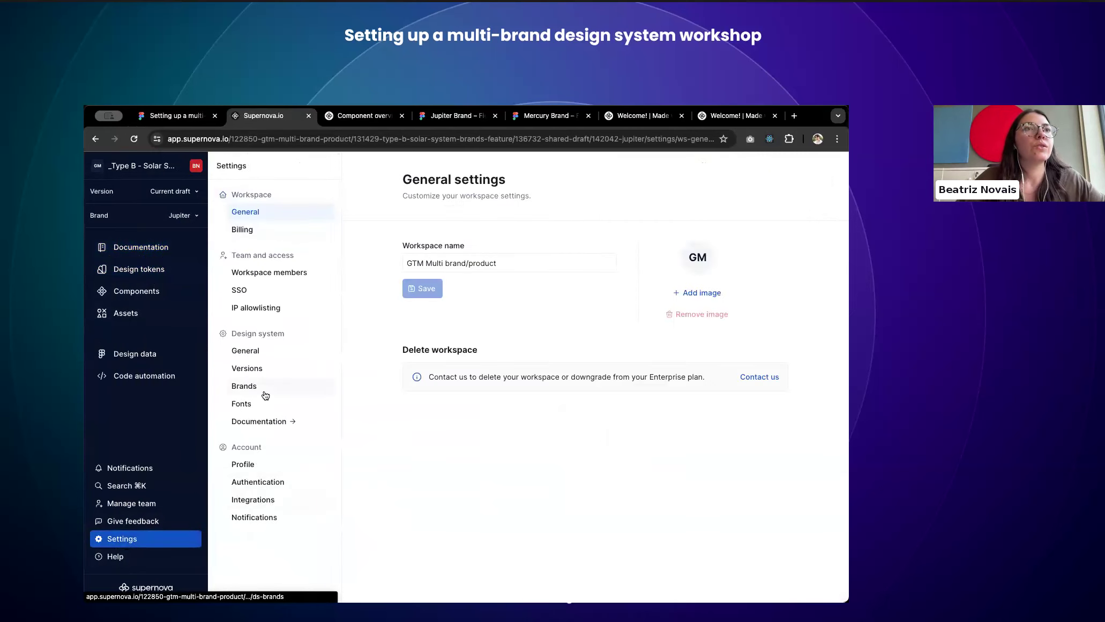
click(262, 388)
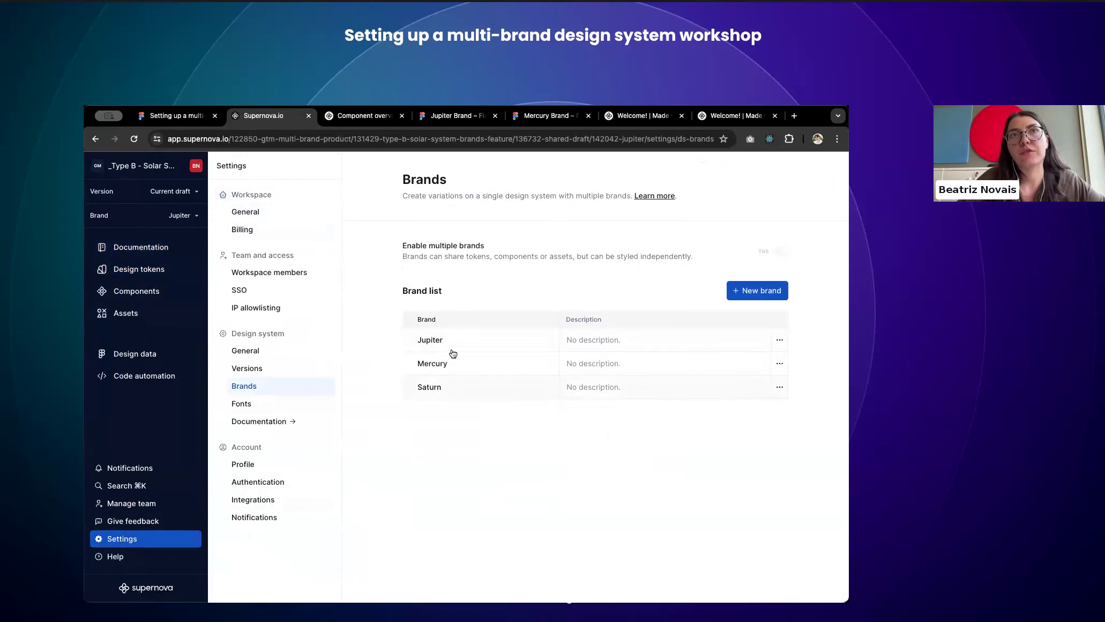
click(182, 215)
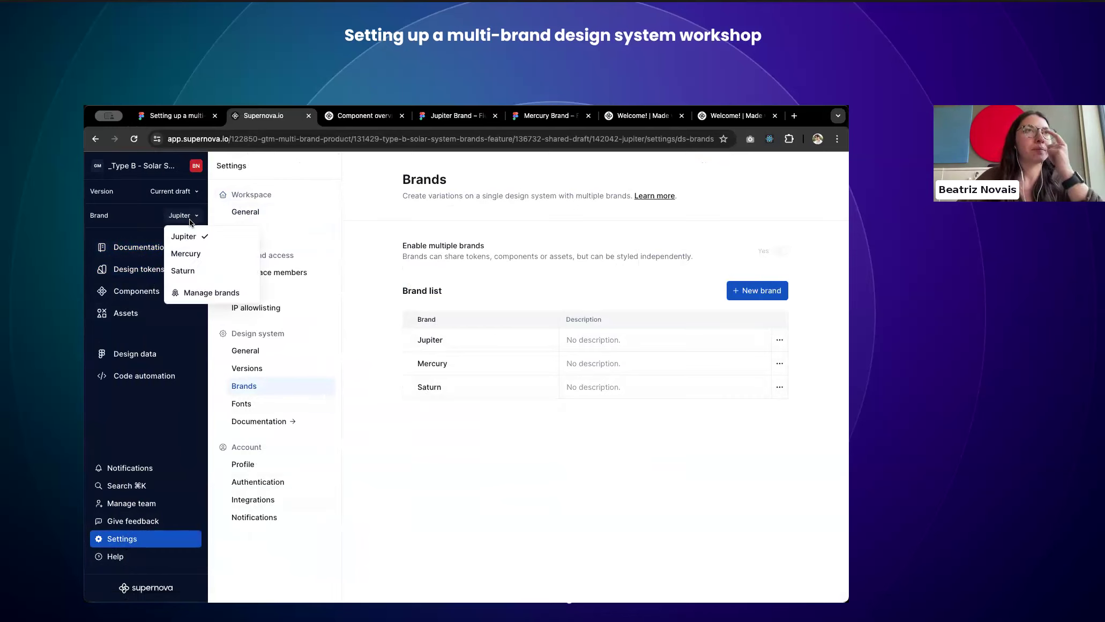
Step: Compare the color design tokens of the Jupiter, Mercury and Saturn brands in the Type B design system
click(124, 245)
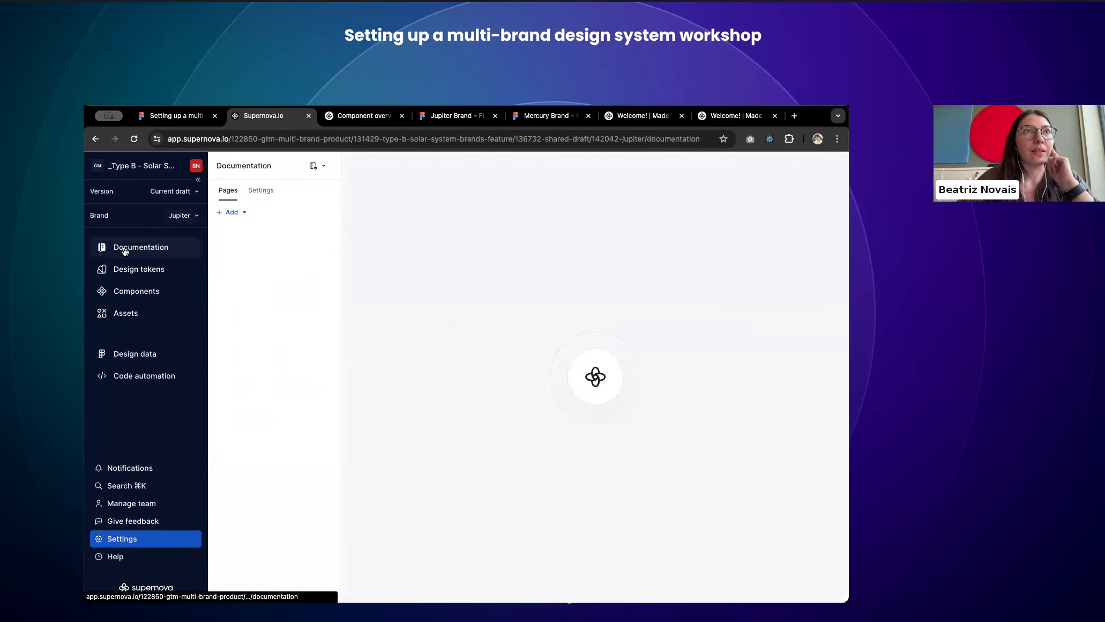
click(132, 274)
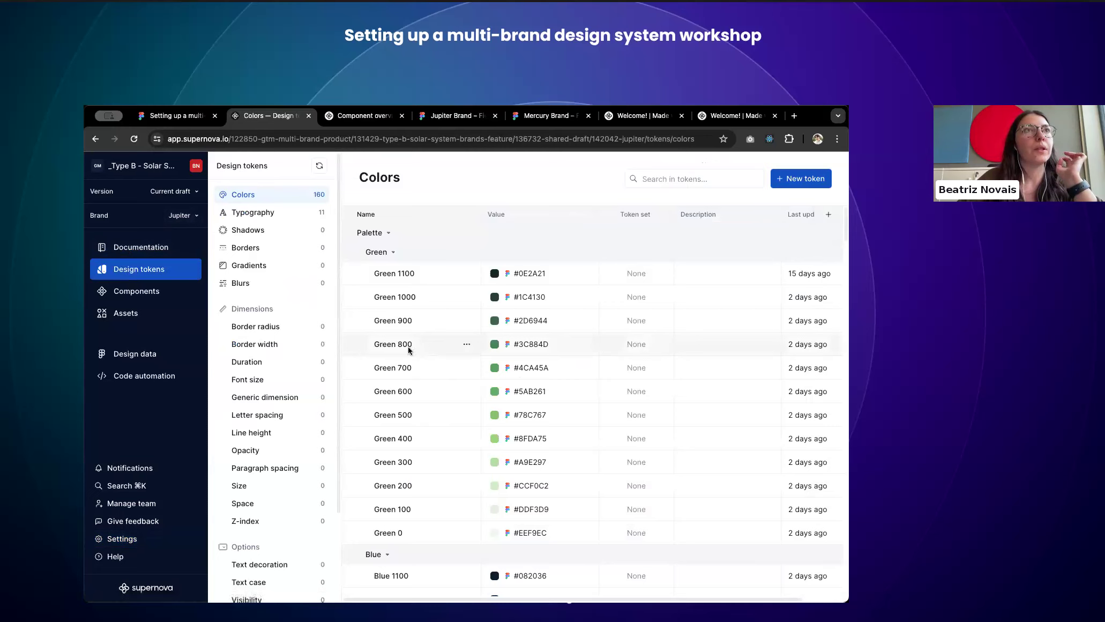
click(181, 217)
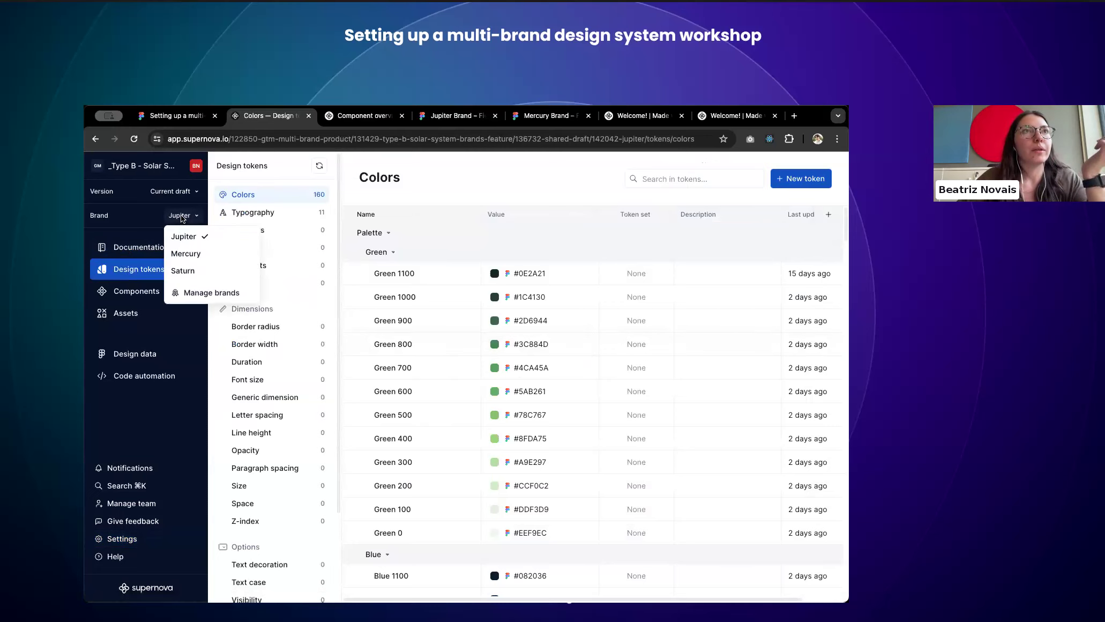
click(181, 255)
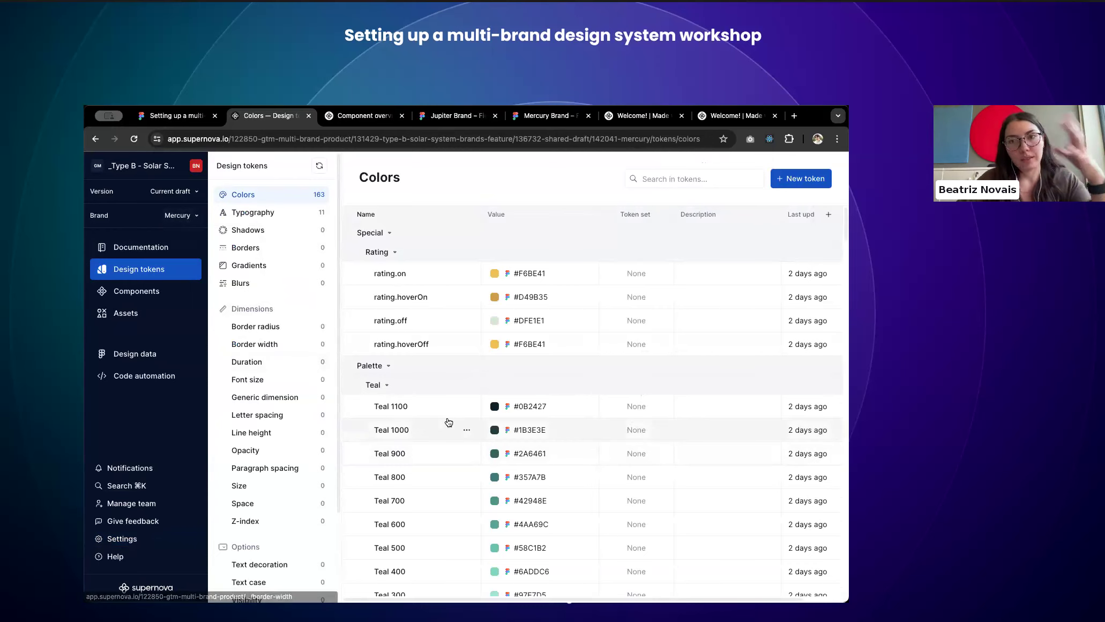
click(181, 221)
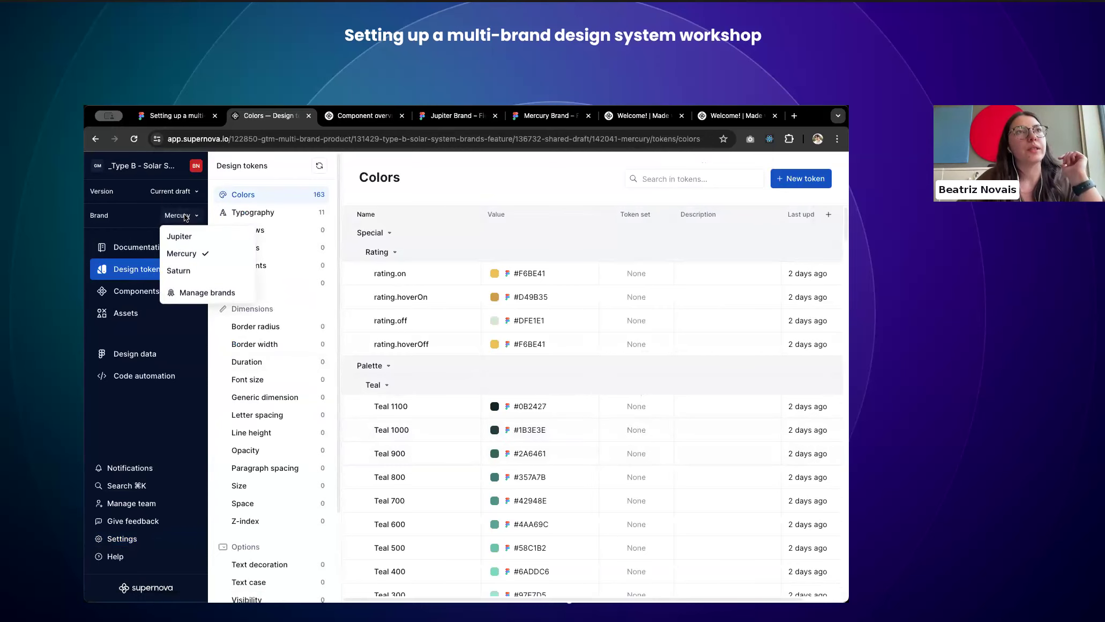
click(185, 272)
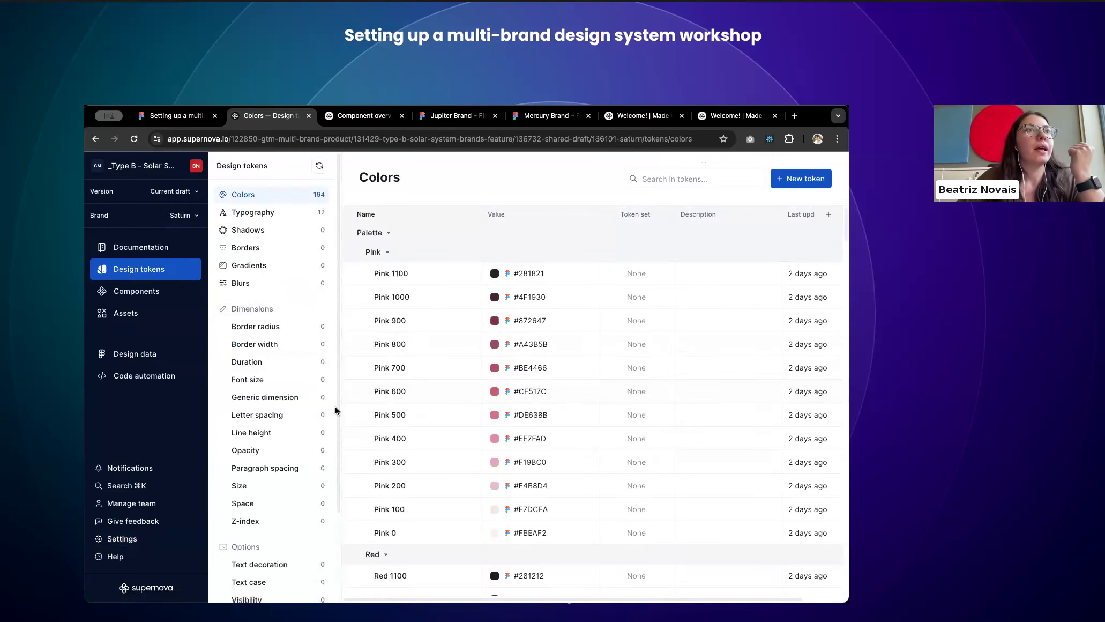
Step: Check the connected Figma files in the design data for the Saturn and Mercury brands
click(126, 356)
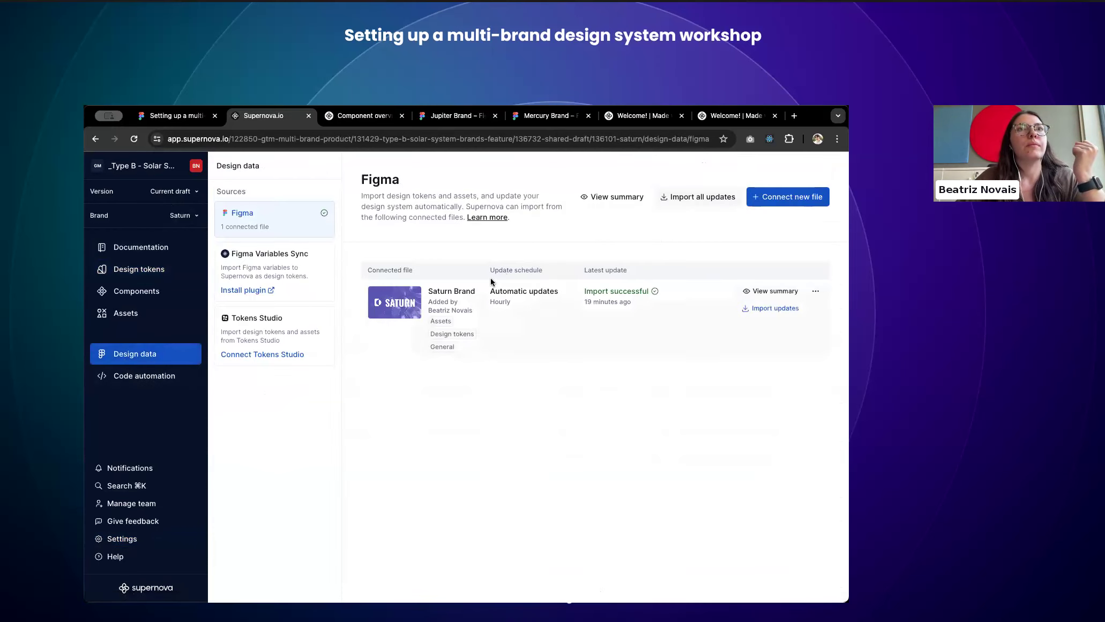
click(180, 216)
click(181, 256)
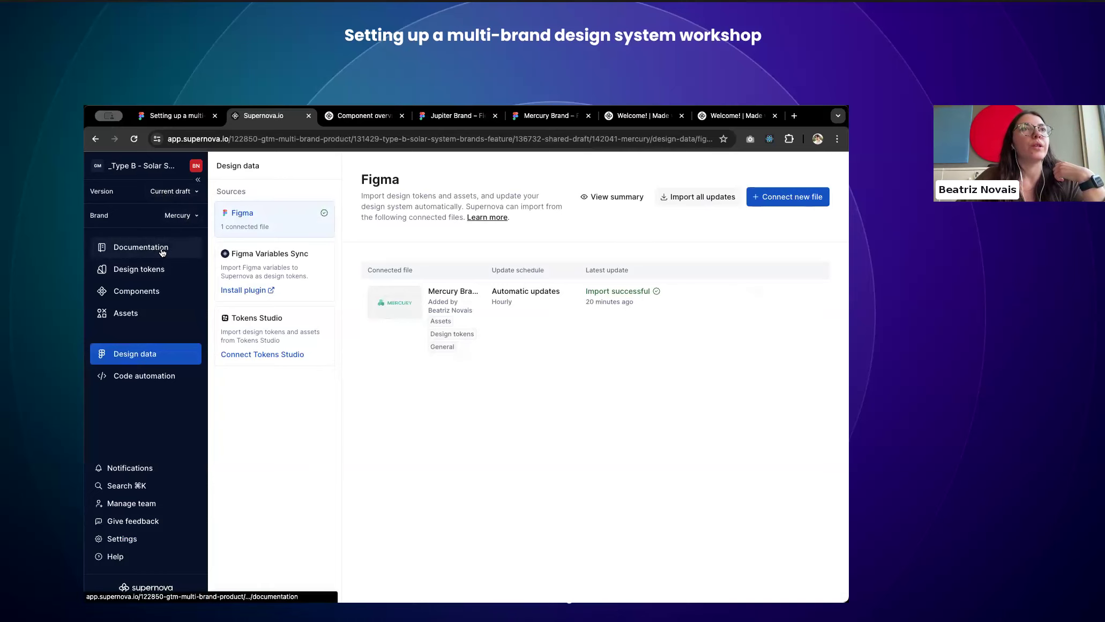
Step: Compare the components of the Mercury, Jupiter and Saturn brands in the Type B design system
click(153, 291)
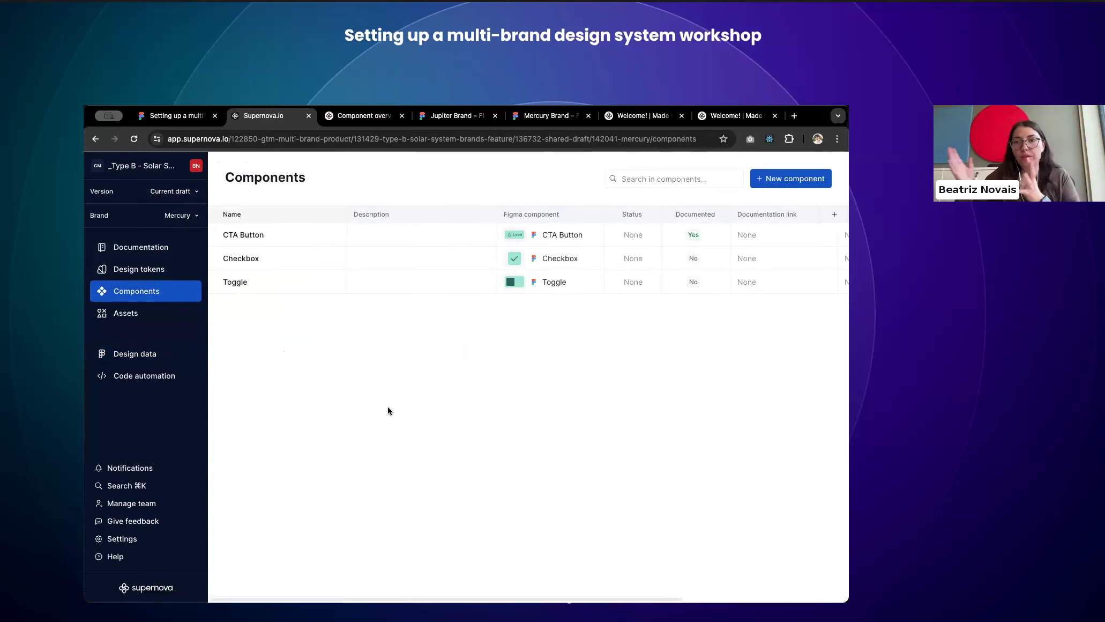
click(185, 215)
click(182, 235)
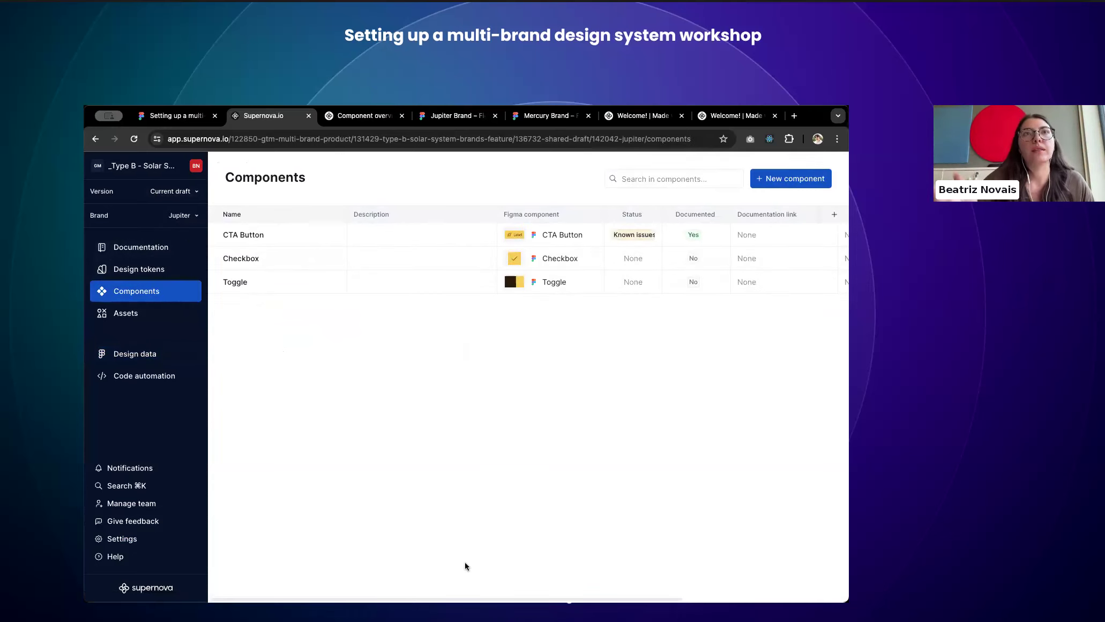
click(173, 217)
click(192, 268)
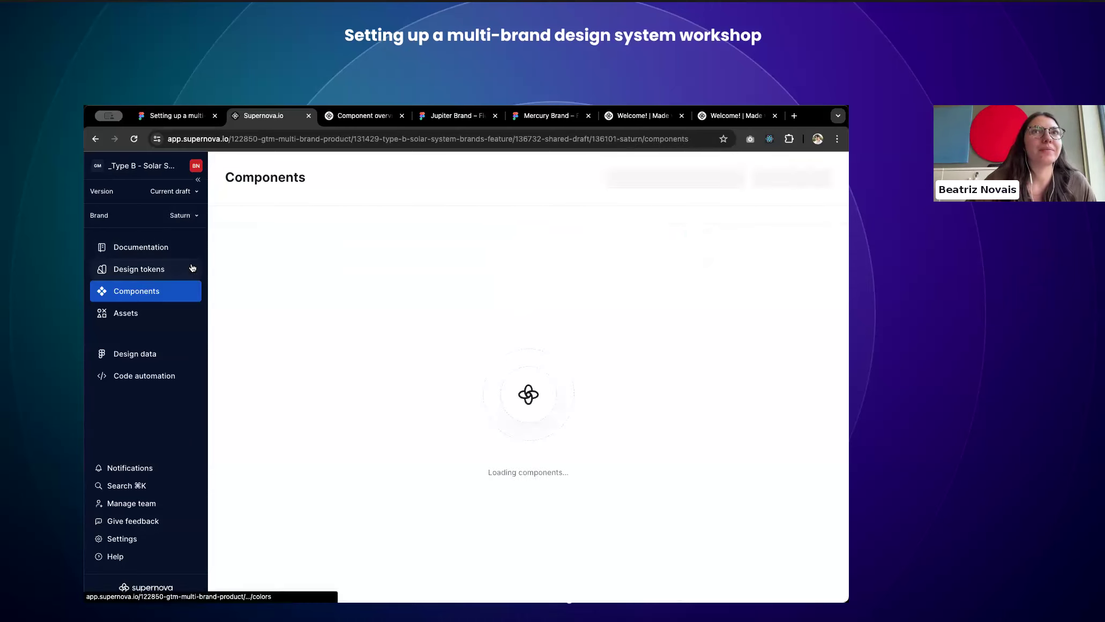
Step: Review the Type B documentation's Welcome page, collapse the main navigation and open the Component overview page
click(139, 248)
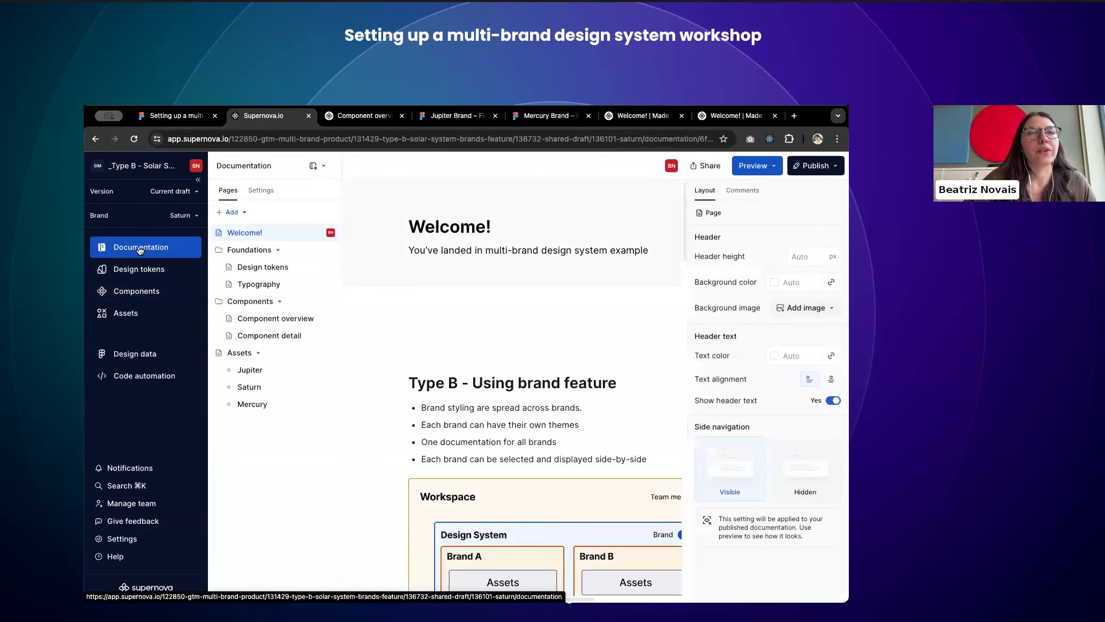
key(Down)
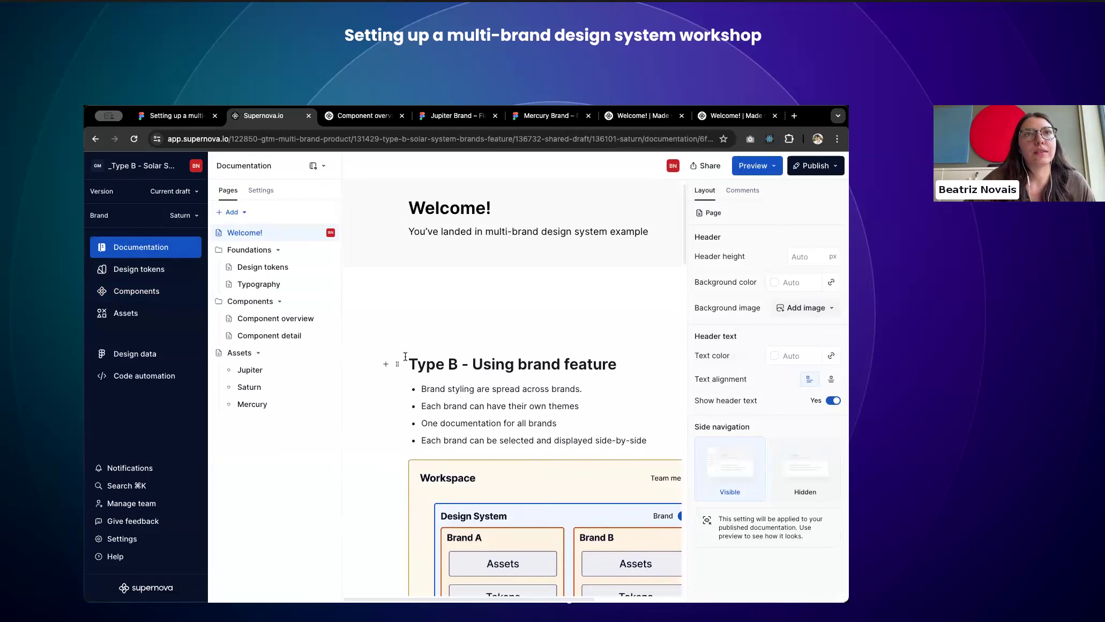
key(BackSpace)
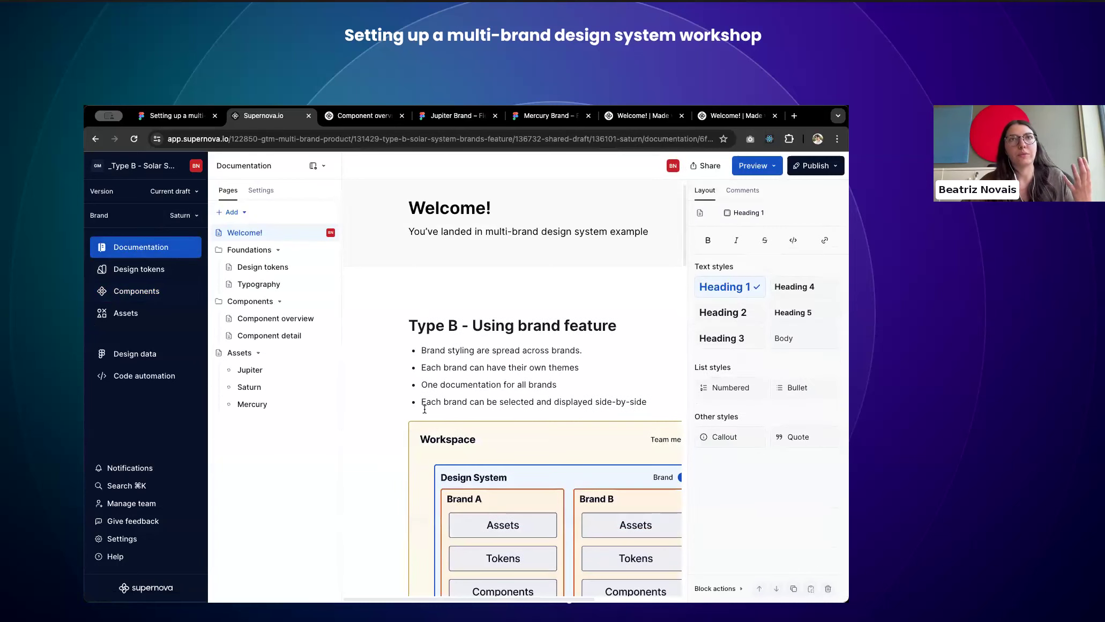
click(198, 181)
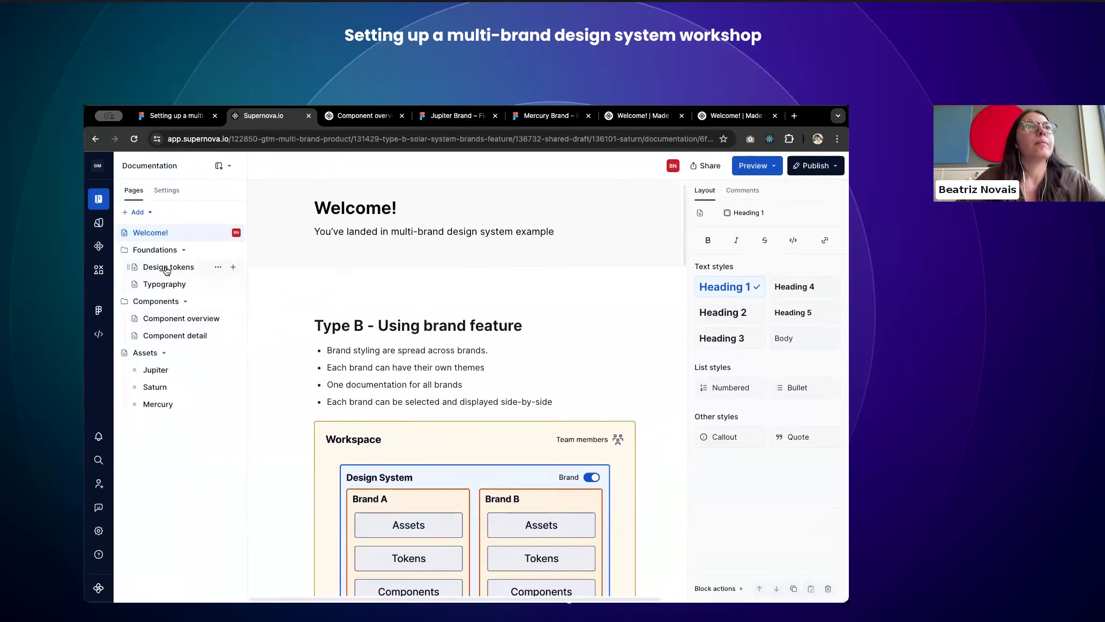
click(164, 319)
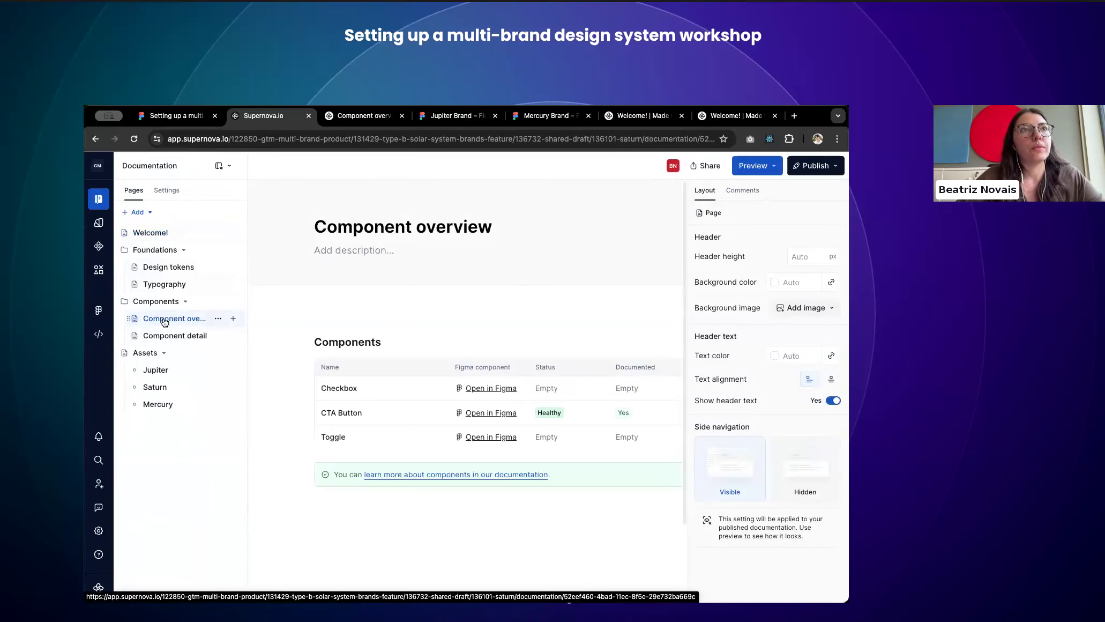
Step: On the Jupiter assets page, inspect the asset block's selection for the Mercury brand and close it without saving
click(159, 375)
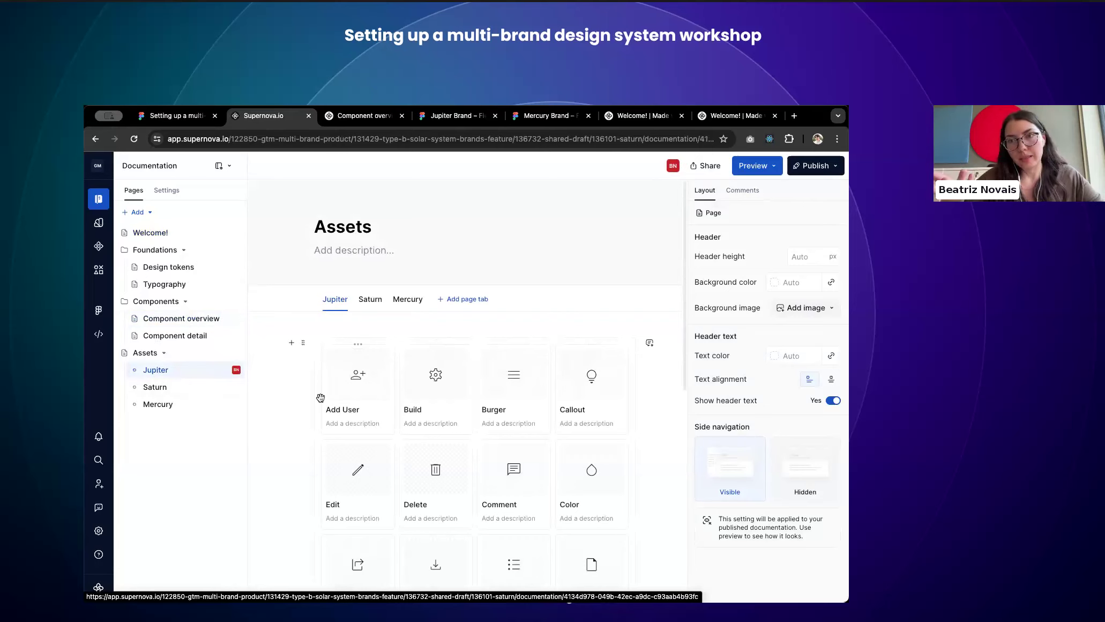
click(479, 350)
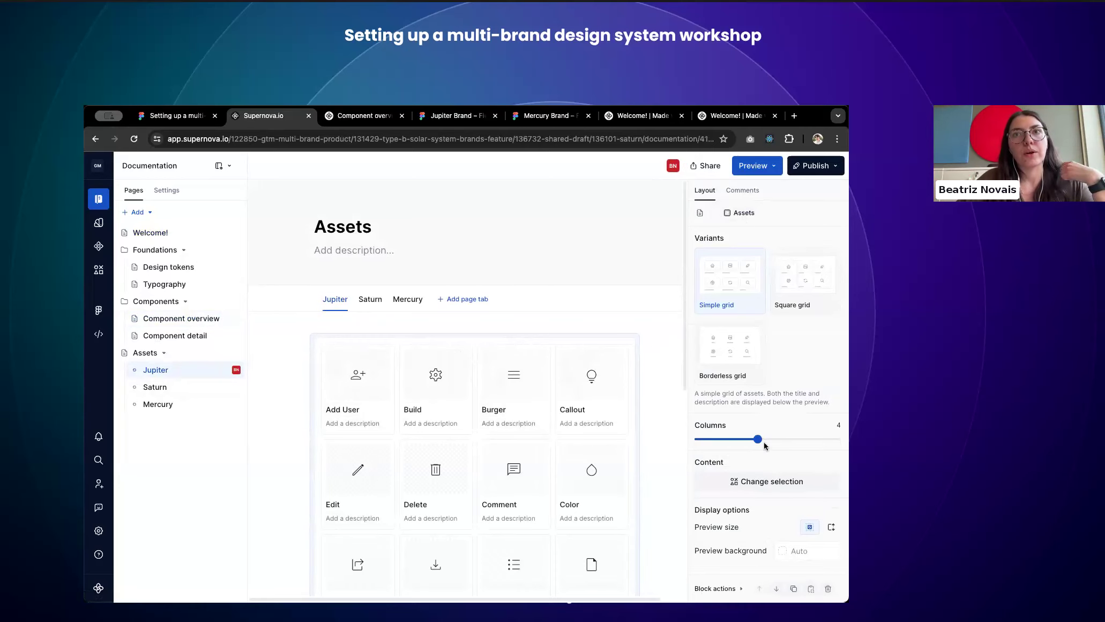
click(756, 492)
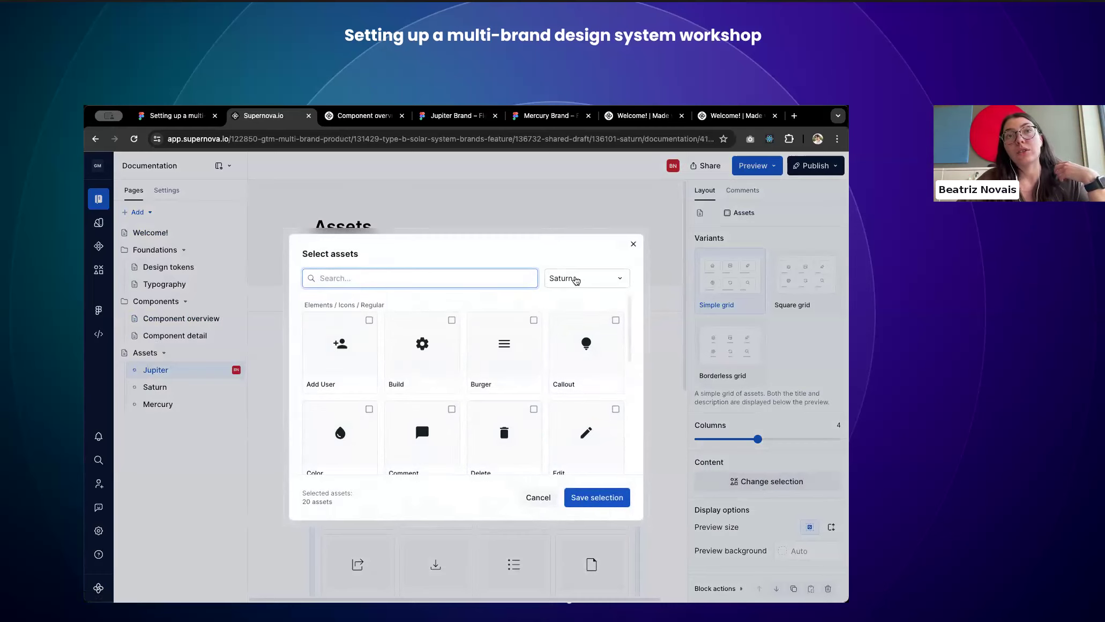
click(575, 280)
click(563, 314)
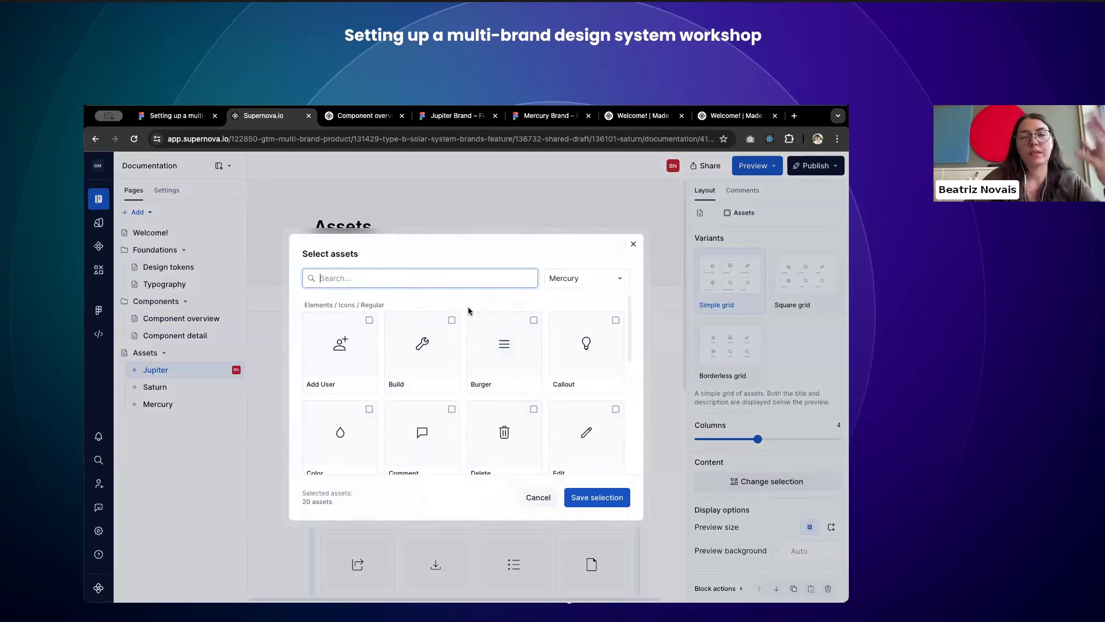
click(633, 244)
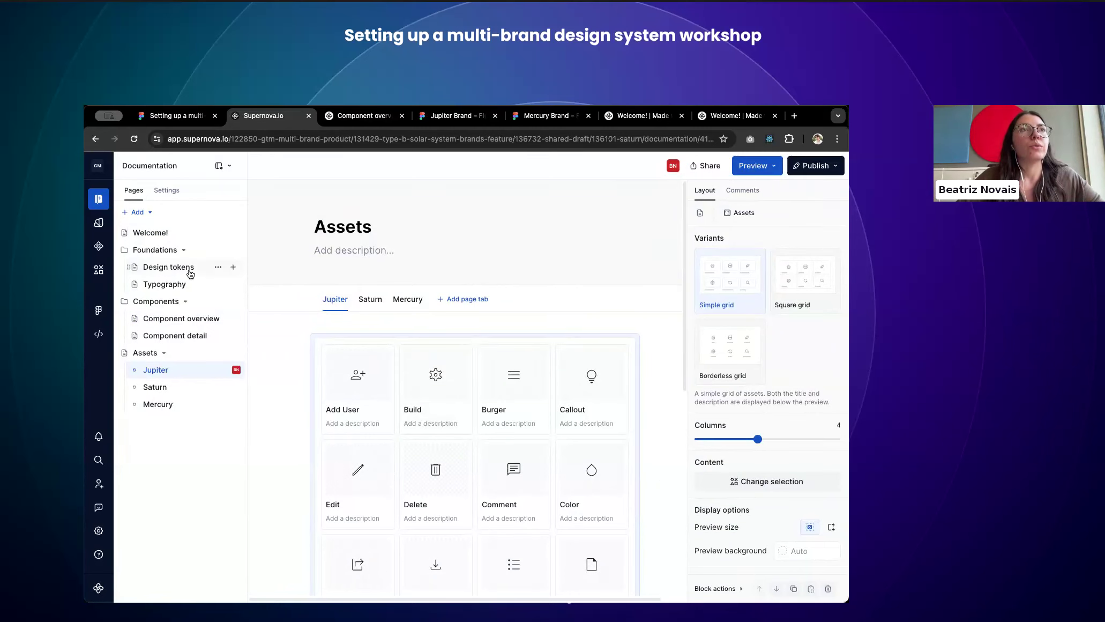
Step: Review the Saturn brand's components, documentation, color tokens, code automation pipelines and connected Figma files
click(98, 252)
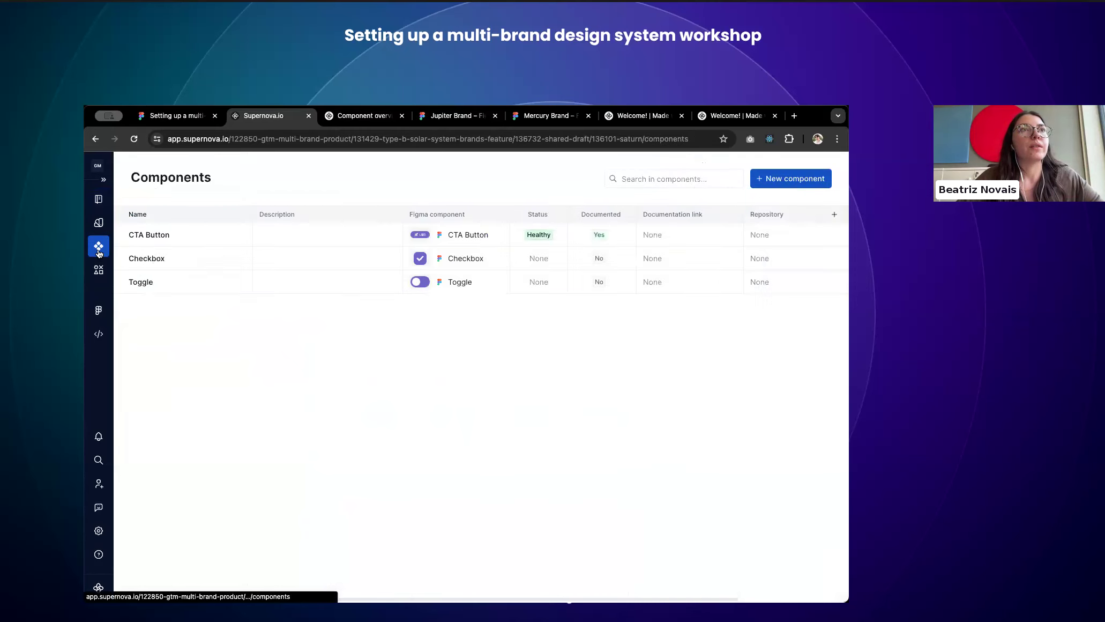
click(99, 202)
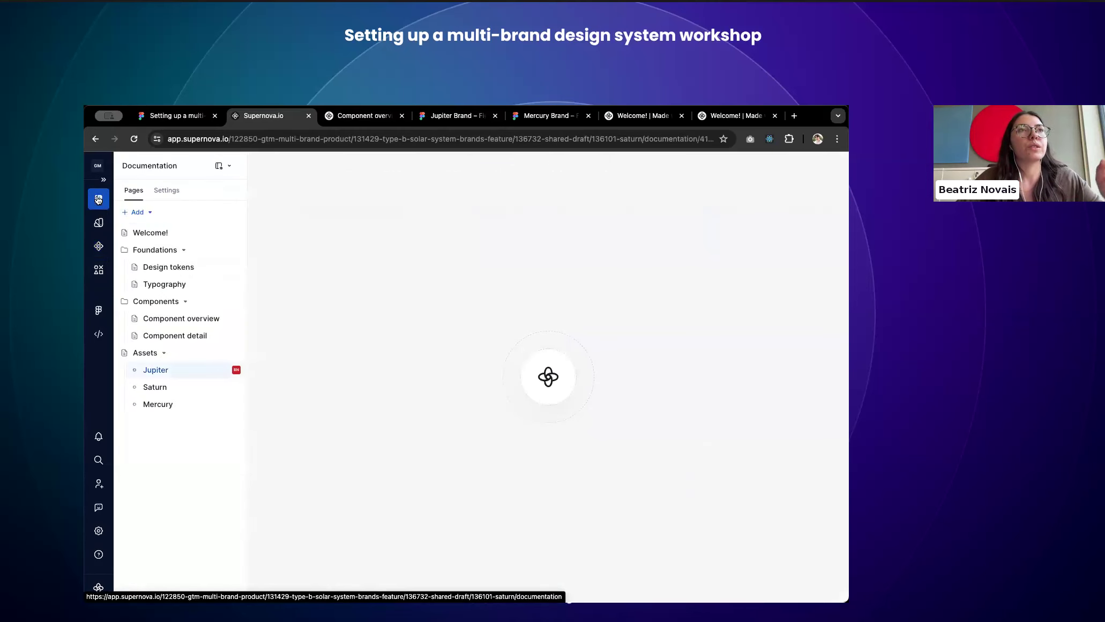
click(100, 226)
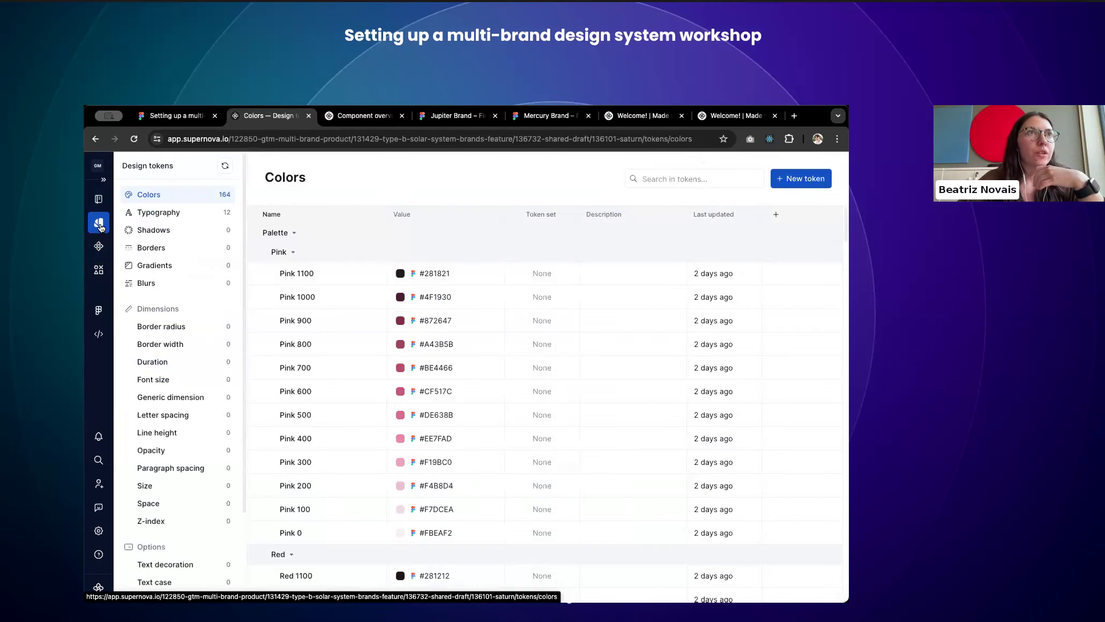
click(93, 332)
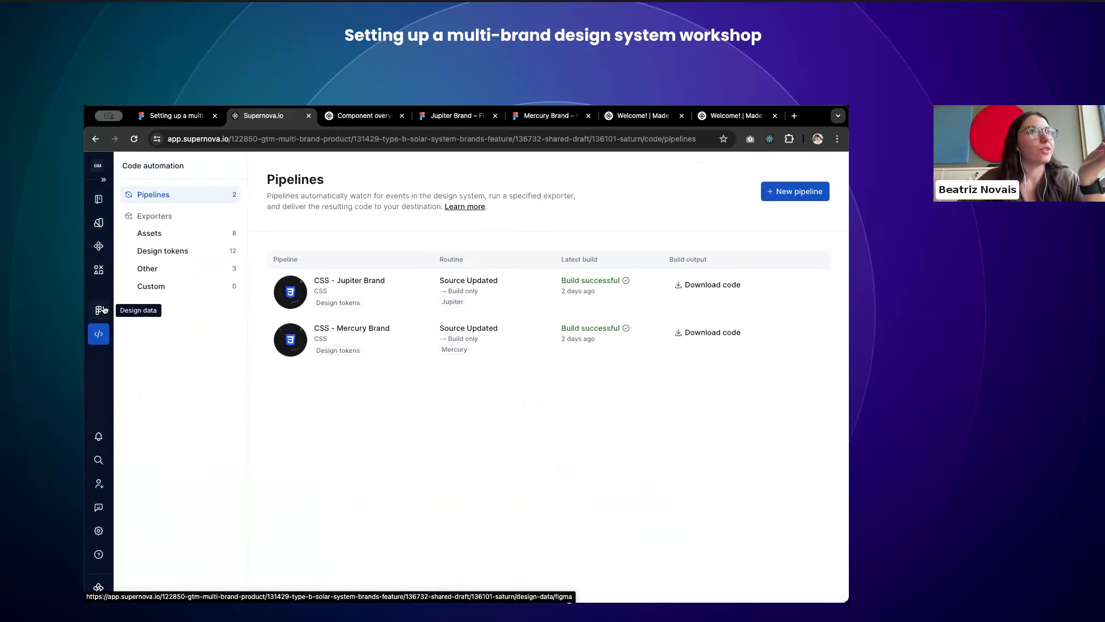
click(101, 309)
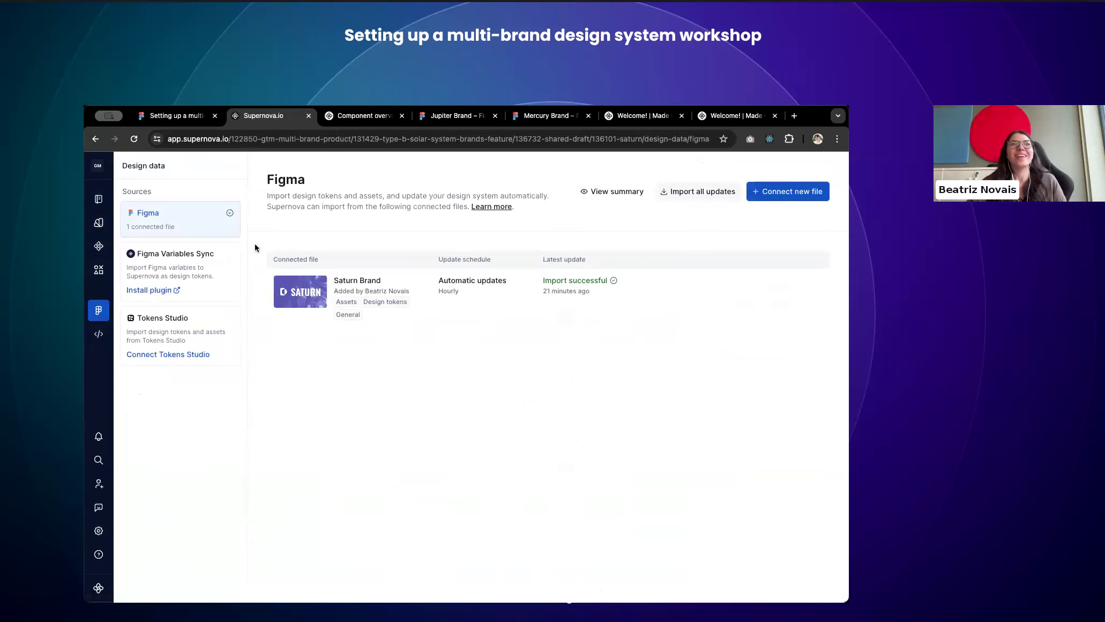
mouse_move(298, 309)
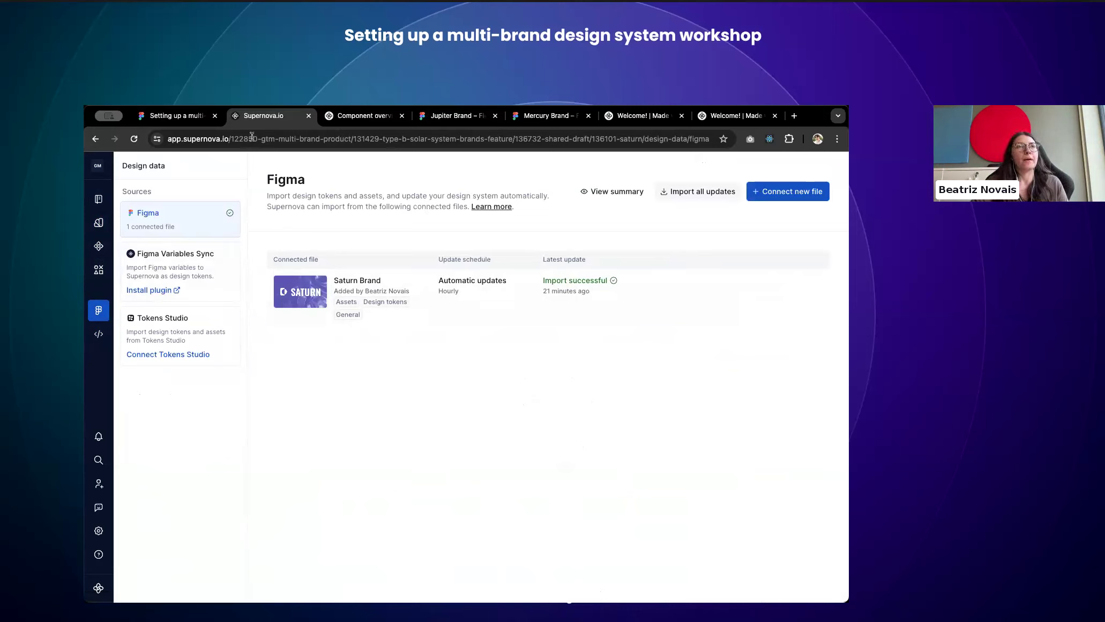
Step: Switch to the Figma workshop board and select the Type C - Multi-design system navigation section
click(159, 117)
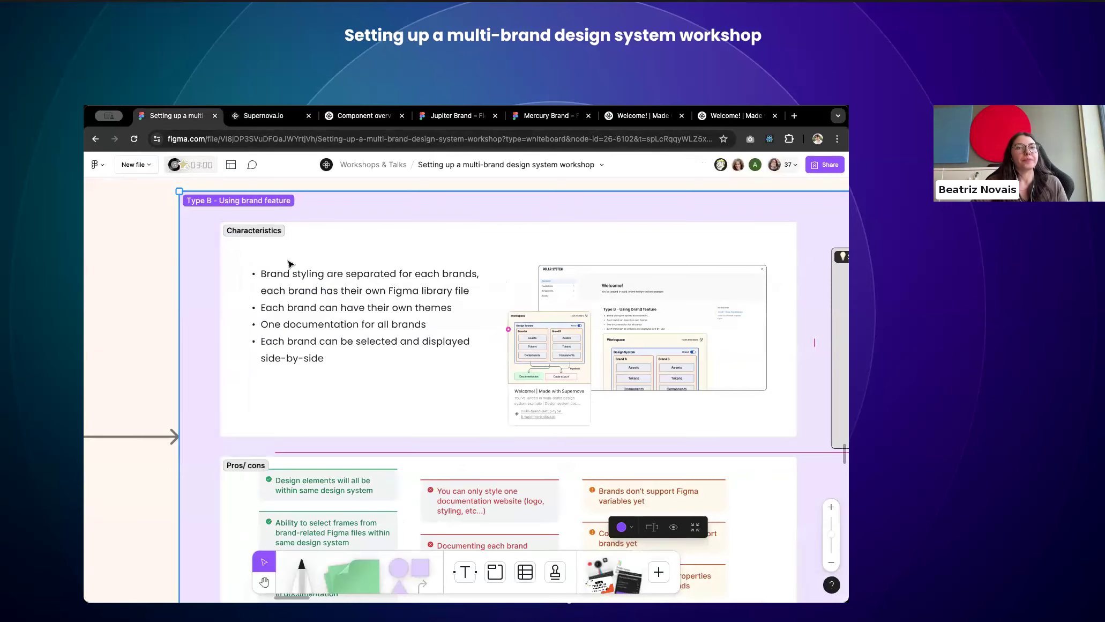
scroll(523, 415, right, 3)
scroll(523, 415, down, 1)
scroll(523, 415, down, 5)
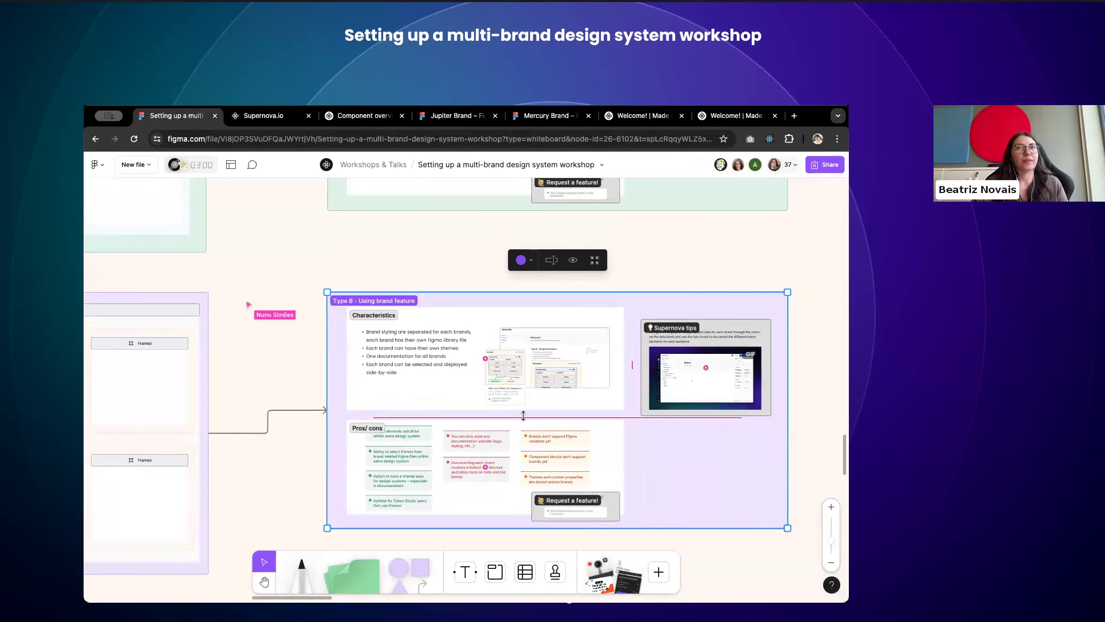
scroll(523, 415, down, 3)
scroll(455, 348, up, 8)
click(375, 262)
click(376, 263)
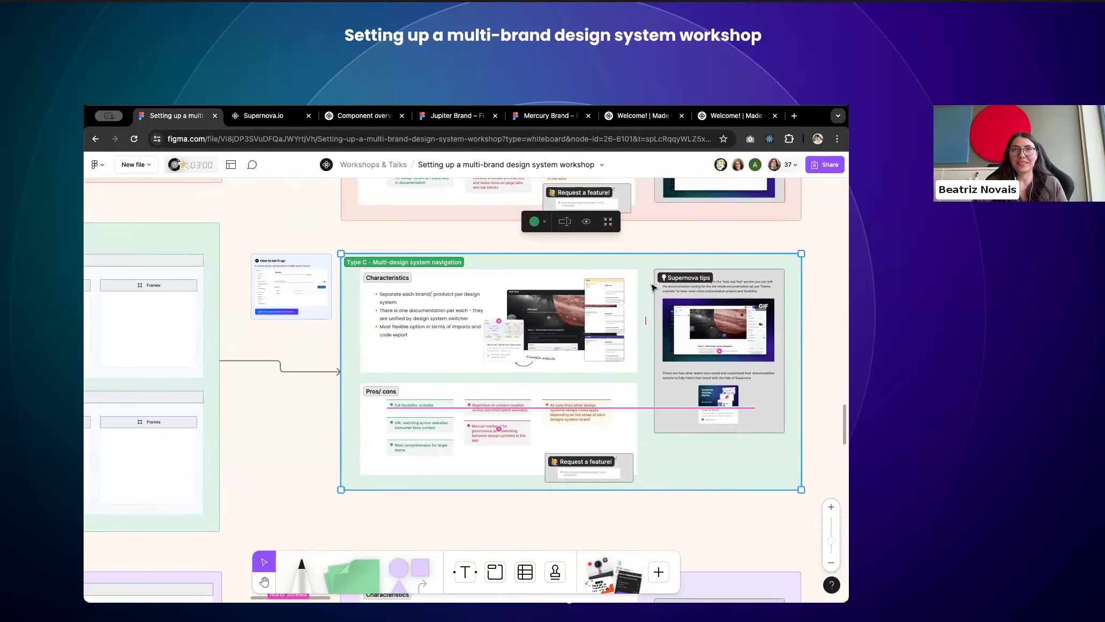
Step: Examine the Type C characteristics and pros/cons on the workshop board, selecting the Characteristics frame
scroll(652, 287, up, 3)
scroll(439, 259, up, 3)
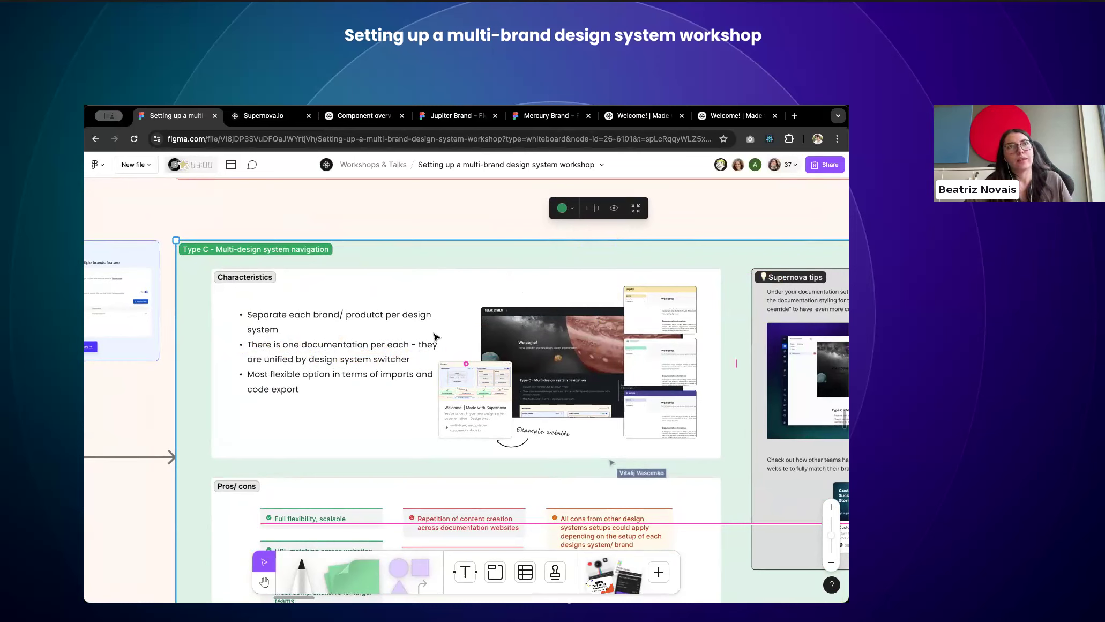
scroll(405, 334, down, 2)
scroll(406, 334, up, 1)
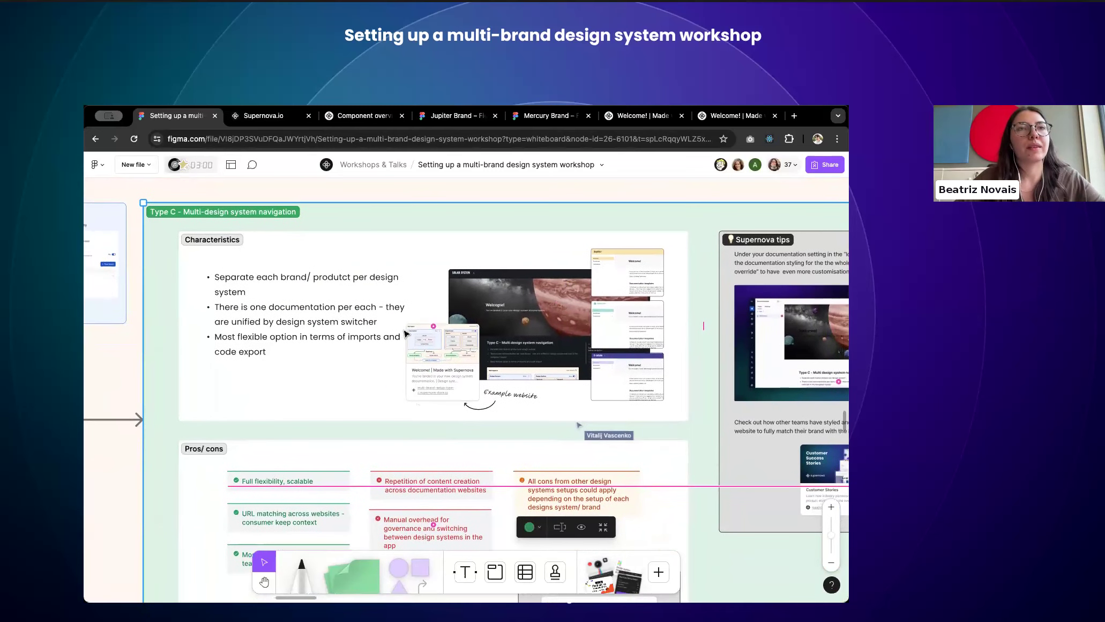
click(227, 249)
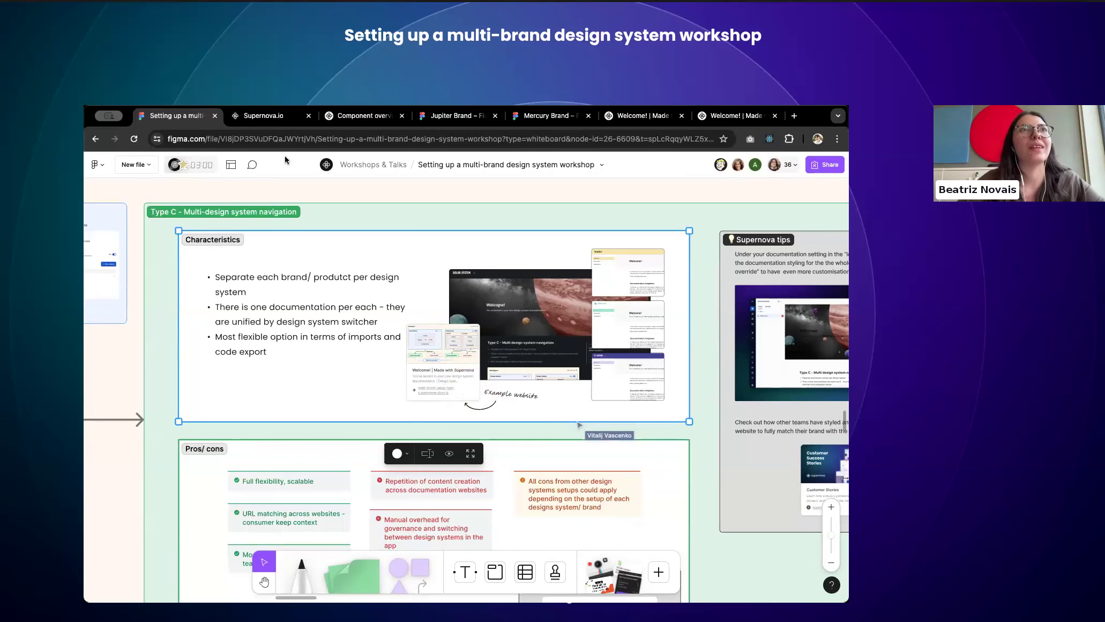
Step: Switch to Supernova, expand the main navigation and open the Type C - Solar System (Design system switcher) design system
click(255, 120)
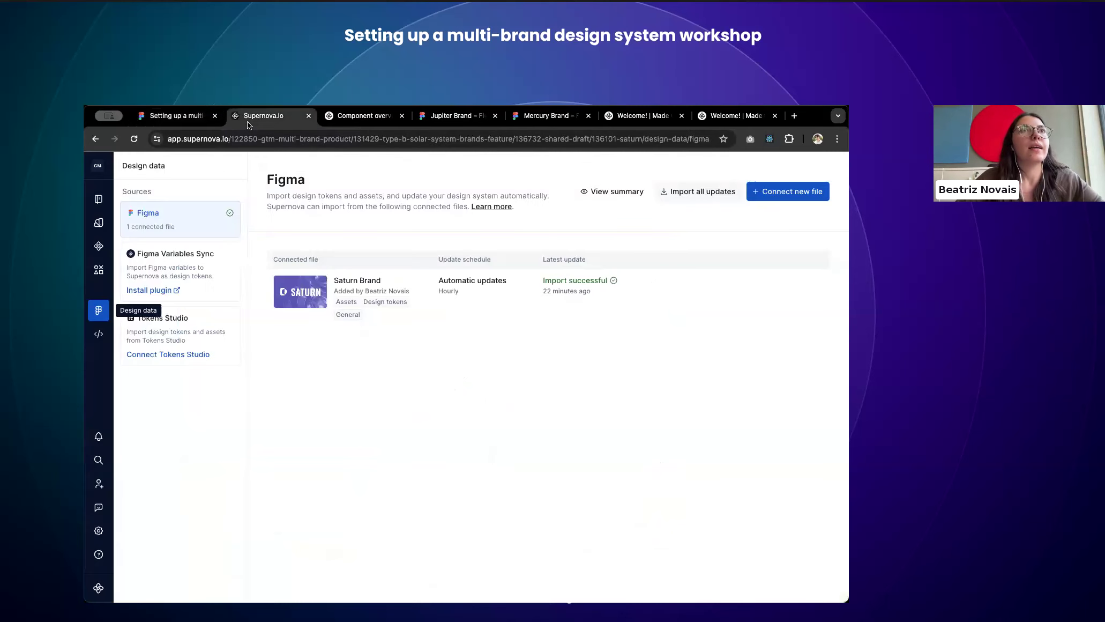
click(102, 180)
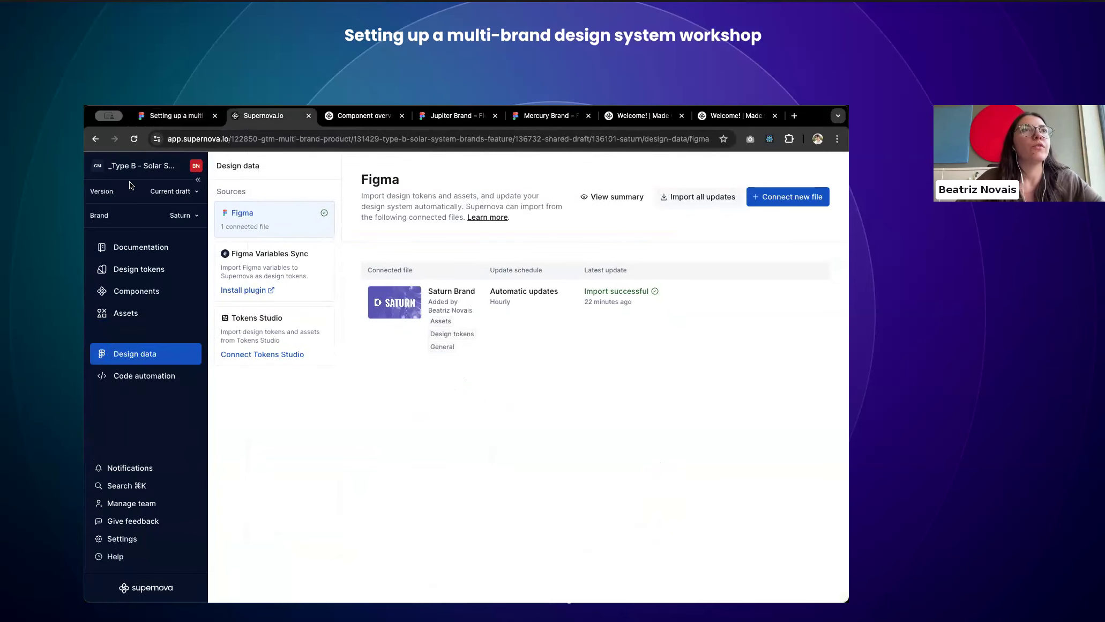
click(170, 167)
mouse_move(165, 195)
mouse_move(166, 222)
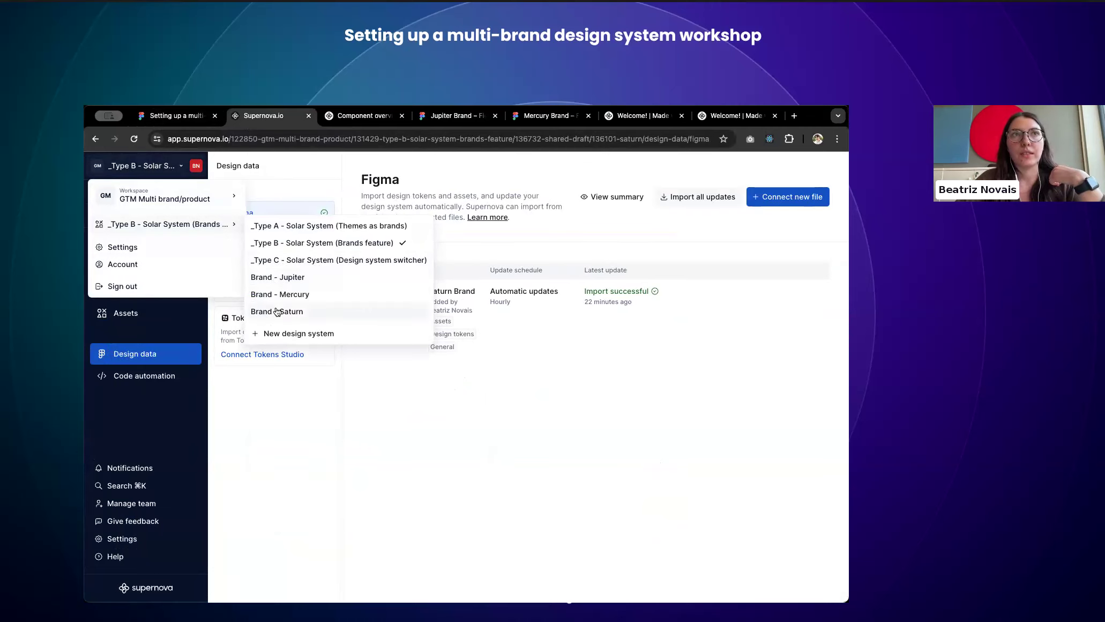
click(284, 266)
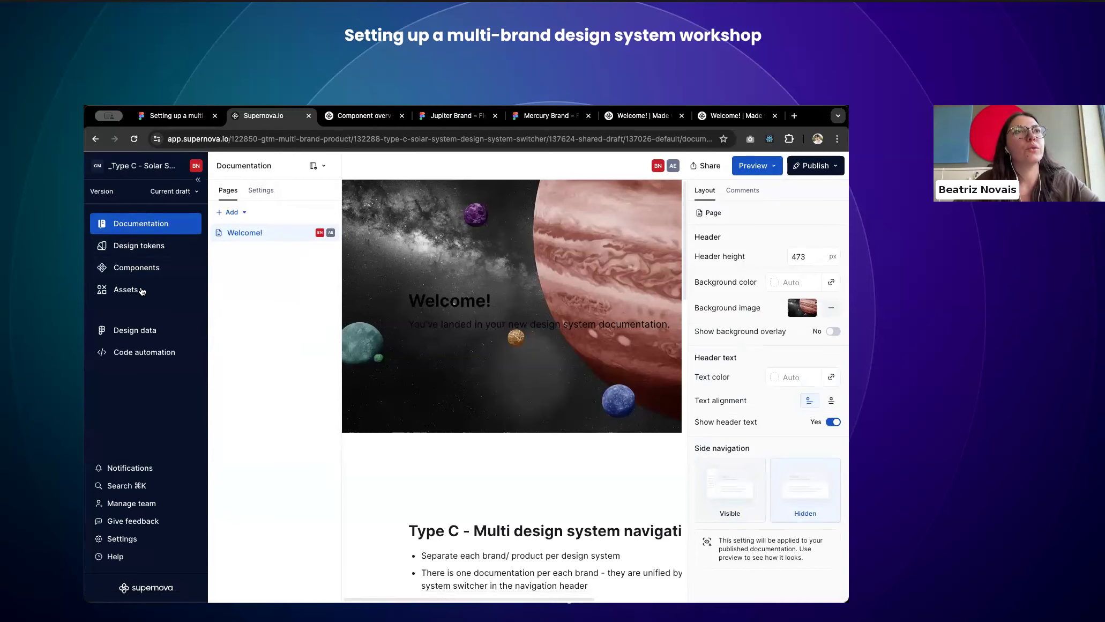
Step: Inspect the multi-design system navigation in the documentation's advanced settings, including the list of selected design systems
click(259, 193)
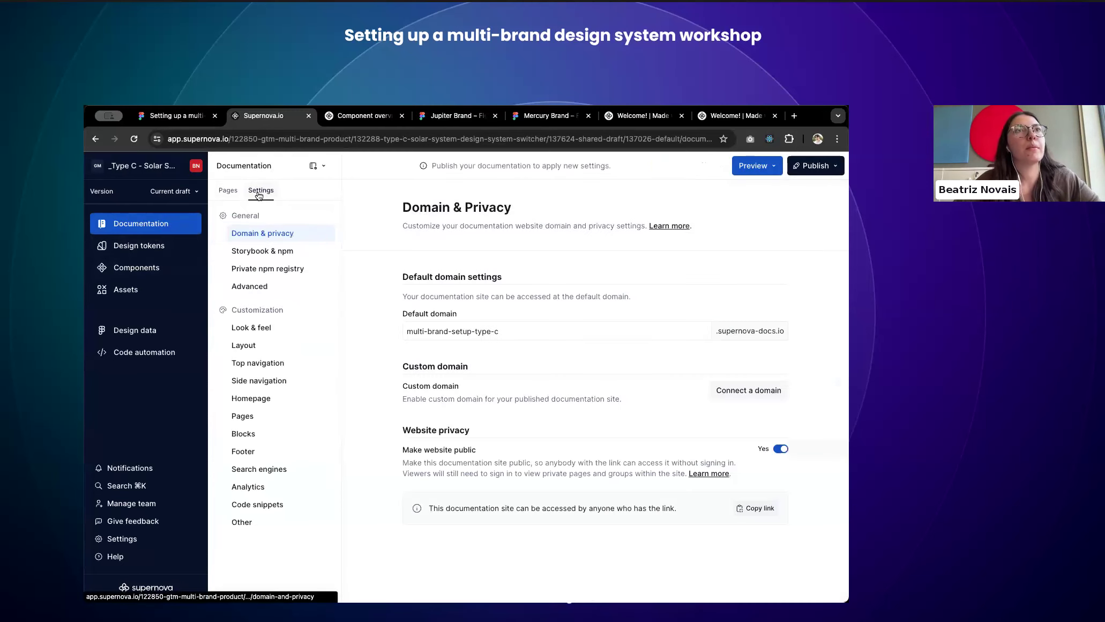
click(250, 287)
drag(401, 275, 647, 310)
click(648, 309)
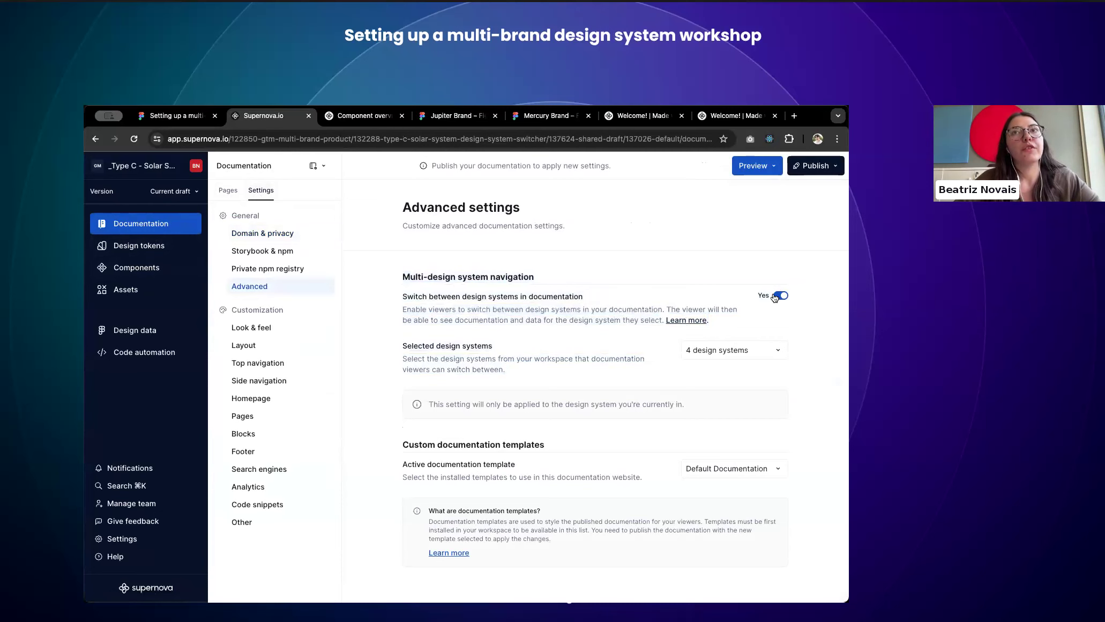
click(738, 354)
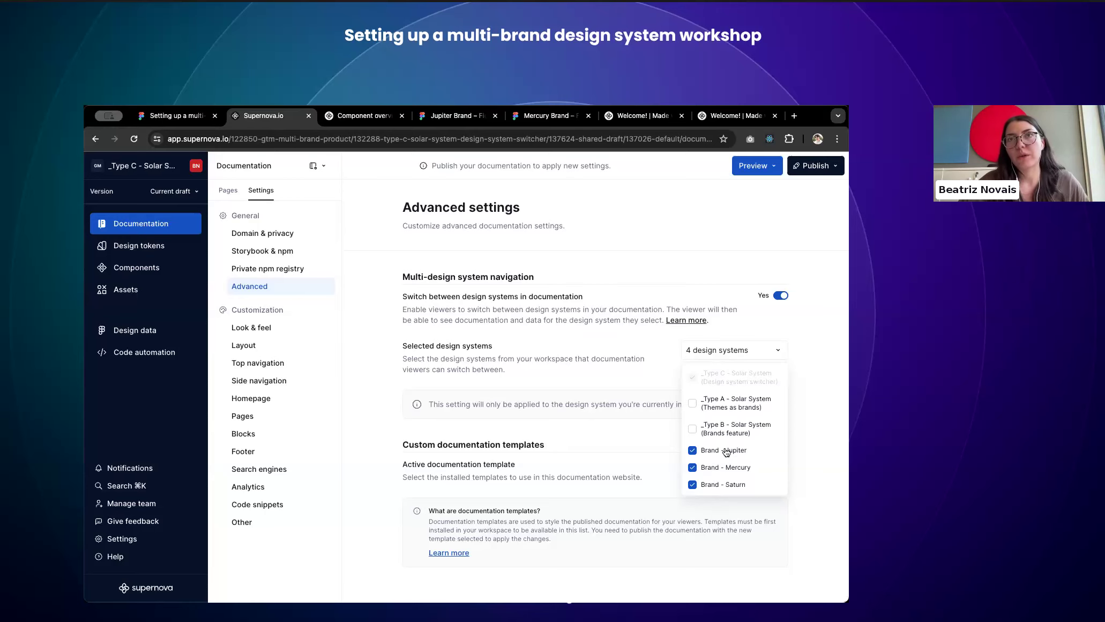
click(697, 312)
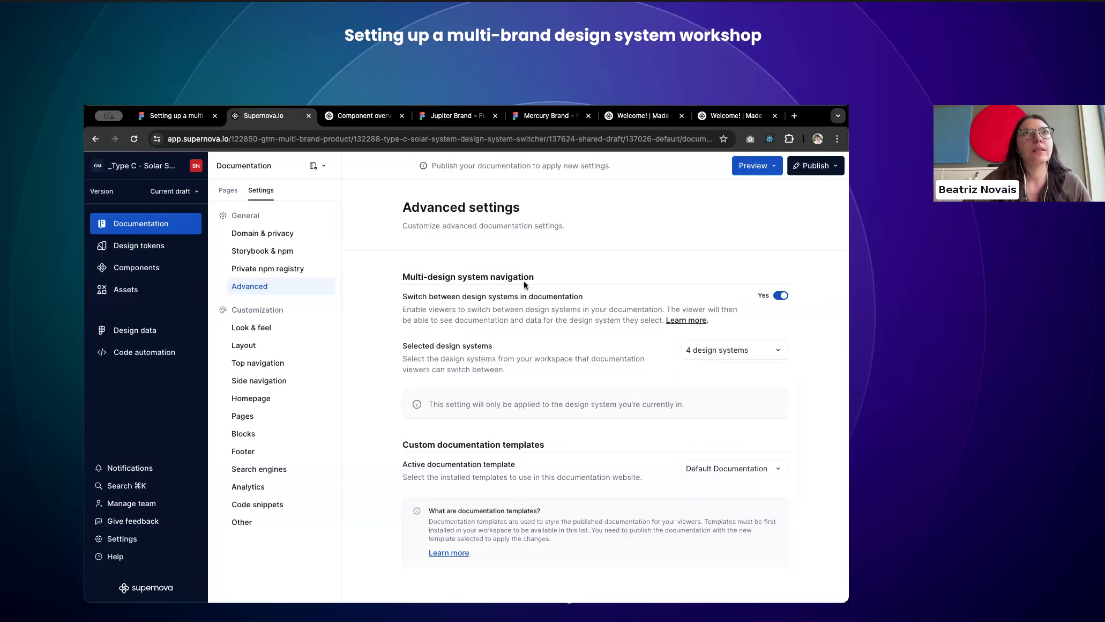
Step: Switch to the published Type C documentation site and look over its Welcome page
click(742, 119)
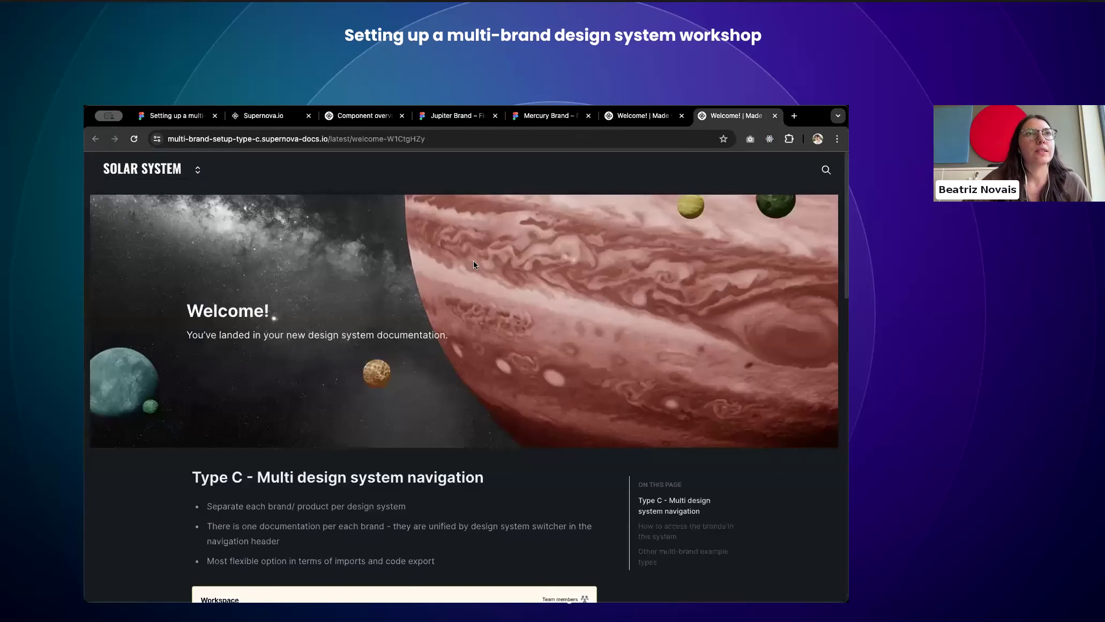
scroll(197, 494, down, 4)
scroll(198, 494, up, 4)
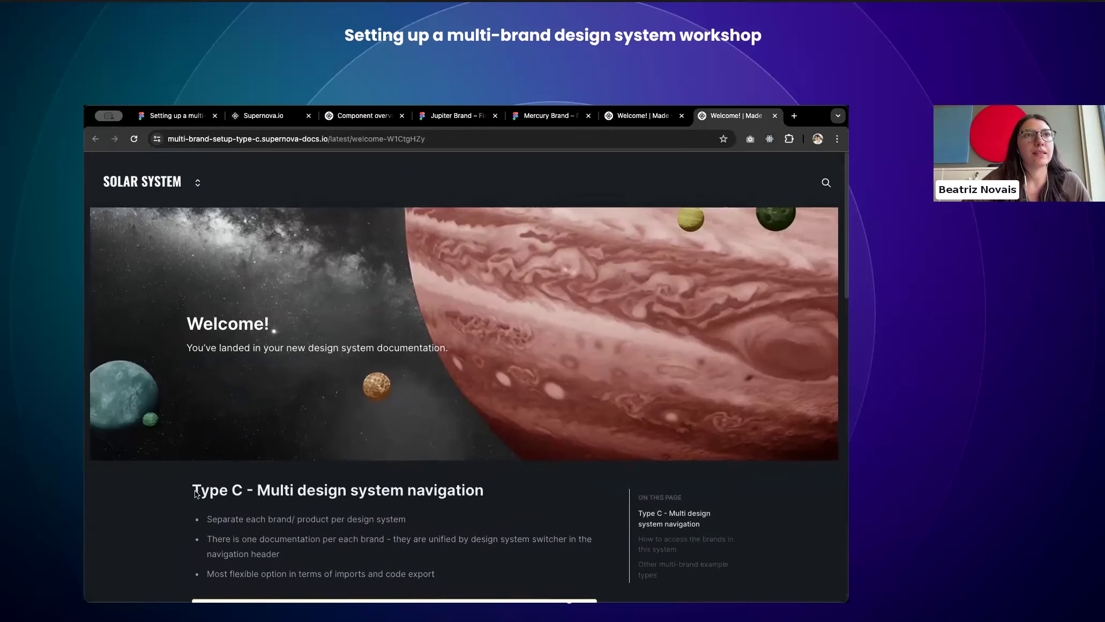
Step: Switch the published documentation to Brand - Jupiter and on to Brand - Mercury, looking over Mercury's Welcome page
click(197, 170)
click(218, 215)
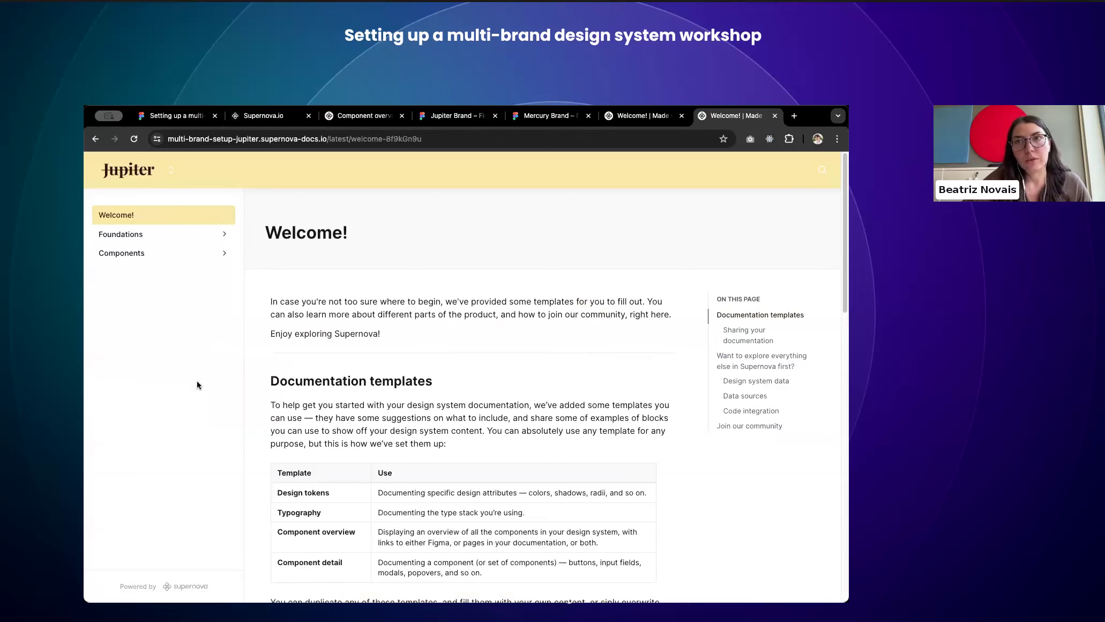
click(171, 170)
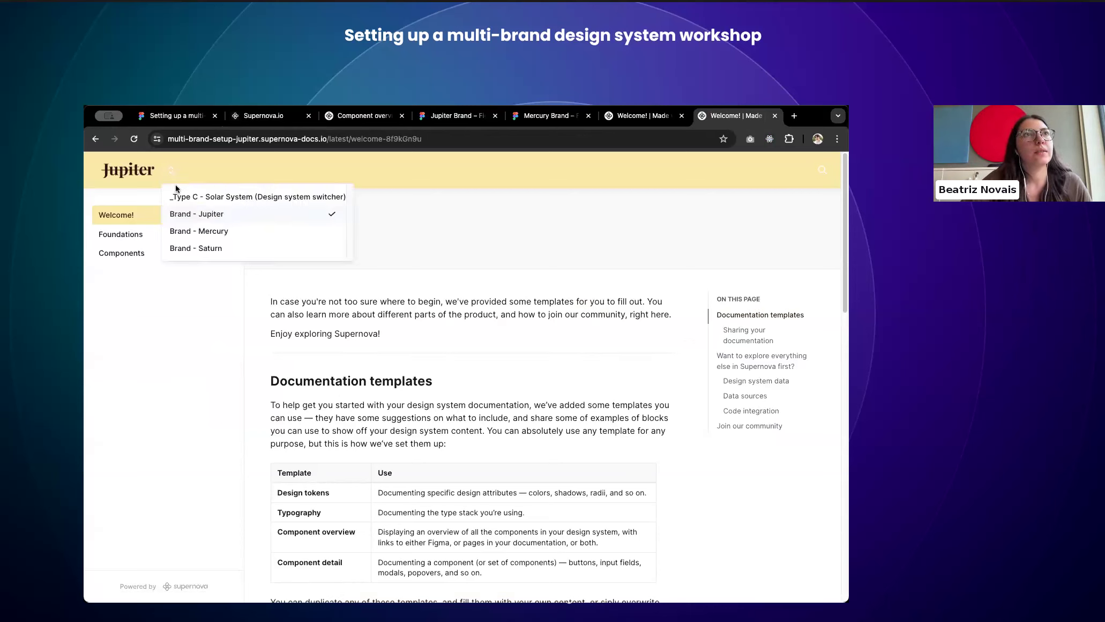
click(194, 232)
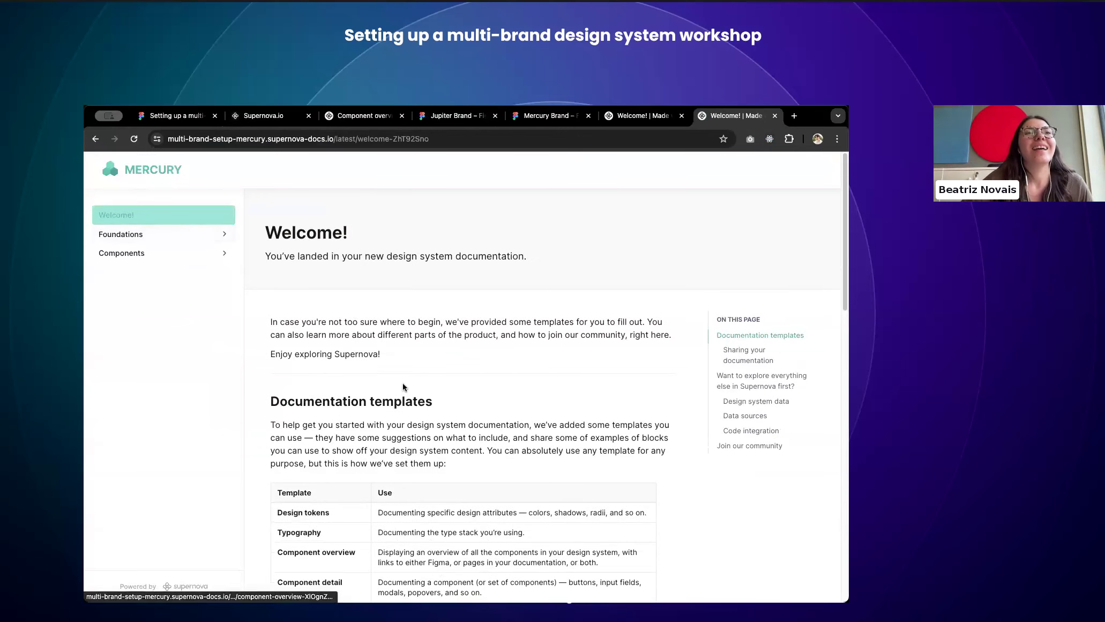
scroll(403, 385, down, 3)
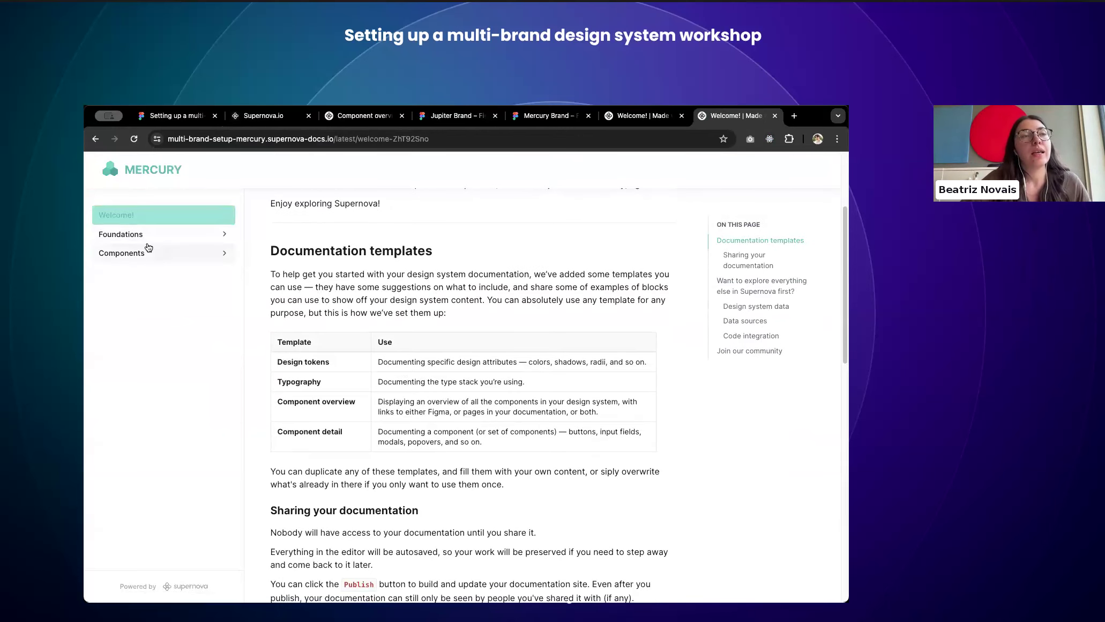
Step: Open the Design tokens page under Foundations in the Mercury documentation and check the list of design systems to switch to
click(131, 236)
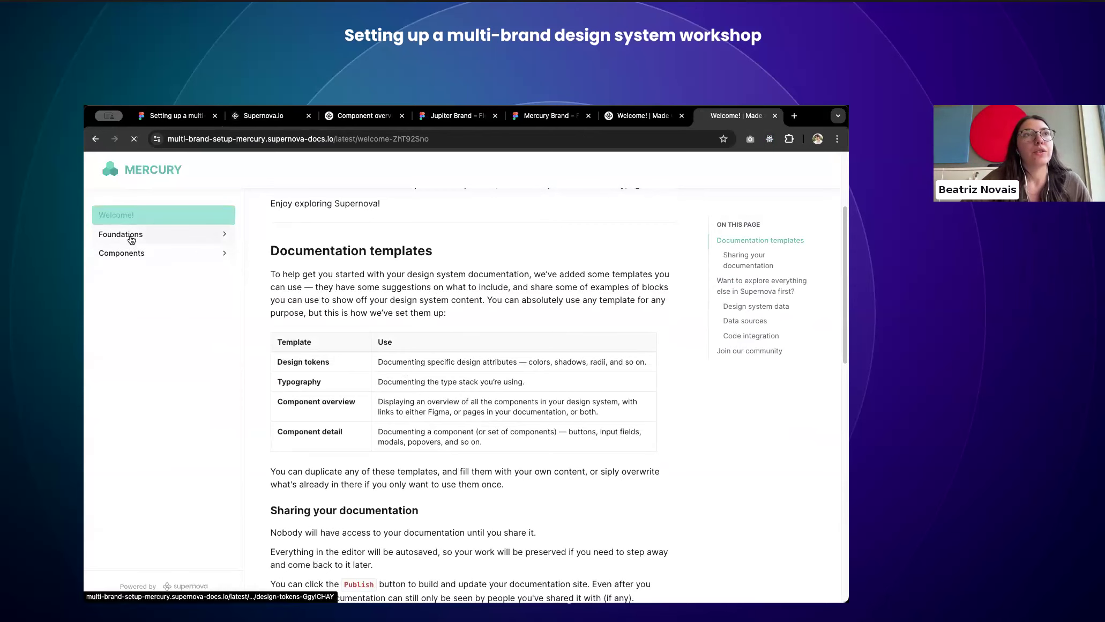
click(197, 170)
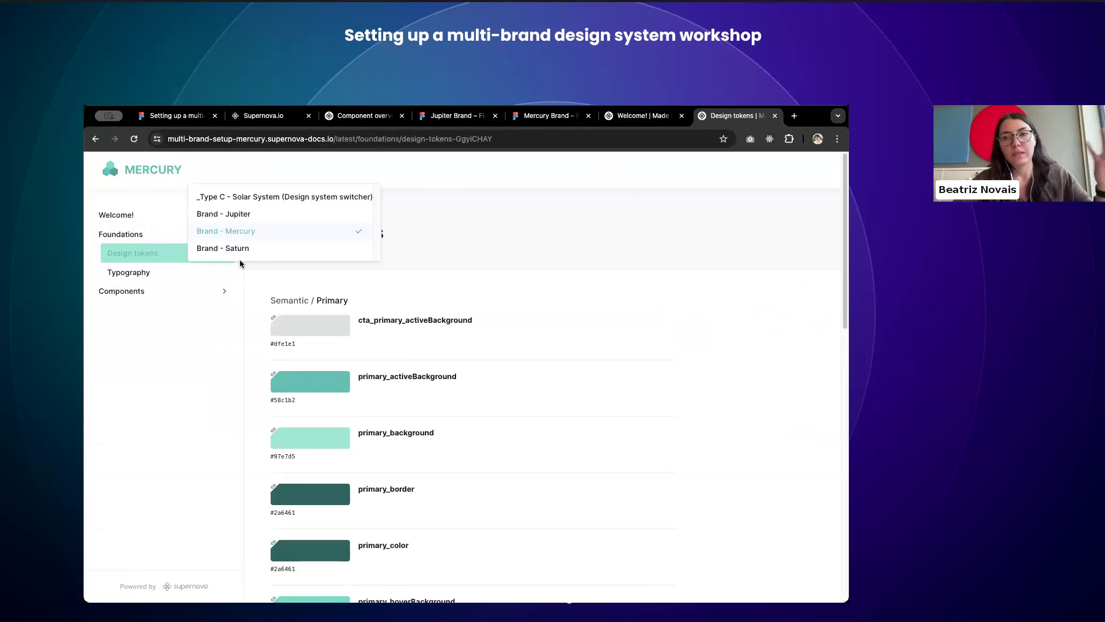
click(181, 374)
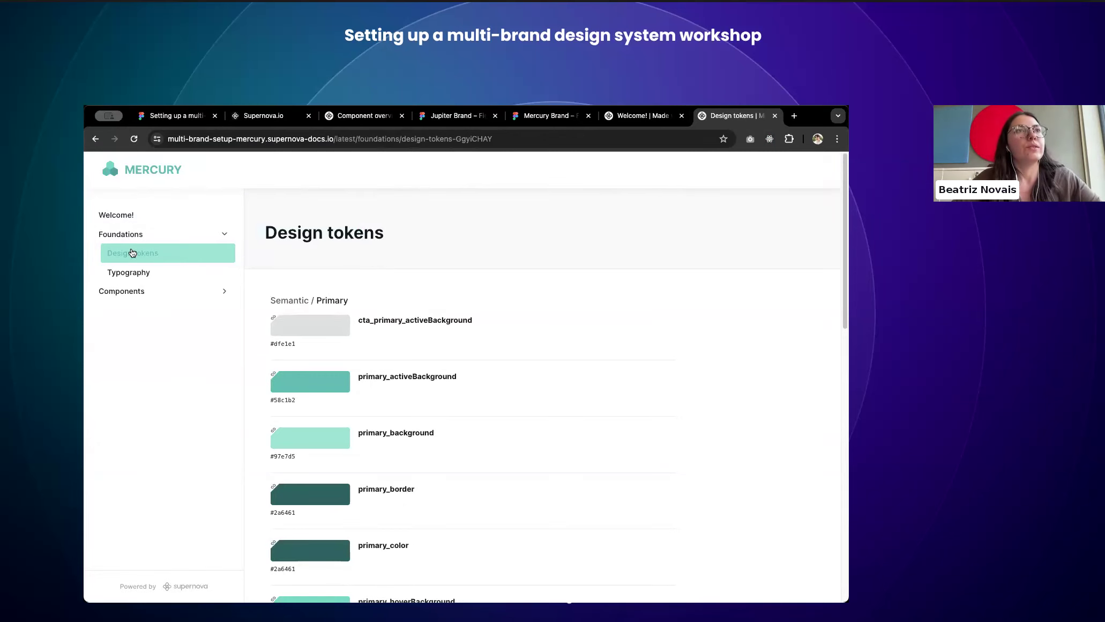
Step: Open Mercury's Typography page and switch the documentation from there to Brand - Saturn
click(144, 275)
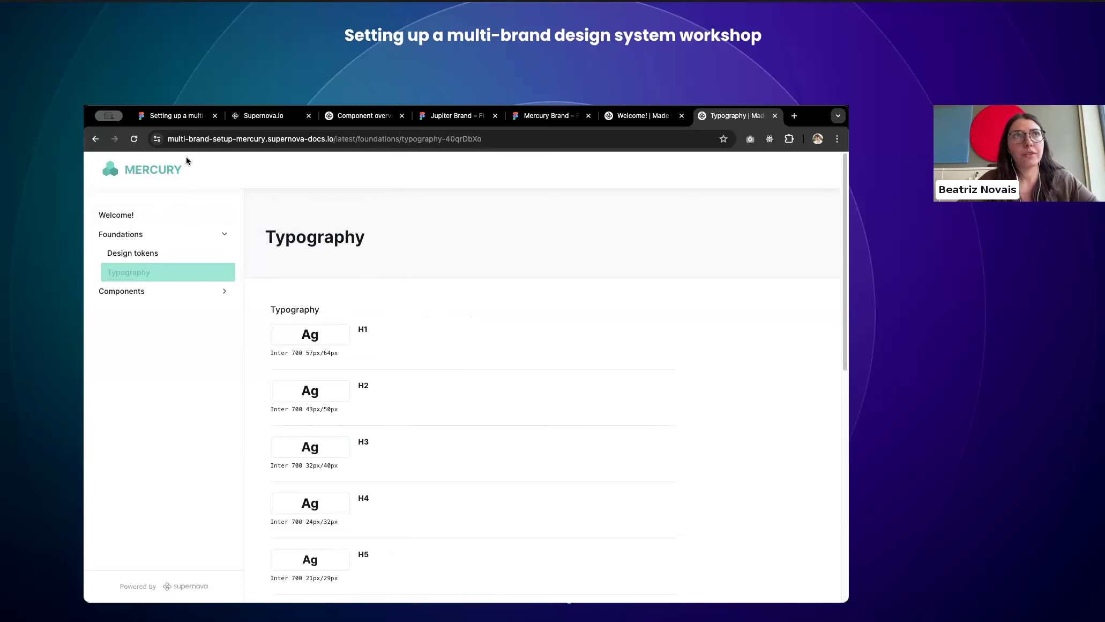
click(196, 174)
click(241, 247)
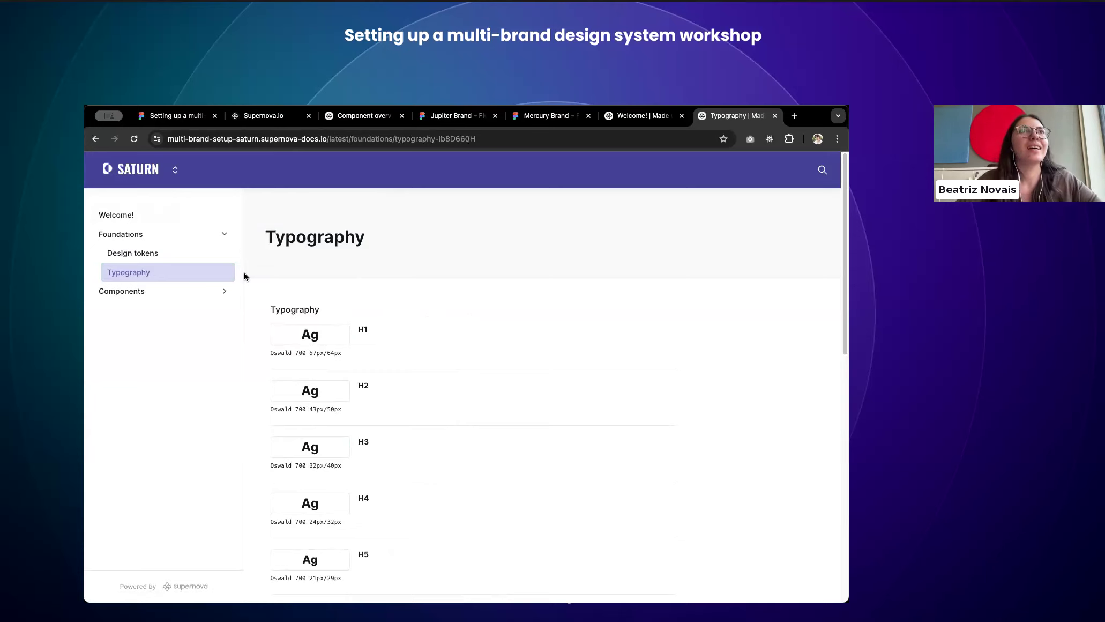
Step: Return to the workshop board and examine the Supernova tips on look and feel beside the Type C frame
click(165, 120)
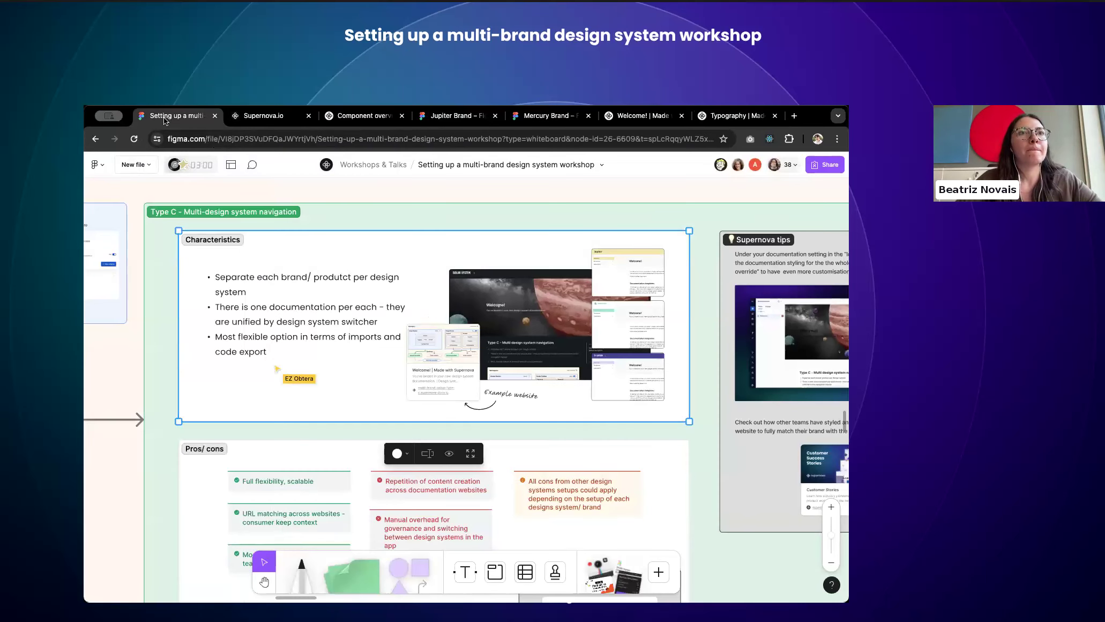
scroll(366, 280, right, 3)
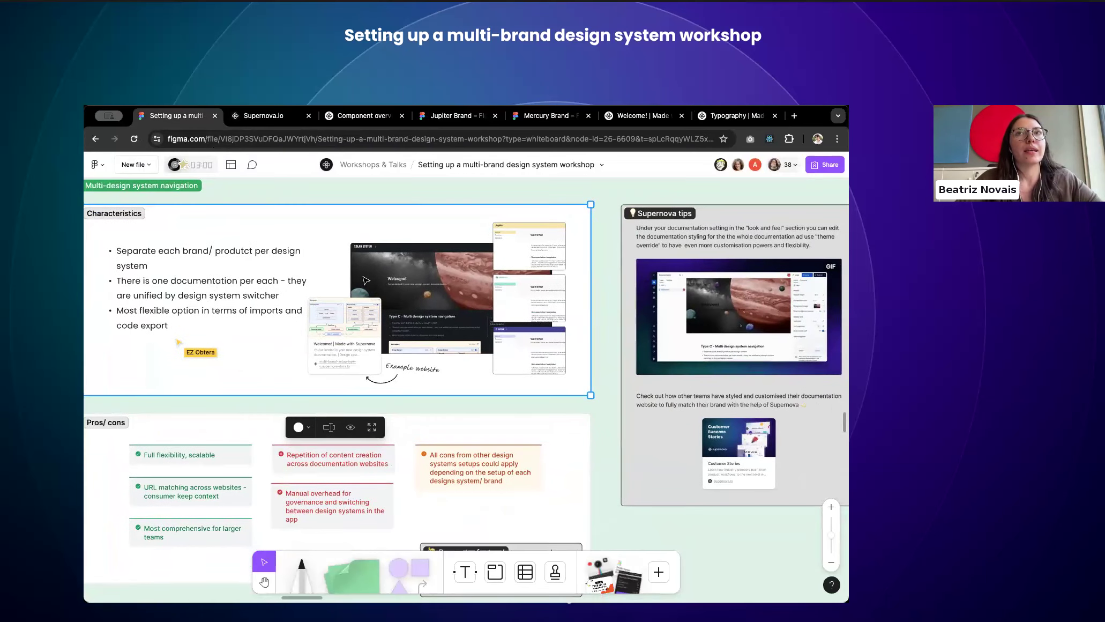
scroll(366, 280, down, 3)
click(696, 274)
scroll(581, 354, up, 5)
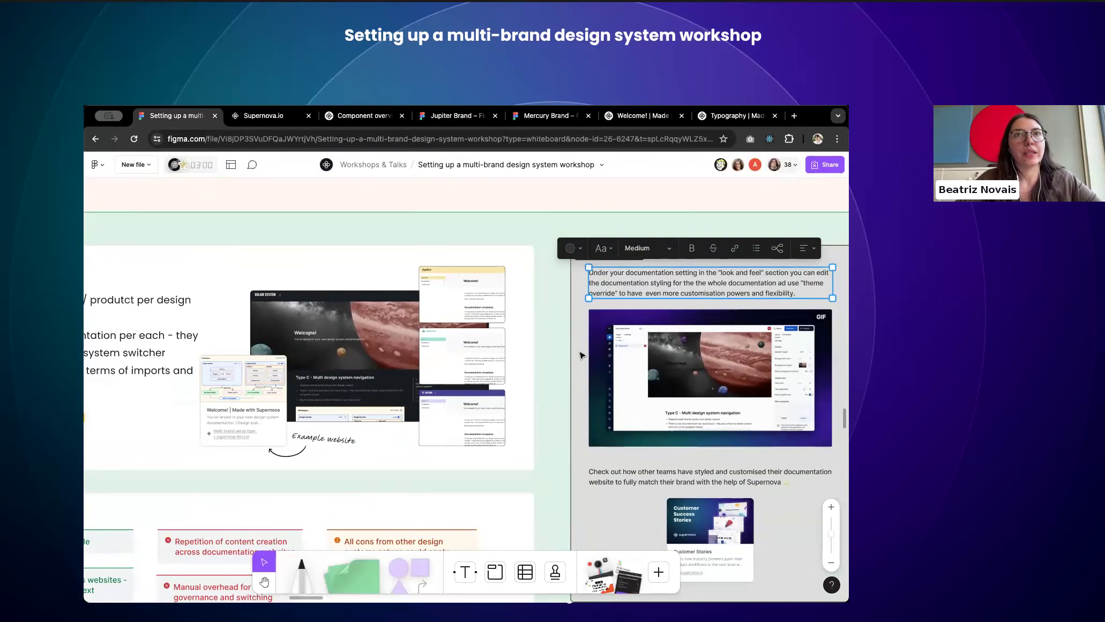
key(Escape)
Step: Examine the example website link card in the Type C Characteristics frame, selecting and deselecting it
scroll(581, 354, left, 3)
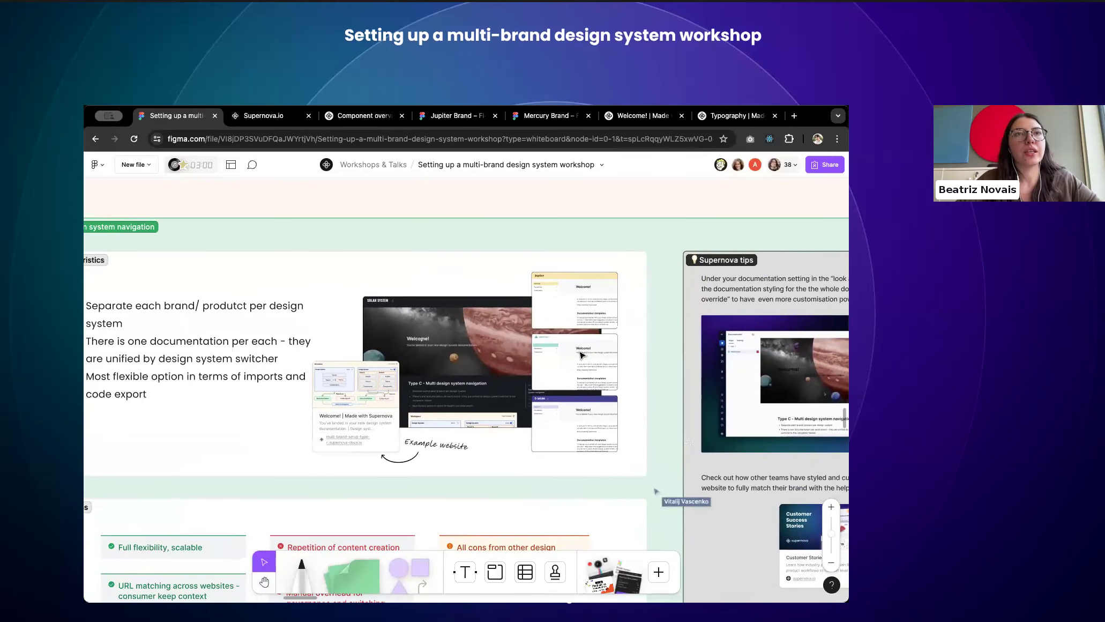
scroll(319, 418, up, 5)
click(320, 437)
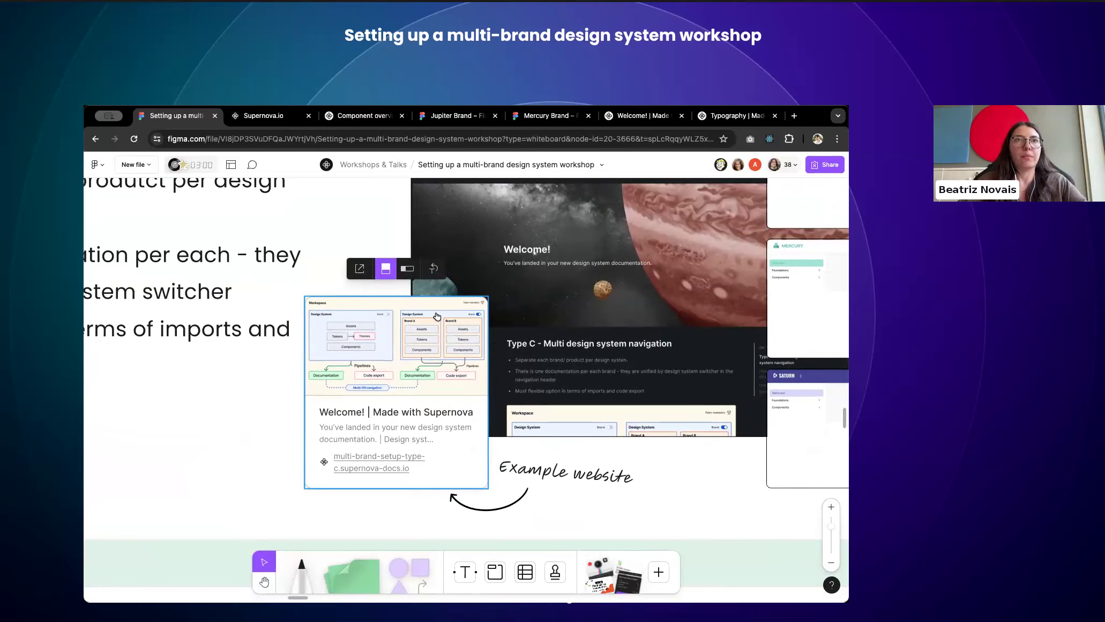
click(259, 352)
Step: Select the How to set it up card beside Type C and examine its instructions and link about the multiple brand feature
scroll(259, 352, down, 5)
scroll(259, 353, left, 5)
click(346, 333)
scroll(391, 244, up, 5)
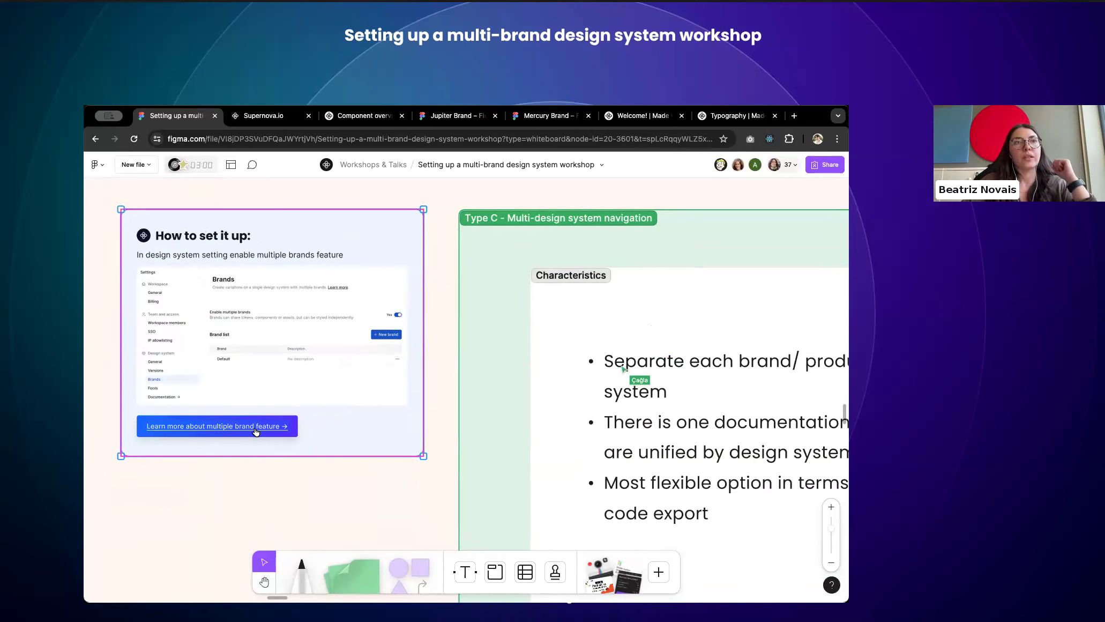
mouse_move(256, 432)
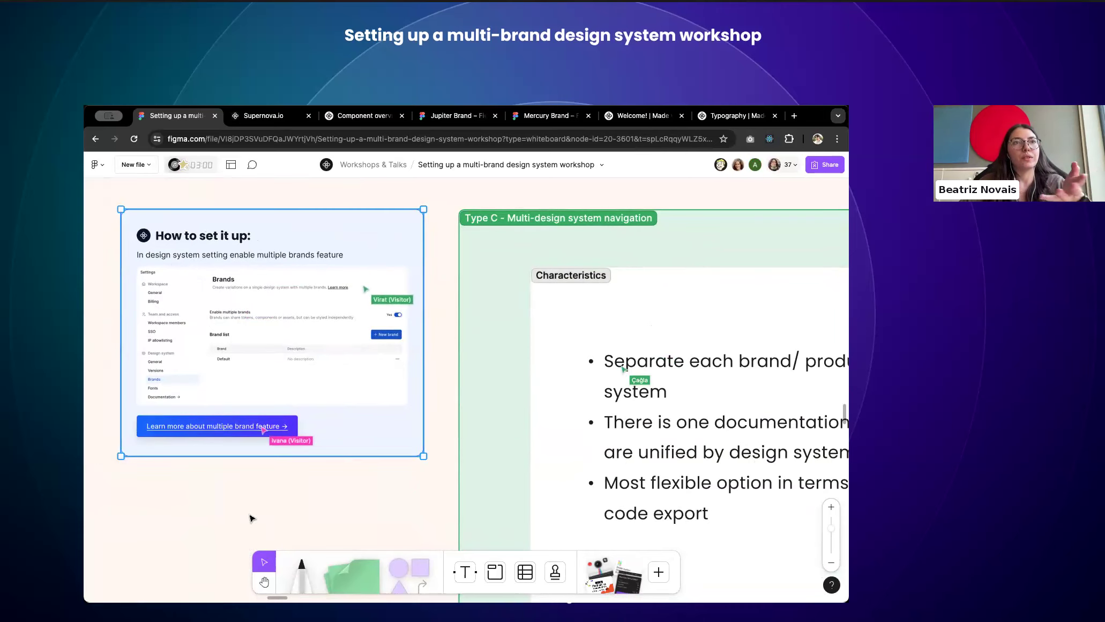
Step: Review the whole Supernova multi-brand setup section, from Figma file setup through design system setup to documentation Types A, B and C
scroll(252, 519, down, 3)
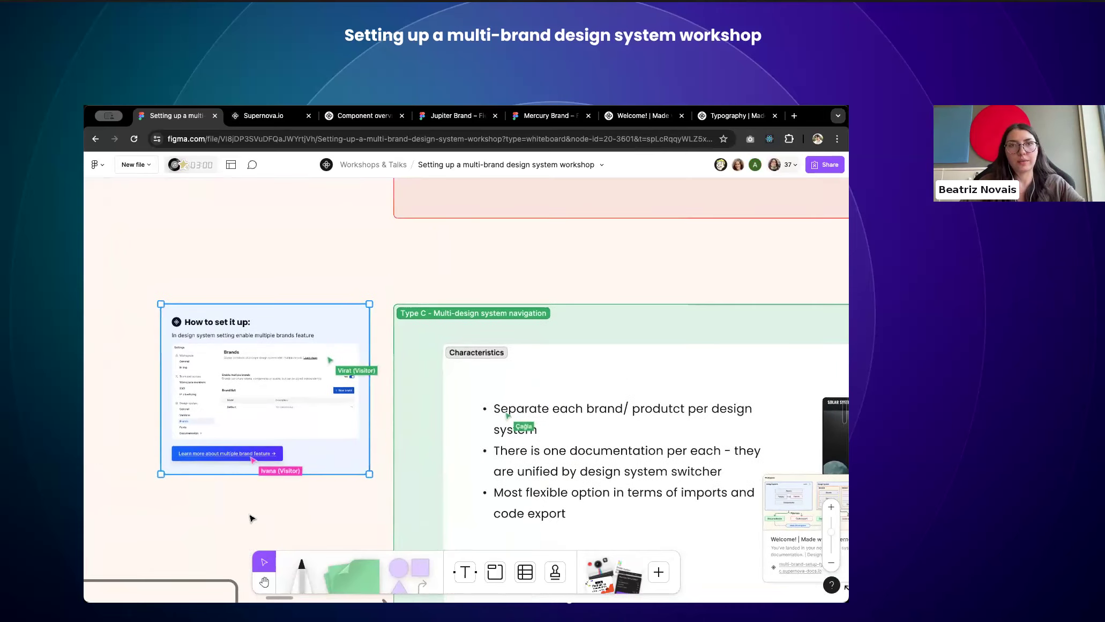
scroll(252, 518, down, 4)
scroll(586, 465, down, 5)
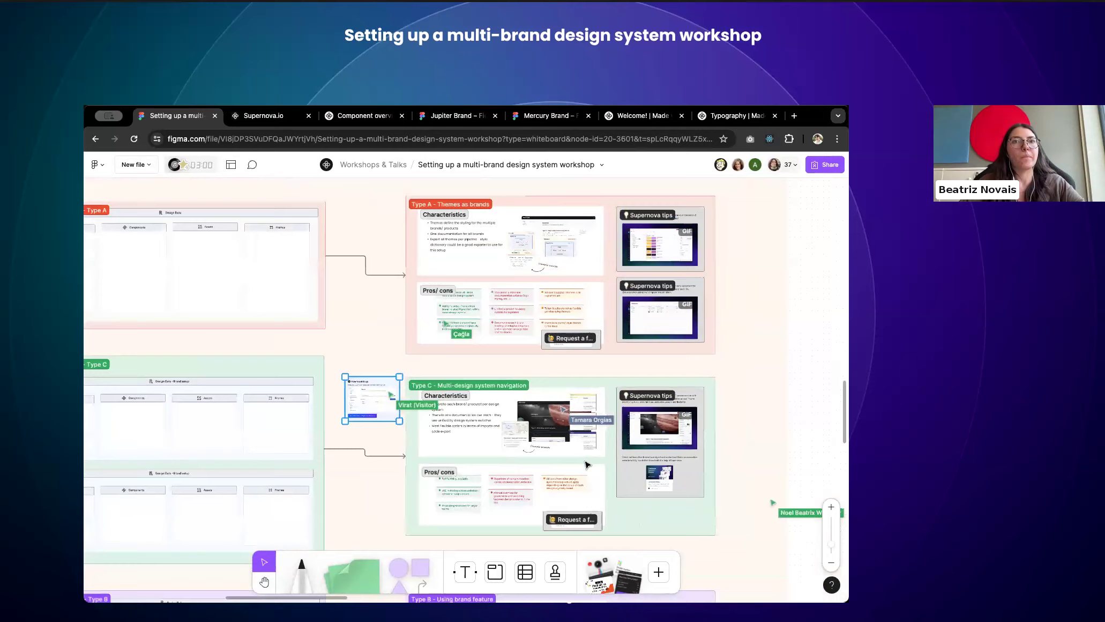
scroll(587, 464, down, 5)
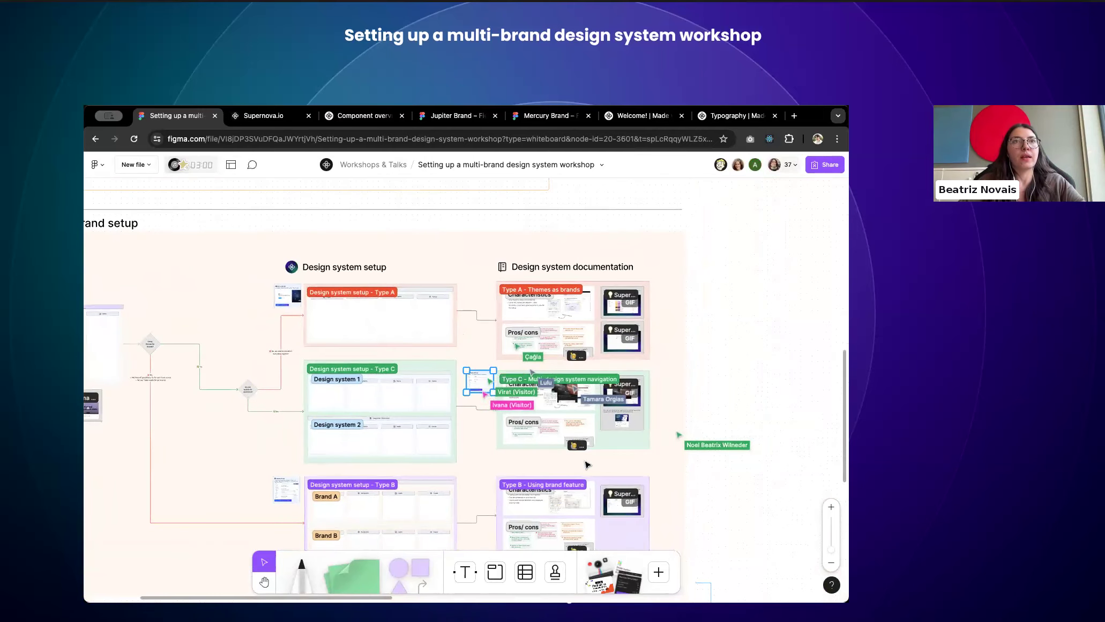
scroll(587, 465, down, 2)
scroll(586, 465, left, 5)
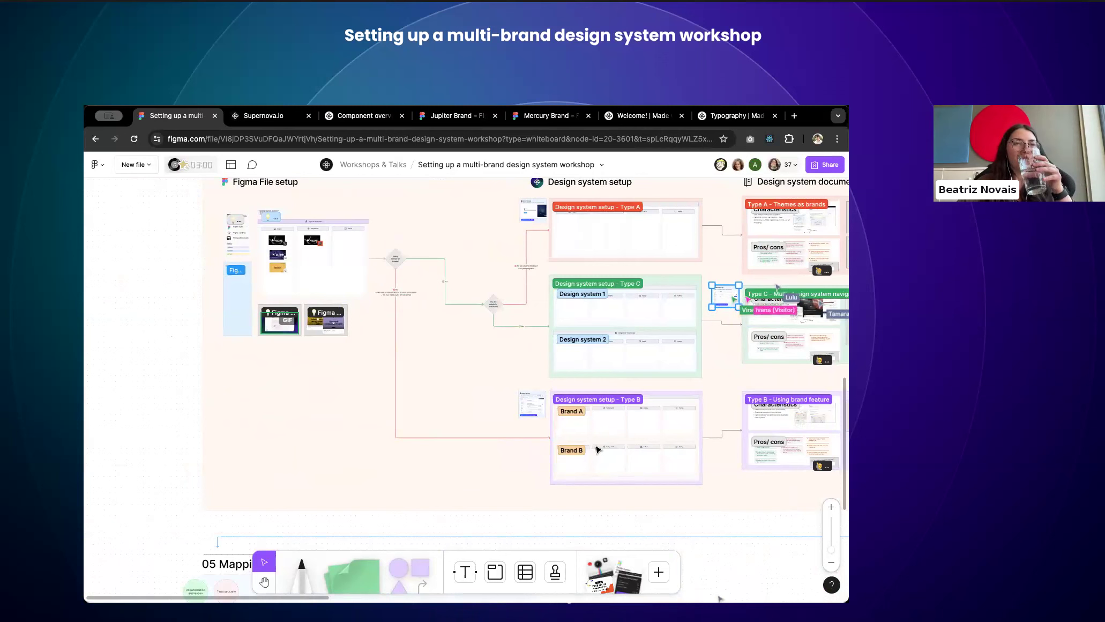
scroll(599, 449, down, 1)
scroll(599, 449, down, 1)
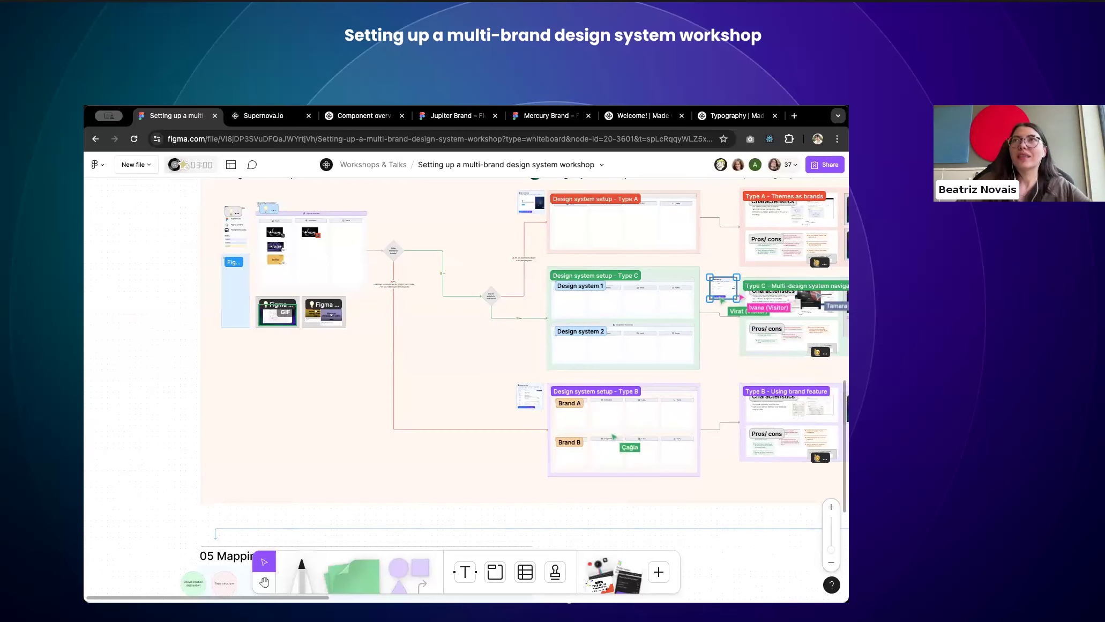
scroll(377, 344, right, 3)
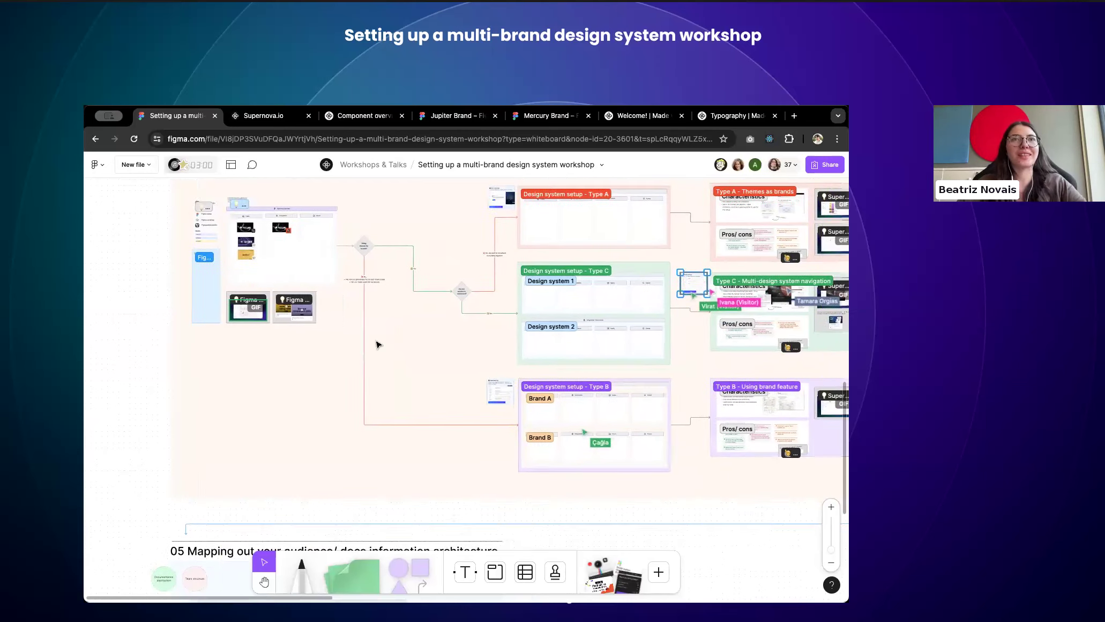
scroll(376, 344, up, 3)
scroll(376, 344, right, 2)
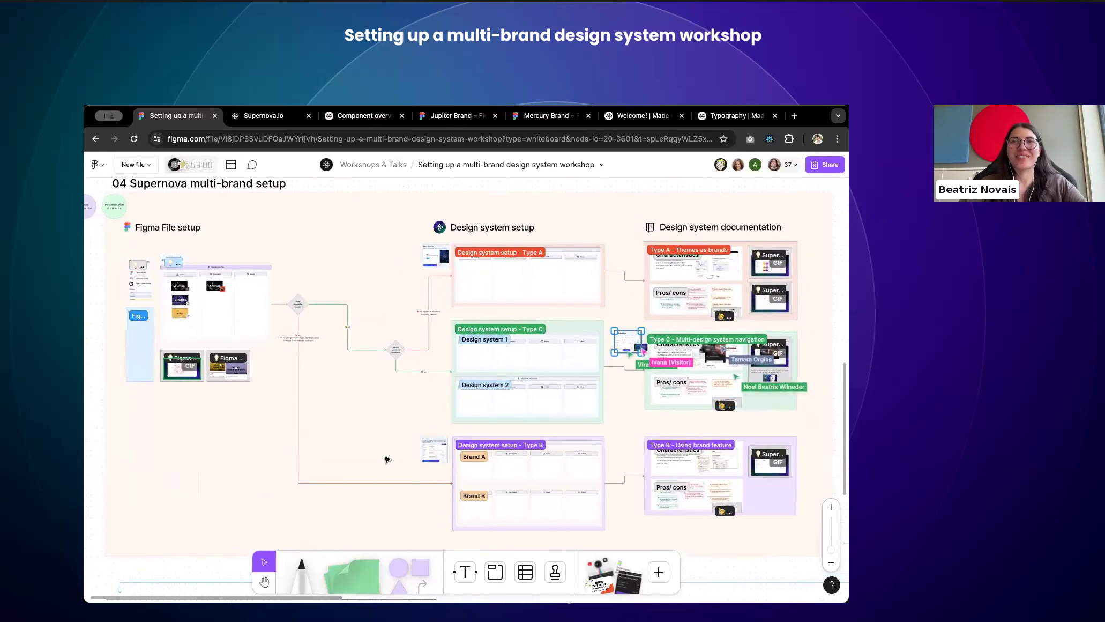
Step: Glance over section 05 on mapping the audience and docs information architecture, returning to the section 04 overview
ctrl+scroll(386, 460, down, 5)
scroll(386, 460, down, 5)
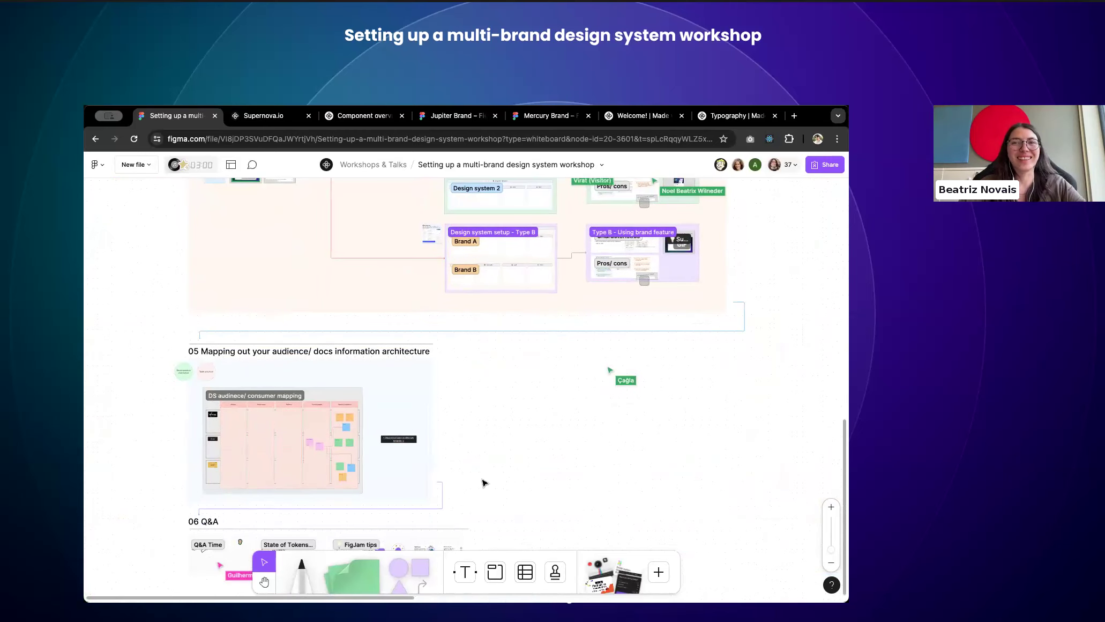
ctrl+scroll(127, 422, up, 3)
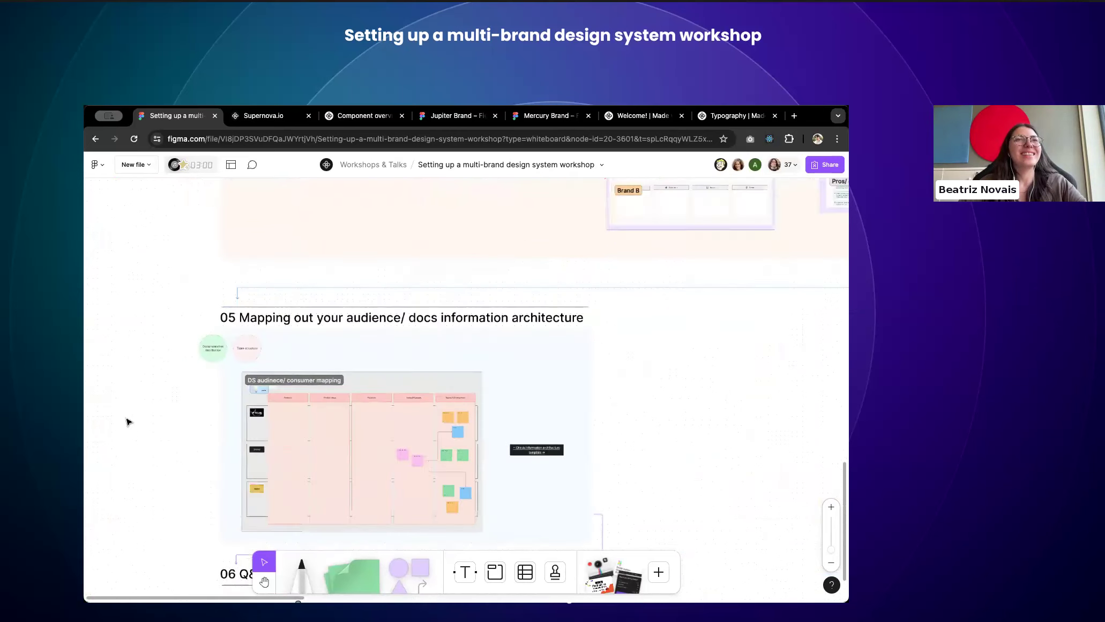
scroll(127, 422, down, 2)
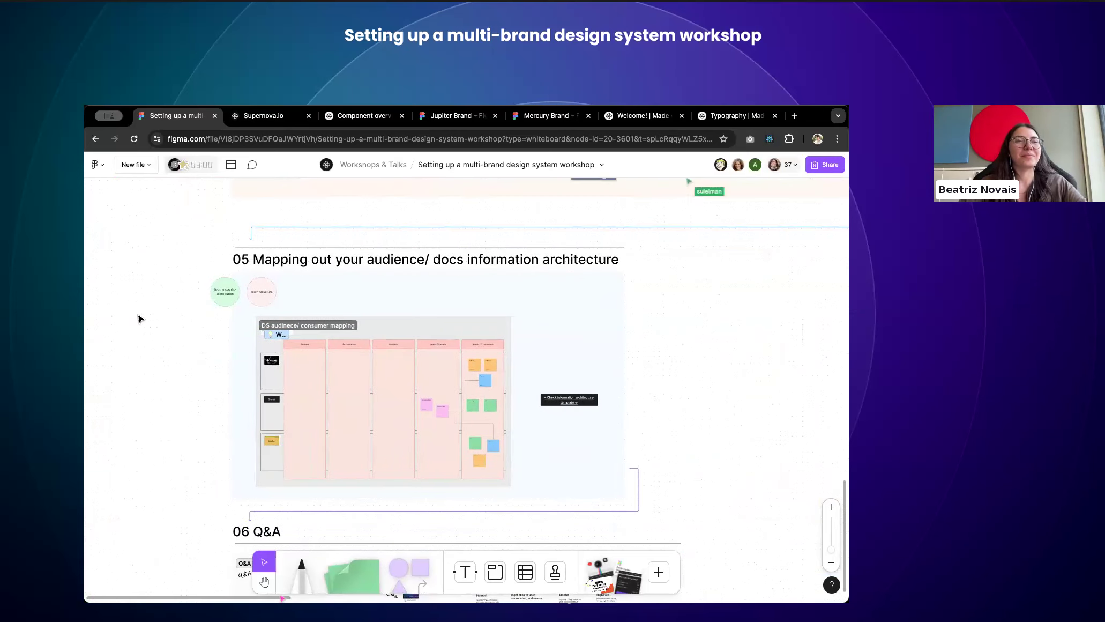
ctrl+scroll(138, 319, down, 2)
scroll(138, 316, up, 5)
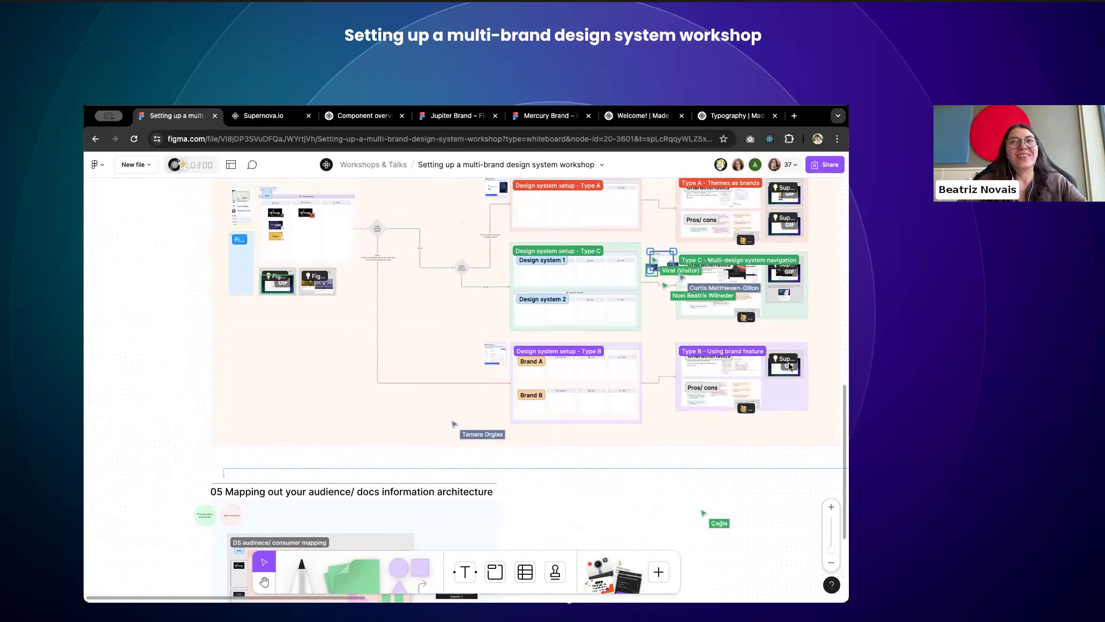
scroll(623, 408, up, 2)
scroll(536, 413, right, 2)
scroll(536, 413, up, 1)
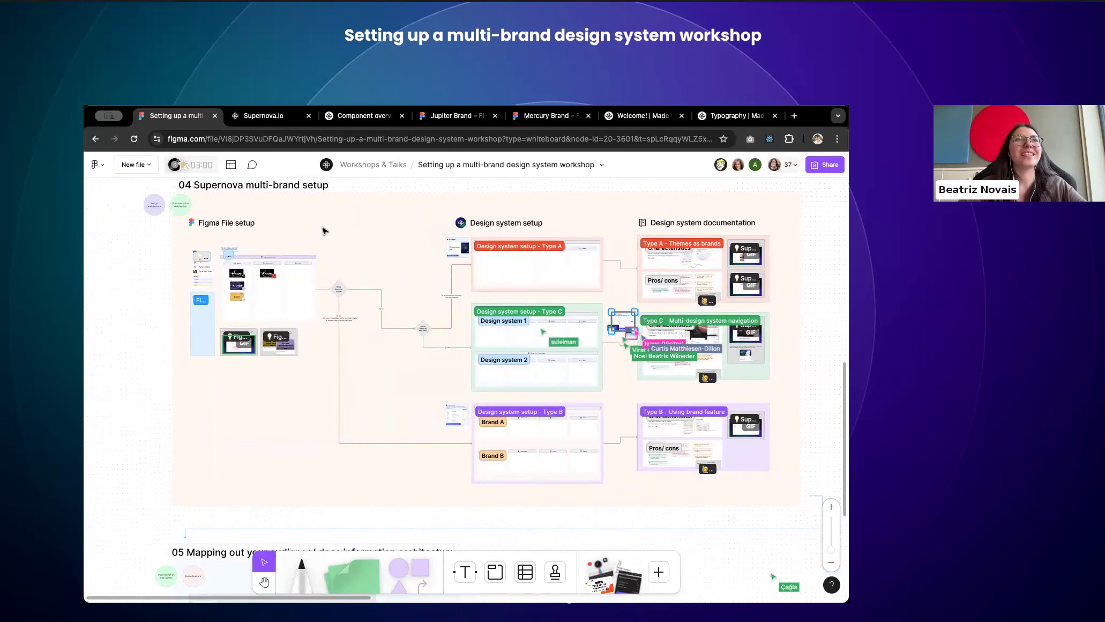
Step: Select the section 05 frame on audience and docs information architecture and look over its topic circles and consumer mapping table
click(237, 186)
scroll(209, 322, down, 3)
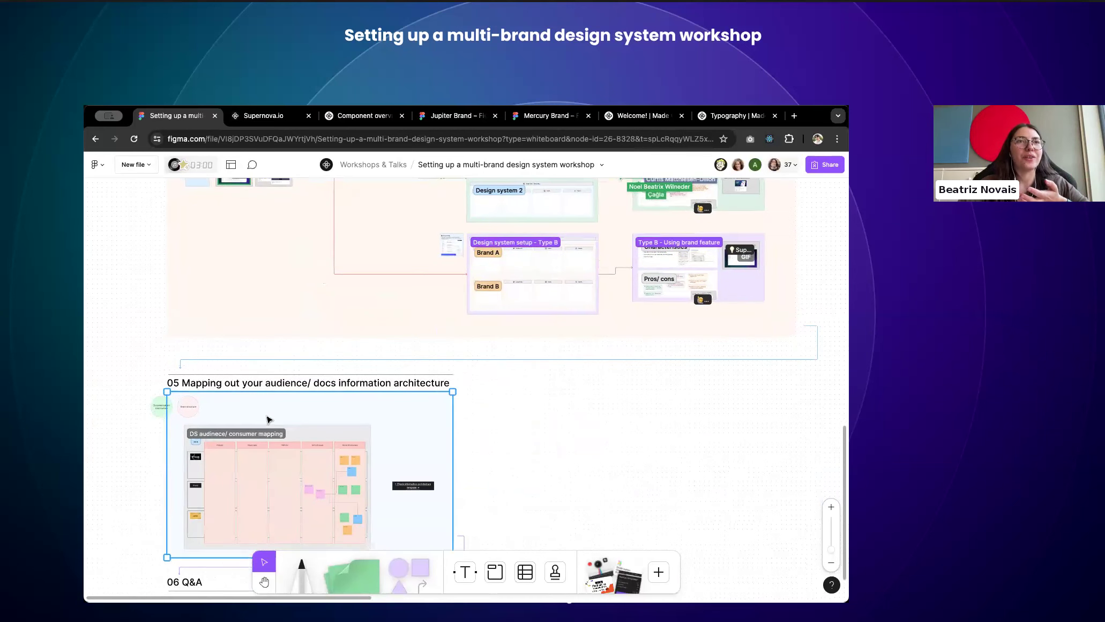
click(223, 407)
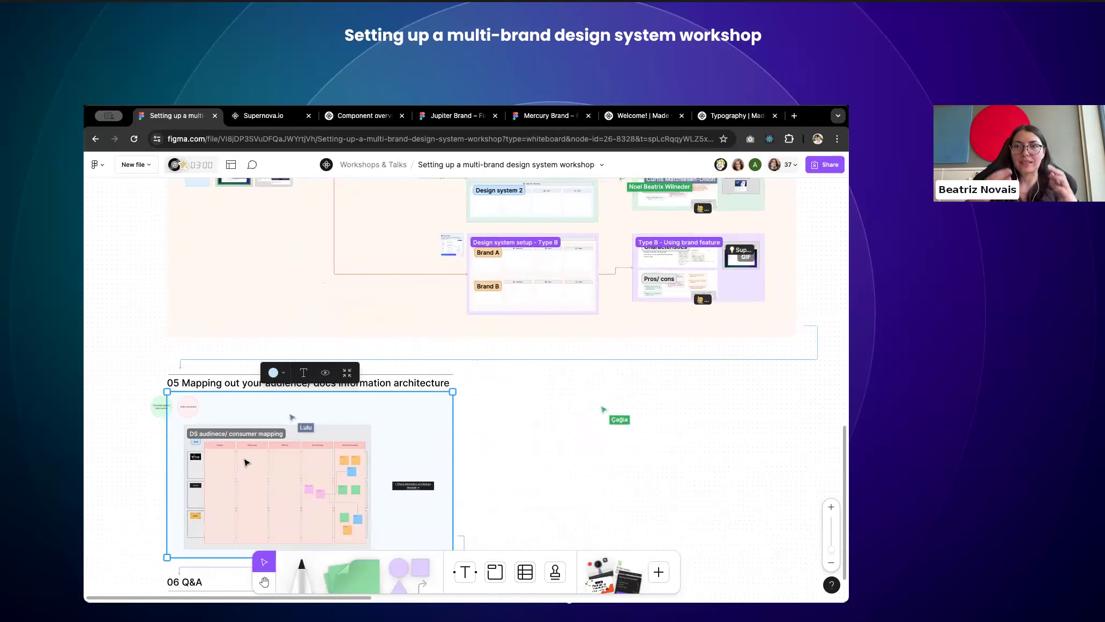
scroll(245, 462, up, 5)
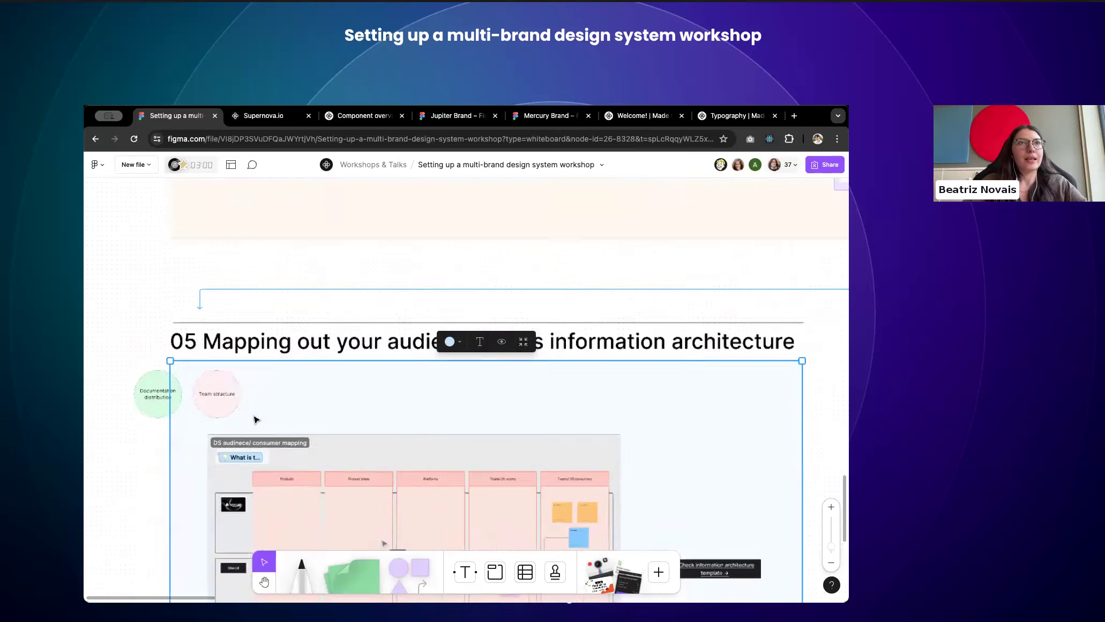
scroll(256, 419, down, 2)
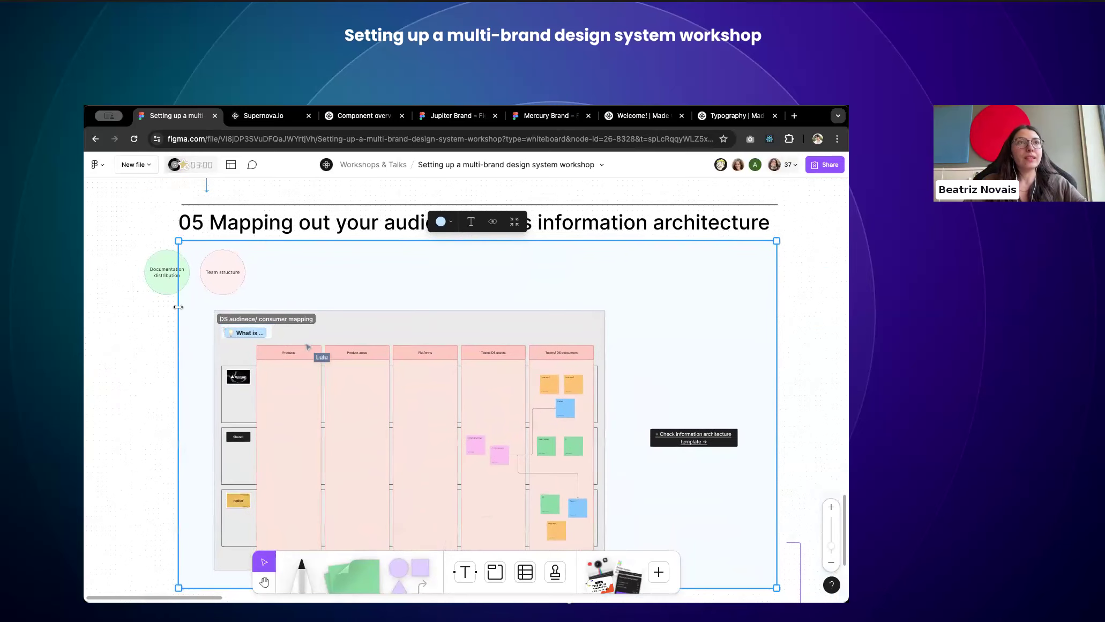
Step: Revisit the multi-brand setup questions in section 02 and come back to the section 05 frame
scroll(181, 310, down, 5)
scroll(181, 311, up, 5)
scroll(181, 311, up, 5)
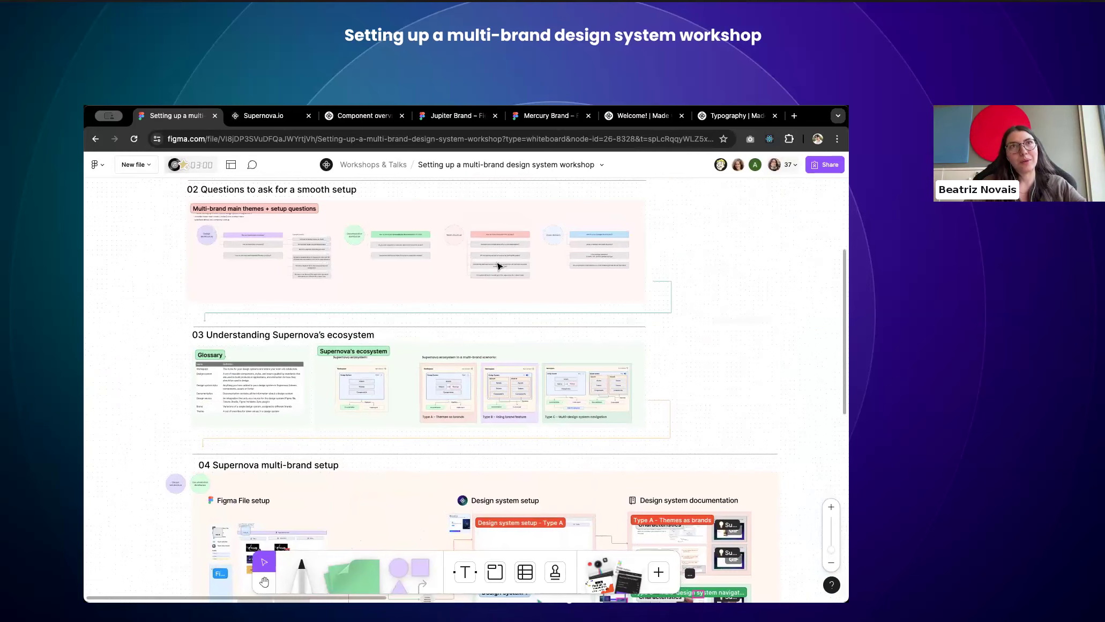
scroll(323, 334, down, 10)
click(324, 334)
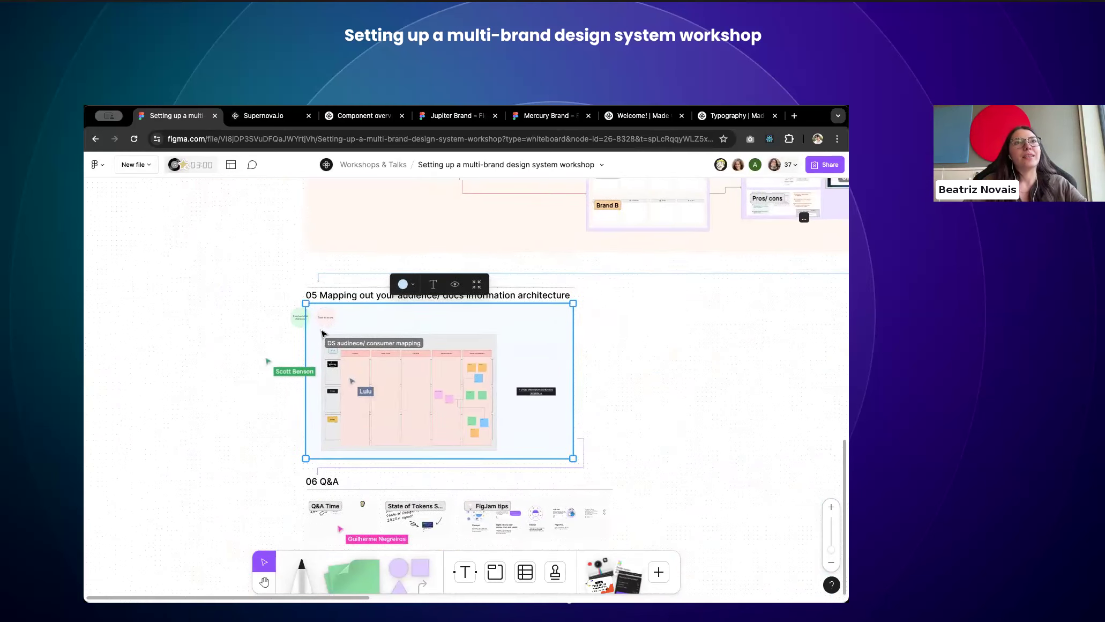
Step: Select the Team structure circle in section 05, deselect it and examine the DS audience/consumer mapping table
scroll(324, 334, up, 5)
click(369, 244)
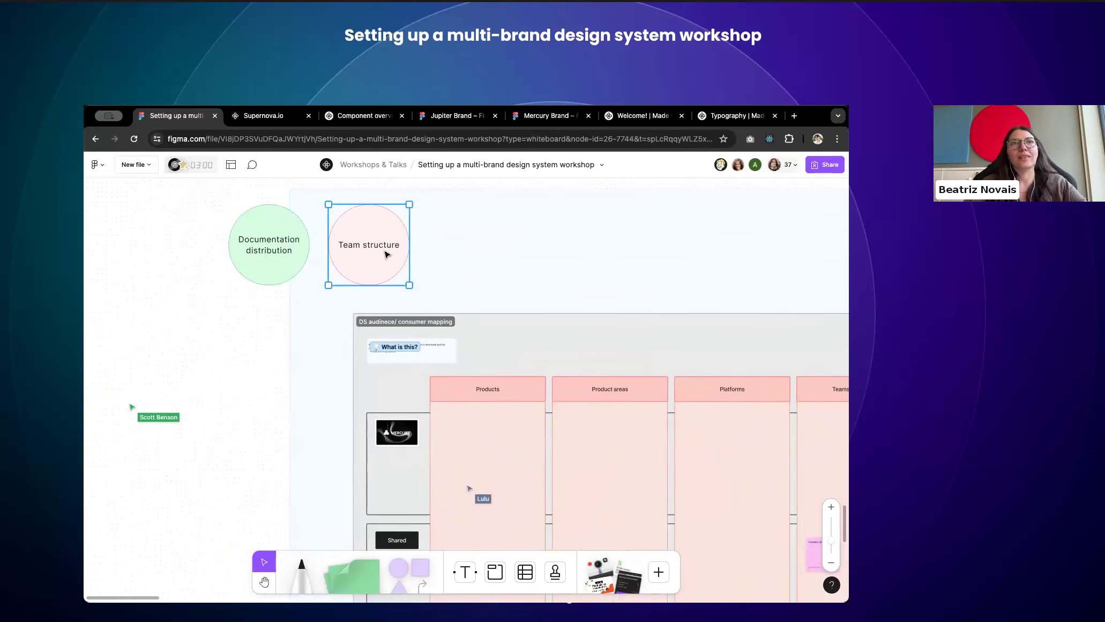
click(236, 356)
scroll(236, 351, down, 5)
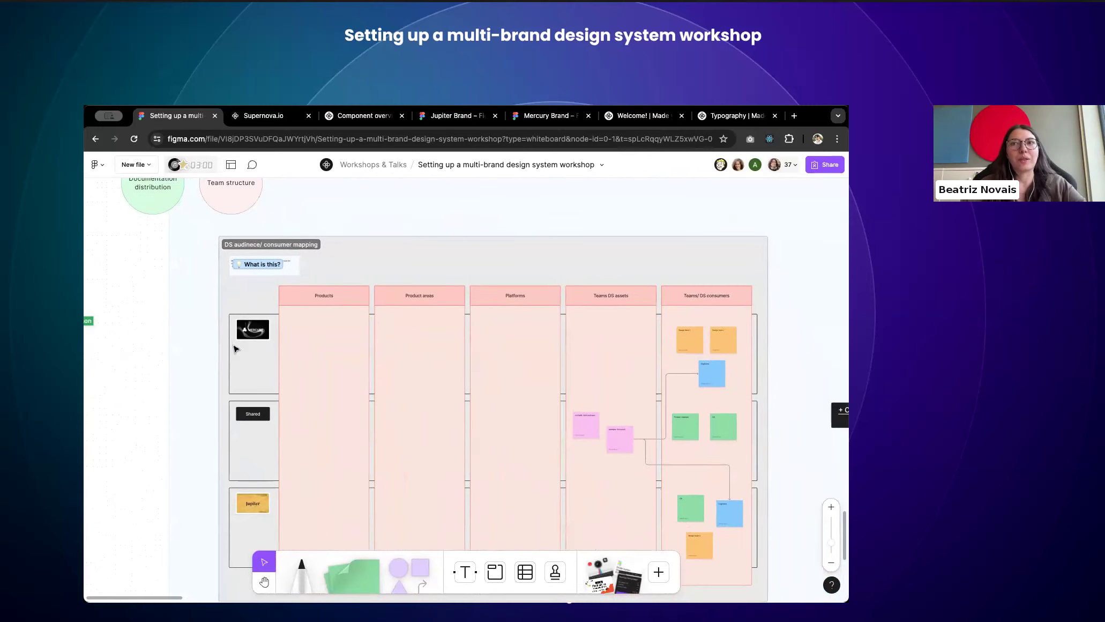
Step: Bring the "DS audinece/ consumer mapping" section into view and select it to examine its layout
scroll(234, 349, down, 2)
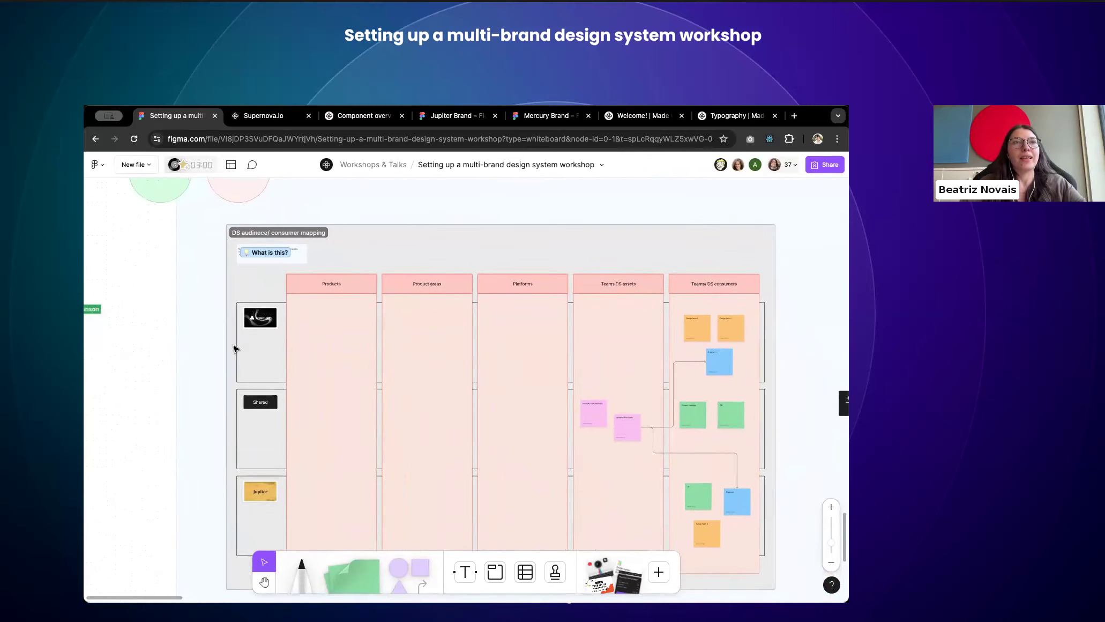
scroll(324, 352, up, 3)
scroll(320, 351, down, 2)
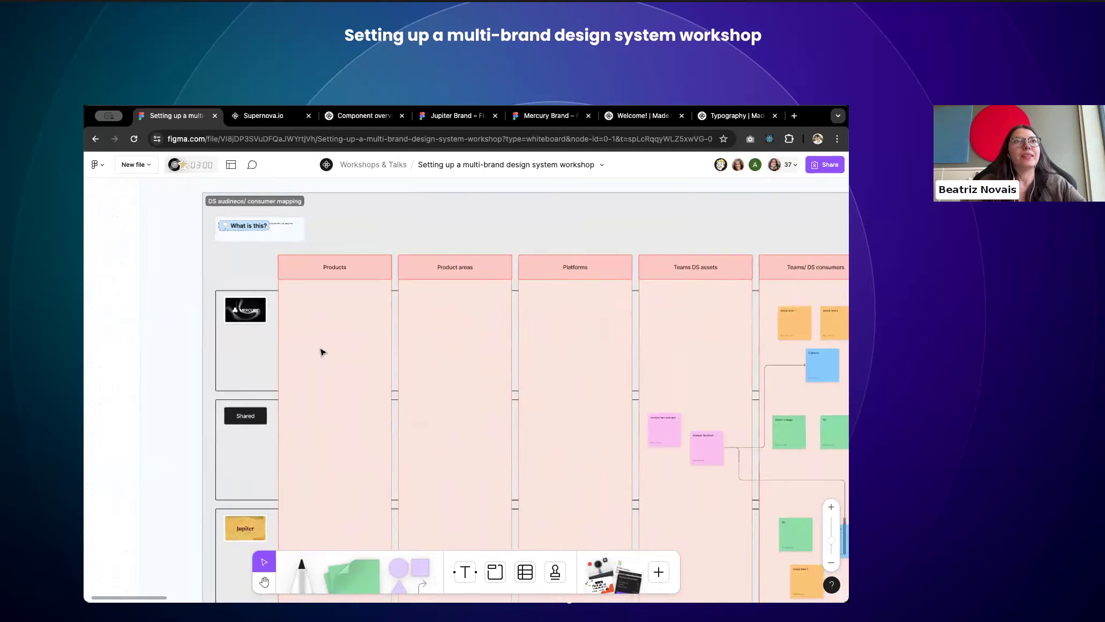
click(227, 202)
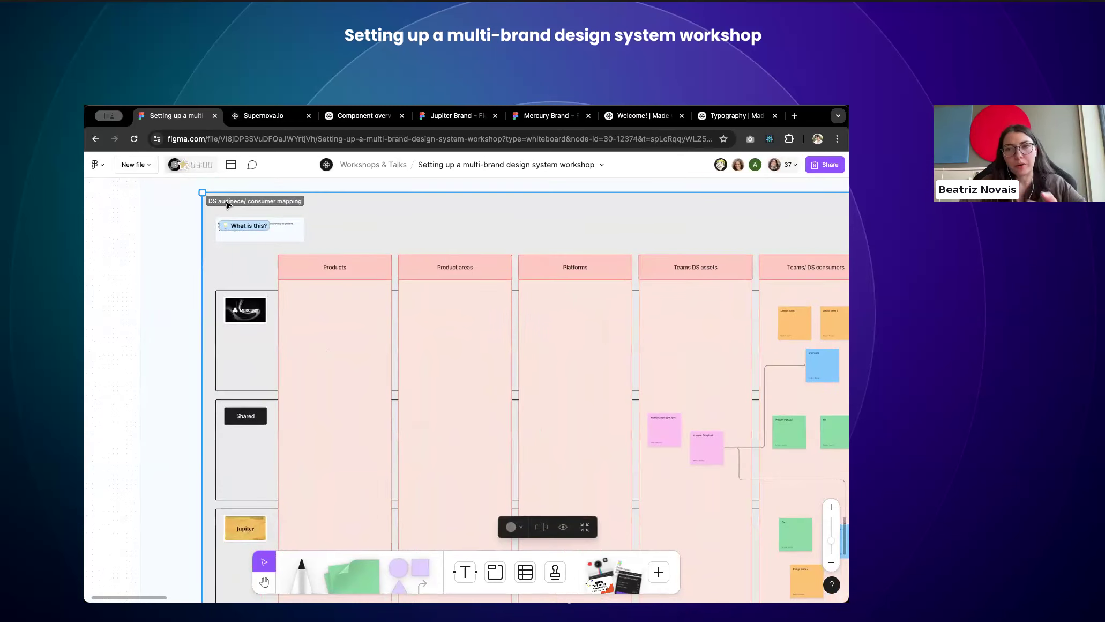
scroll(227, 204, right, 3)
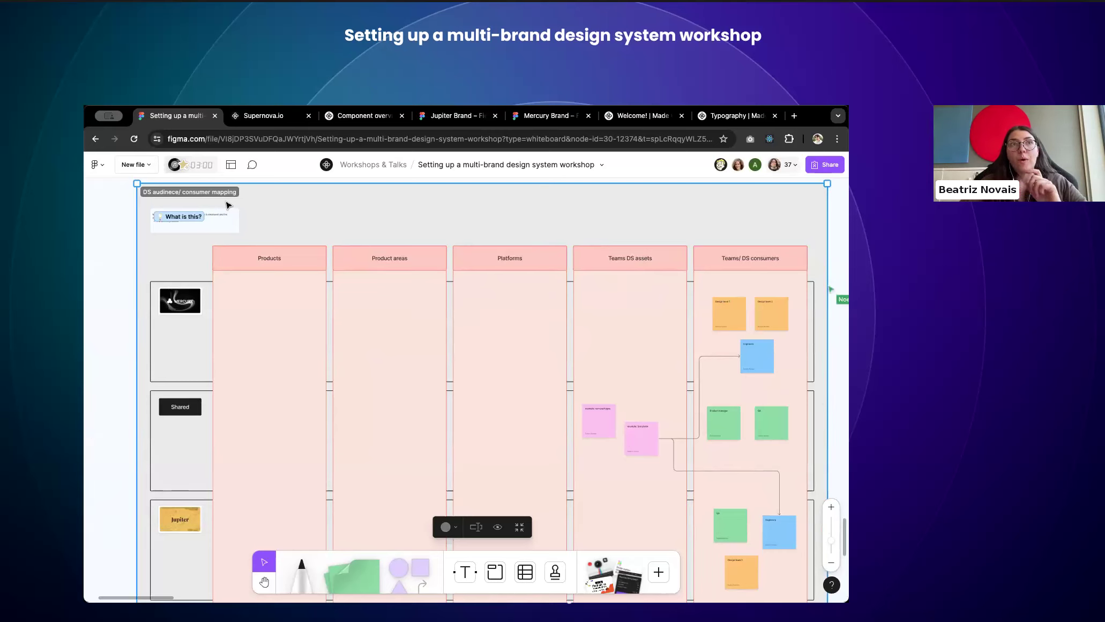
Step: Go through the mapping table's column headers Products, Product areas, Platforms and Teams DS assets, selecting each one
click(265, 260)
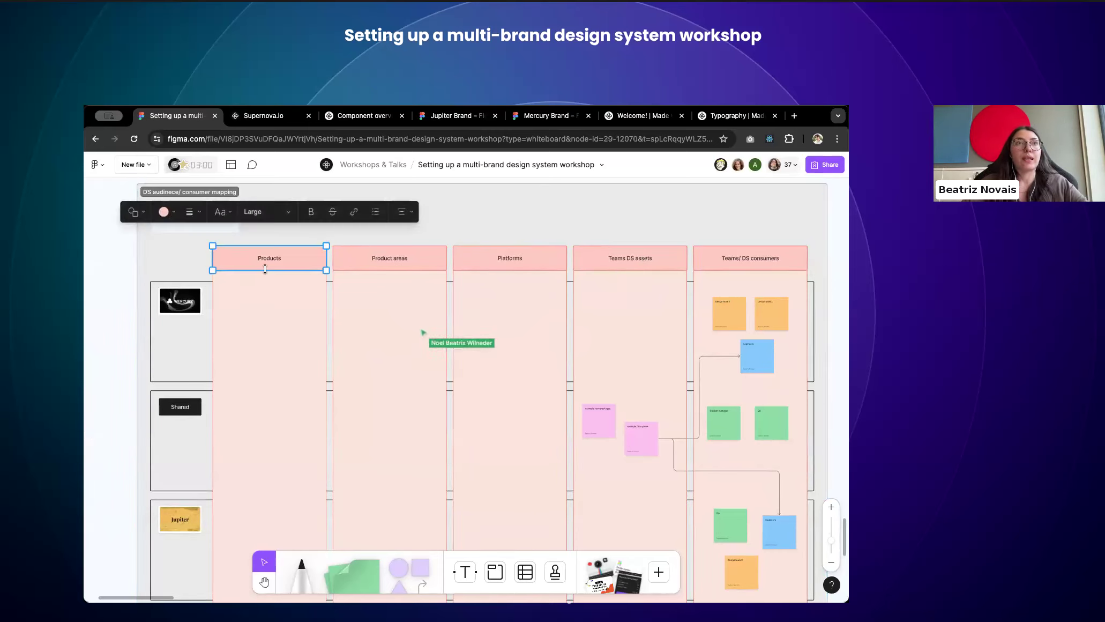
click(429, 259)
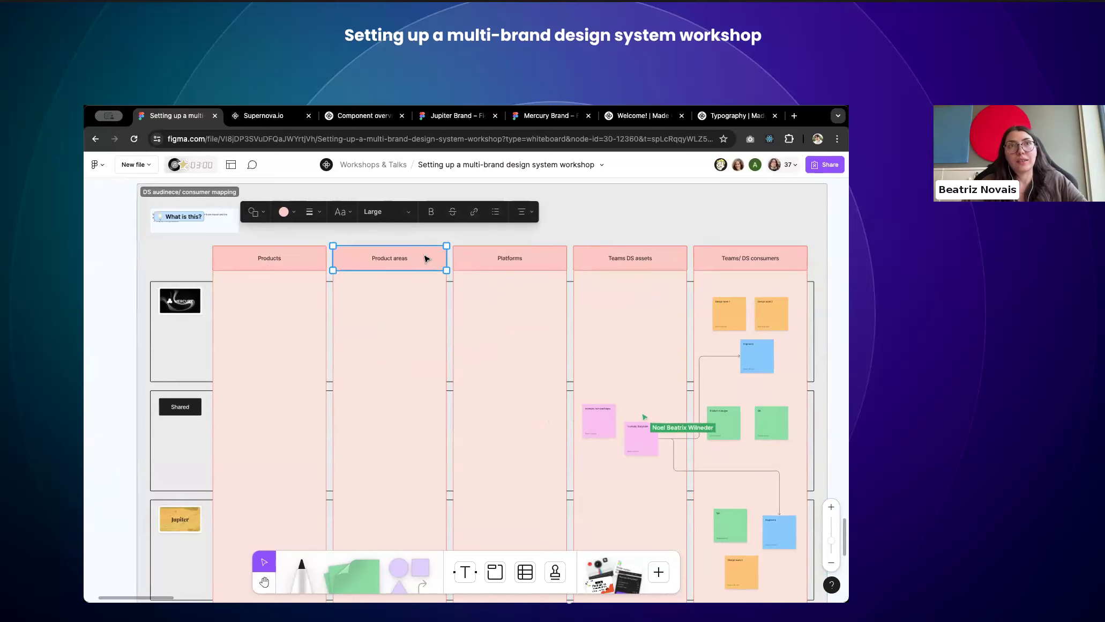
scroll(425, 259, up, 3)
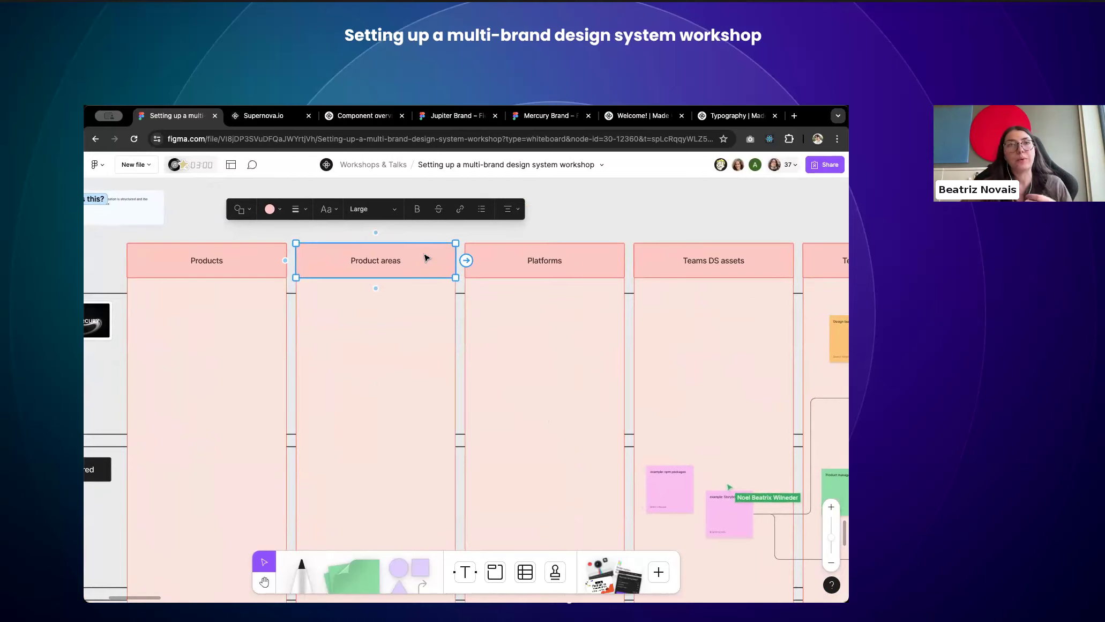
click(610, 267)
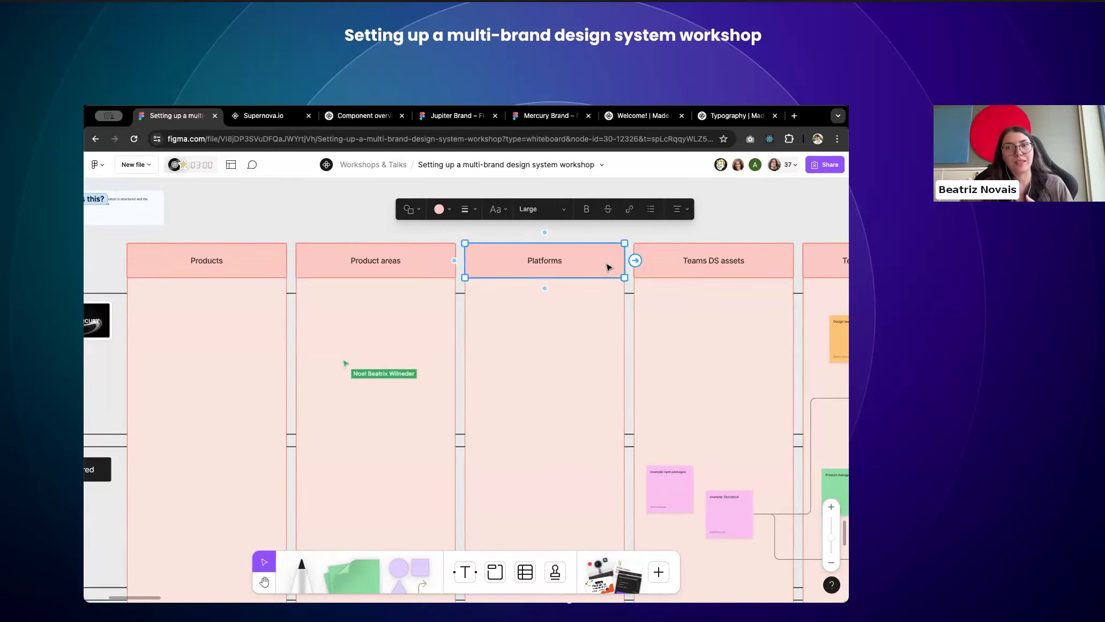
click(753, 265)
scroll(757, 264, right, 3)
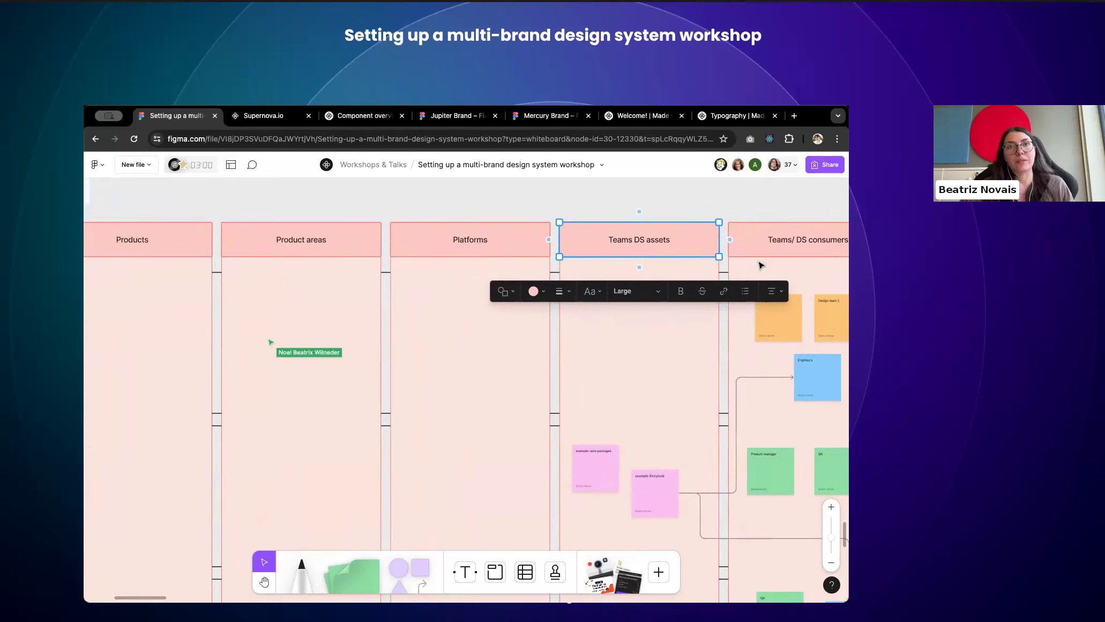
Step: Examine the npm packages and Storybook example notes in the Teams DS assets column, selecting each note
scroll(653, 407, up, 3)
scroll(654, 407, down, 3)
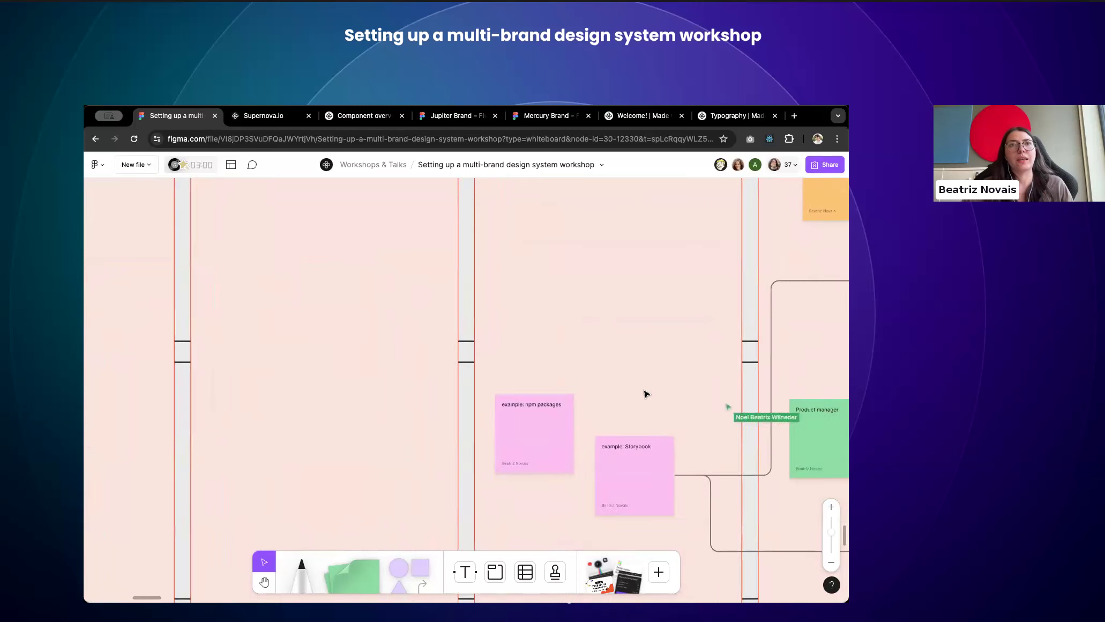
scroll(646, 394, up, 2)
scroll(601, 391, down, 2)
scroll(601, 391, right, 2)
click(449, 365)
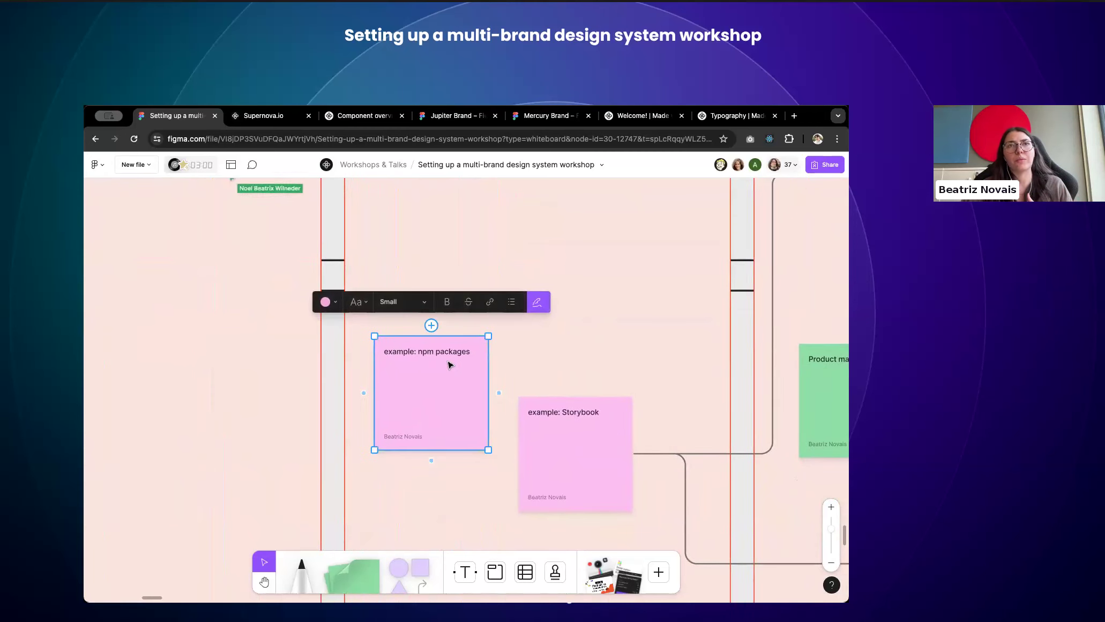
click(619, 487)
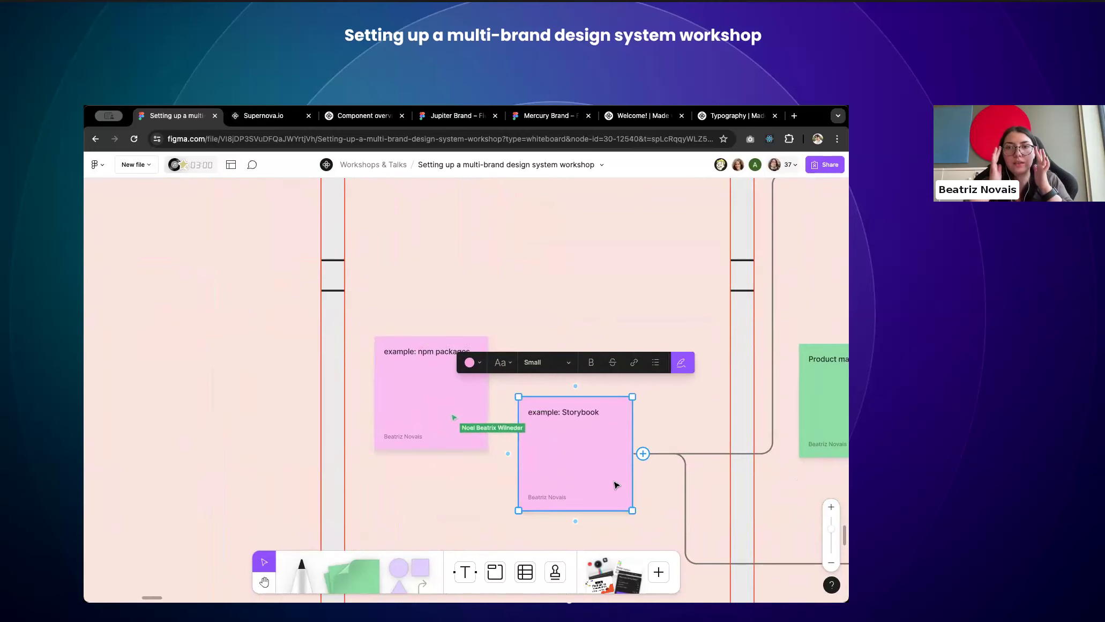
scroll(615, 485, down, 3)
scroll(616, 485, down, 2)
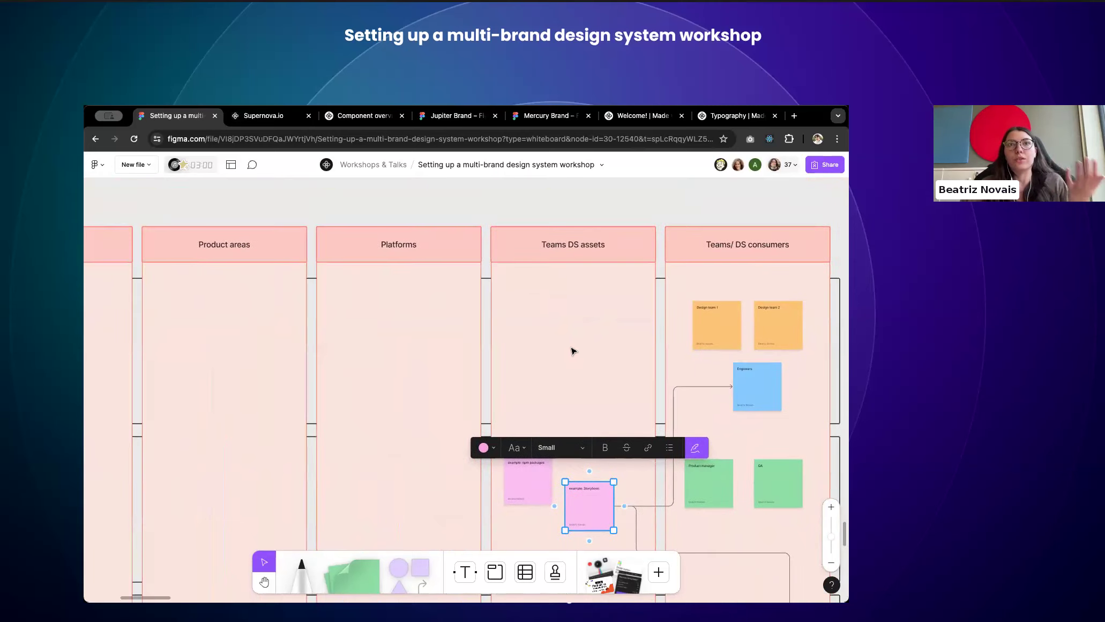
scroll(572, 351, down, 2)
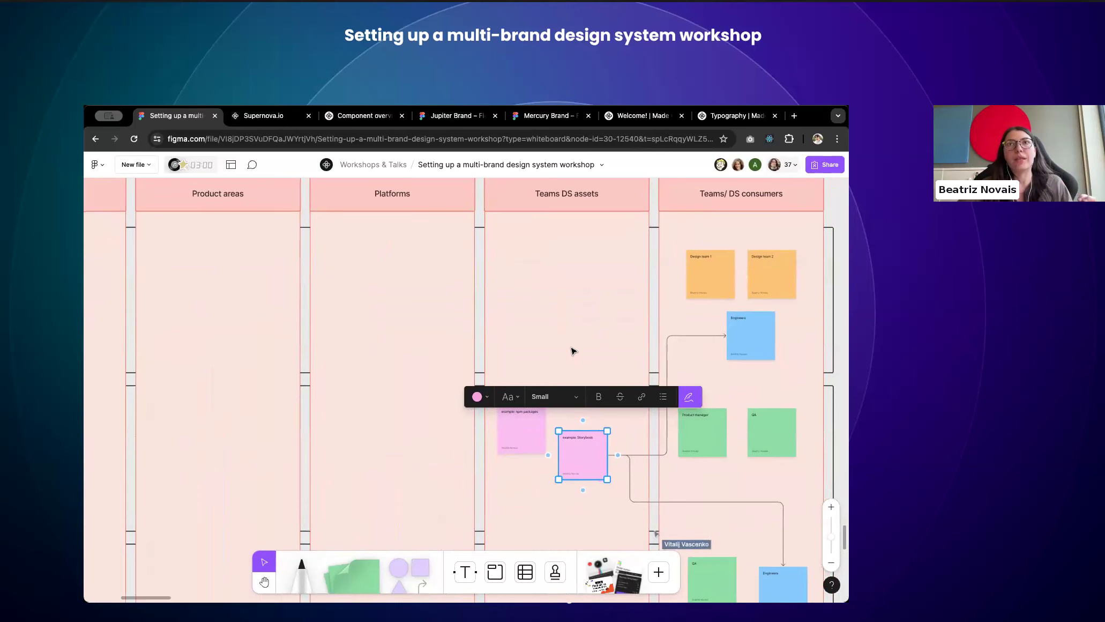
Step: Examine the Teams/ DS consumers column, starting with its header and the two design team notes in the first brand row
scroll(573, 351, right, 3)
click(713, 194)
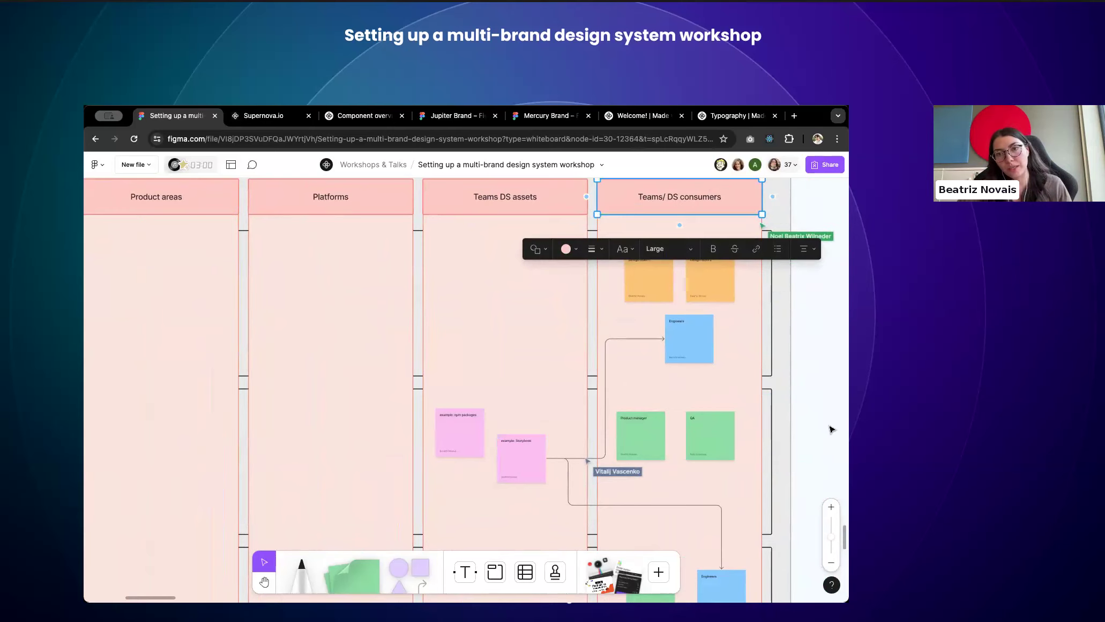
click(758, 345)
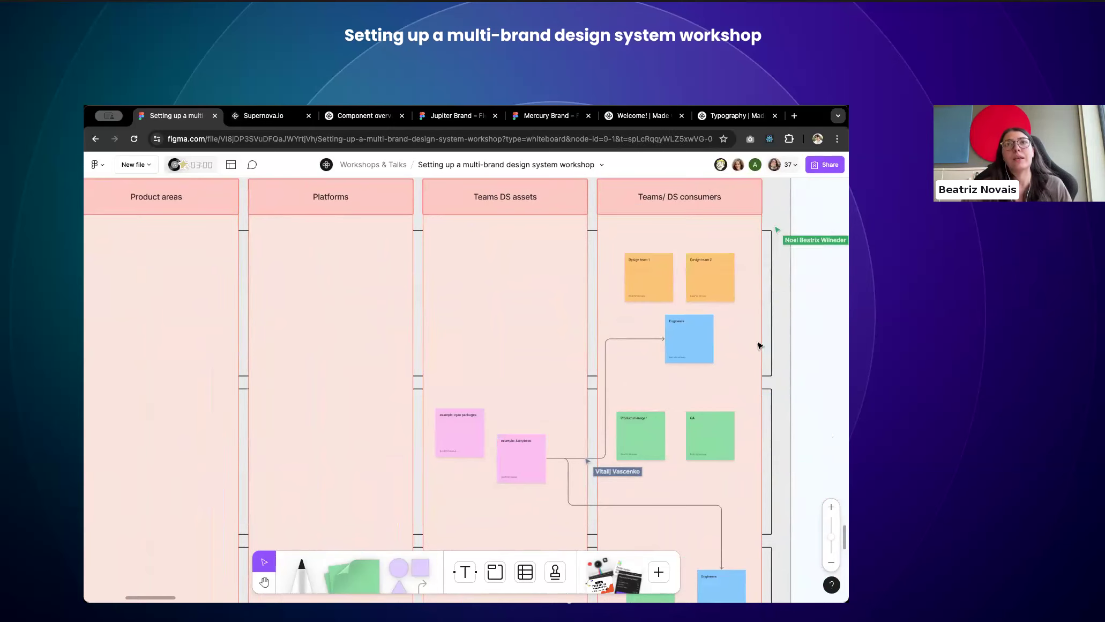
scroll(755, 303, up, 5)
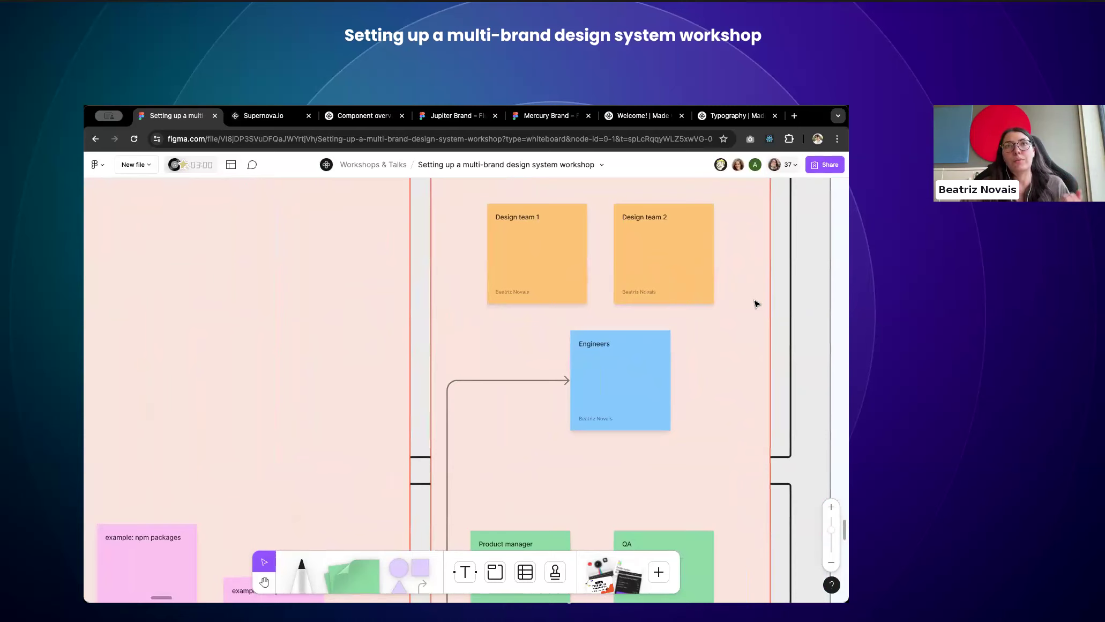
scroll(758, 304, up, 1)
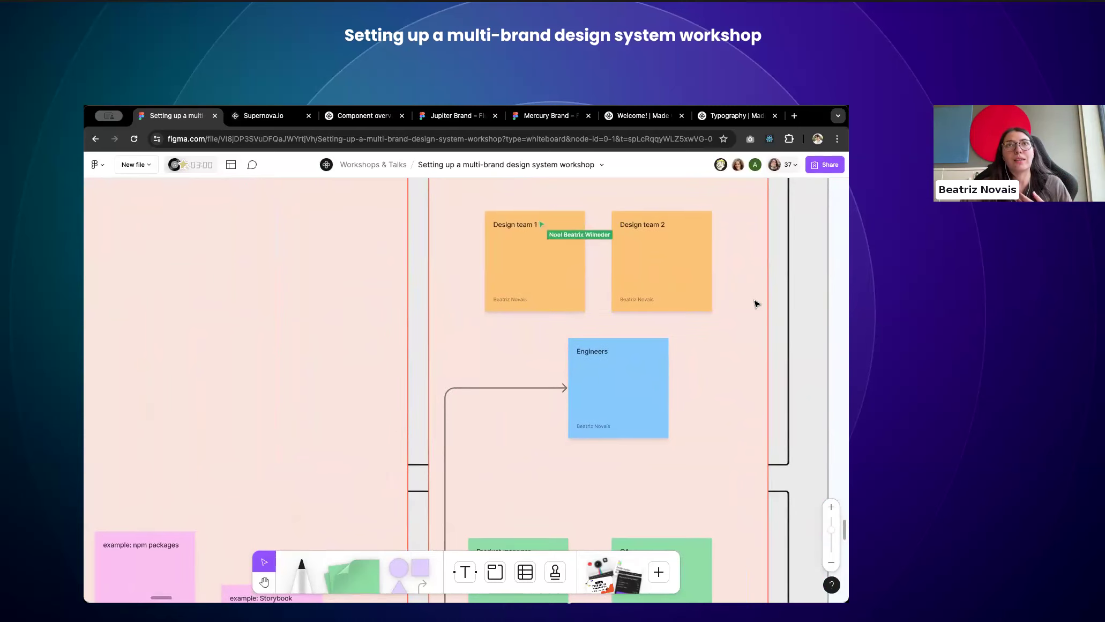
click(564, 273)
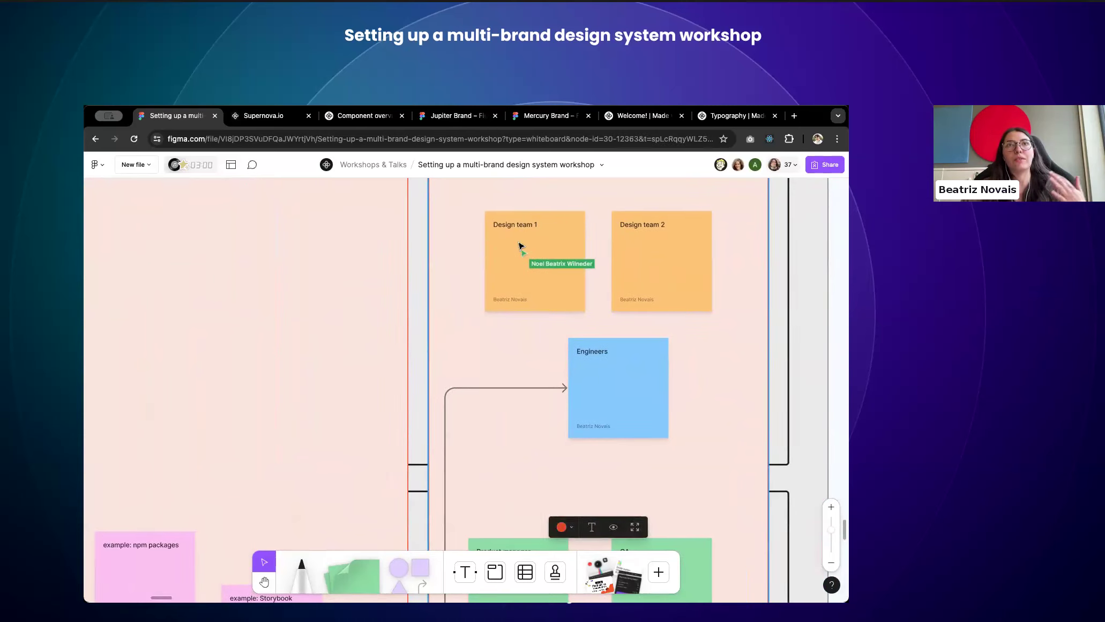
click(652, 244)
scroll(650, 268, down, 5)
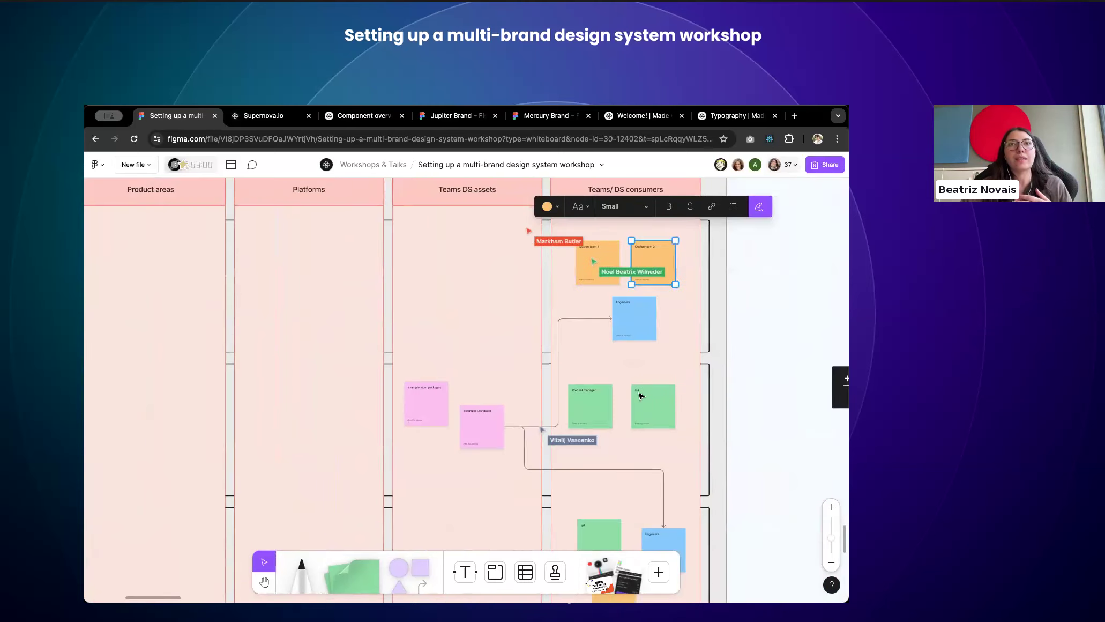
Step: Review the Engineers, QA and Product manager notes in the Teams/ DS consumers column, selecting each in turn
scroll(641, 396, down, 3)
click(632, 231)
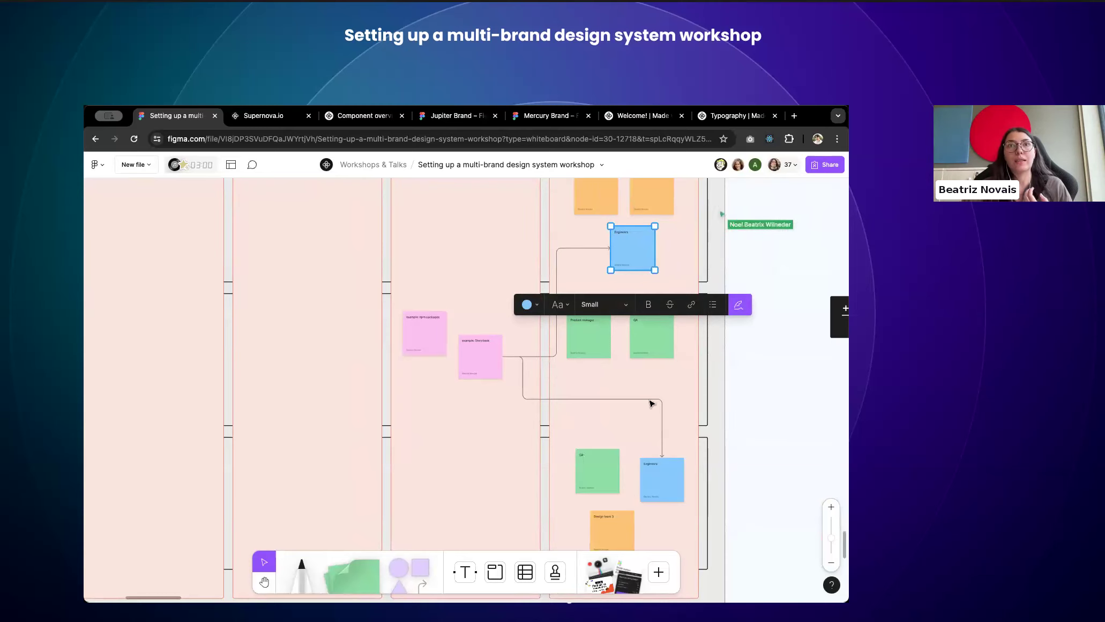
click(650, 352)
scroll(649, 355, up, 3)
scroll(648, 355, up, 3)
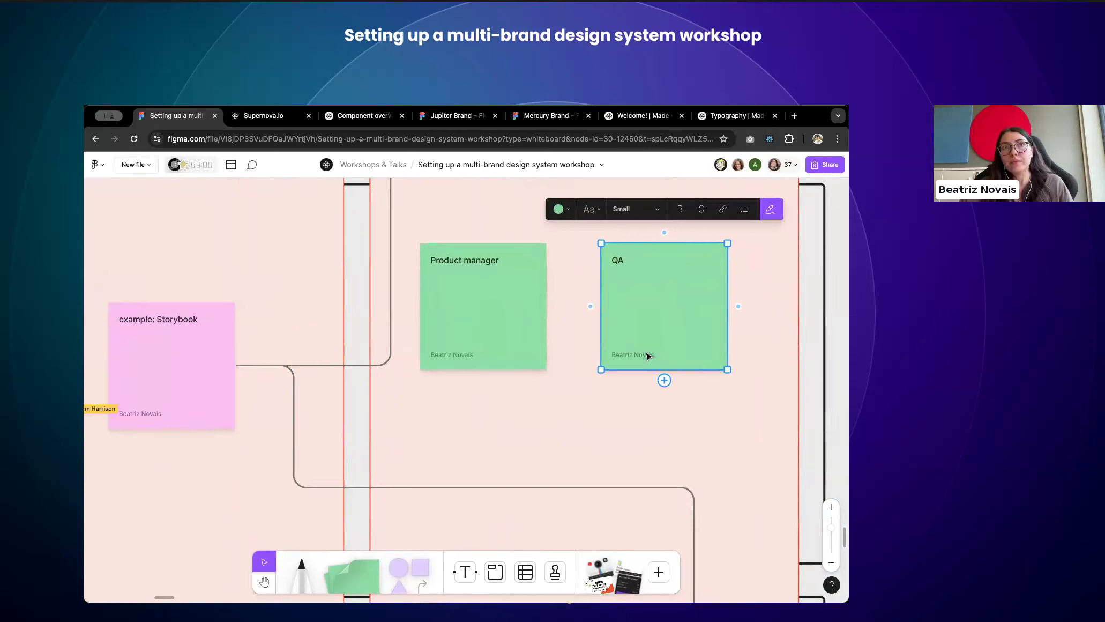
click(524, 347)
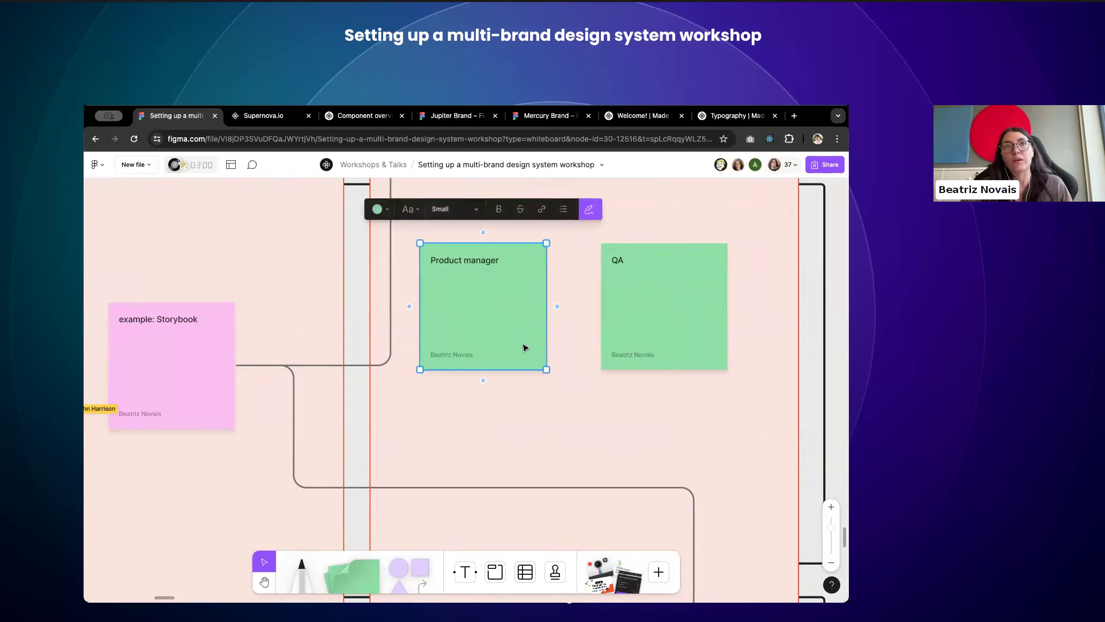
scroll(524, 347, down, 3)
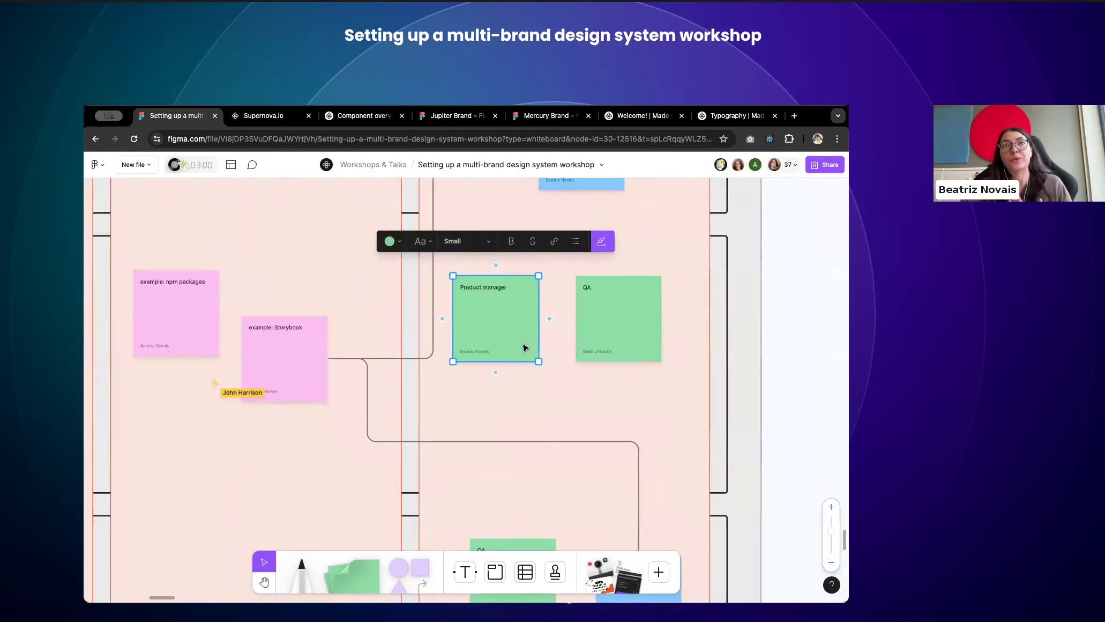
Step: Clear the selection and examine the whole consumer mapping table with its connectors across the brand and Shared rows
click(780, 343)
scroll(779, 343, down, 4)
scroll(780, 343, up, 1)
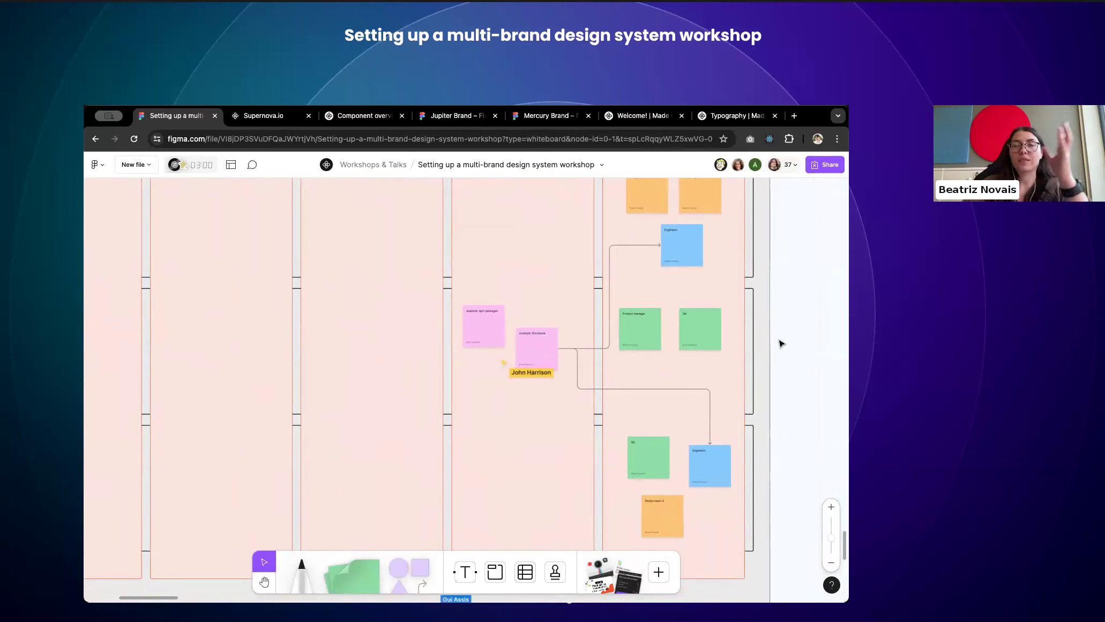
scroll(780, 343, down, 3)
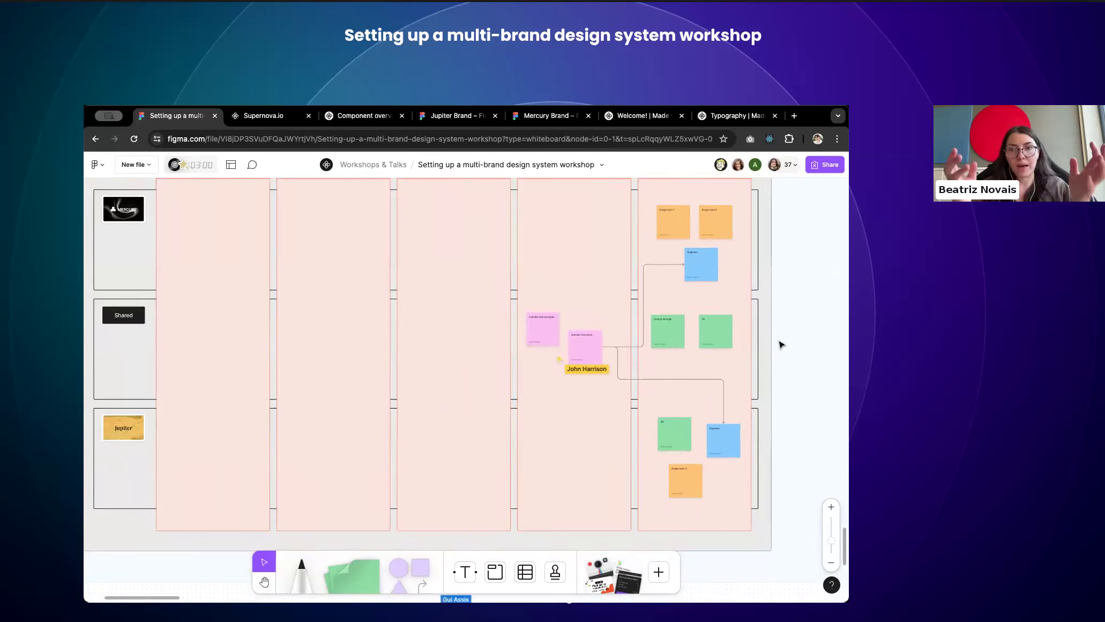
scroll(780, 344, down, 3)
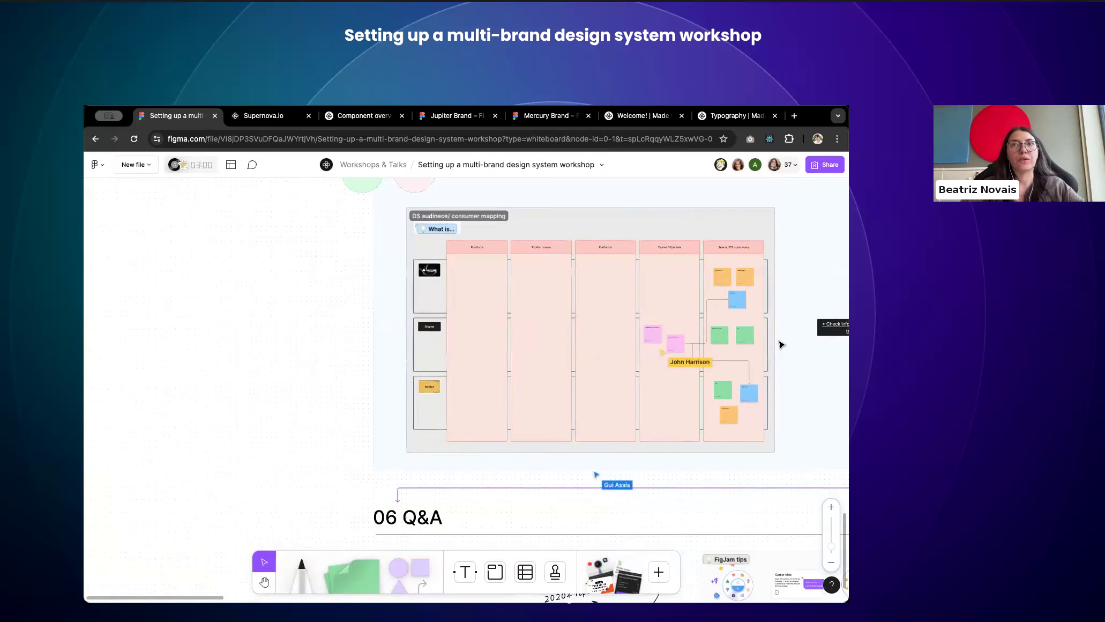
scroll(779, 344, up, 2)
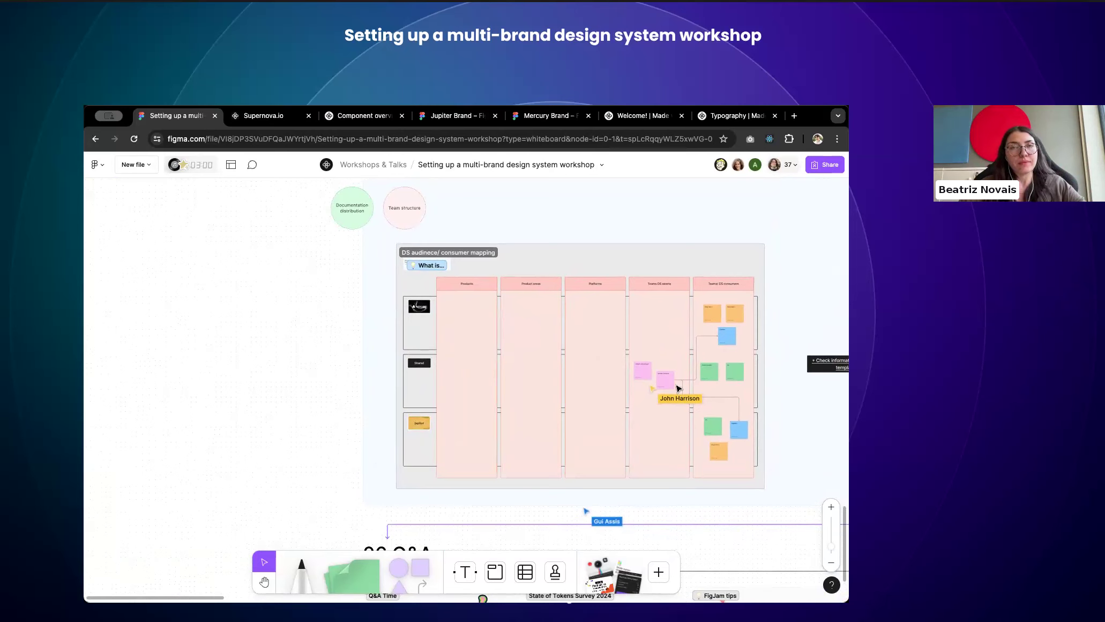
Step: Find the Documentation information architecture area and examine its Type A + B and Type C structure diagrams
scroll(678, 387, right, 10)
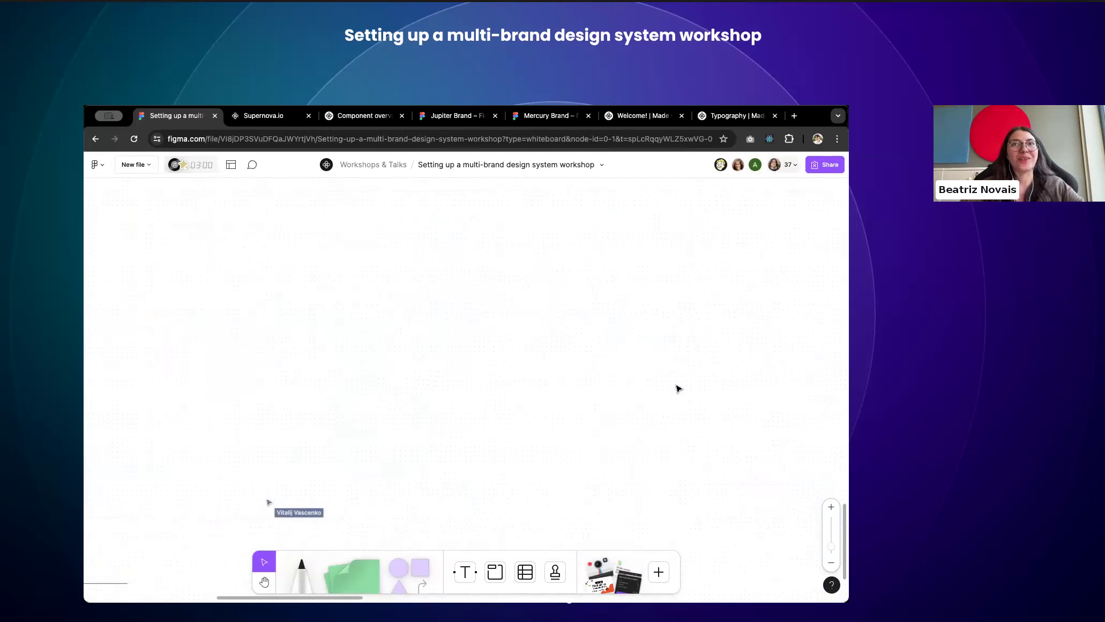
scroll(678, 387, left, 10)
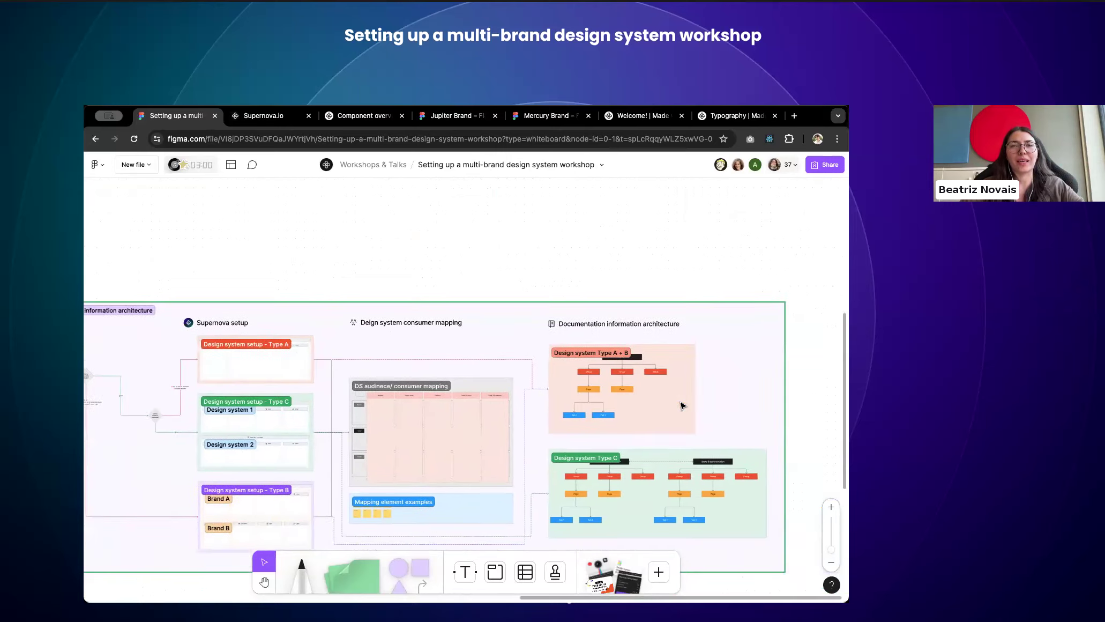
scroll(683, 406, up, 5)
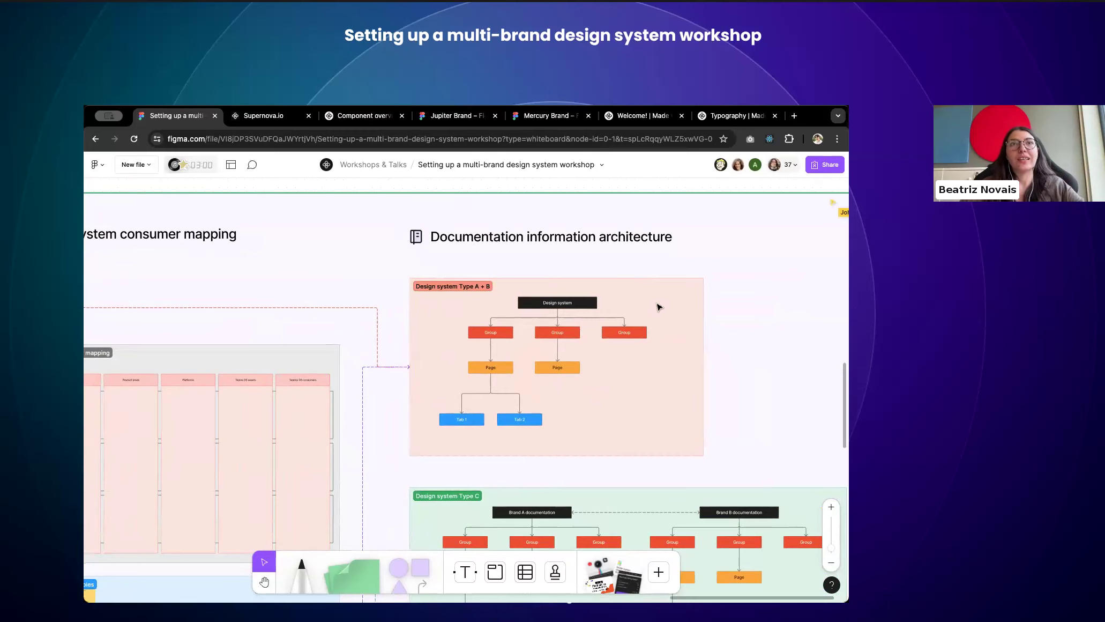
scroll(659, 306, down, 3)
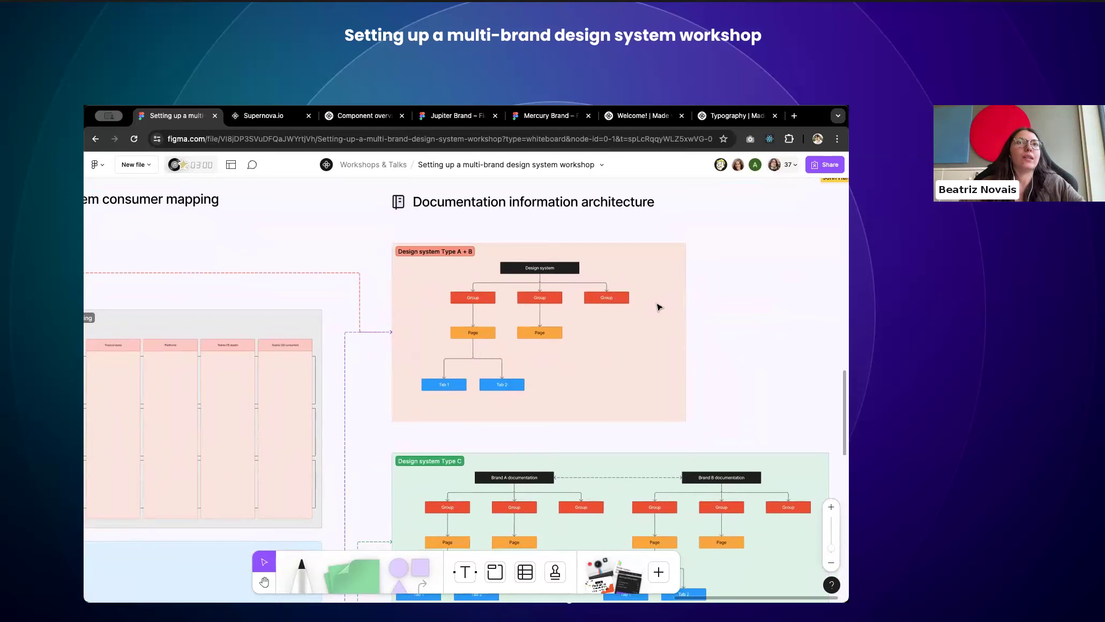
scroll(659, 307, down, 5)
scroll(511, 391, left, 3)
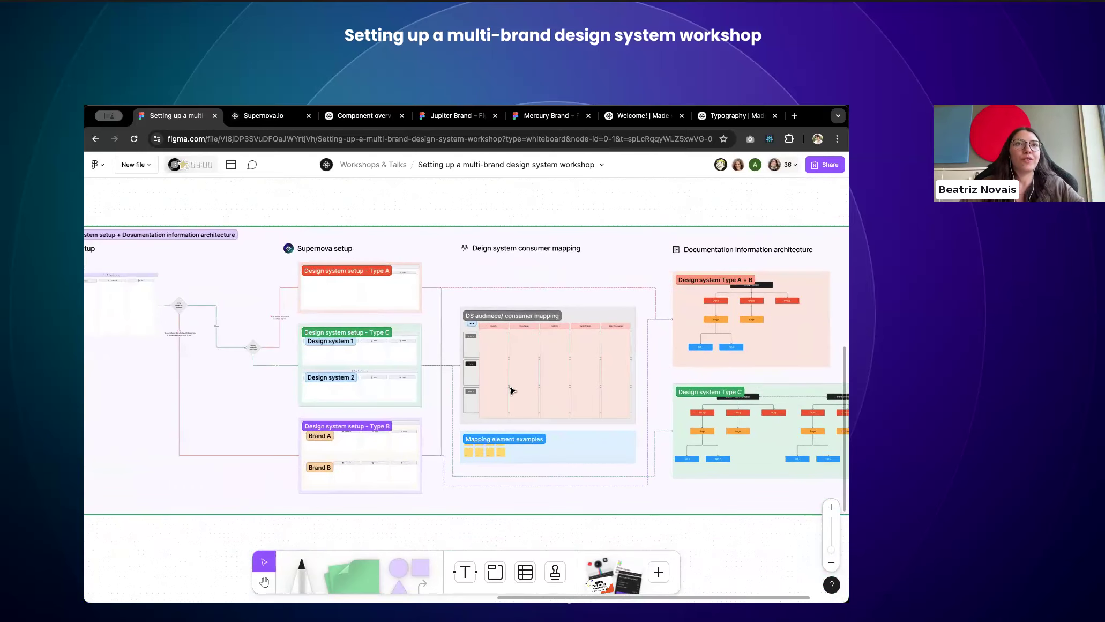
Step: Select the Design system Type A + B section under Documentation information architecture for a closer look
scroll(512, 390, right, 3)
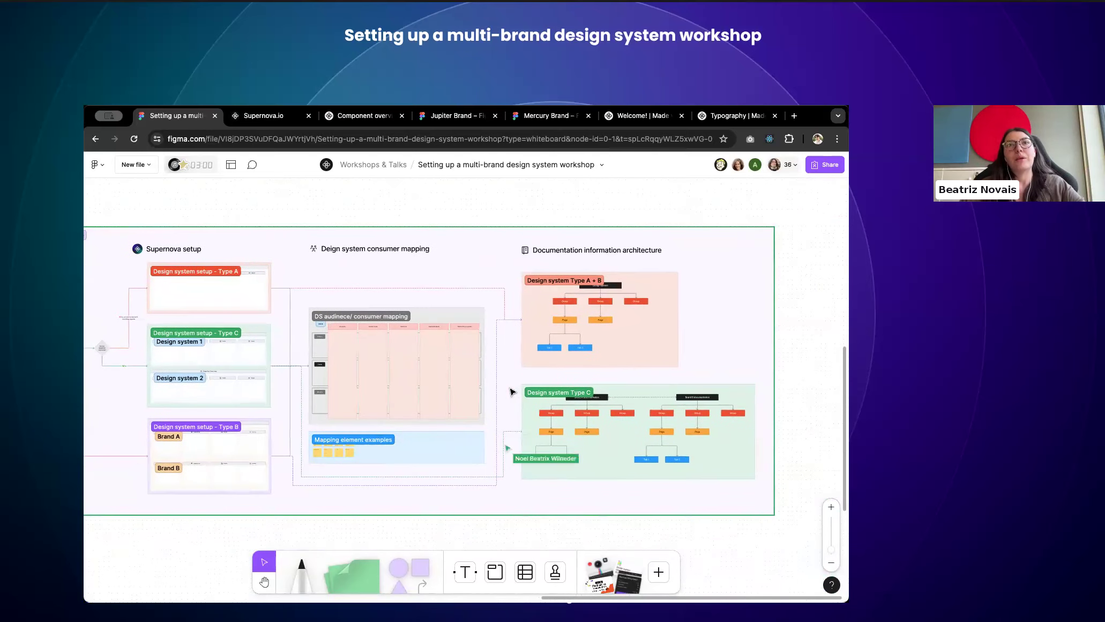
click(630, 284)
key(shift+2)
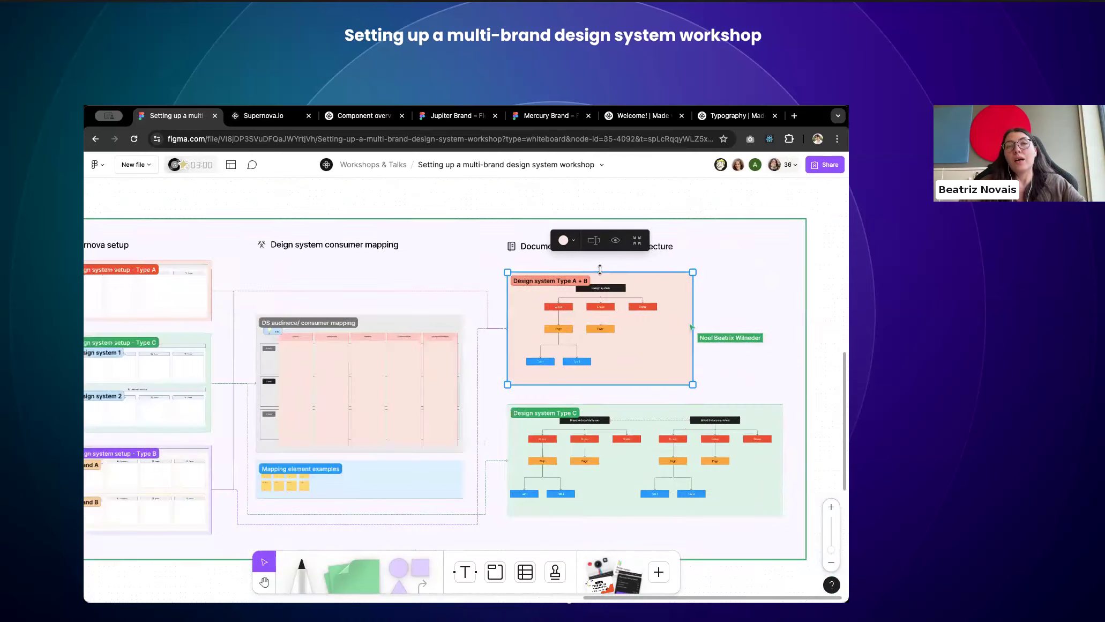
Step: Examine the Type A + B structure diagram up close, from the Design system box down to its groups, pages and tabs
scroll(638, 269, up, 3)
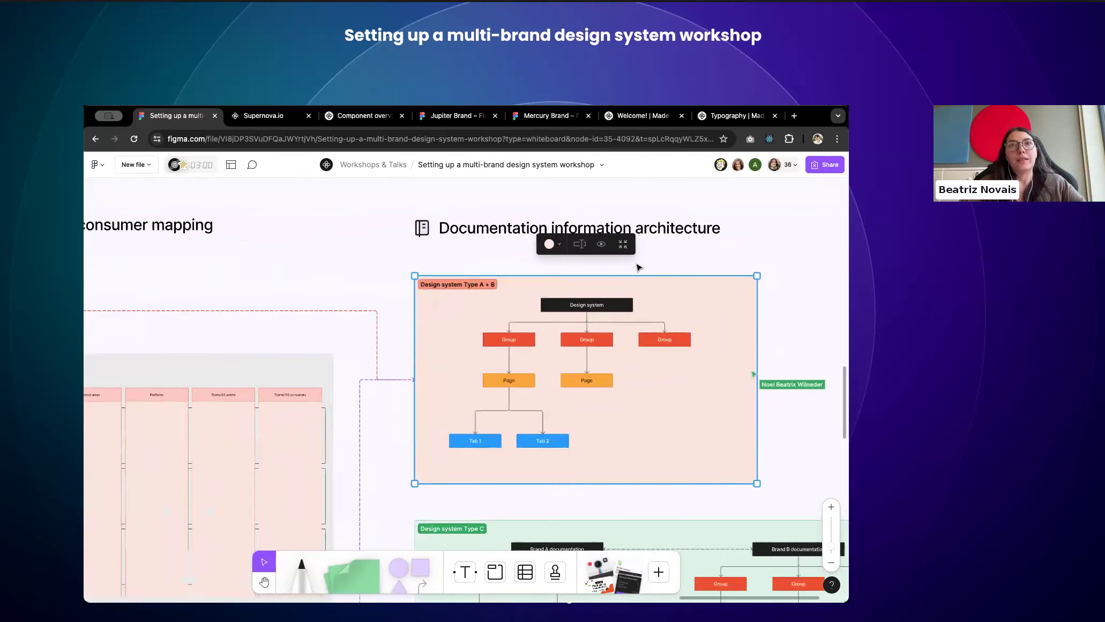
scroll(634, 328, up, 3)
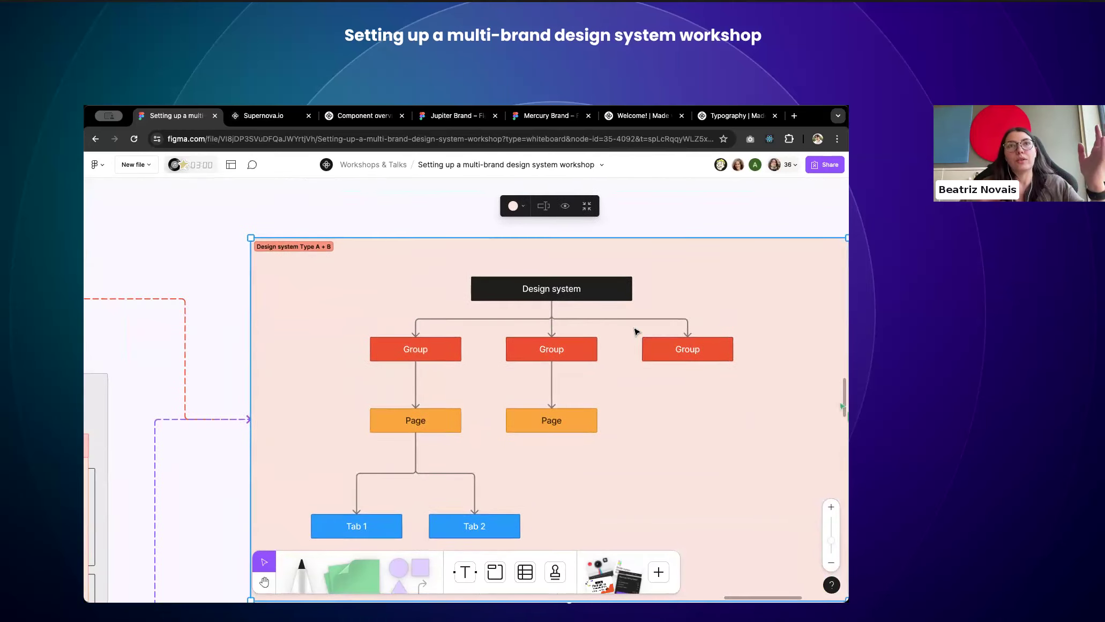
scroll(637, 332, down, 2)
scroll(637, 332, right, 2)
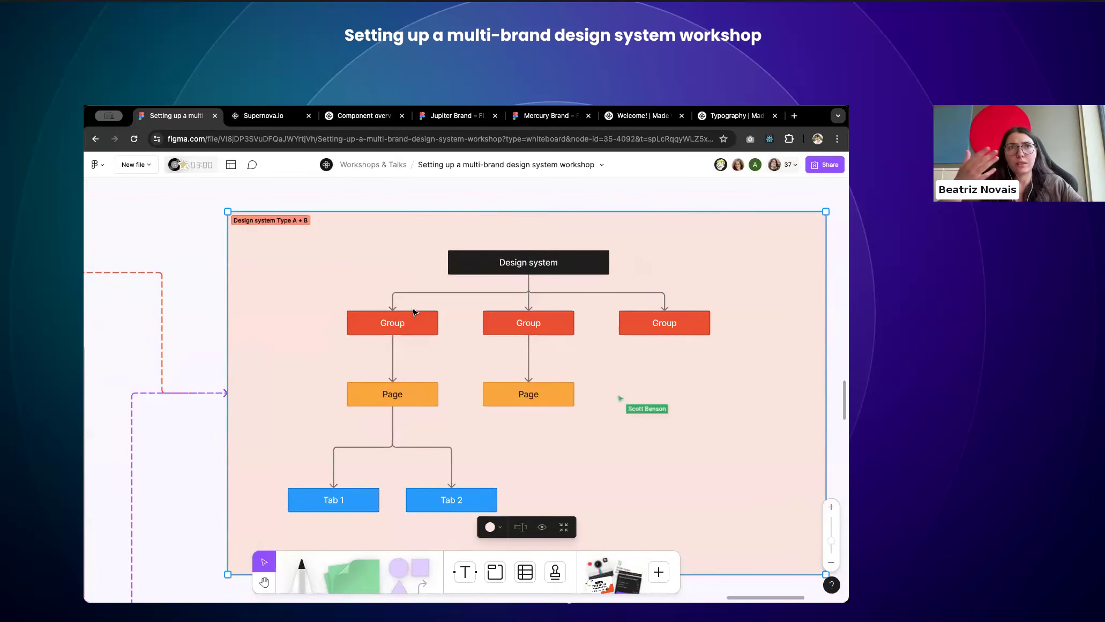
Step: Switch to Supernova to open the Type C design system's documentation pages, and return to the FigJam workshop board
click(269, 120)
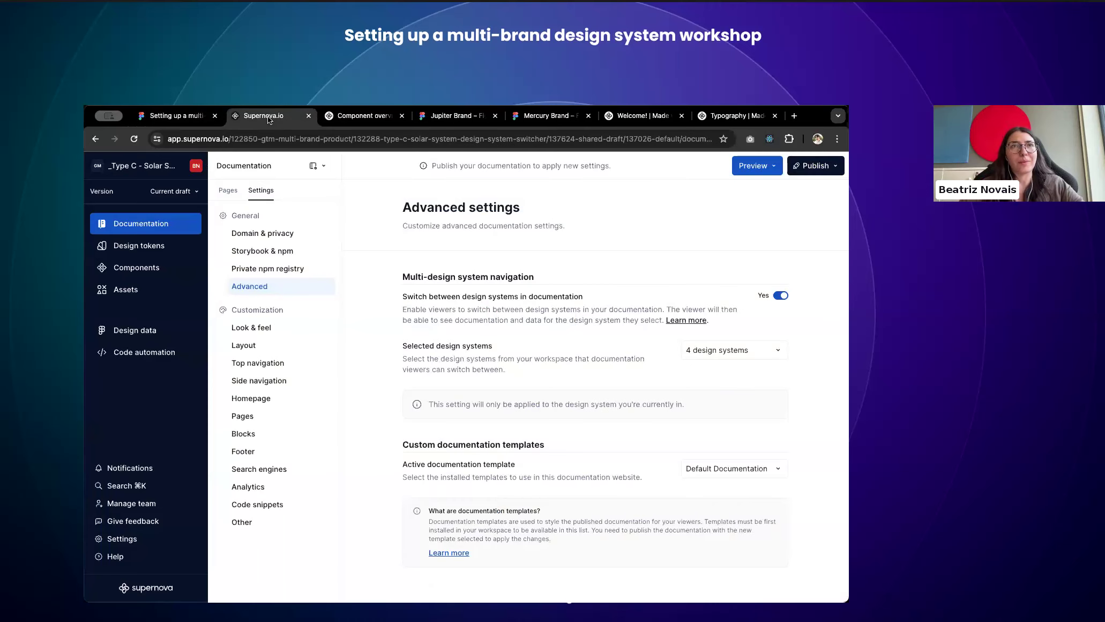
click(155, 225)
click(145, 116)
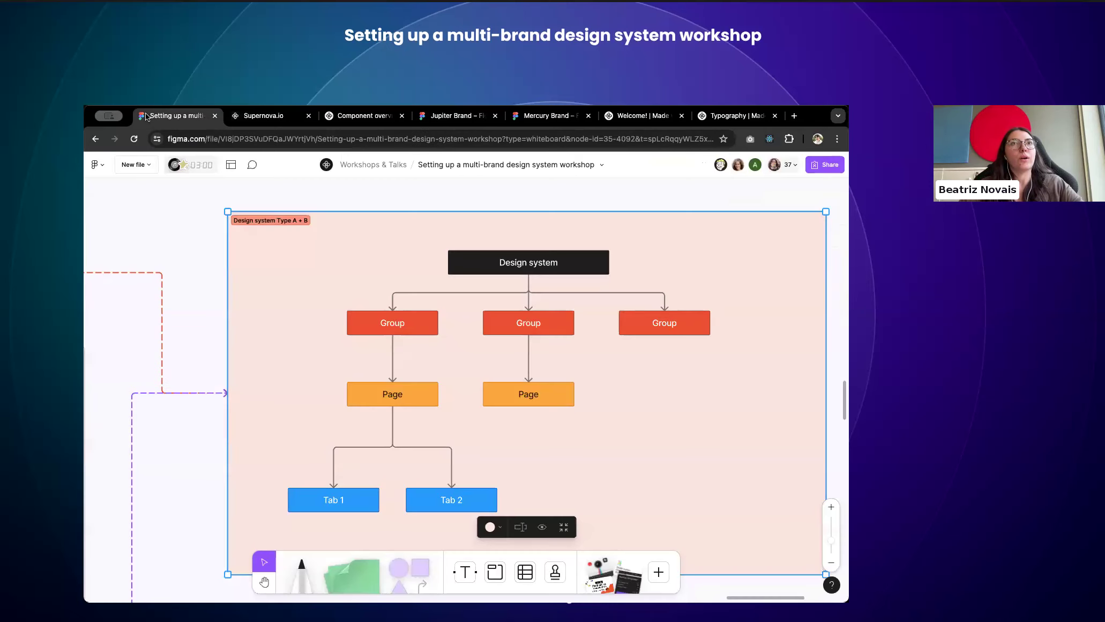
Step: Point out the Design system box and the first Group box in the Type A + B diagram by selecting each
scroll(555, 341, down, 2)
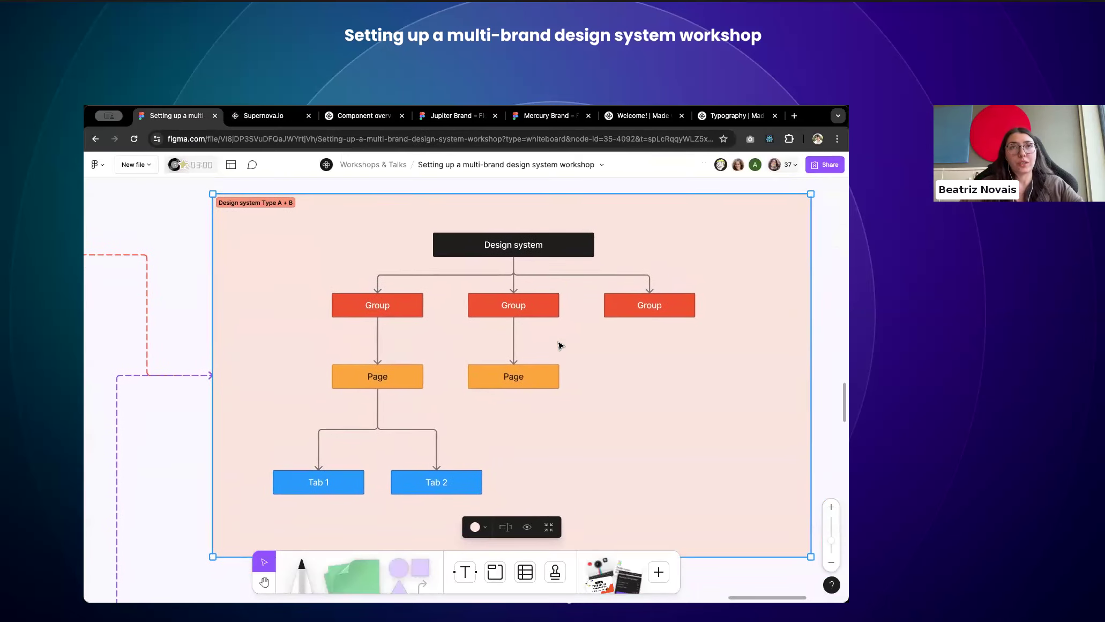
click(528, 256)
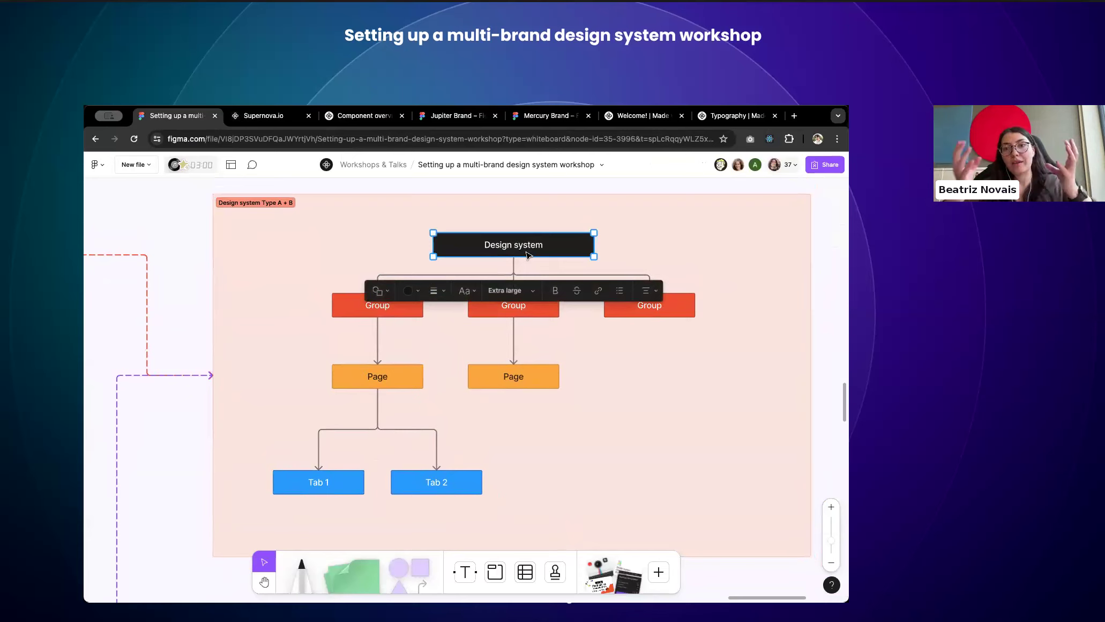
click(333, 304)
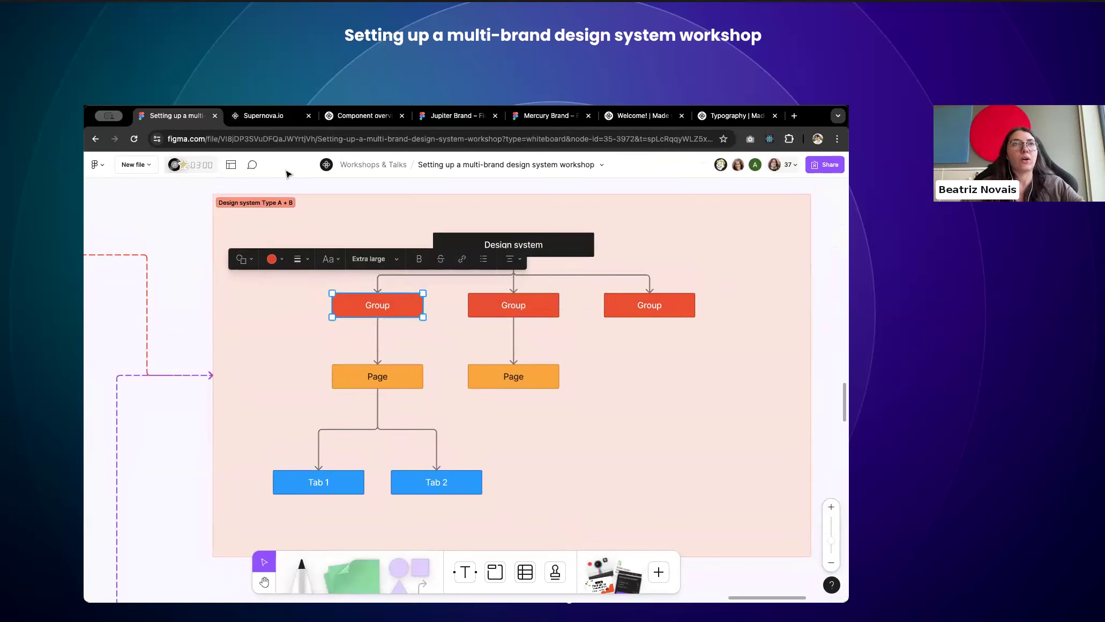
Step: Switch to Supernova and open the _Type A - Solar System (Themes as brands) design system
click(258, 116)
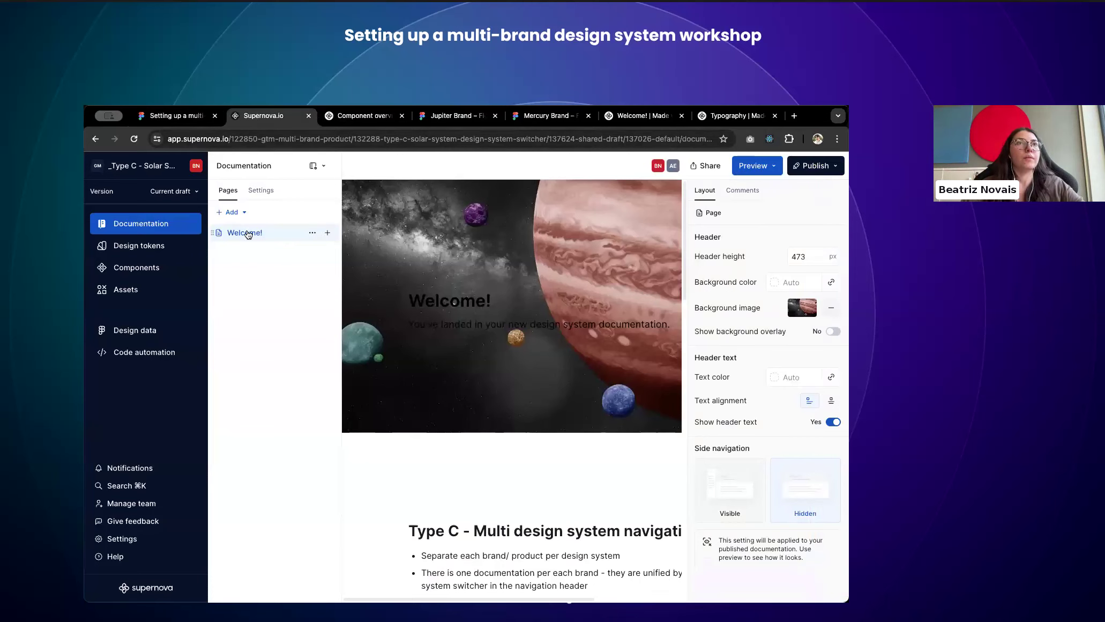
click(172, 166)
mouse_move(179, 202)
mouse_move(169, 225)
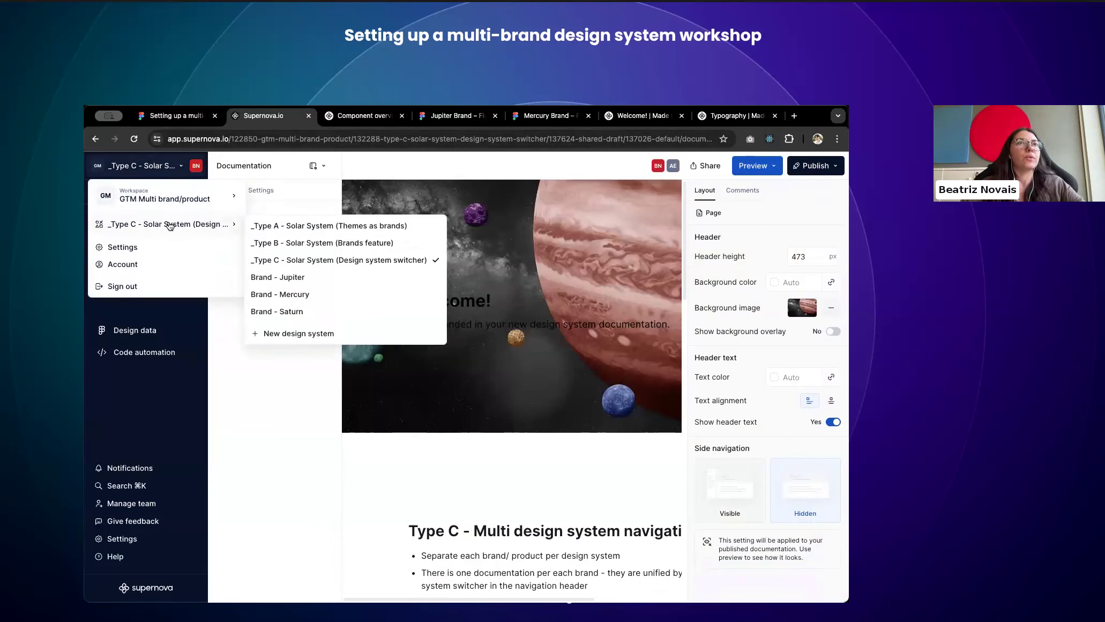
click(298, 229)
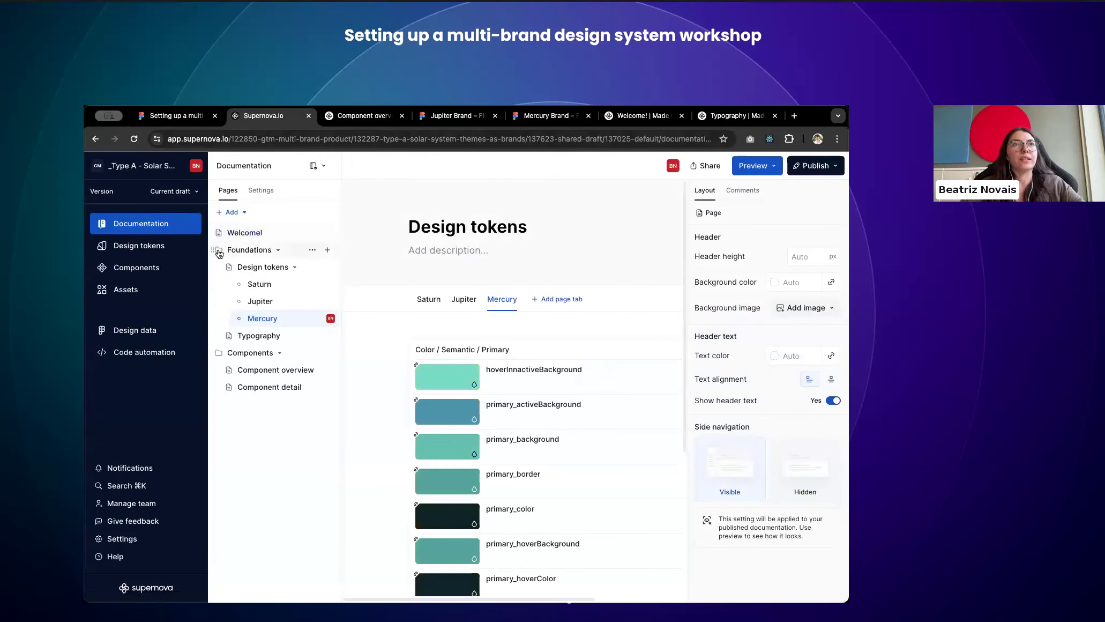
Step: Check the options for adding a page or group, and open the Foundations section in the published Solar System documentation
click(242, 215)
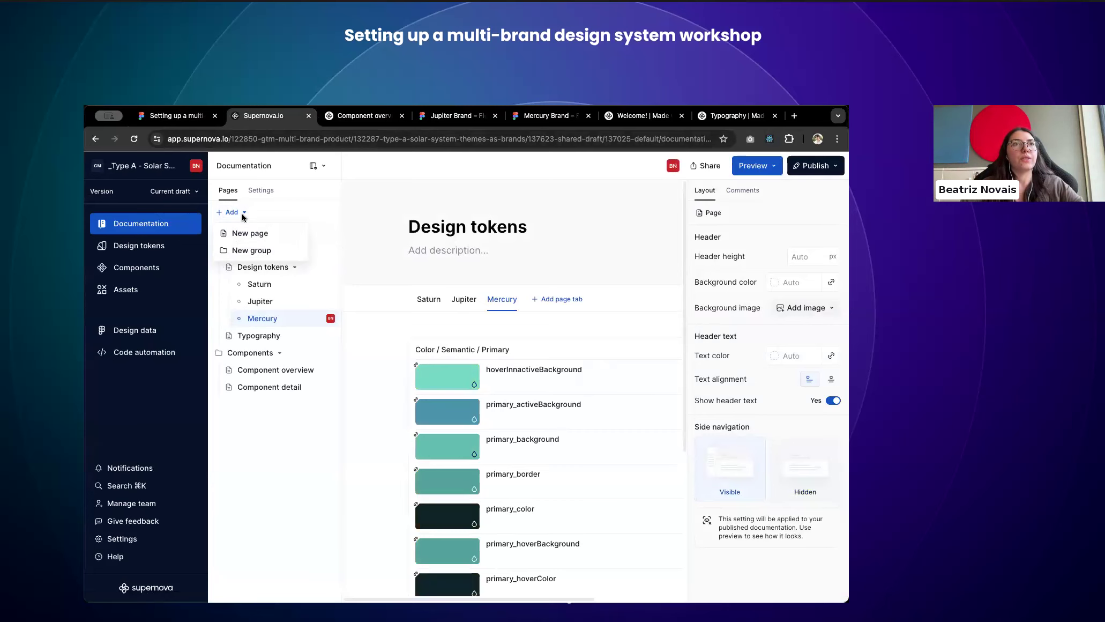
click(349, 119)
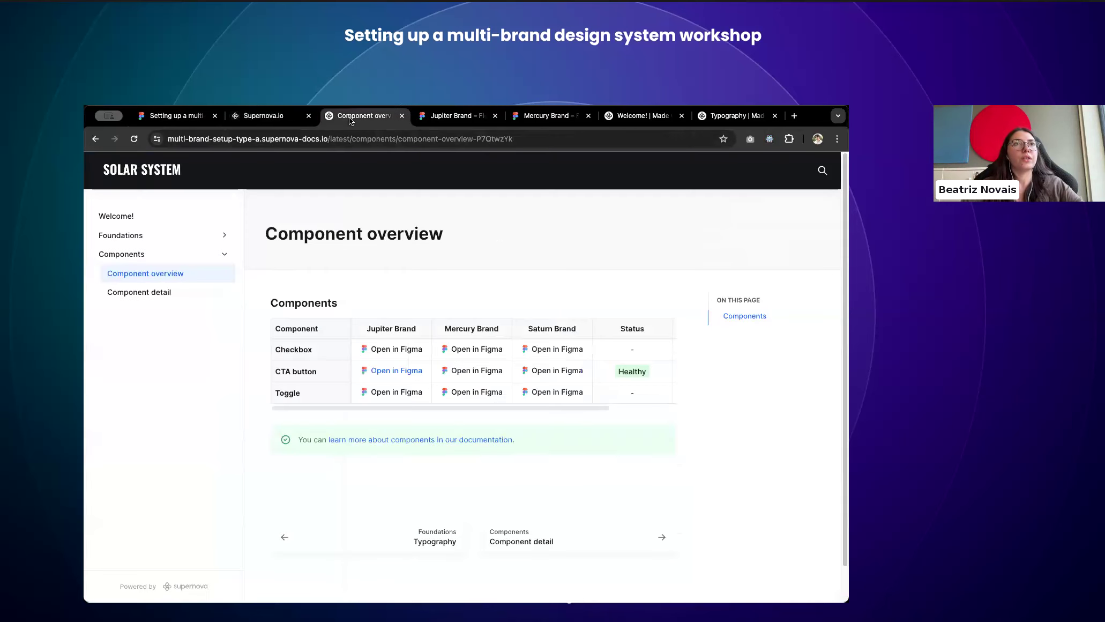
click(107, 218)
click(119, 235)
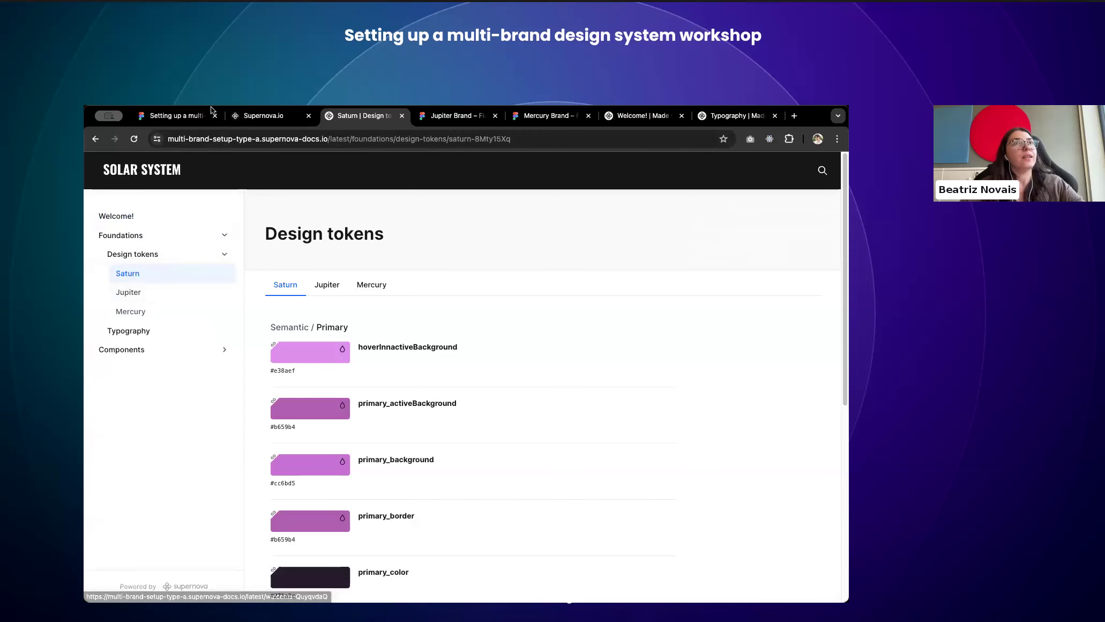
Step: Compare the Design tokens page in the Supernova editor with its published version and view the Jupiter tokens there
click(257, 119)
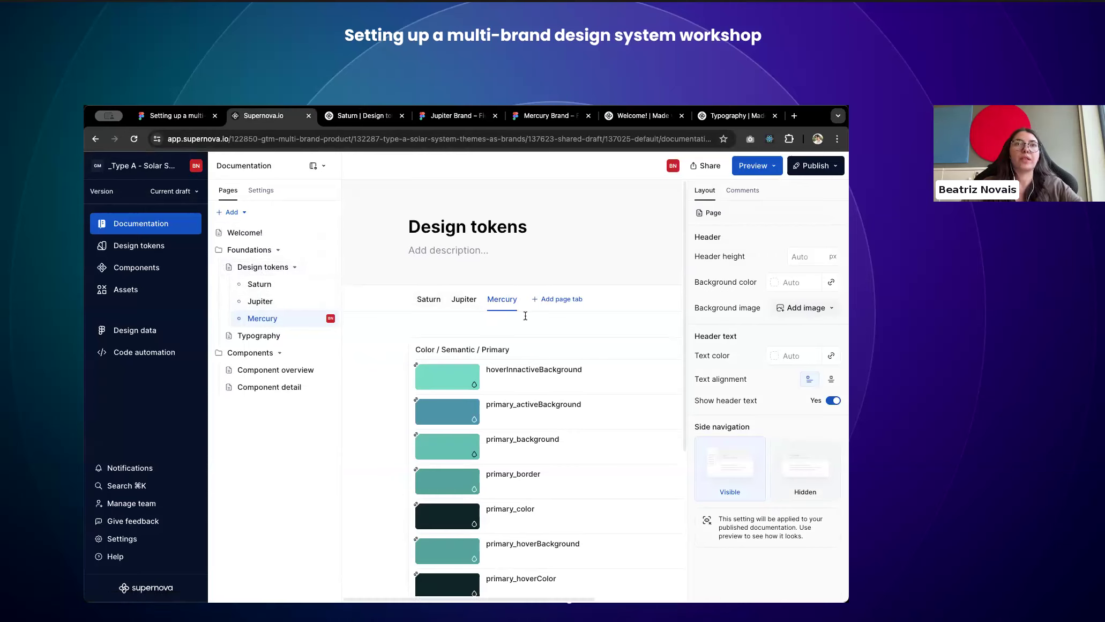
click(359, 123)
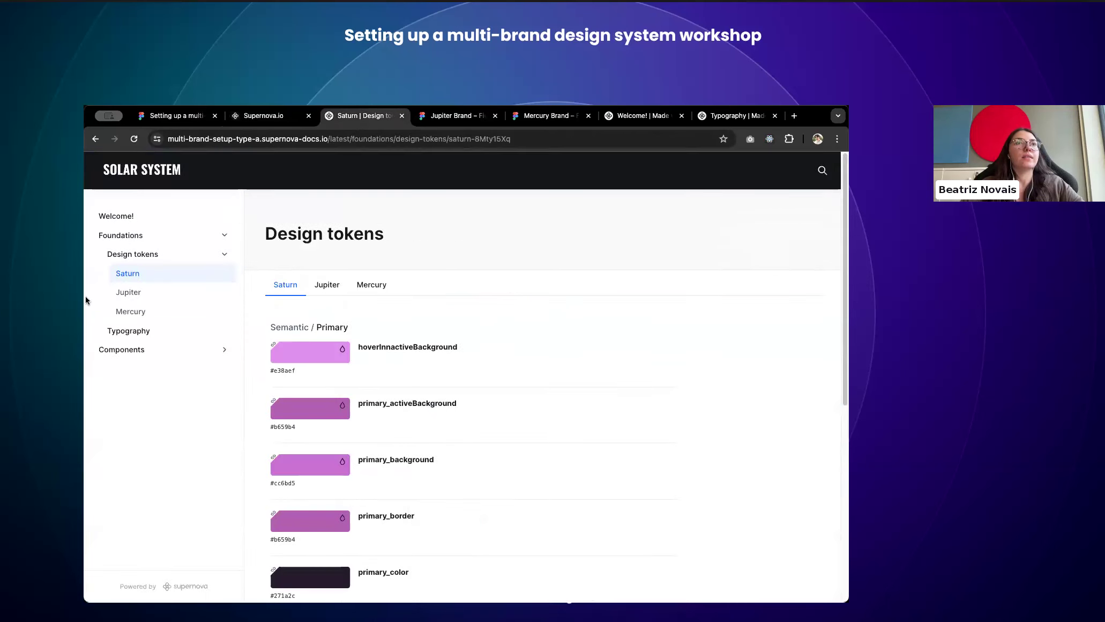
click(326, 285)
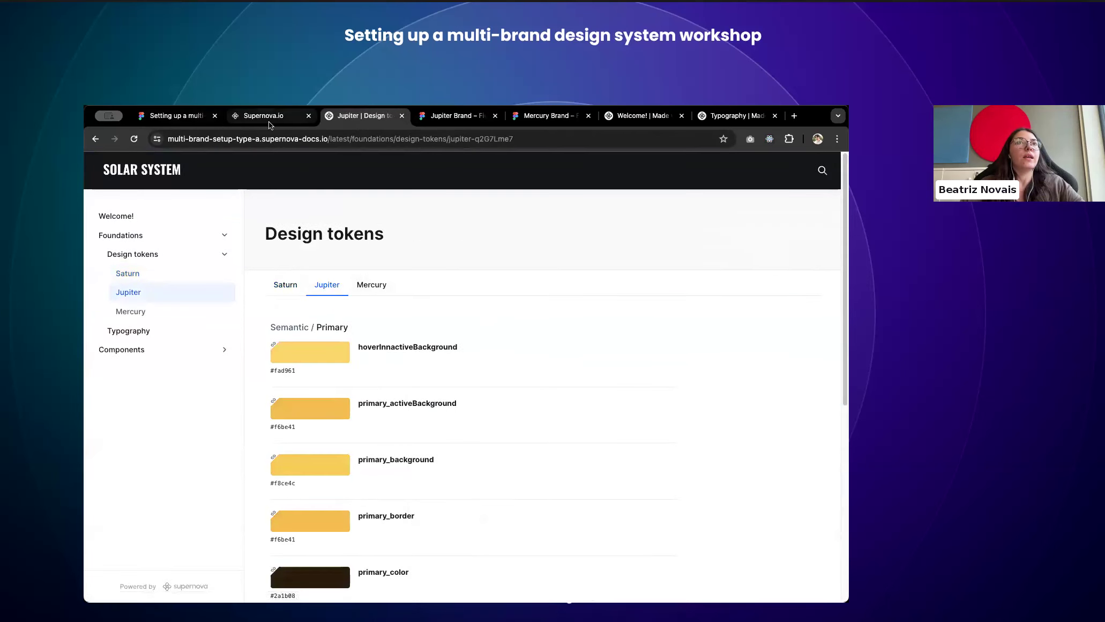
Step: Back in the Supernova editor, change the documentation's navigation layout to Top and side
click(269, 123)
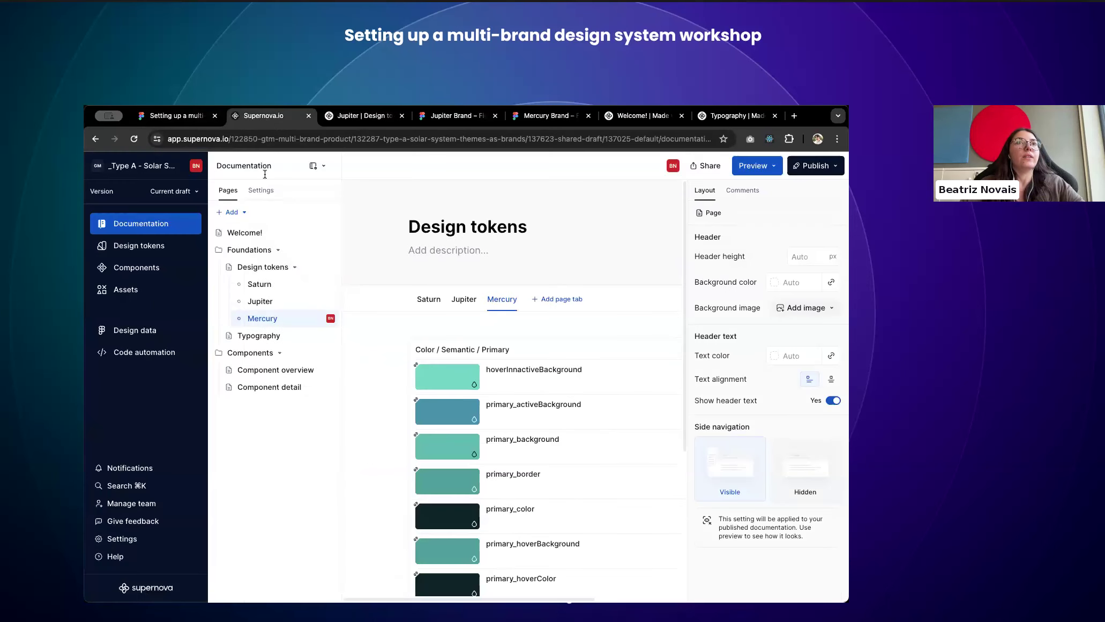
click(323, 168)
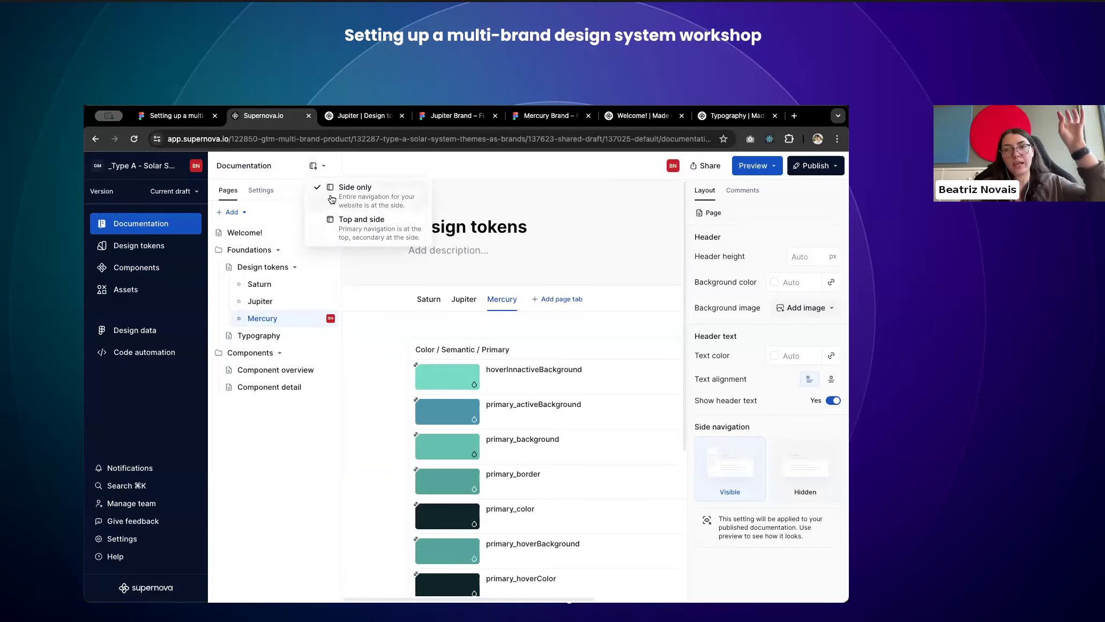
click(359, 228)
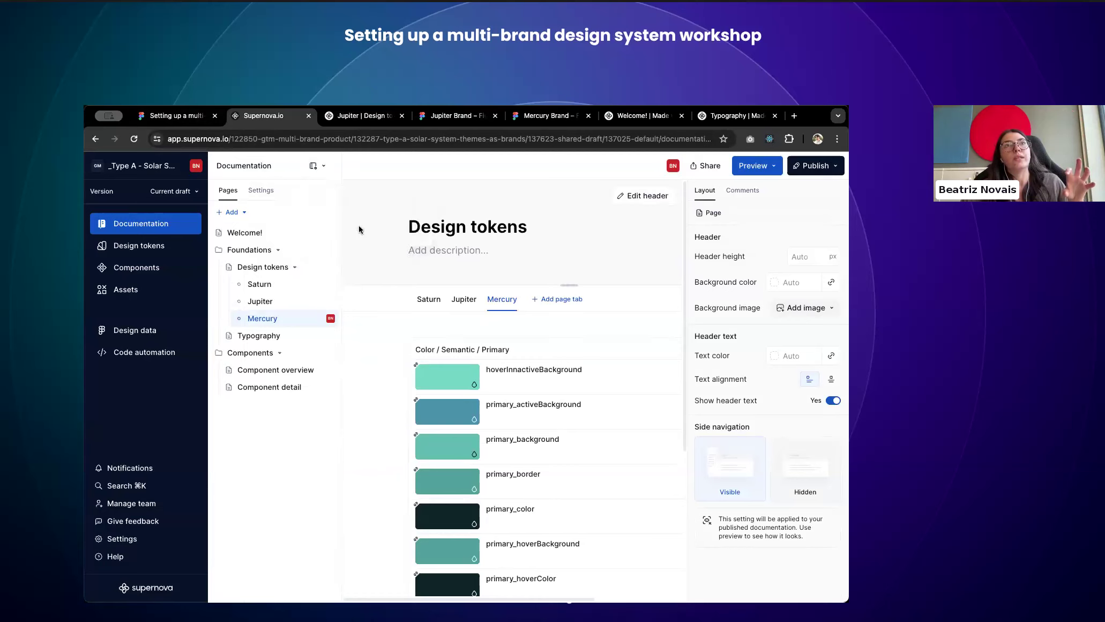
click(315, 165)
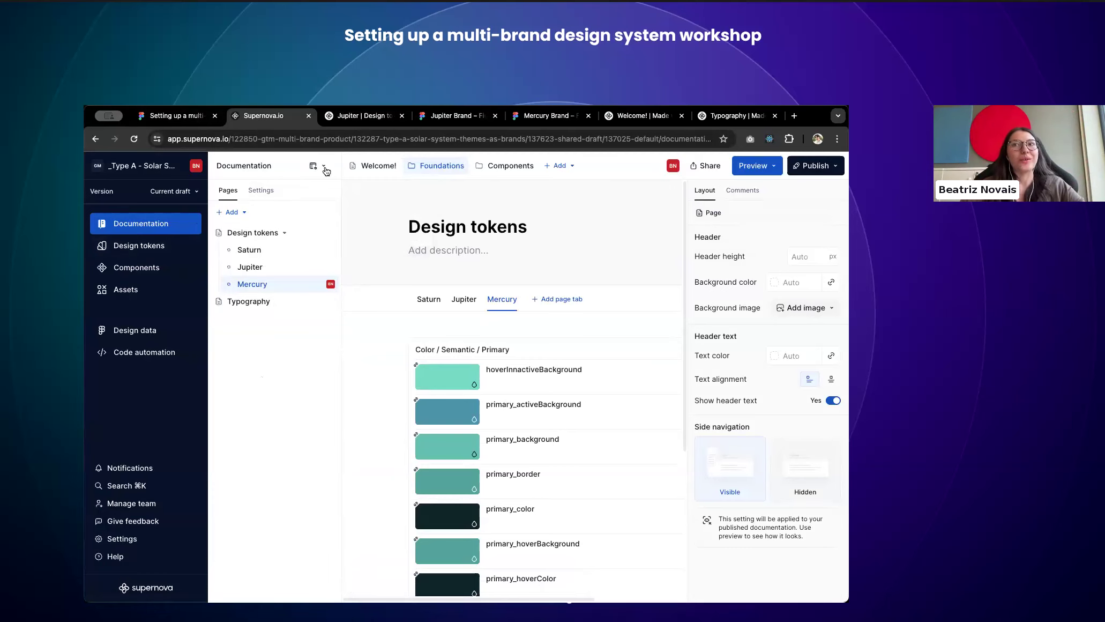
Step: Switch to the FigJam workshop board and clear the selection in the Type A + B diagram
click(180, 116)
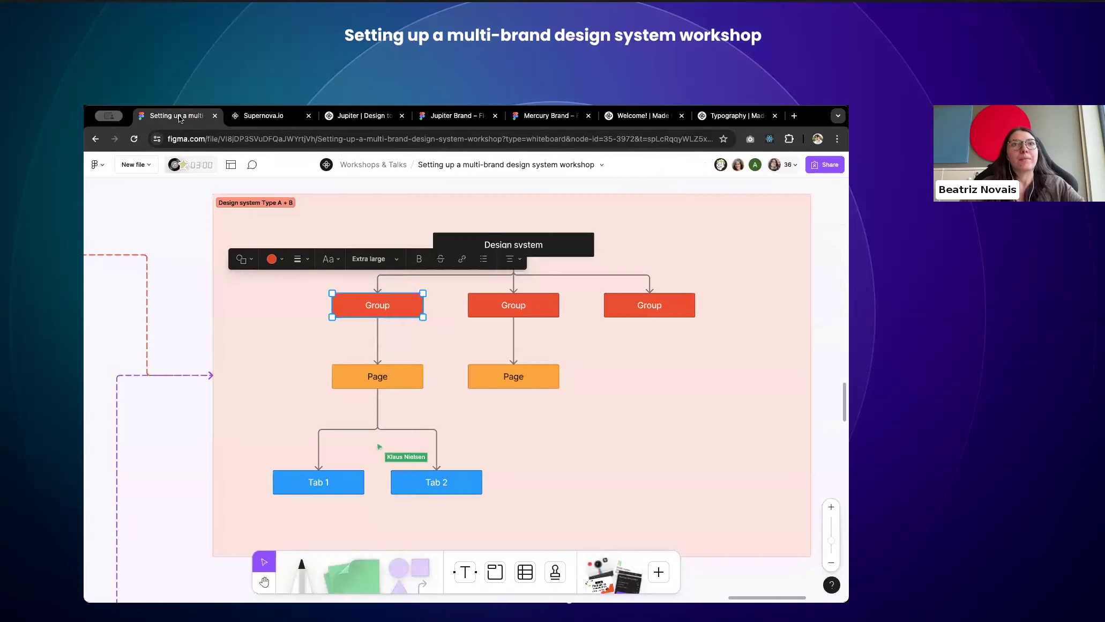
click(455, 417)
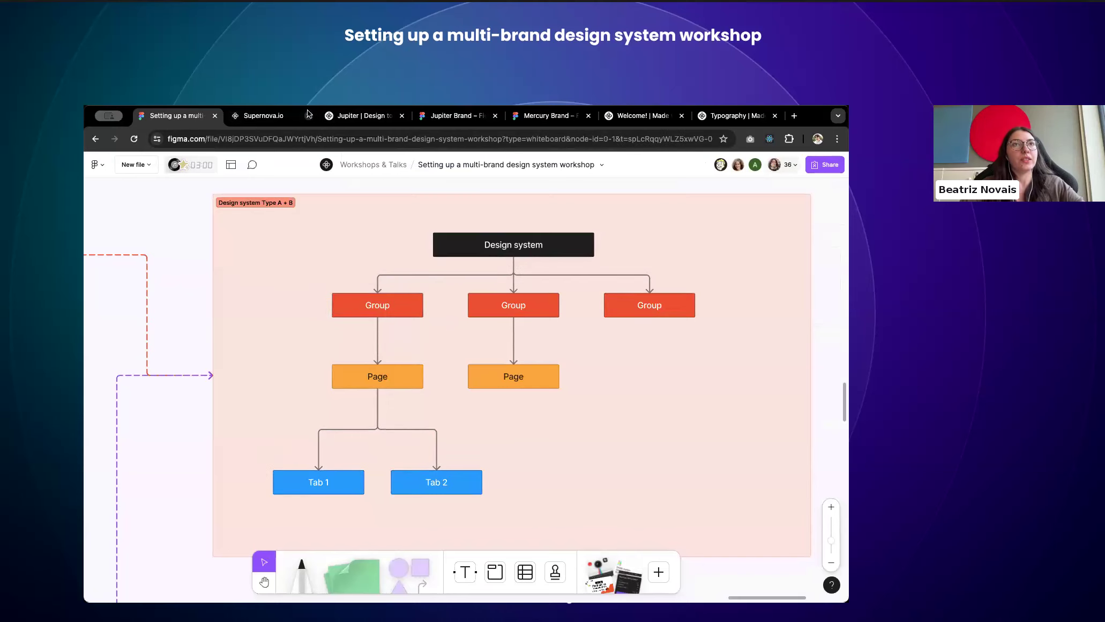
Step: In Supernova, insert a Tabs block at the end of the Mercury design tokens page and collapse the main sidebar
click(255, 119)
scroll(485, 307, down, 5)
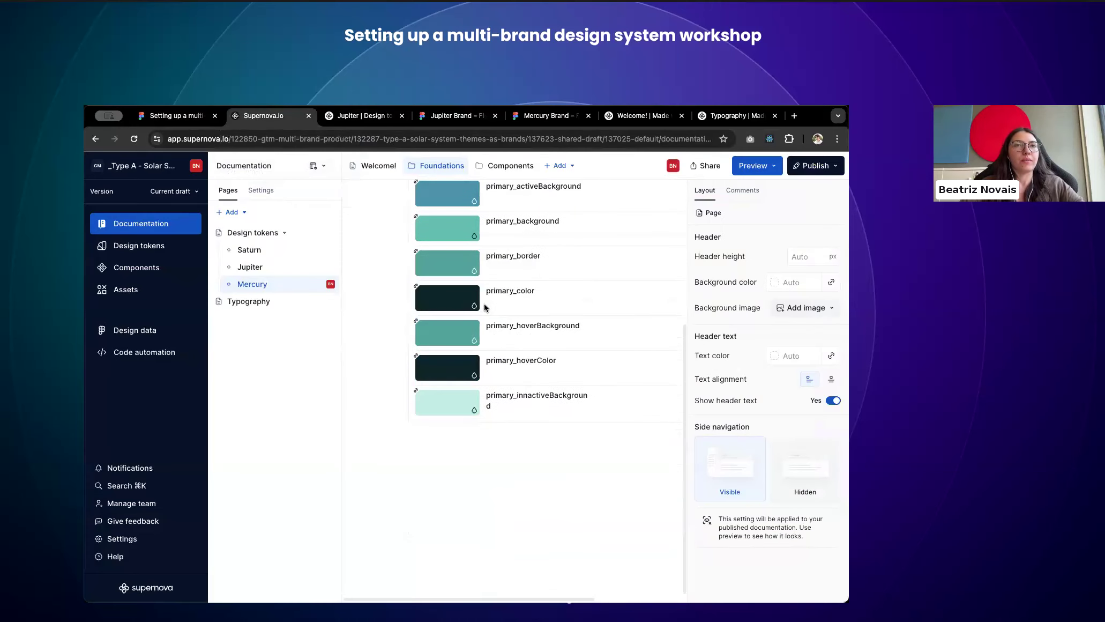
click(482, 521)
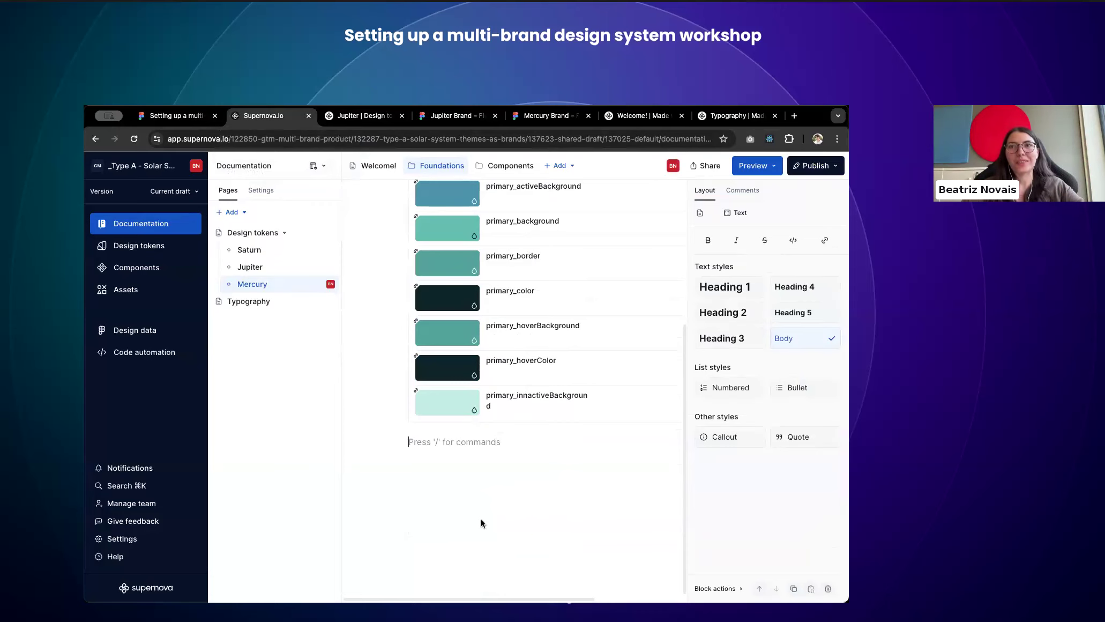
text(/tab)
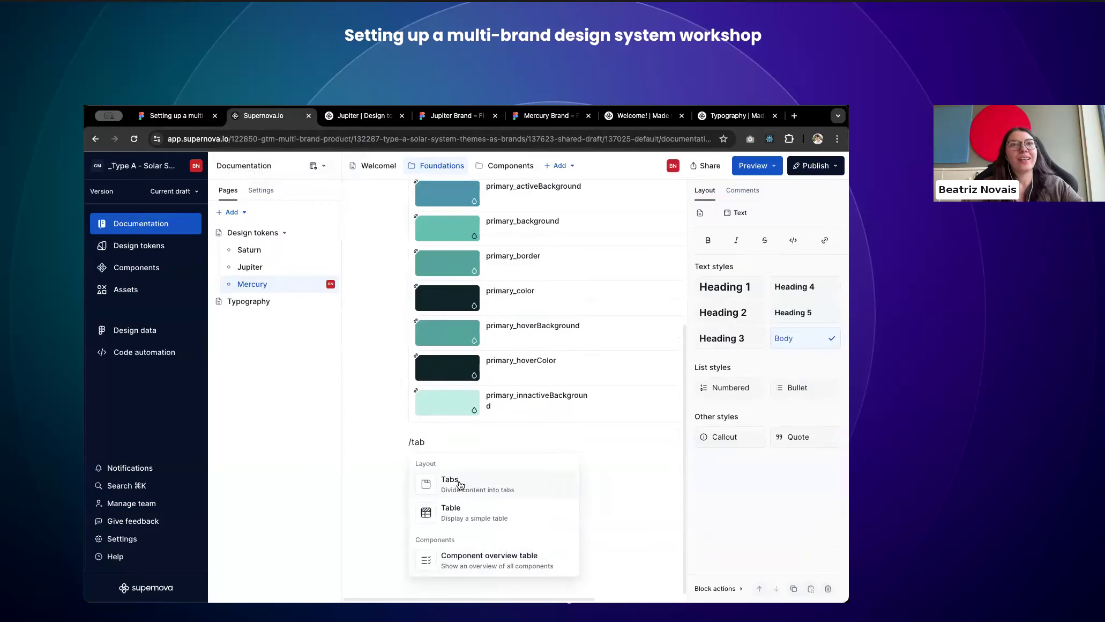
click(472, 479)
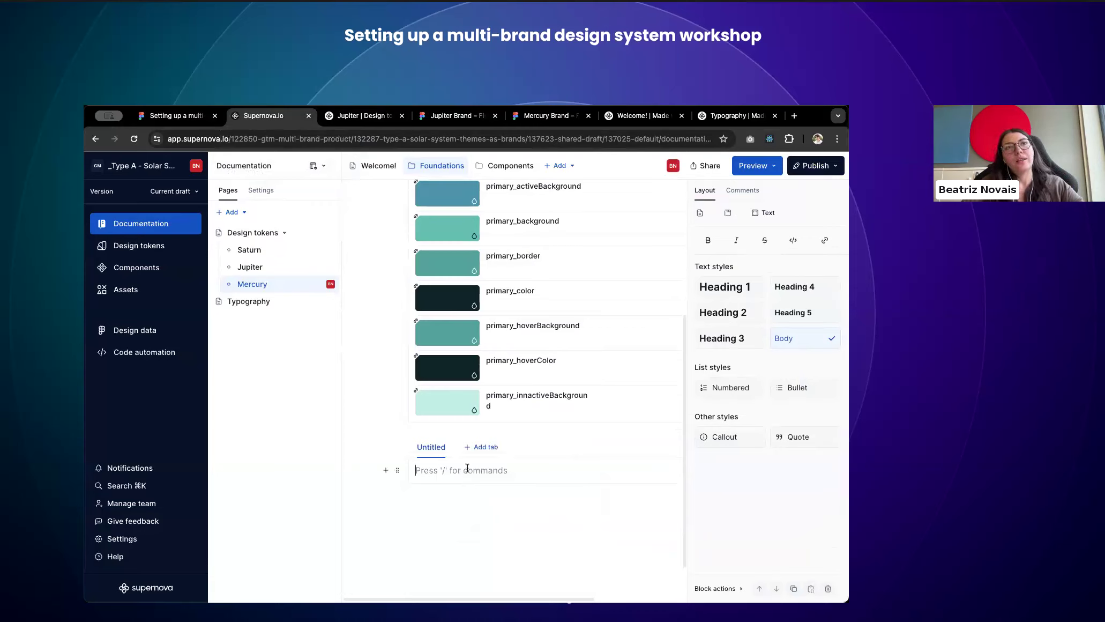
click(197, 179)
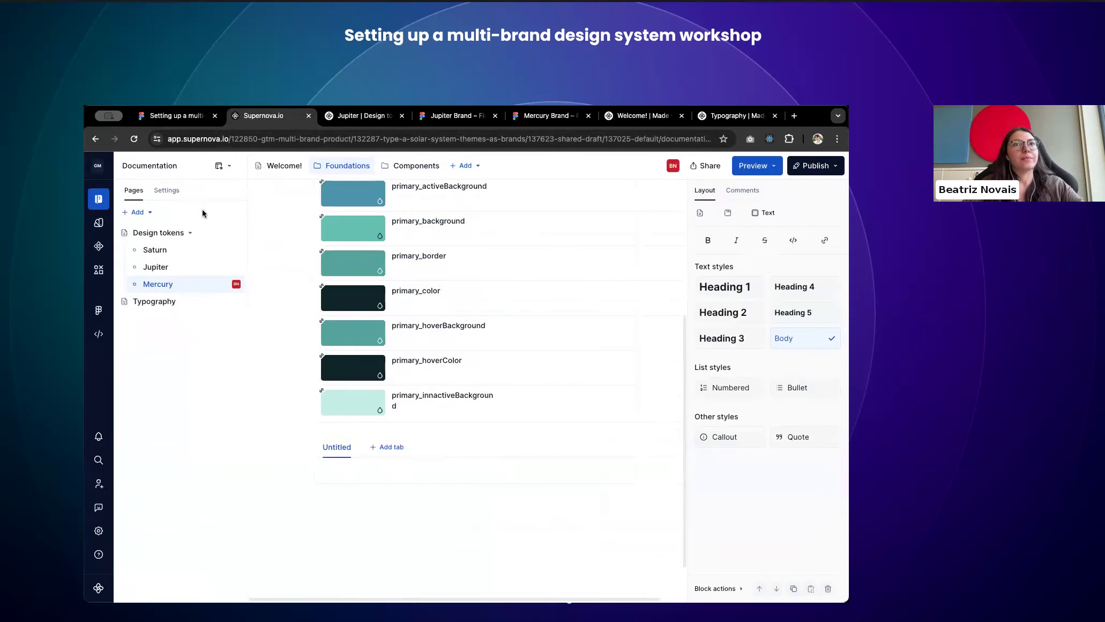
Step: Try the Pills and Accordion layouts on the new Tabs block and settle on Pills
click(374, 471)
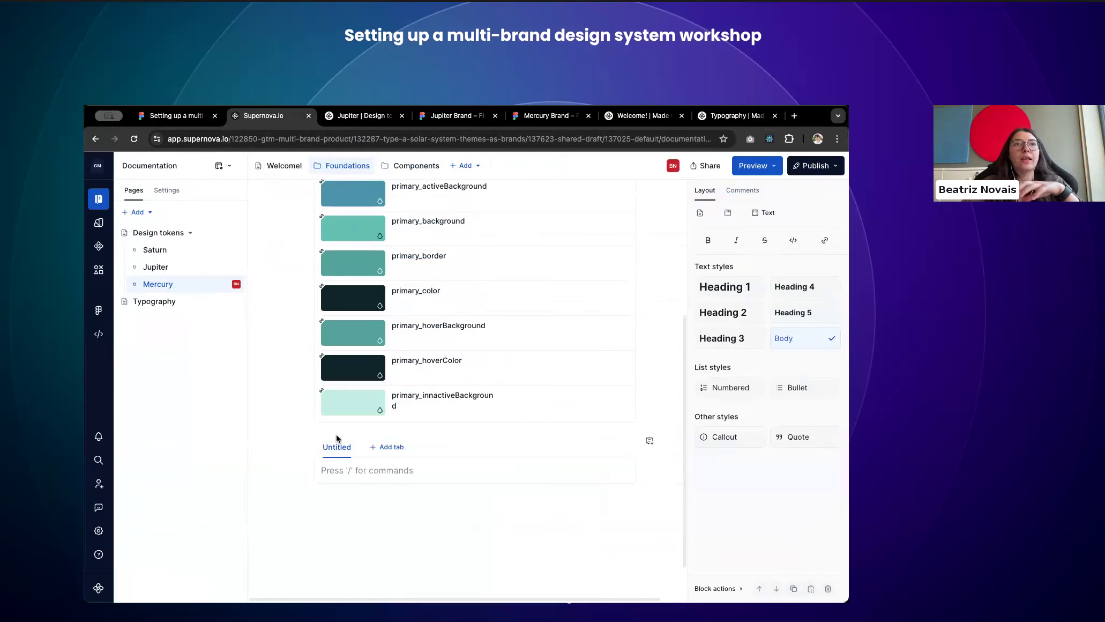
click(303, 443)
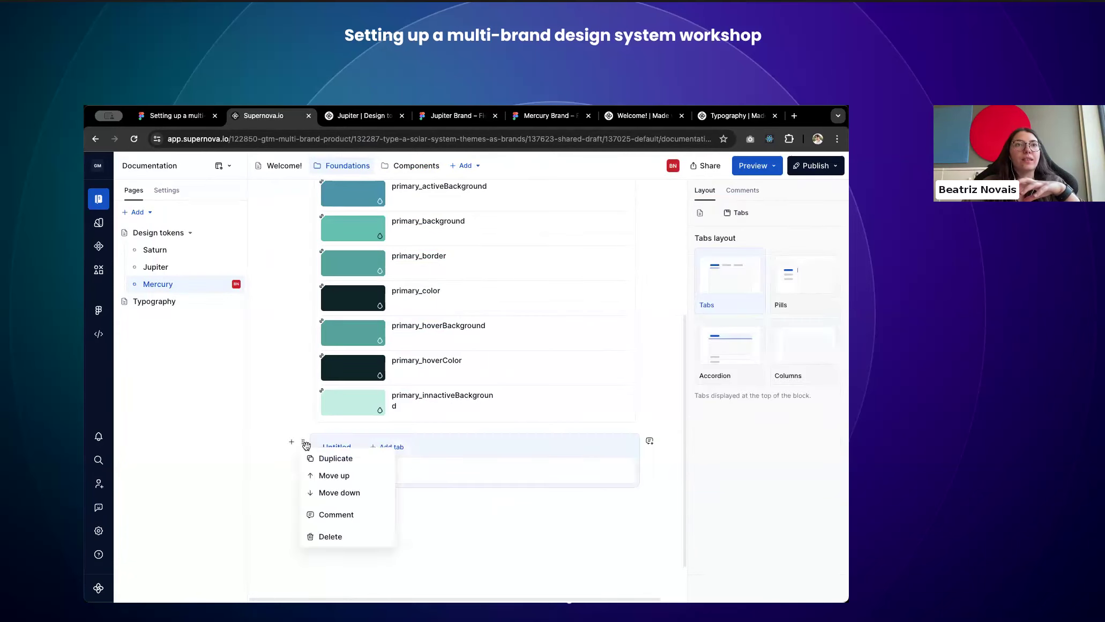
click(805, 288)
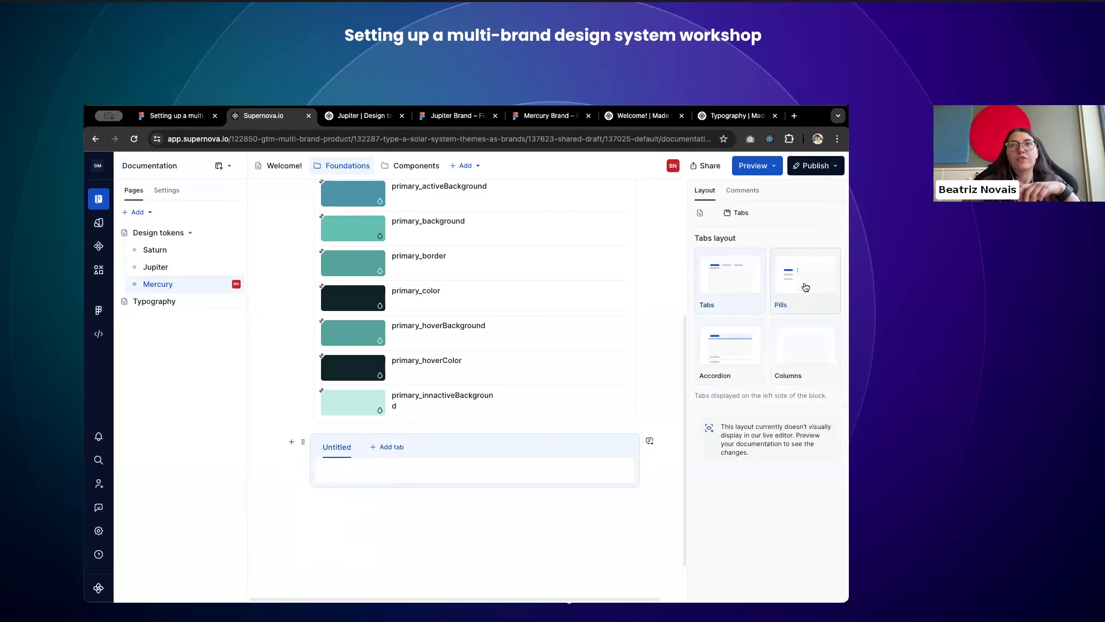
click(745, 358)
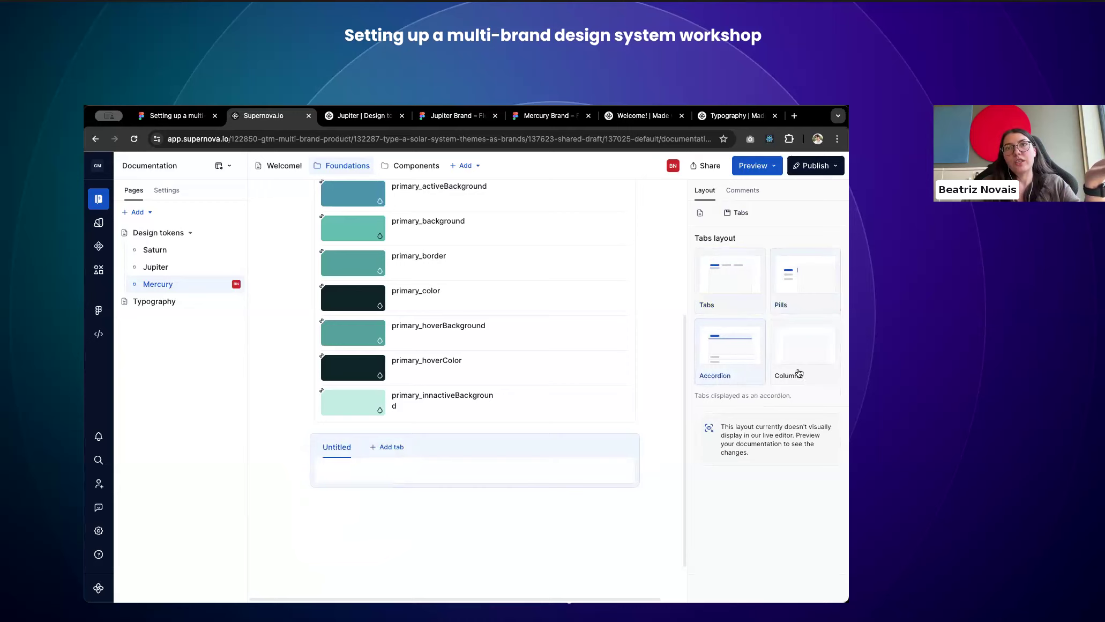
click(787, 298)
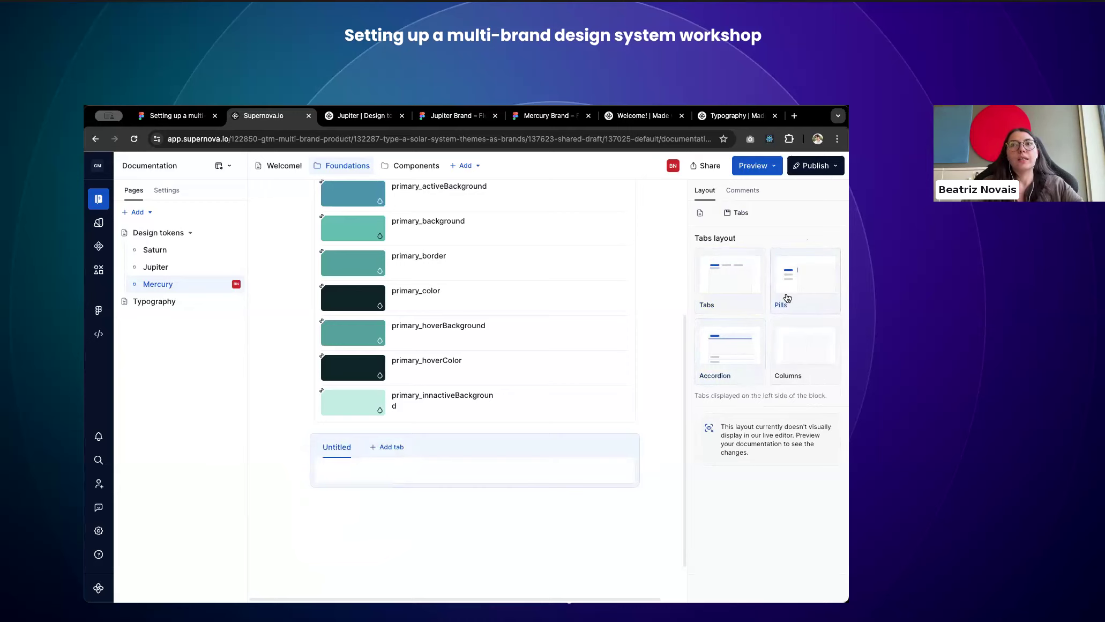
click(361, 518)
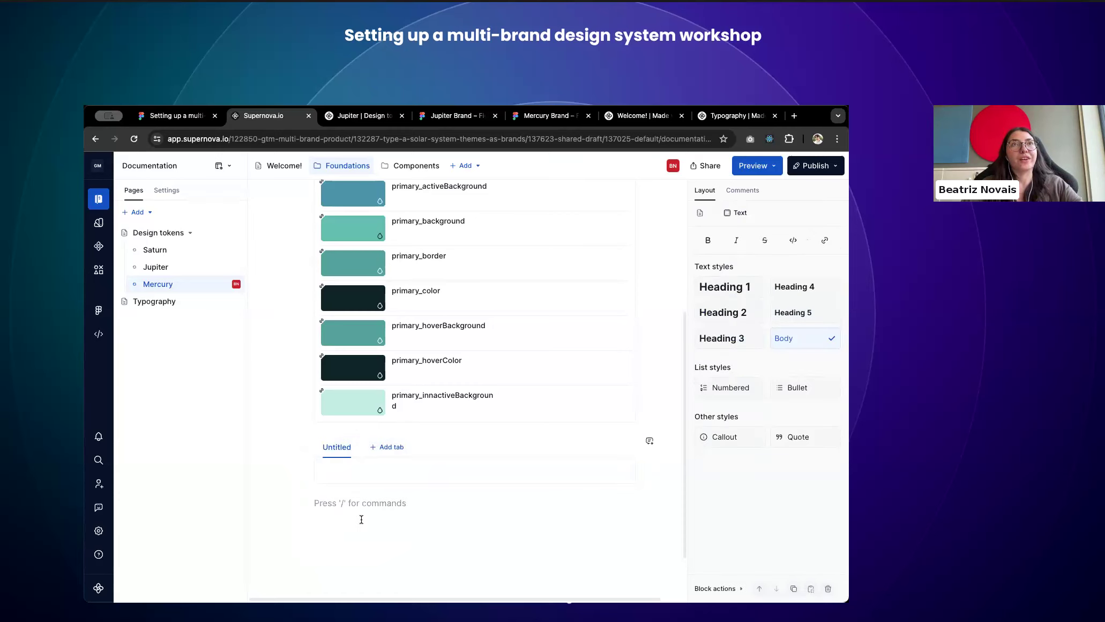
Step: In the published Solar System documentation, open the Welcome page and jump between its Type A and other multi-brand example sections
click(345, 117)
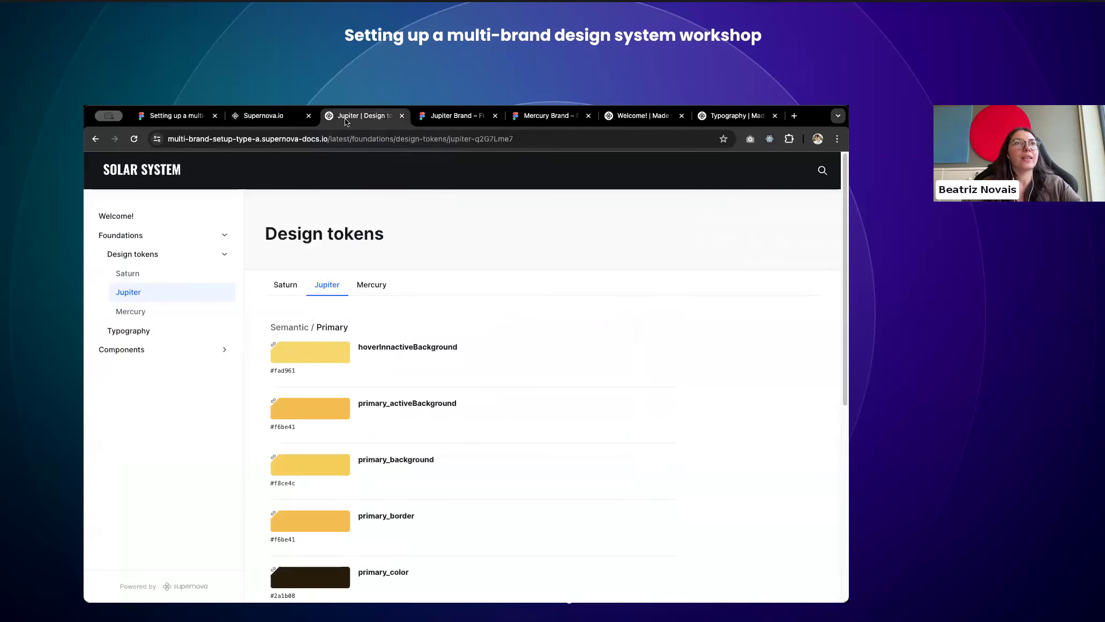
click(140, 223)
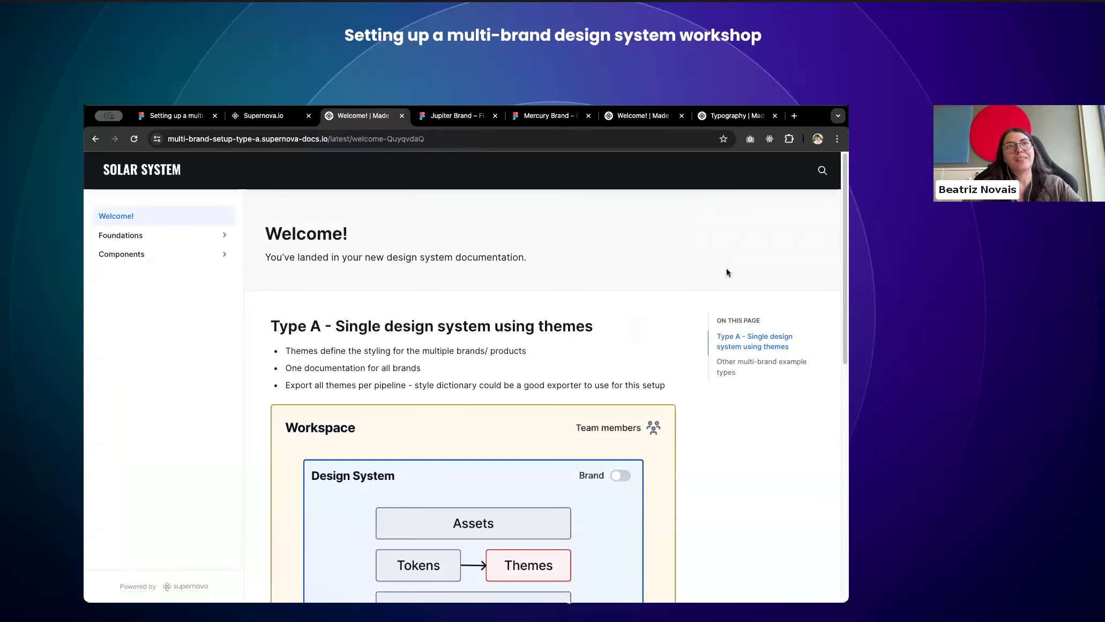
click(723, 369)
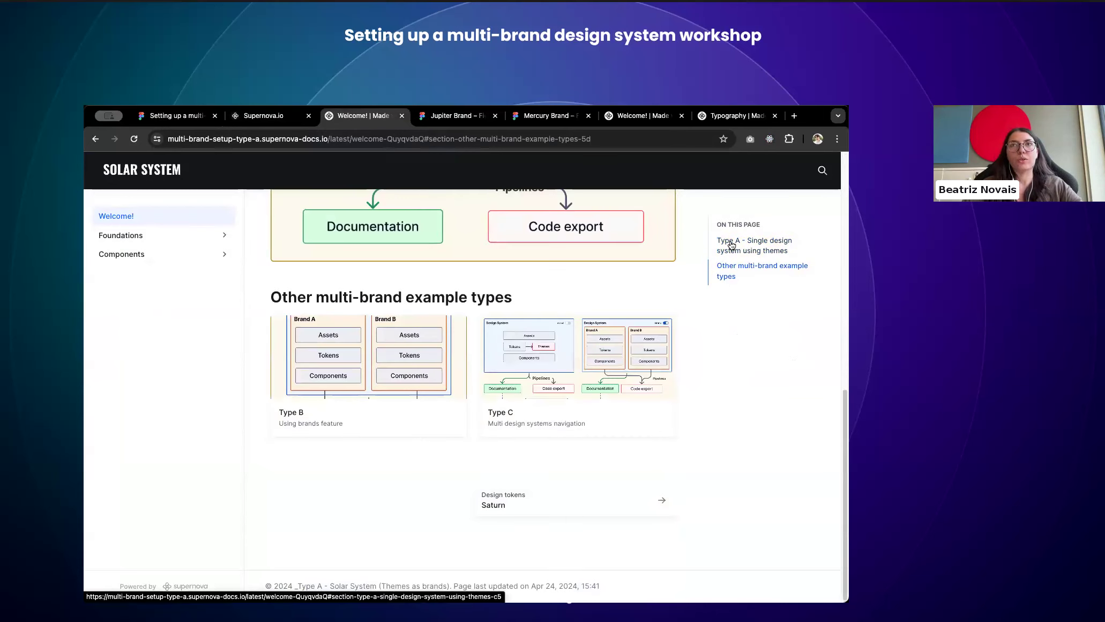
click(731, 245)
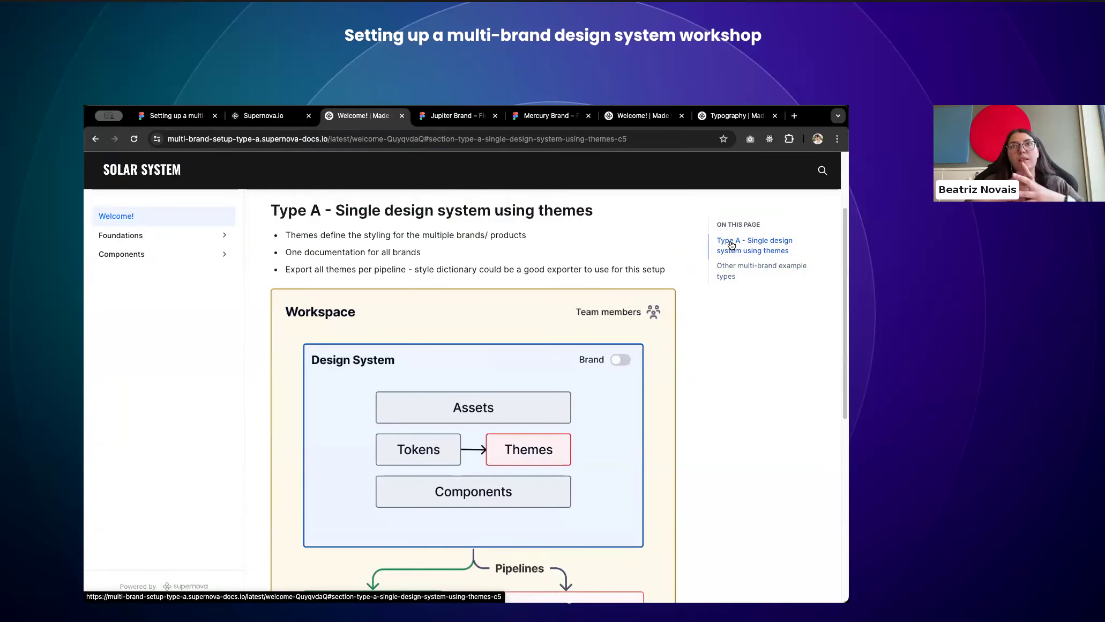
click(725, 271)
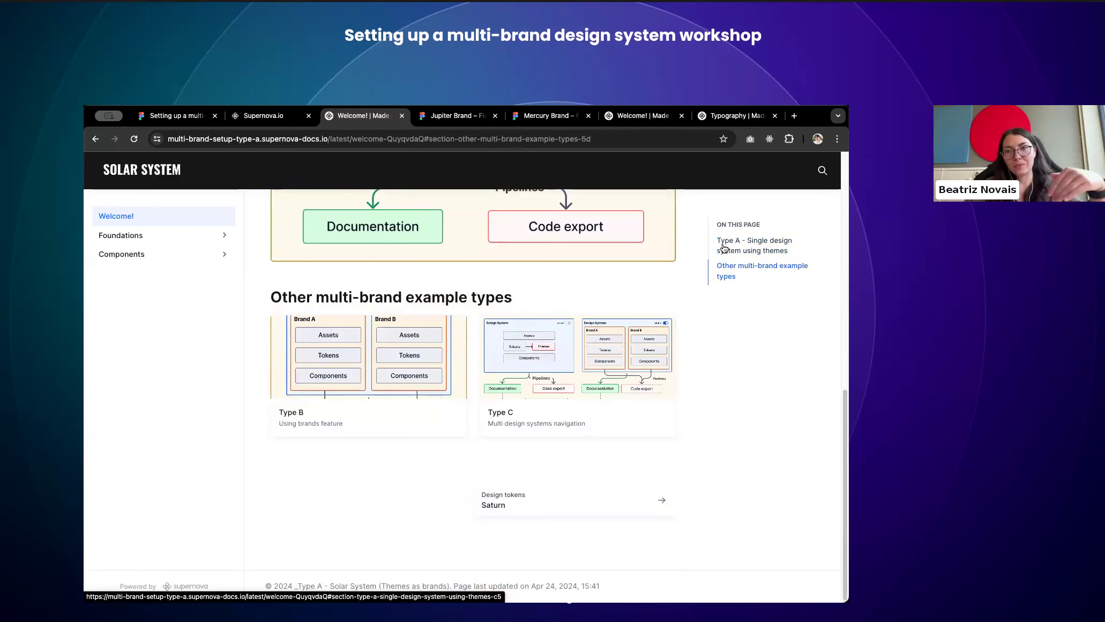
Step: In the Supernova editor, insert an empty Heading 4 block below the Tabs block on the Mercury page
click(262, 116)
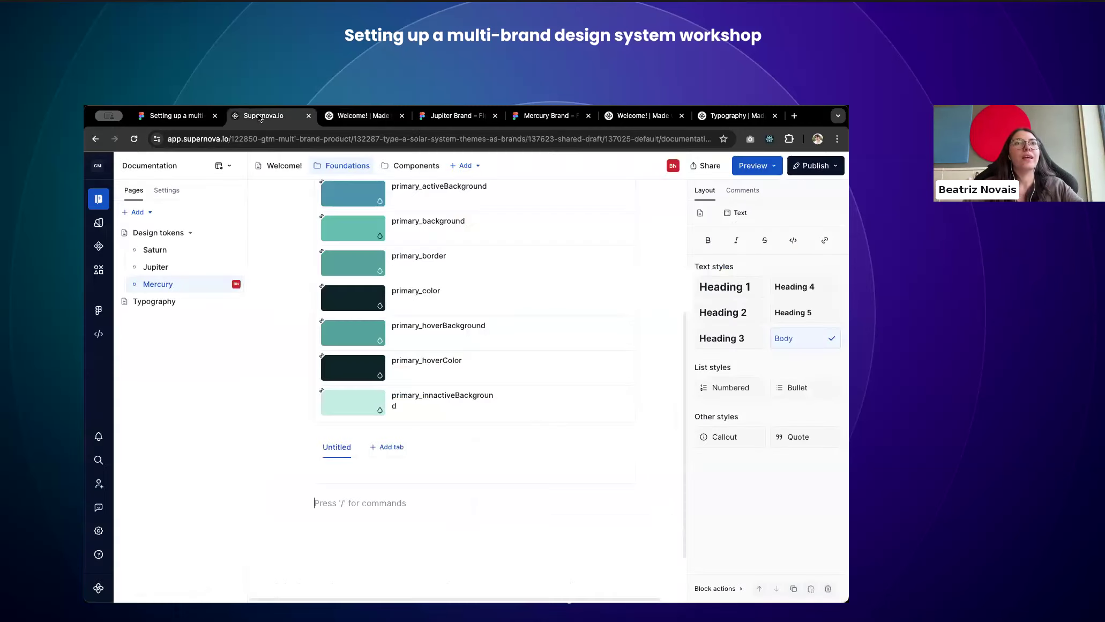
text(/h)
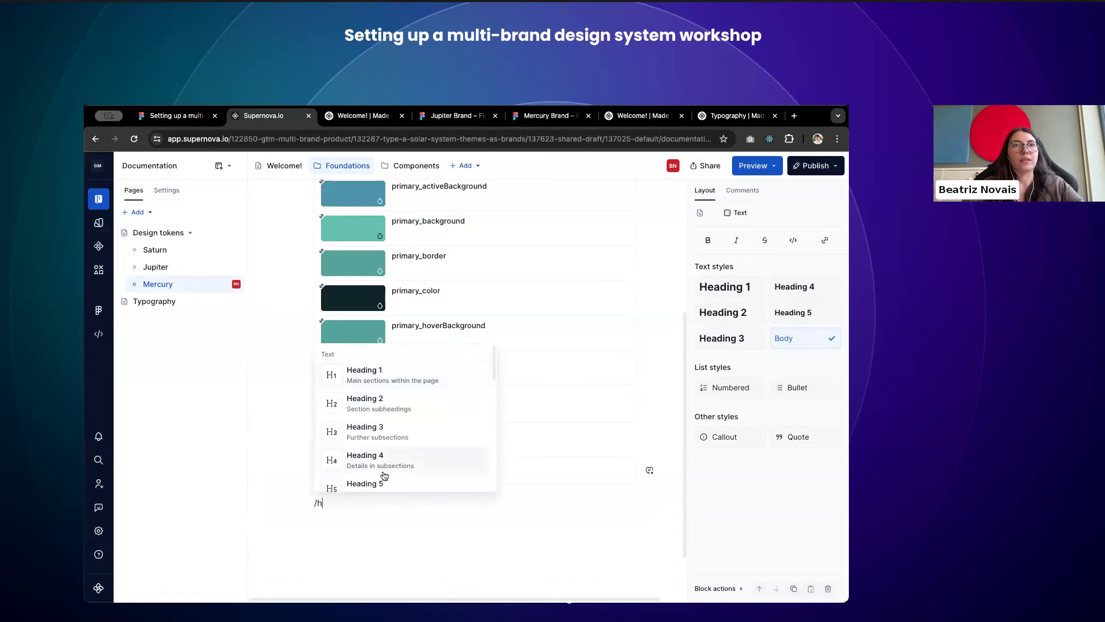
scroll(383, 471, down, 2)
scroll(375, 458, up, 2)
click(373, 453)
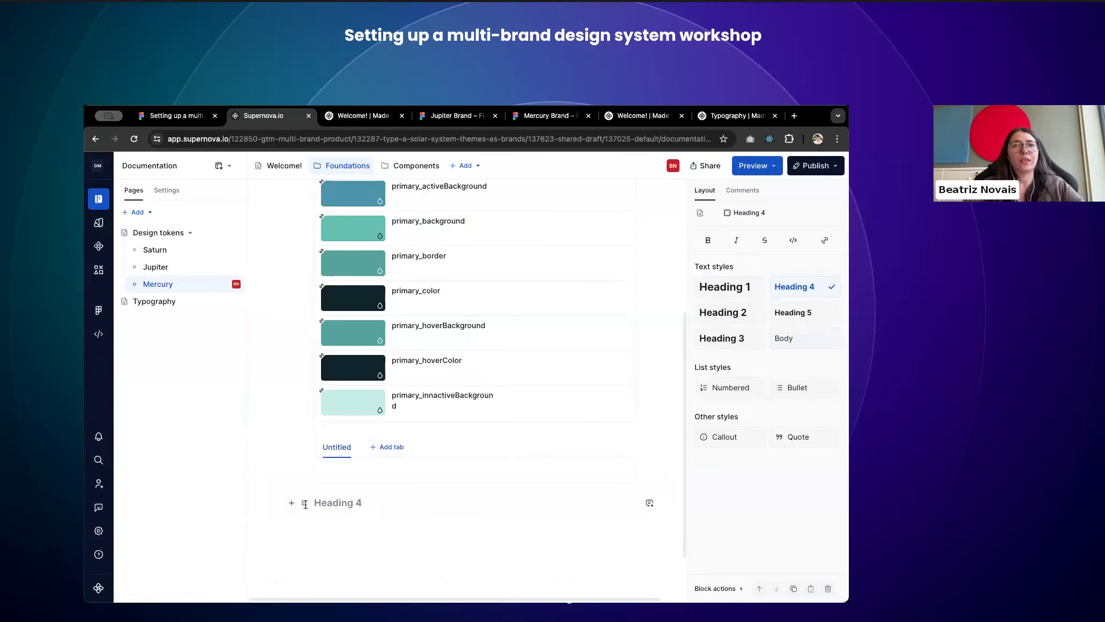
Step: Switch to the FigJam workshop board and examine the Type C documentation diagram and the sections leading to Q&A
click(354, 118)
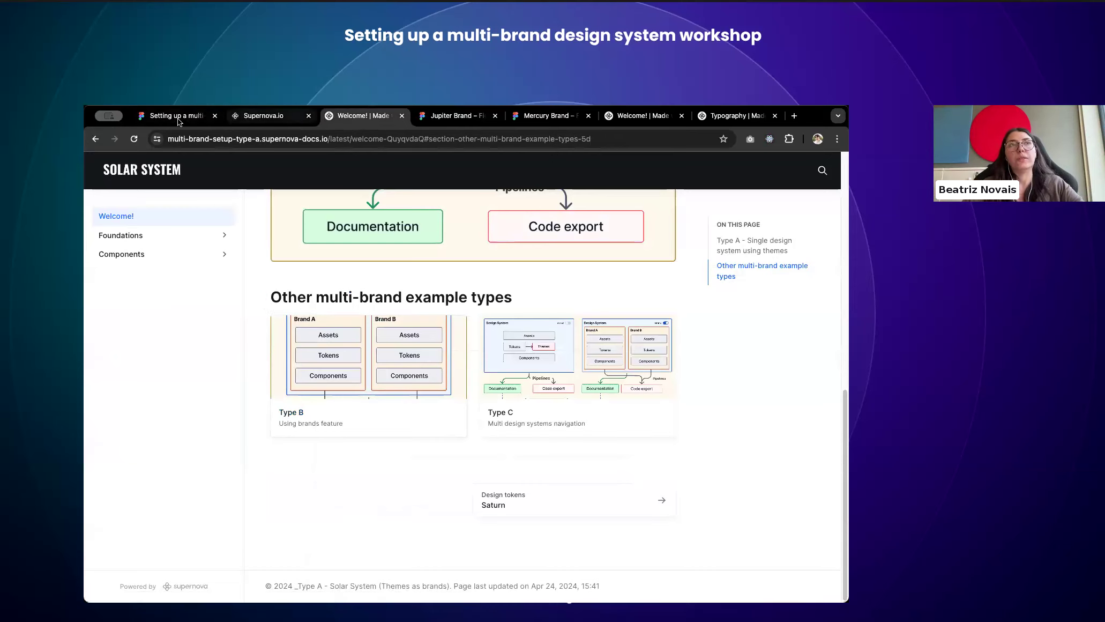
click(160, 120)
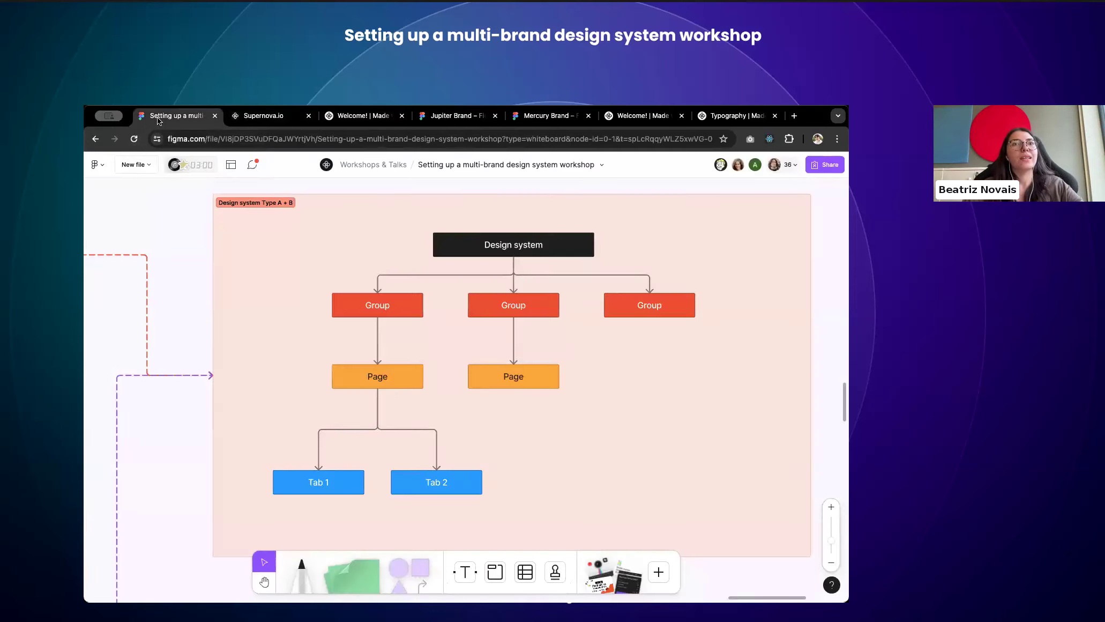
scroll(559, 367, down, 5)
scroll(559, 368, down, 2)
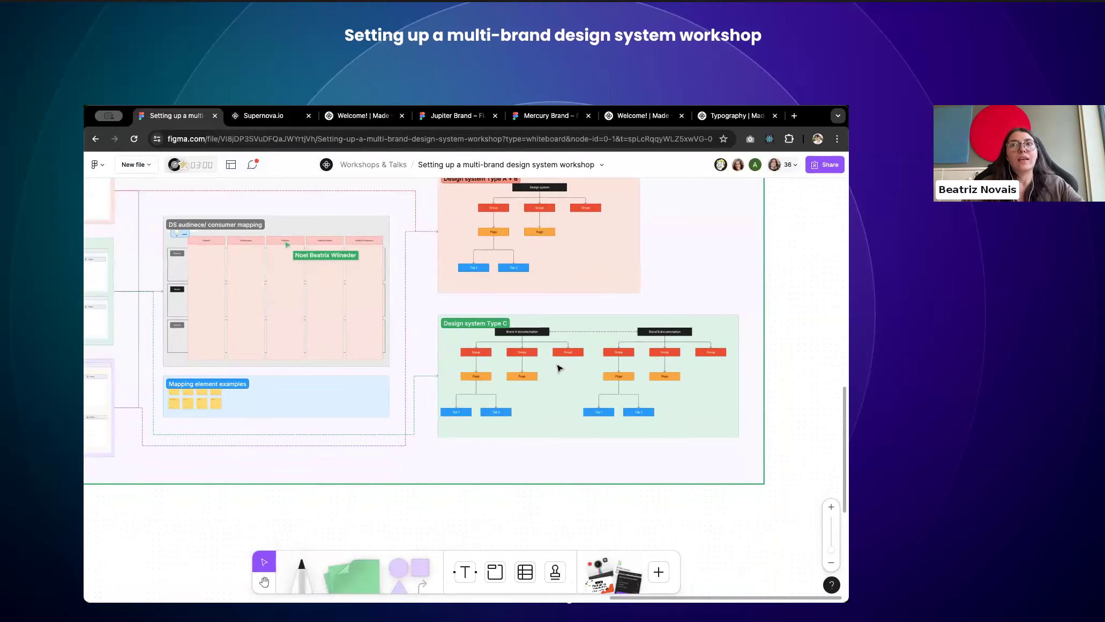
scroll(559, 368, up, 3)
scroll(559, 368, down, 5)
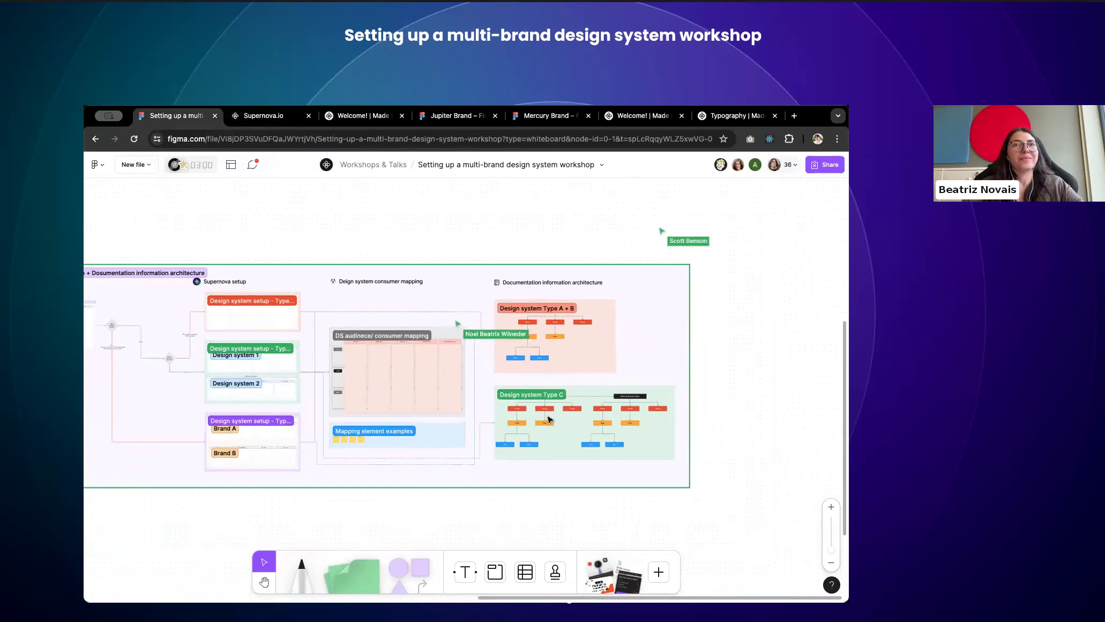
scroll(549, 420, down, 3)
scroll(549, 419, left, 12)
scroll(550, 419, down, 2)
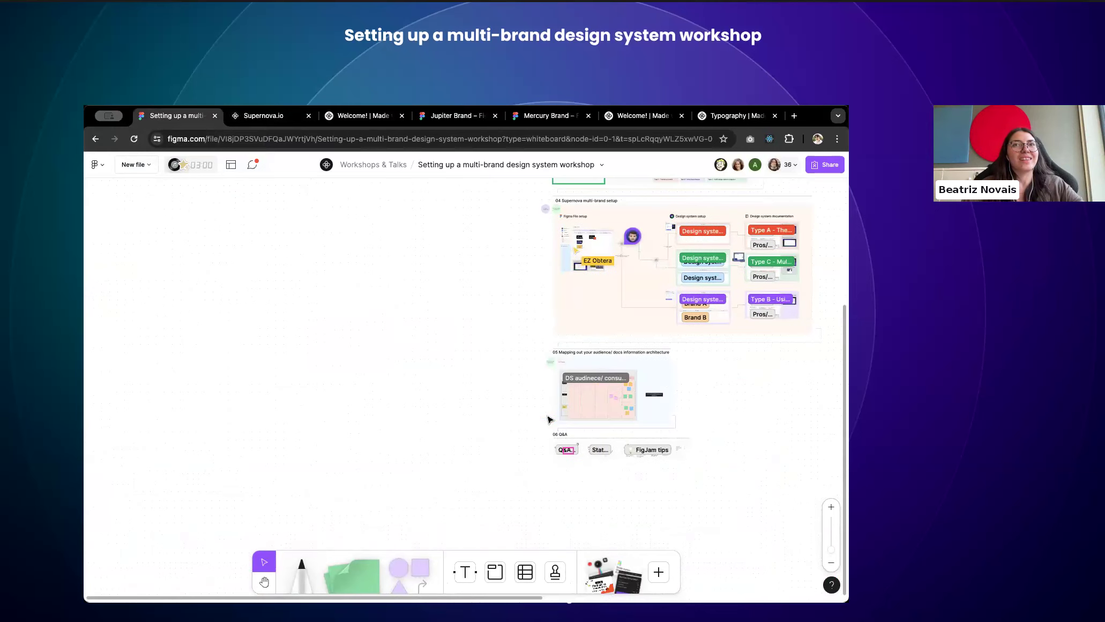
scroll(550, 420, right, 1)
scroll(423, 350, right, 3)
scroll(423, 350, up, 2)
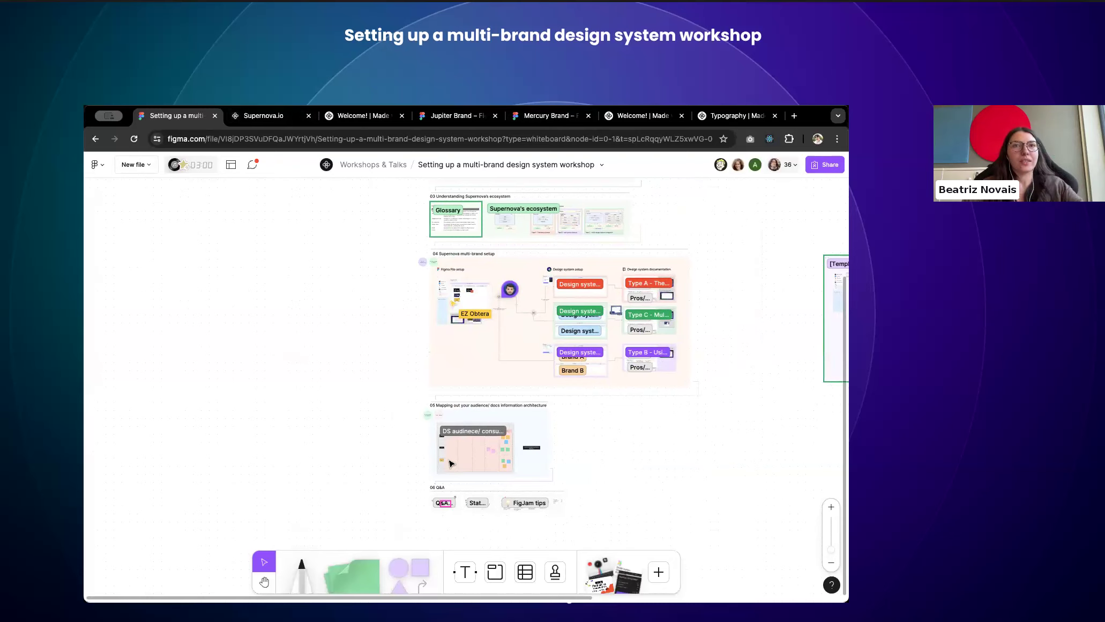
scroll(450, 463, right, 1)
scroll(451, 464, up, 1)
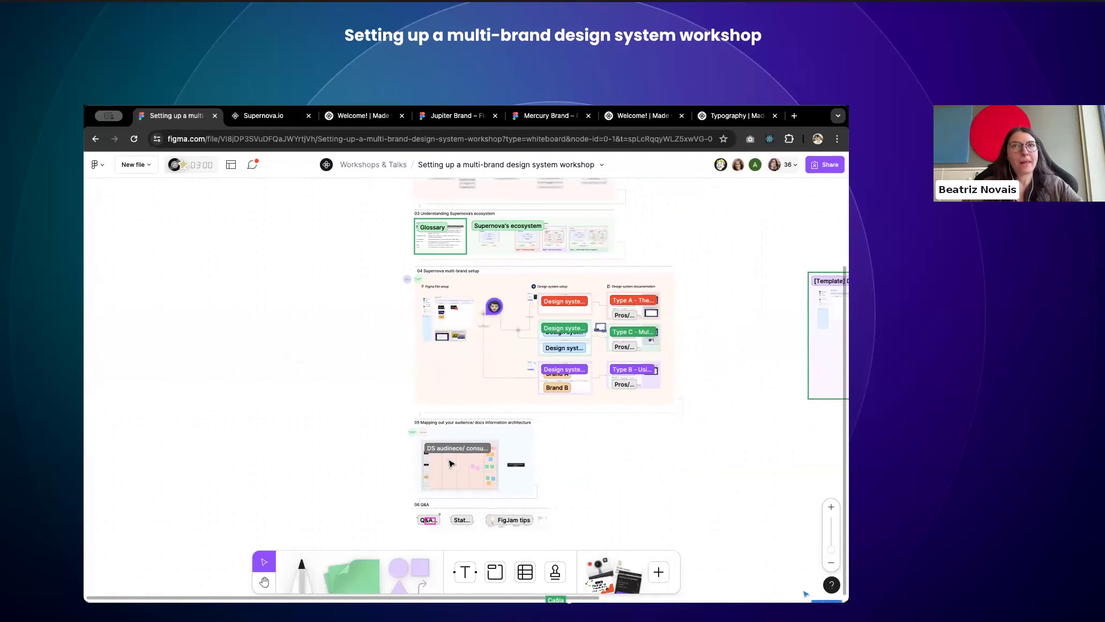
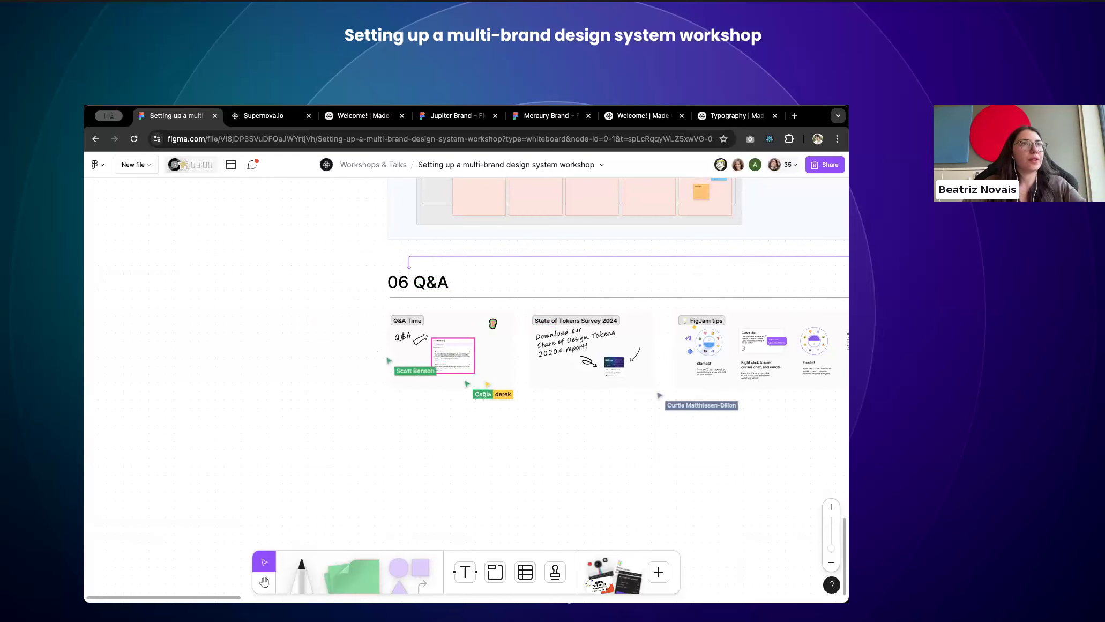
Step: Paste the question starting "Sorry, noob question. What is Themes?" as text near the Ask anything widget in the Q&A section
scroll(430, 320, up, 5)
scroll(527, 443, up, 5)
scroll(528, 442, right, 1)
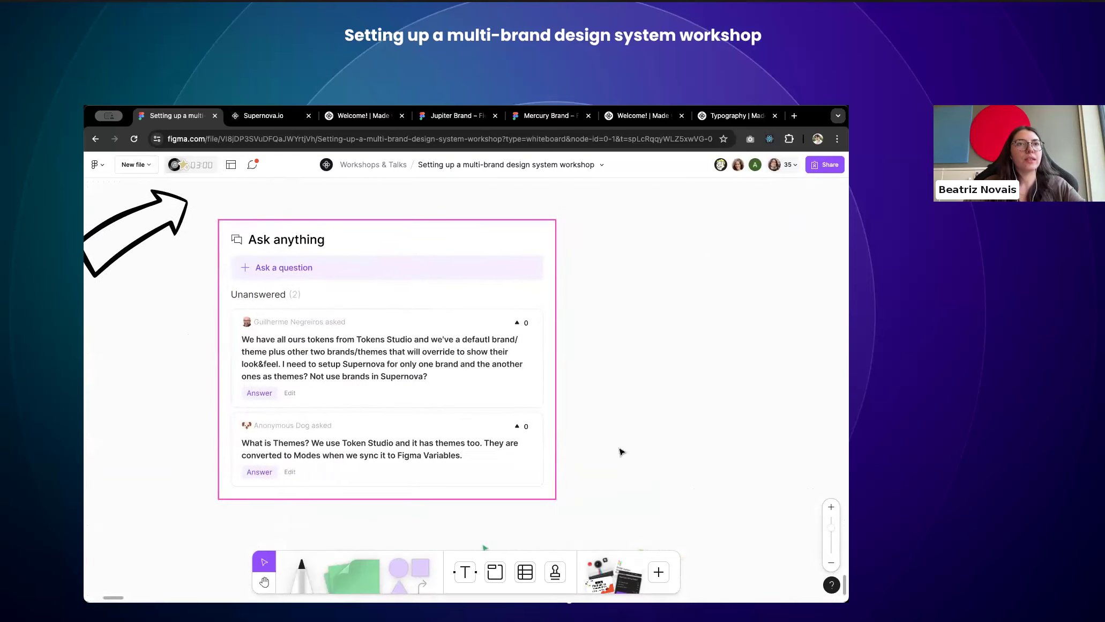
scroll(622, 452, left, 3)
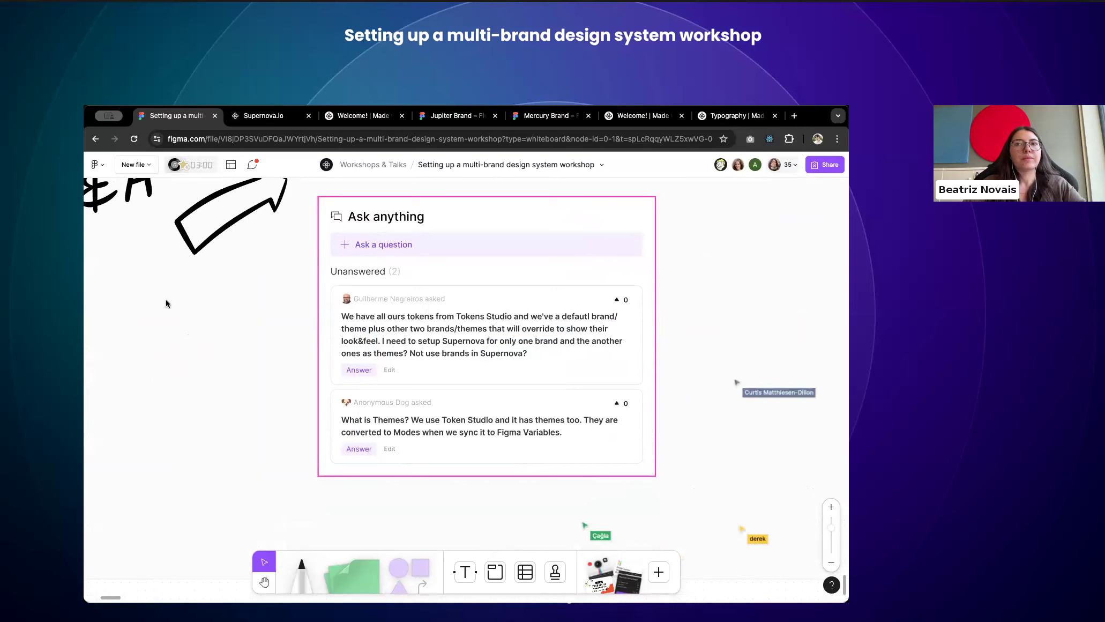
click(772, 315)
scroll(772, 315, right, 3)
key(super+v)
scroll(614, 320, down, 2)
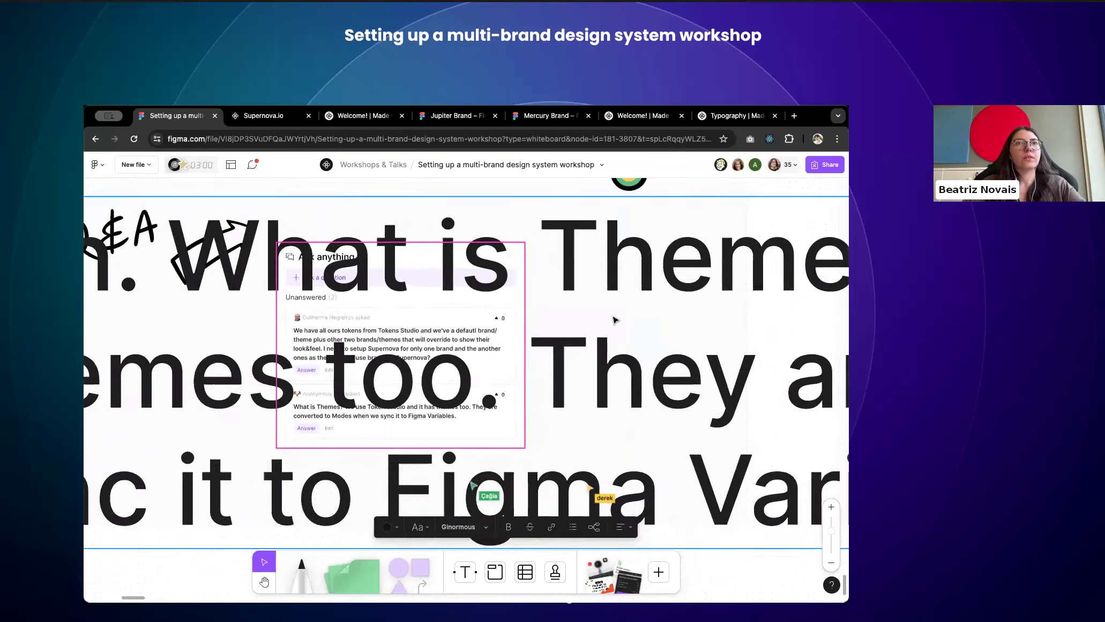
scroll(615, 320, down, 6)
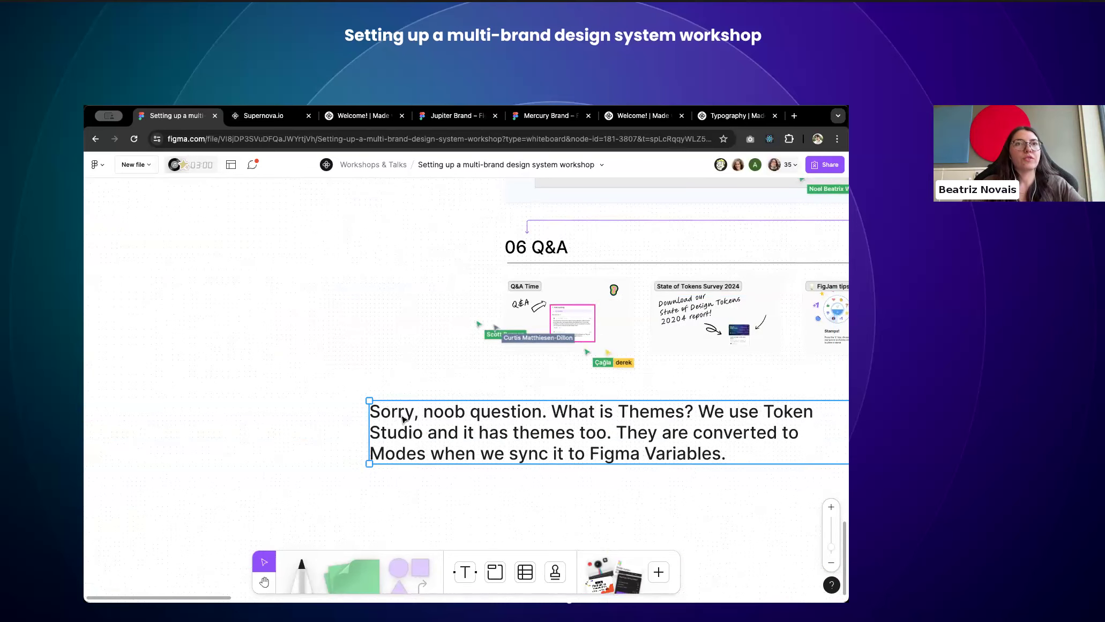
Step: Shrink the pasted question text to Small, keeping it just below the Q&A Time section
drag(403, 419, 560, 377)
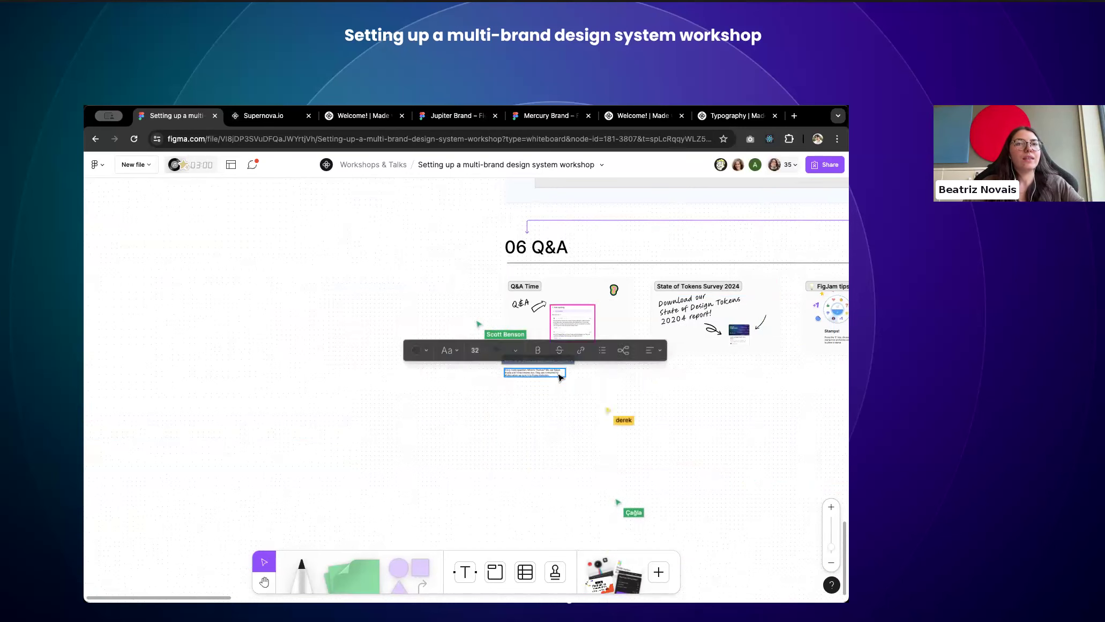
scroll(560, 378, up, 5)
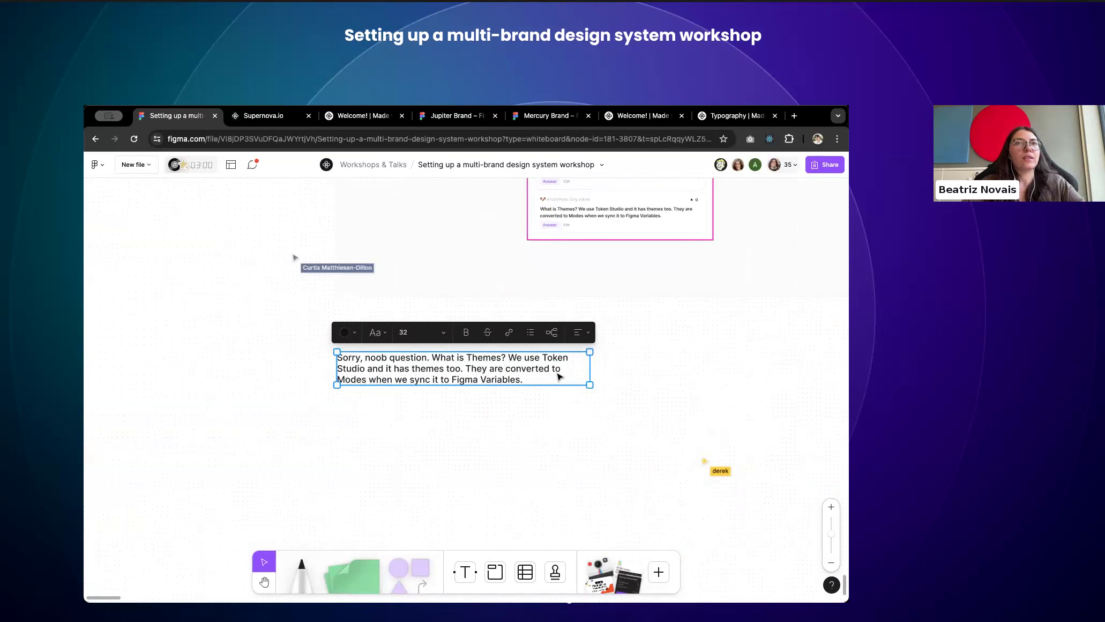
scroll(560, 377, up, 3)
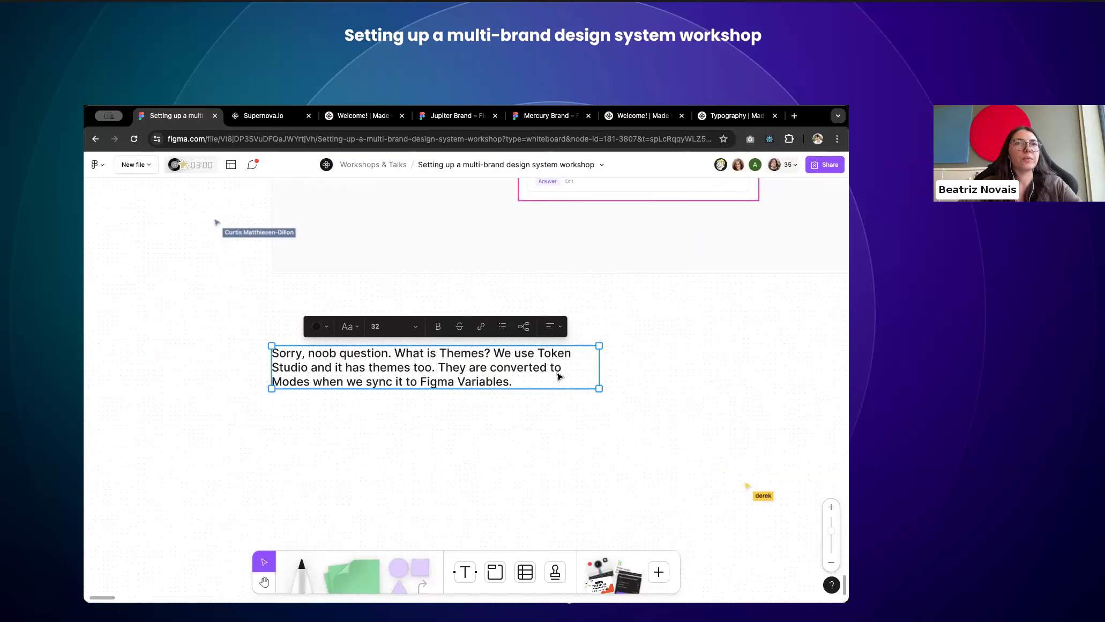
scroll(557, 375, down, 1)
drag(289, 387, 422, 369)
click(423, 386)
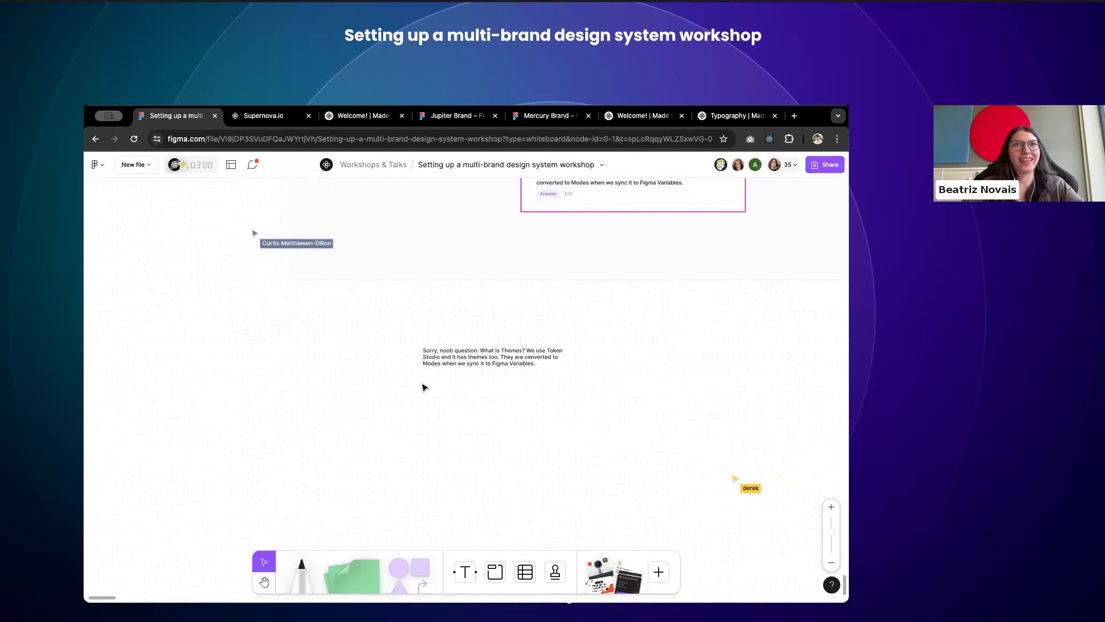
Step: Move the pasted question text into the Q&A Time section, beside the Ask anything widget
scroll(423, 386, up, 4)
scroll(423, 385, down, 2)
drag(422, 434, 649, 236)
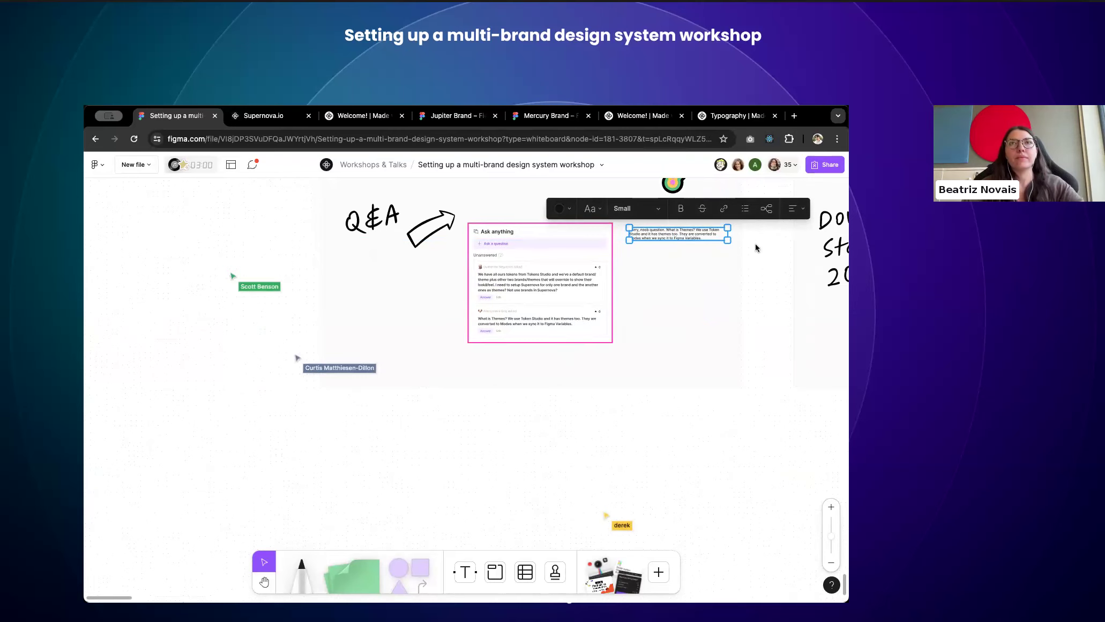
scroll(664, 243, up, 5)
scroll(664, 243, up, 3)
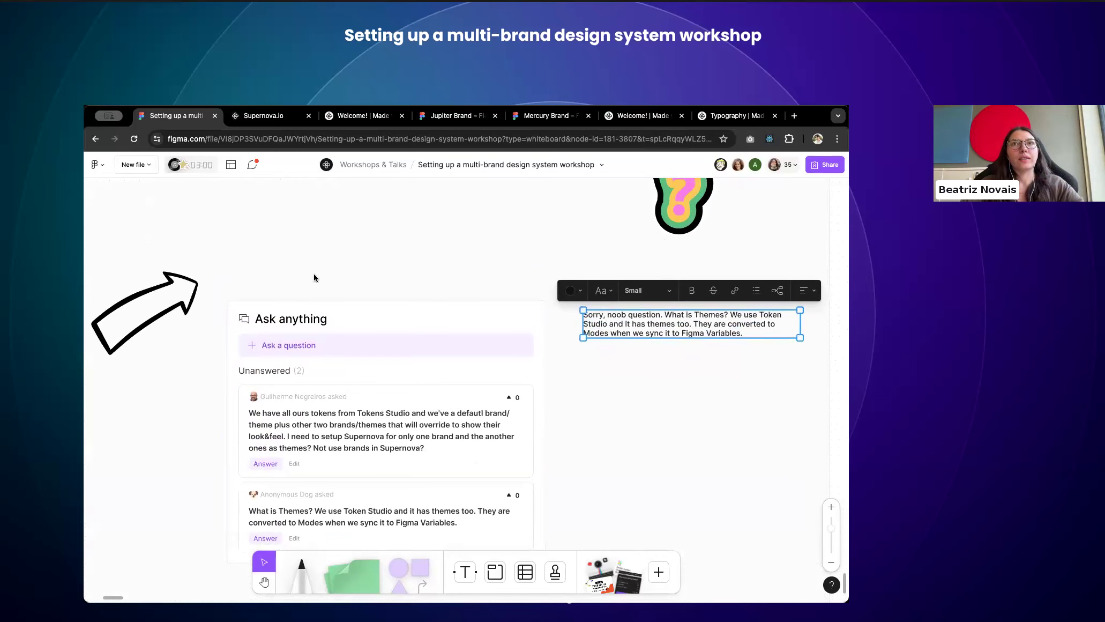
Step: Look at the Supernova editor and the Jupiter Brand Figma file, and read the unanswered questions on the FigJam board
click(256, 117)
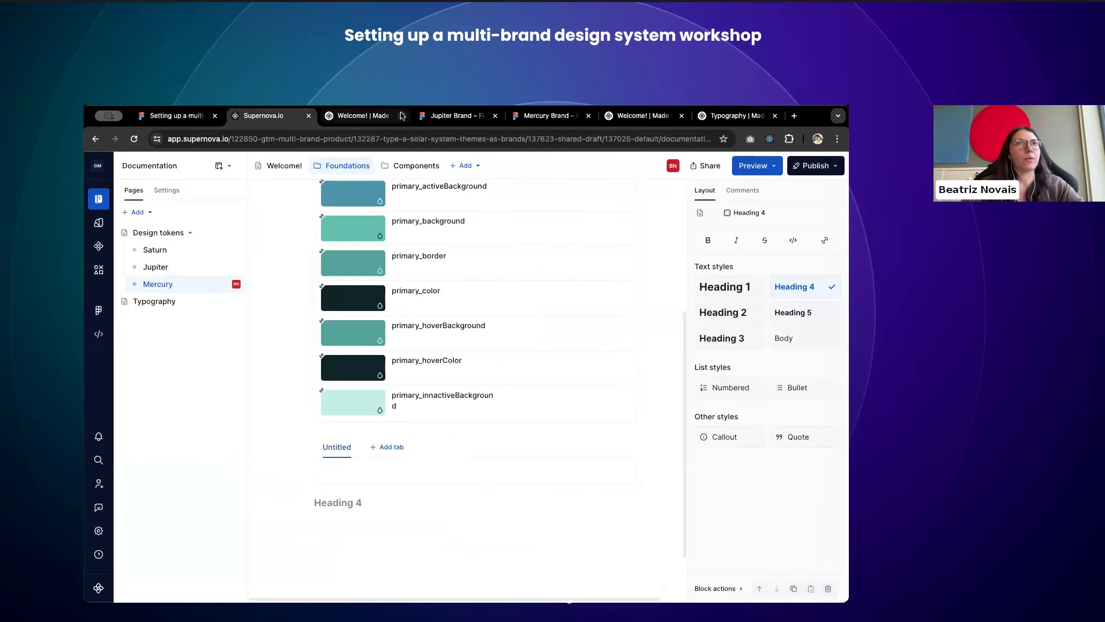
click(426, 116)
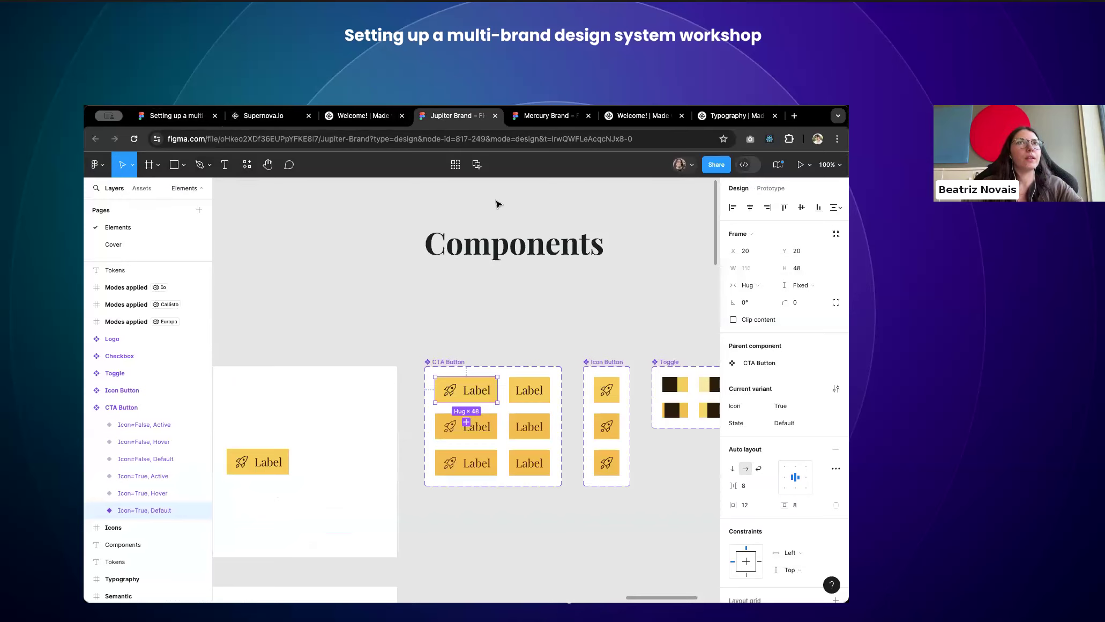
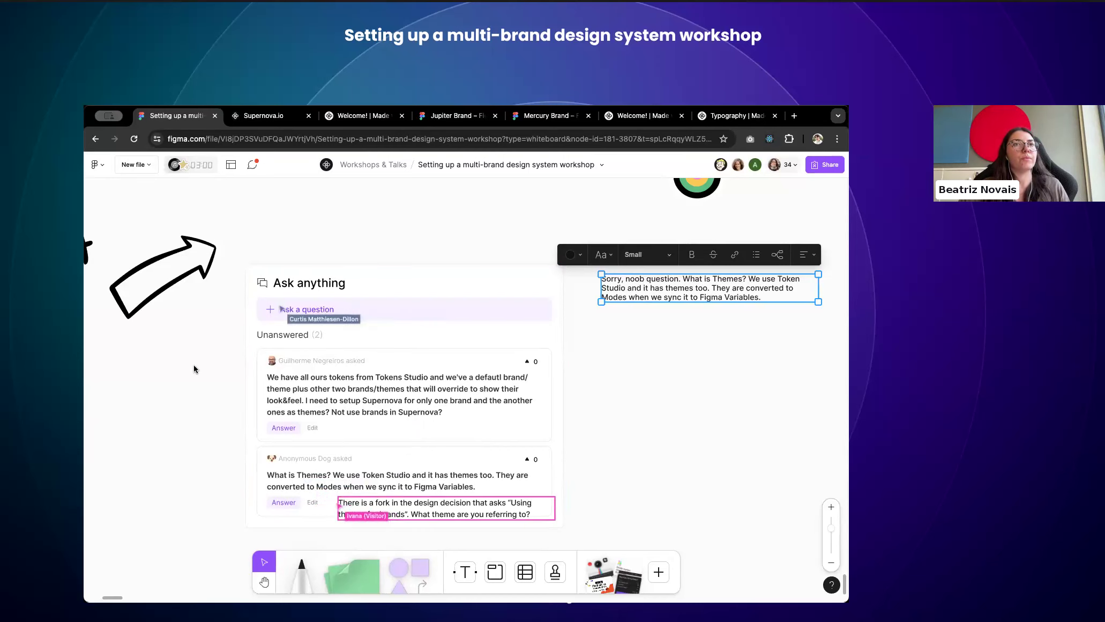
scroll(381, 349, up, 5)
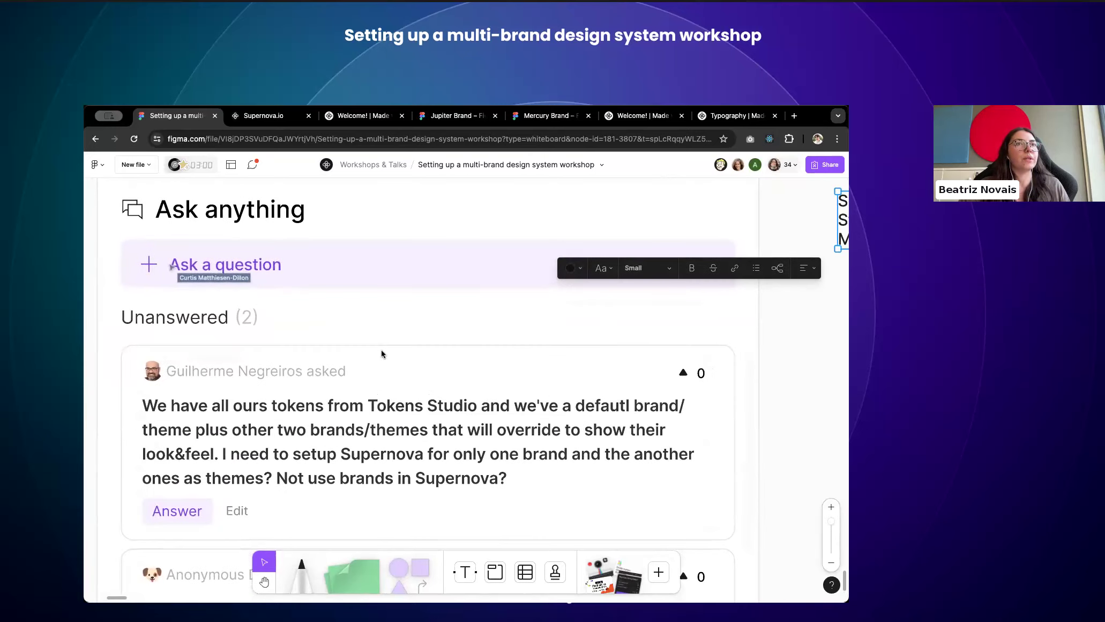
scroll(381, 354, down, 3)
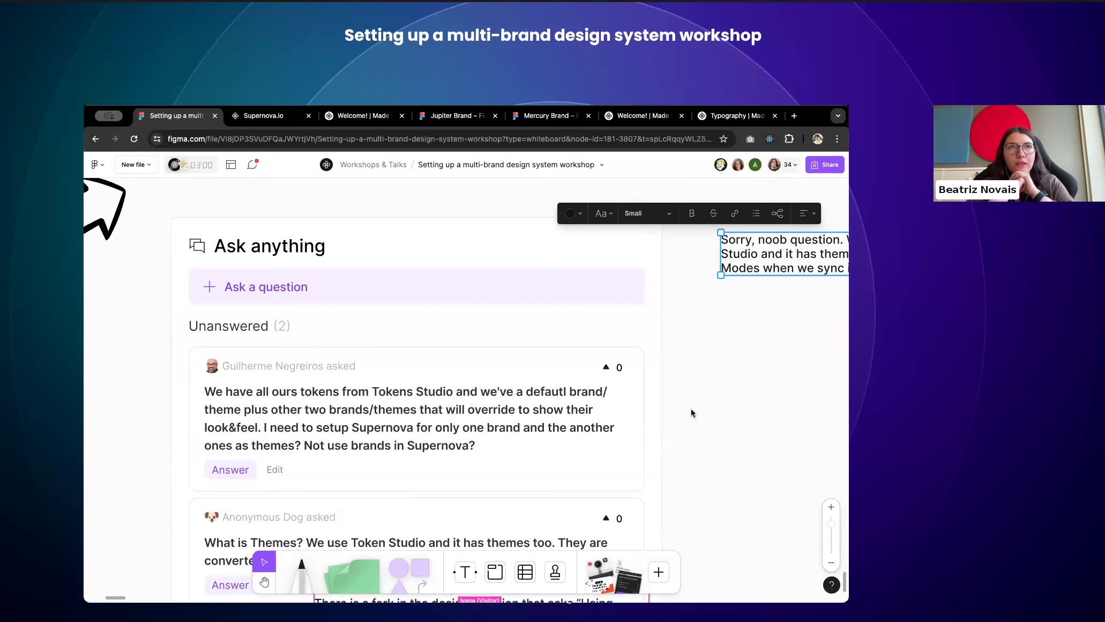
Step: In Supernova, view the code automation pipelines and the Figma and Figma Variables Sync data sources
click(256, 116)
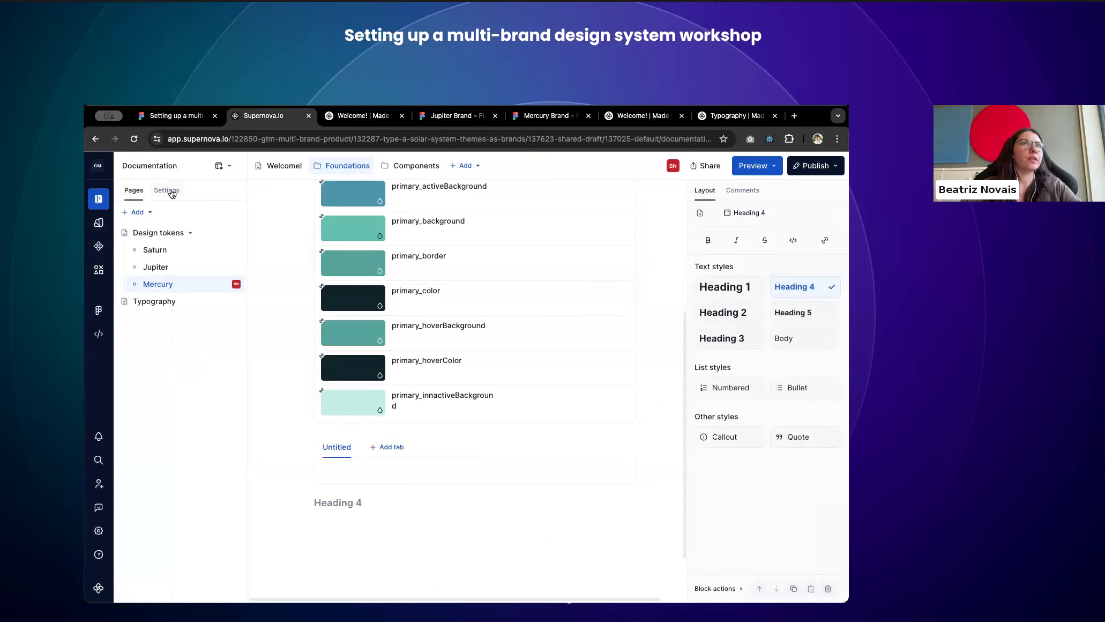
click(98, 333)
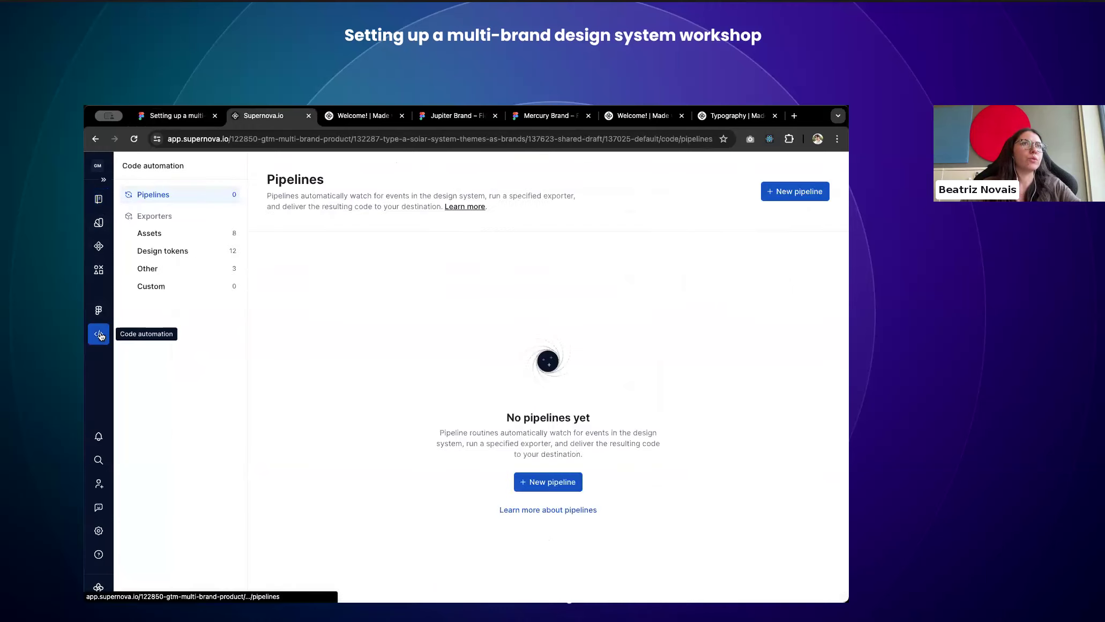
click(99, 310)
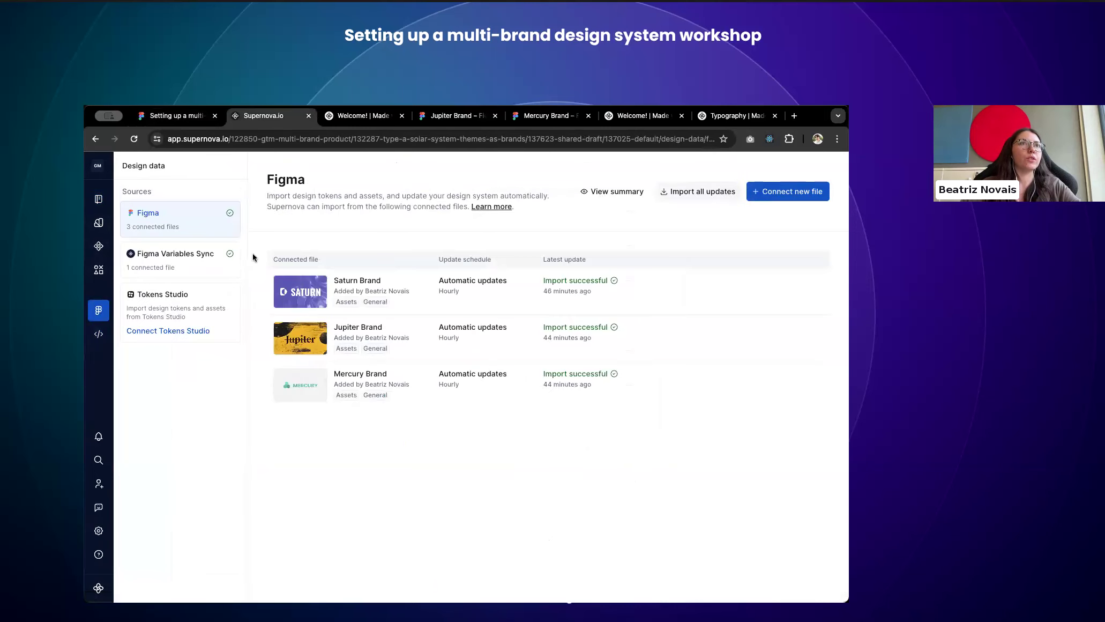
click(197, 259)
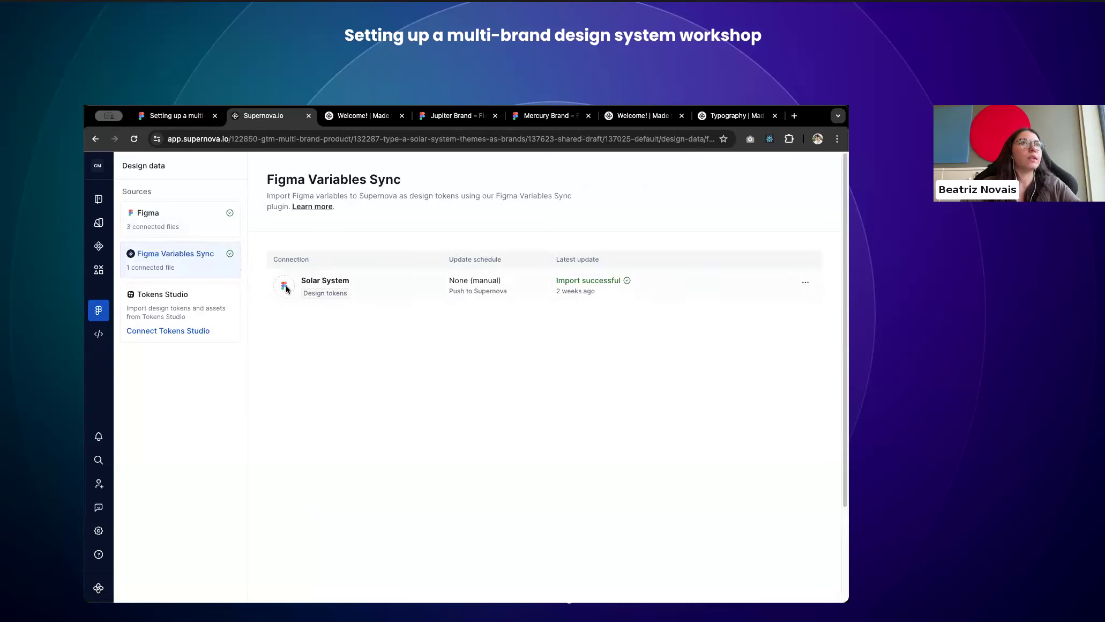
Step: Open the Tokens Studio setup guide from Supernova's data sources and go to its mapping section
click(156, 319)
click(336, 331)
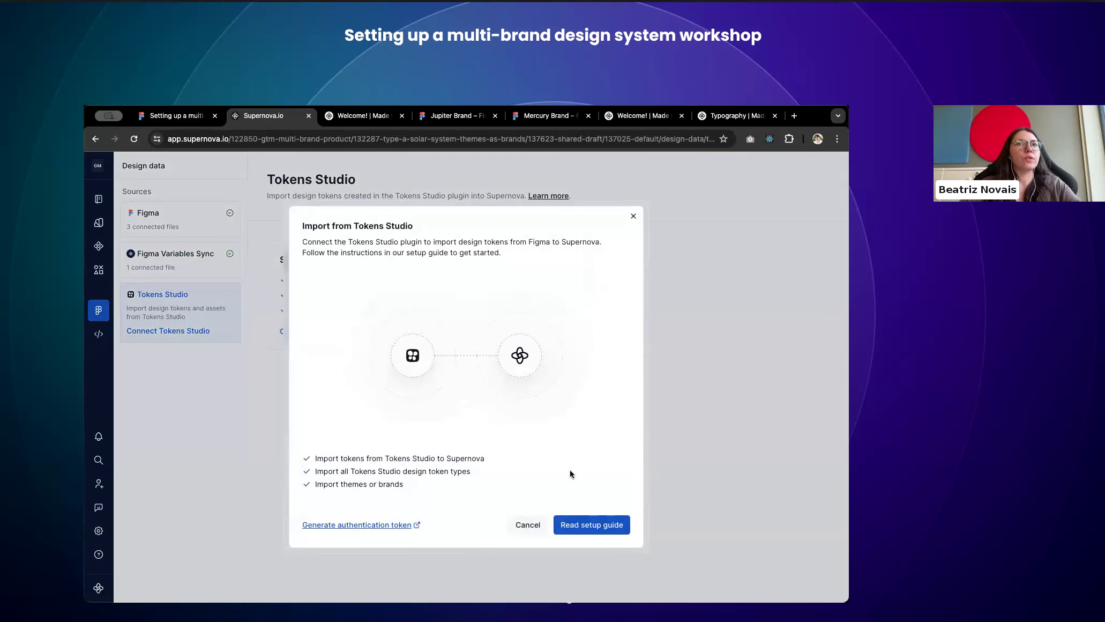
click(585, 523)
scroll(478, 385, down, 20)
scroll(478, 386, down, 15)
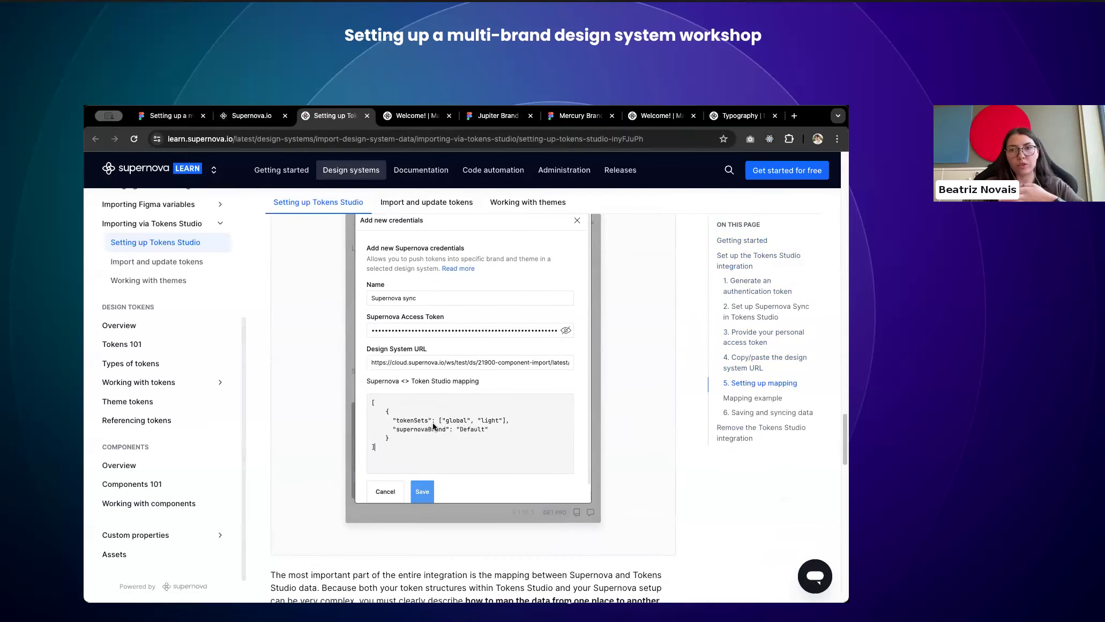
Step: Read how tokenSets and supernovaBrand work in the guide, highlighting supernovaBrand, and view the mapping example
scroll(433, 426, down, 5)
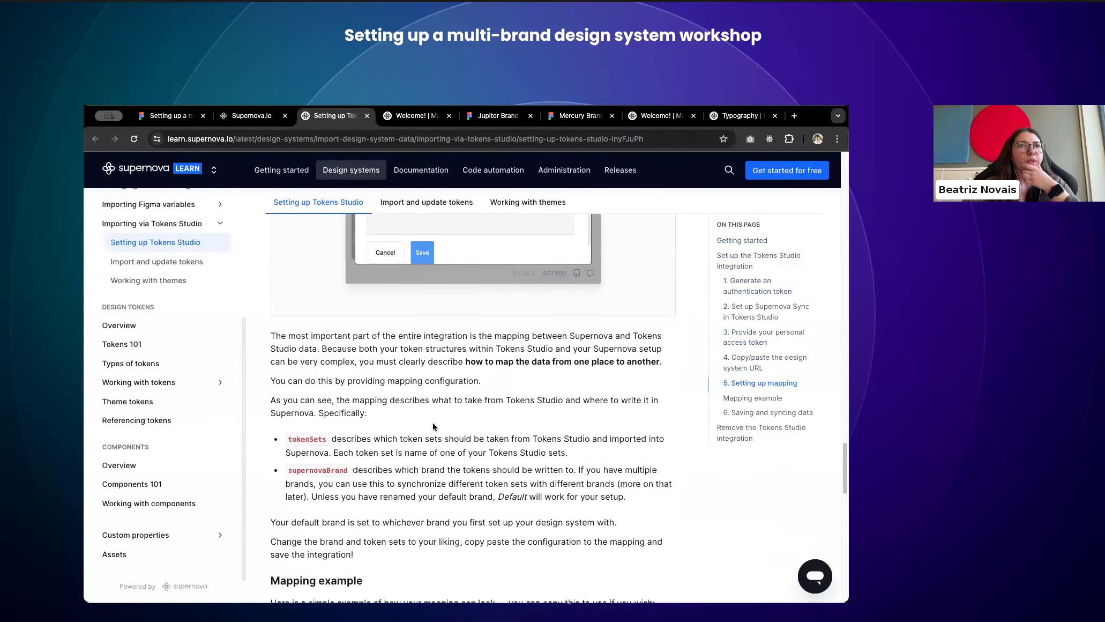
drag(288, 472, 353, 477)
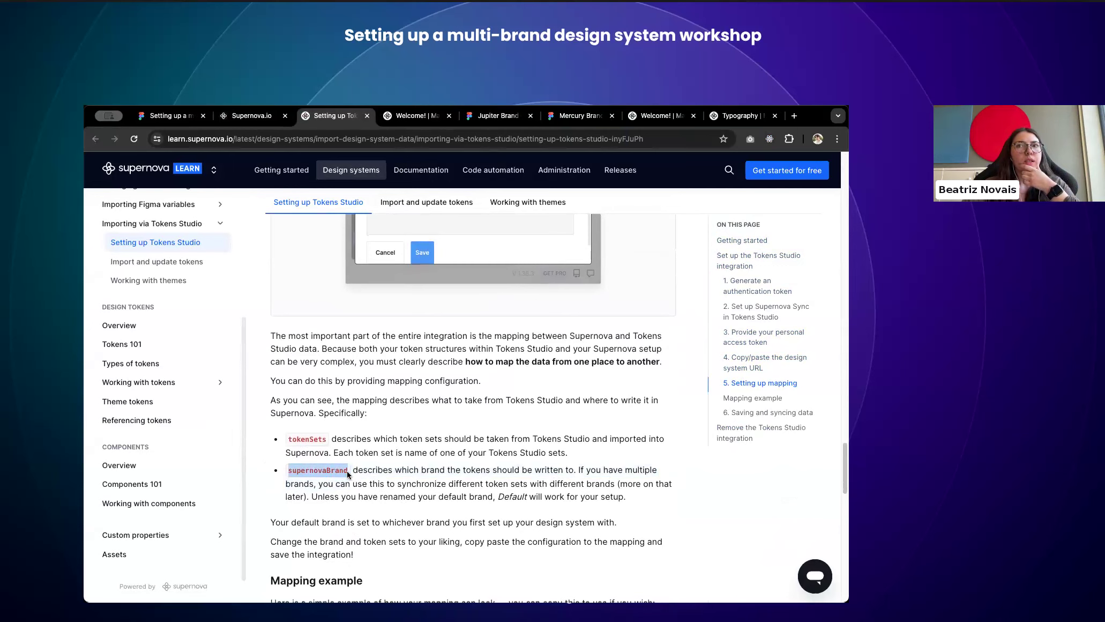
scroll(347, 473, down, 1)
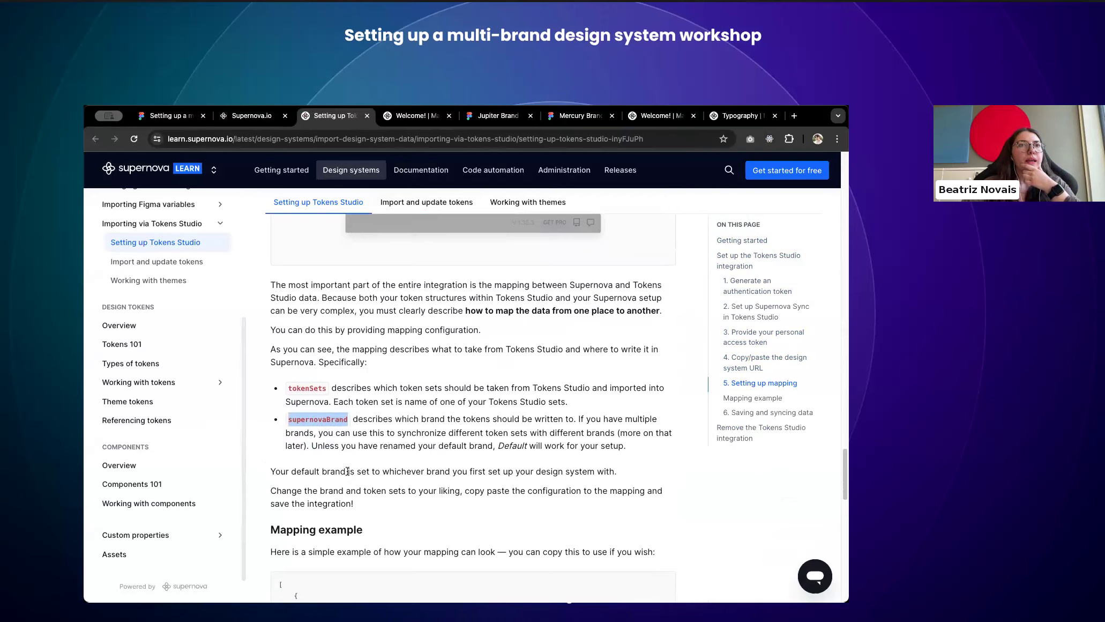
click(347, 471)
scroll(348, 472, down, 4)
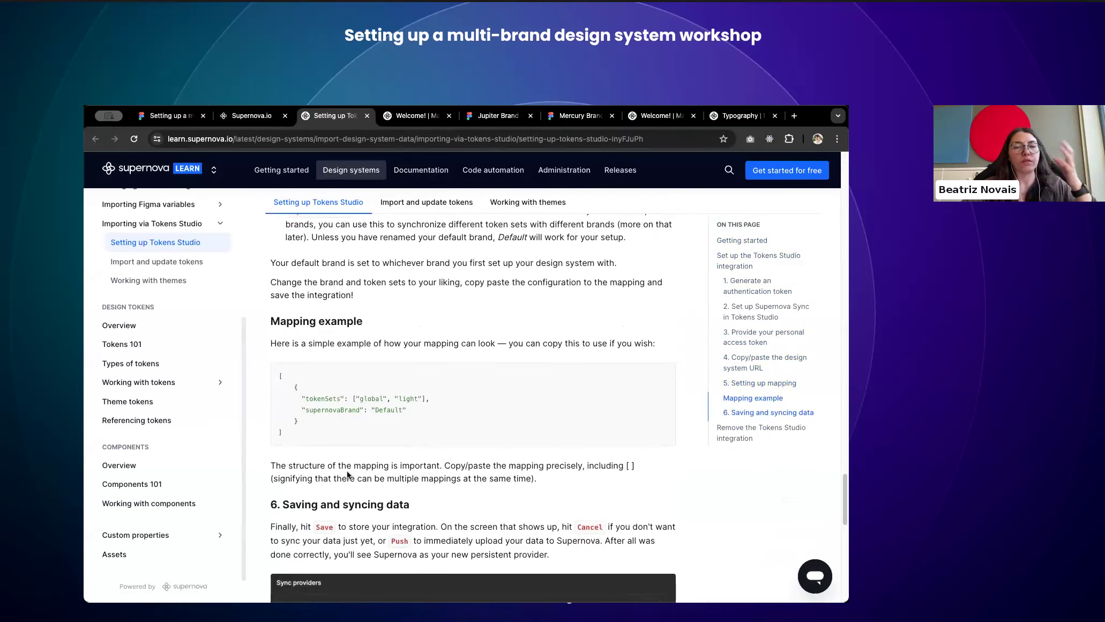
Step: On the FigJam board, find the Supernova ecosystem diagrams and point out the Type B - Using brand feature setup
click(177, 116)
scroll(347, 355, down, 5)
scroll(347, 356, up, 8)
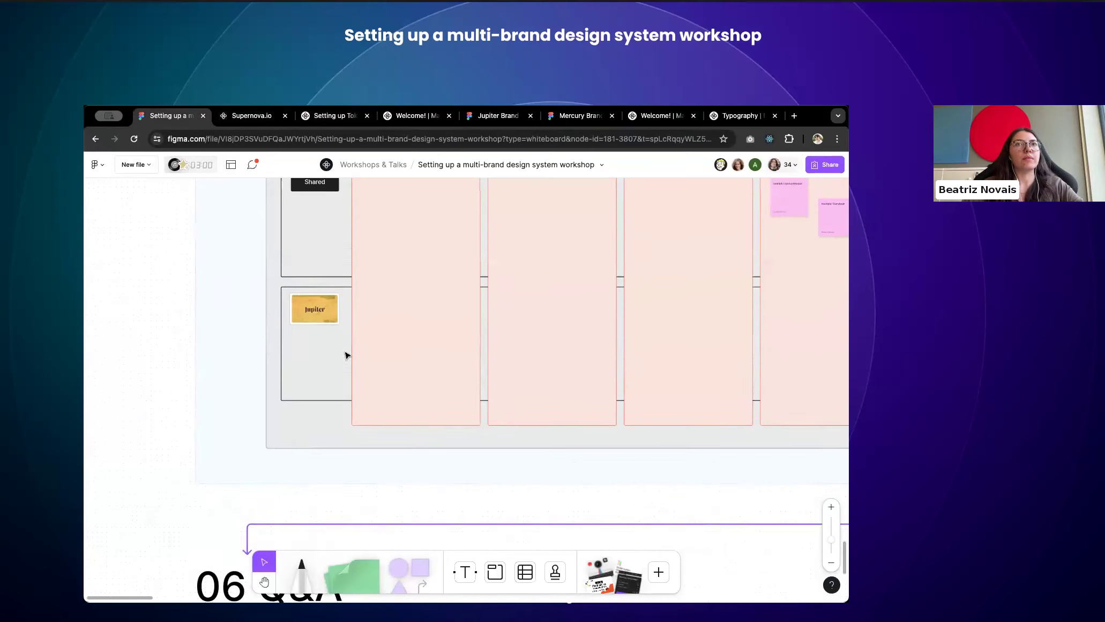
scroll(347, 355, down, 2)
scroll(348, 355, up, 5)
scroll(347, 355, down, 5)
scroll(338, 370, up, 6)
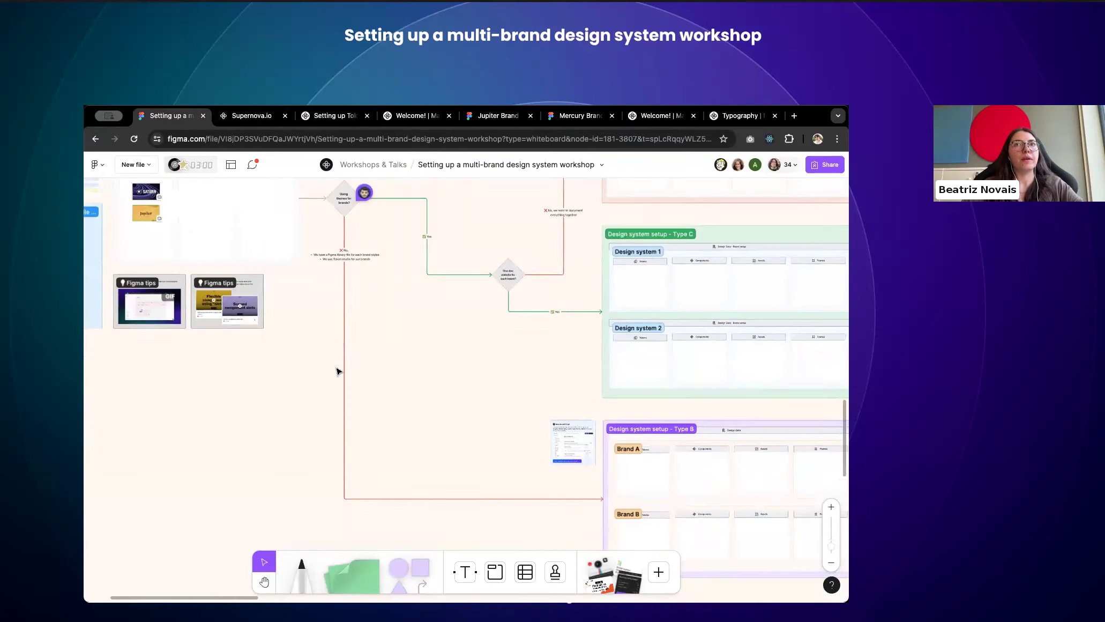
click(653, 304)
key(shift+2)
click(610, 526)
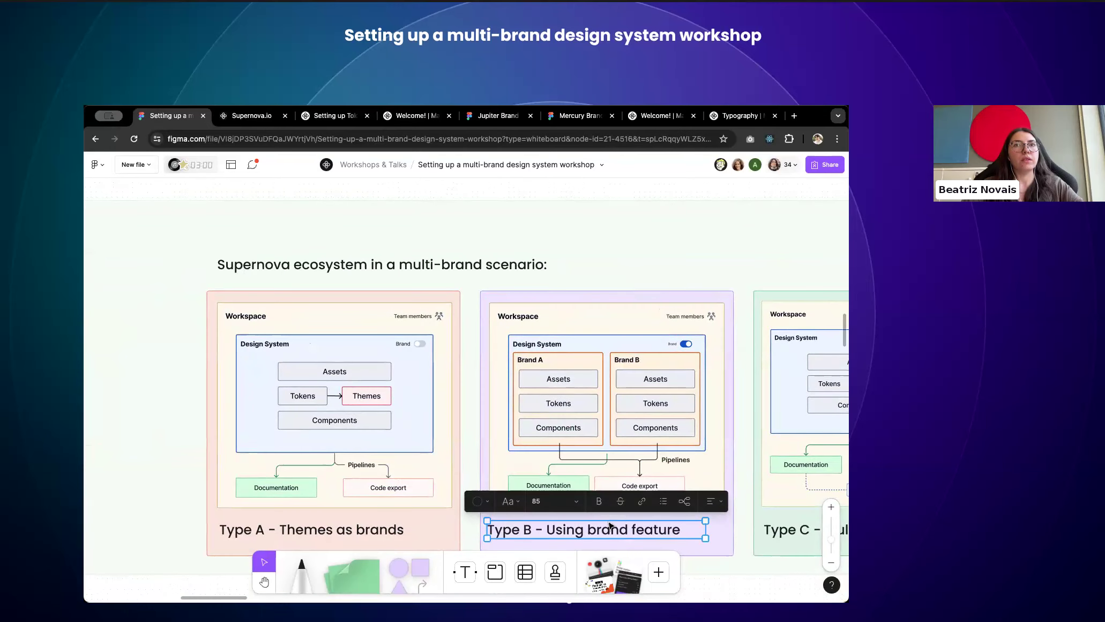
Step: Return to the Tokens Studio guide and read from the mapping example through the Remove the Tokens Studio integration section
click(246, 121)
click(319, 124)
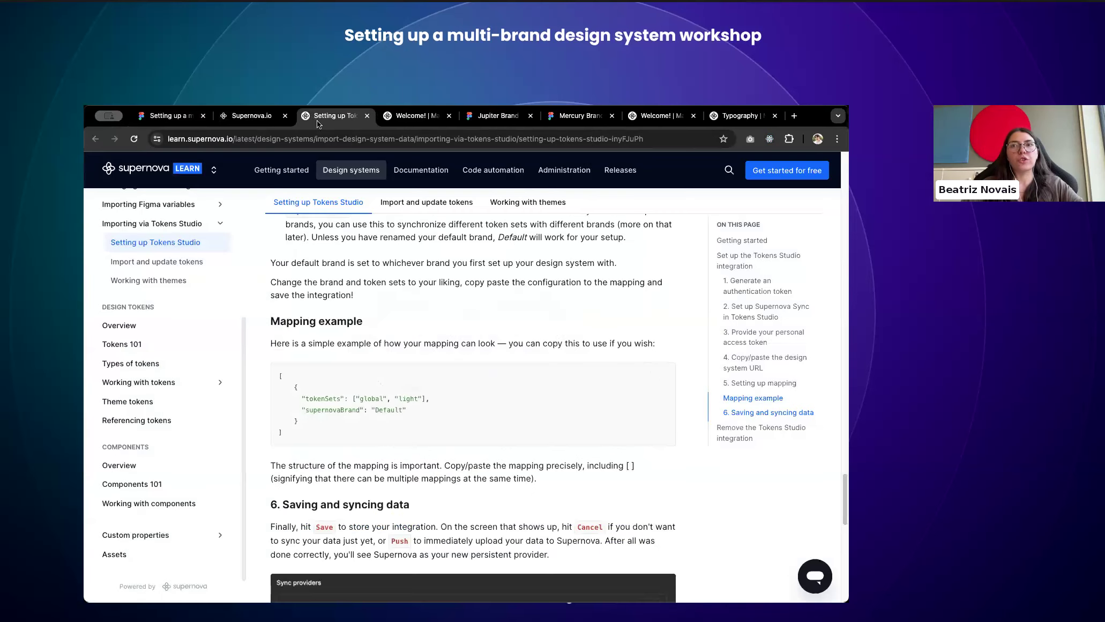
scroll(573, 383, down, 1)
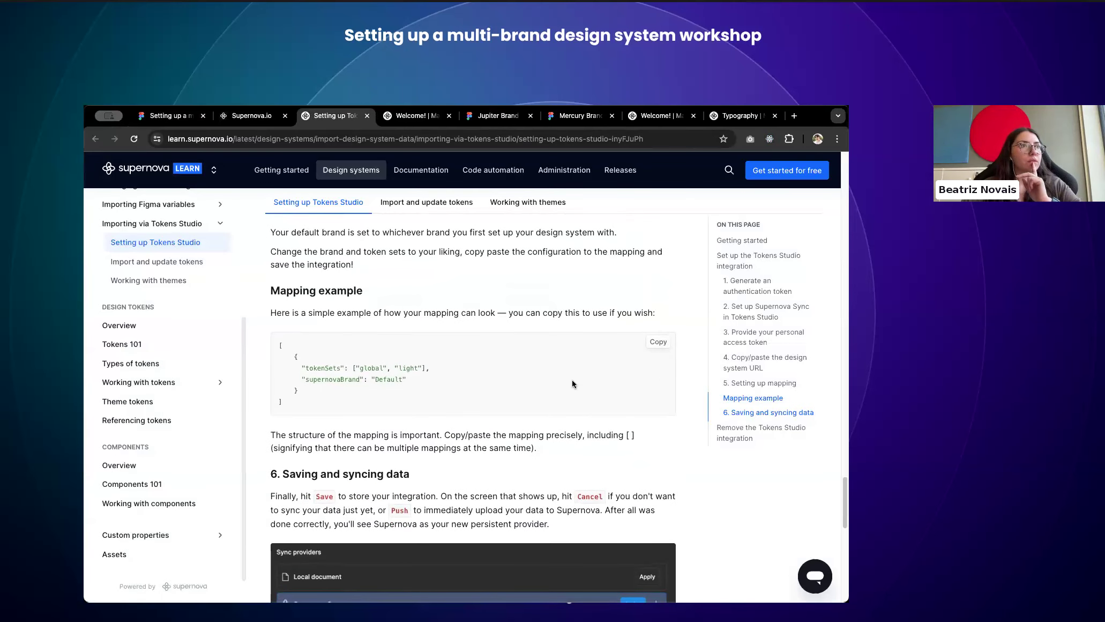
scroll(571, 383, down, 1)
scroll(571, 379, down, 9)
scroll(572, 379, up, 2)
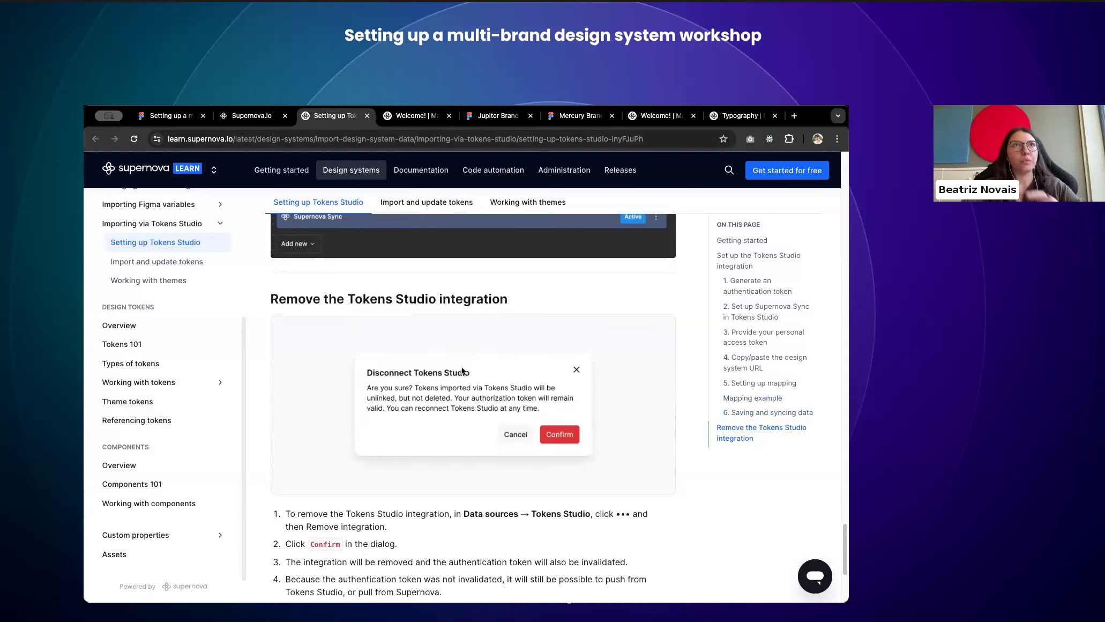
Step: Go back to the FigJam board's Q&A section and read the unanswered questions in the Ask anything widget
click(168, 122)
scroll(484, 332, down, 5)
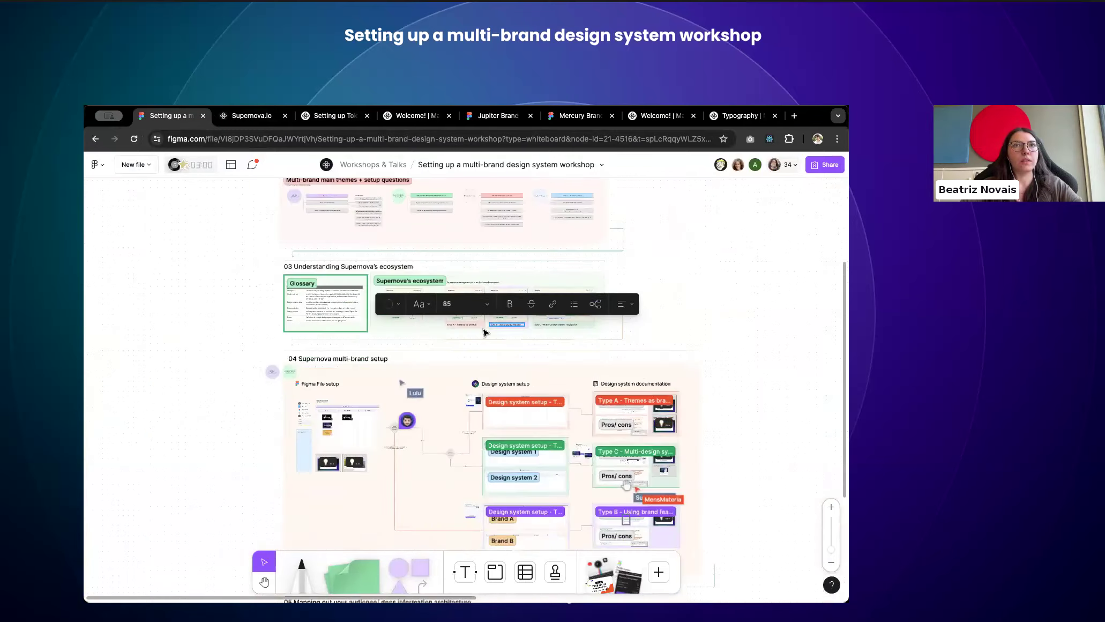
scroll(484, 332, down, 10)
scroll(391, 413, up, 5)
scroll(391, 412, left, 5)
scroll(493, 353, up, 5)
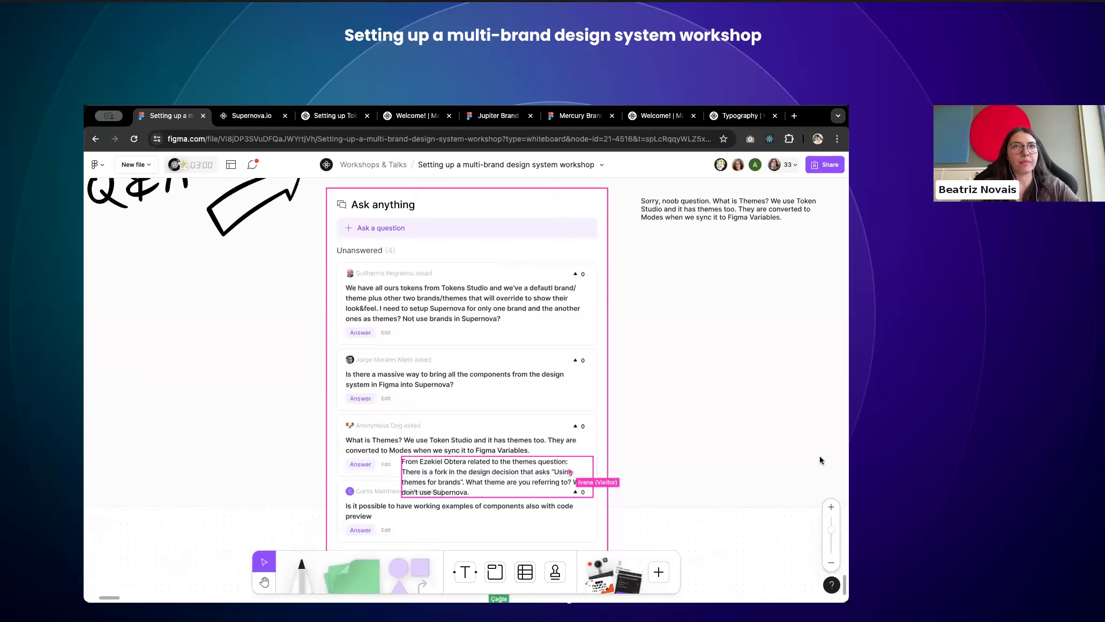
scroll(651, 336, up, 1)
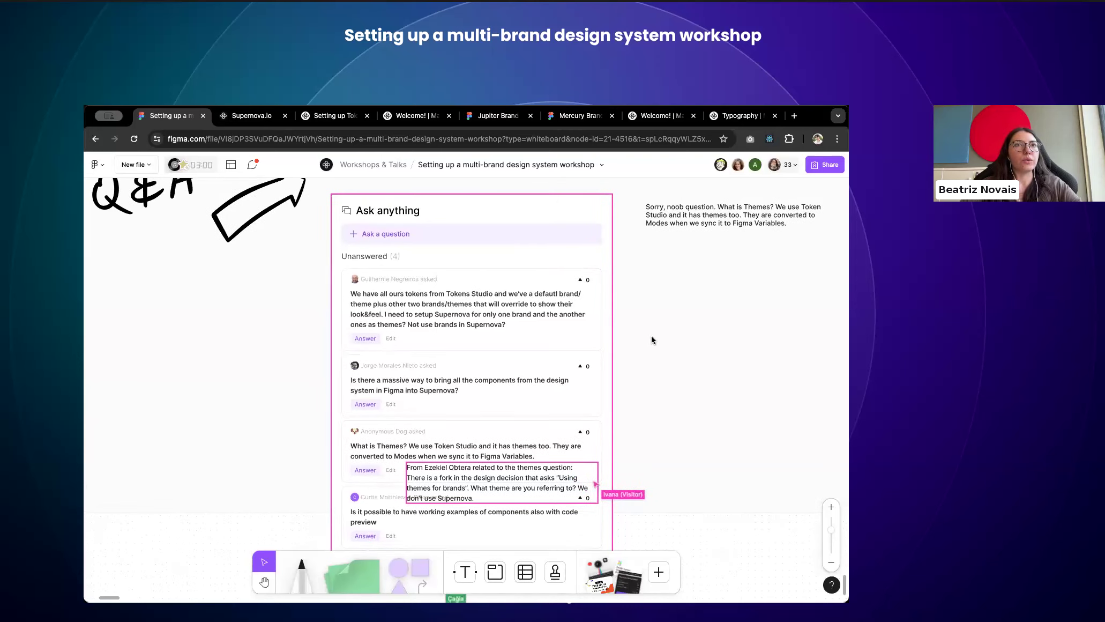
scroll(651, 336, up, 3)
scroll(651, 336, left, 4)
scroll(652, 336, down, 2)
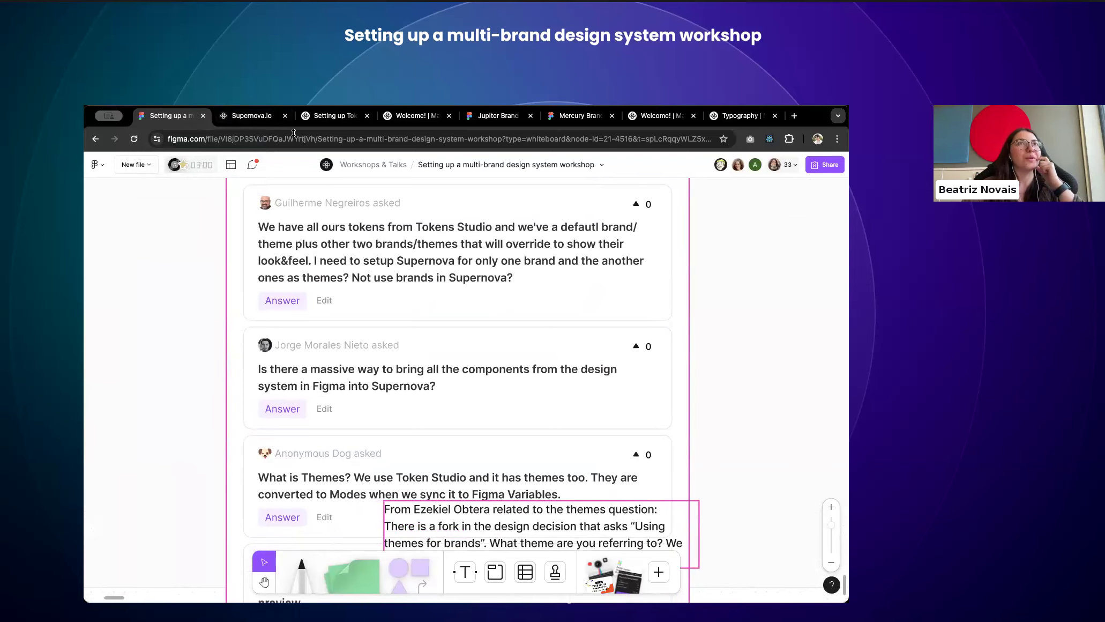
Step: In Supernova, dismiss the Tokens Studio import dialog and view the documentation pages and the Components overview
click(240, 117)
click(630, 216)
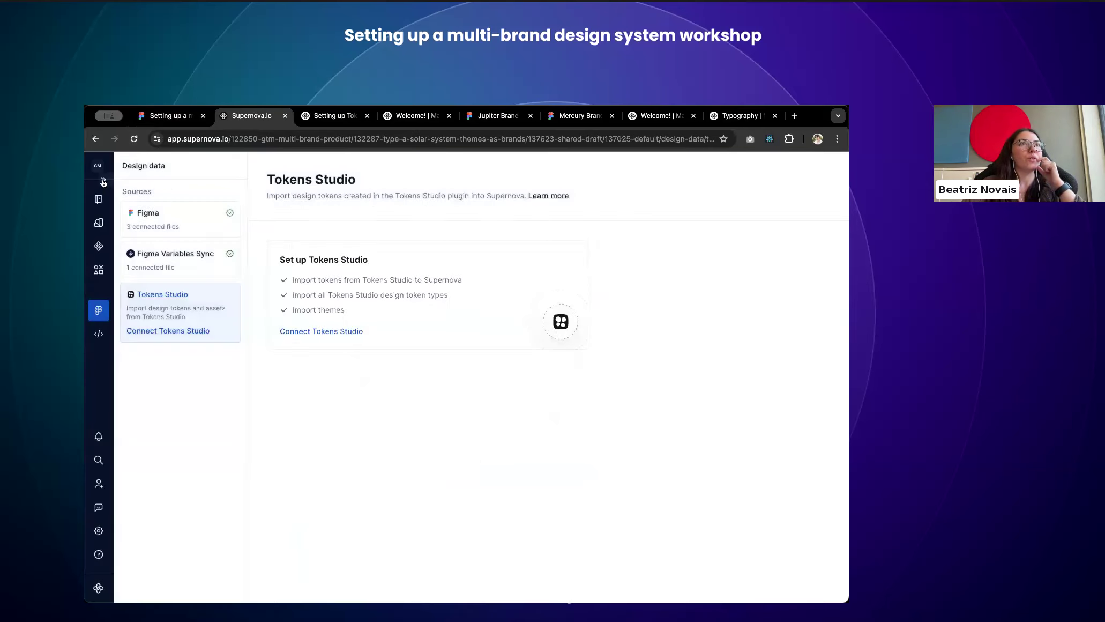
click(98, 199)
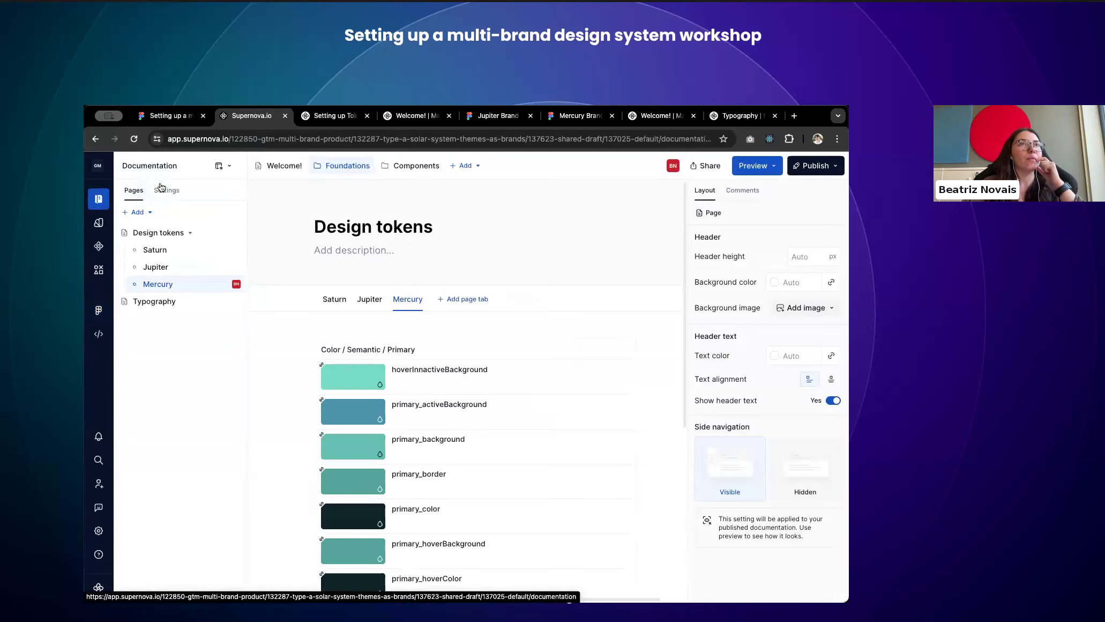
click(98, 246)
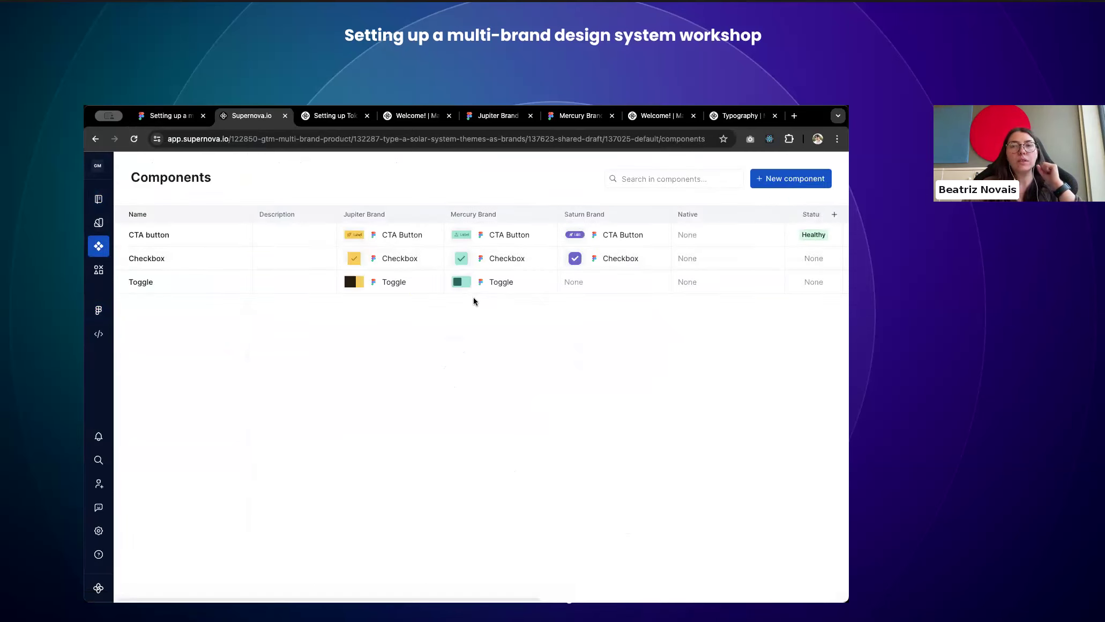
Step: Show the Import from Figma dialog for connecting a new file in the Figma data source, then dismiss it
click(98, 316)
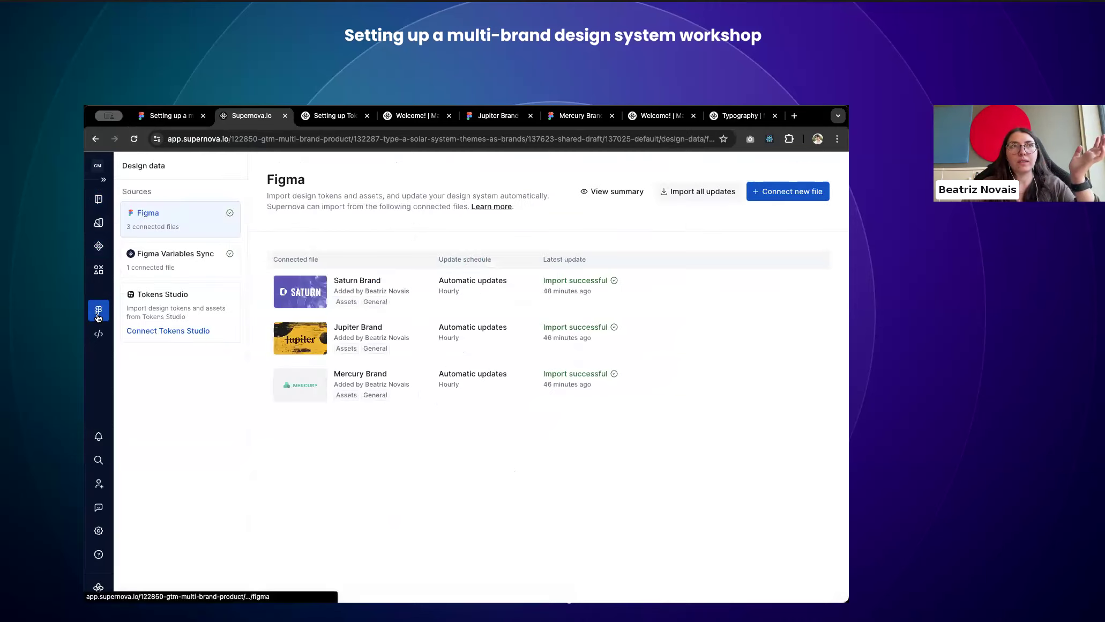
click(804, 199)
click(439, 320)
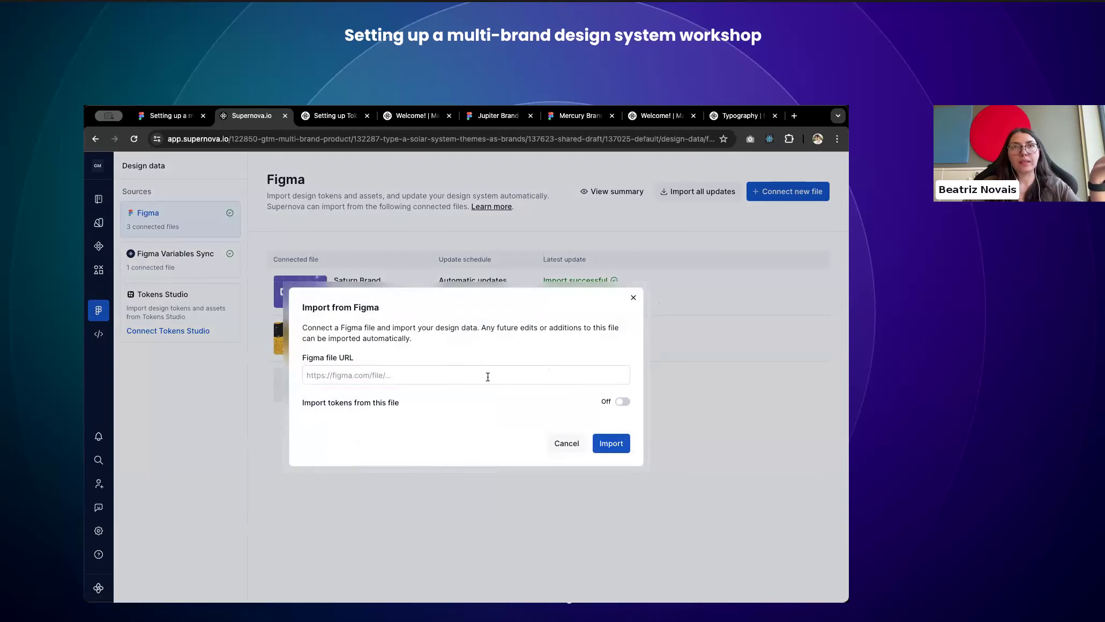
click(633, 297)
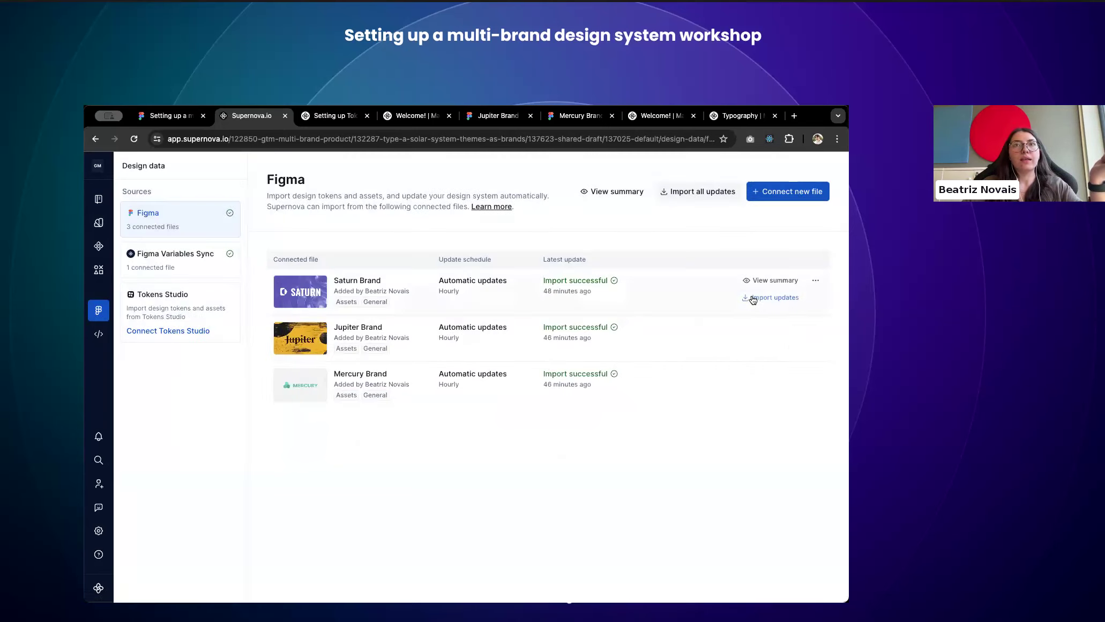
Step: Review the Saturn Brand file's import scope, highlighting the General option, and close it without saving
click(816, 281)
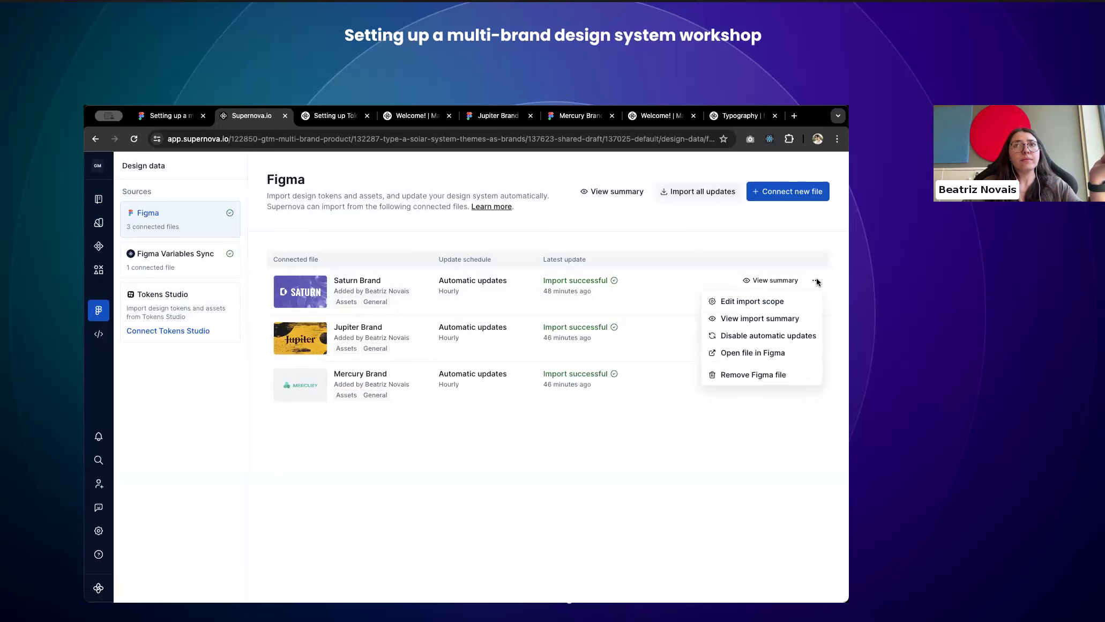
click(727, 302)
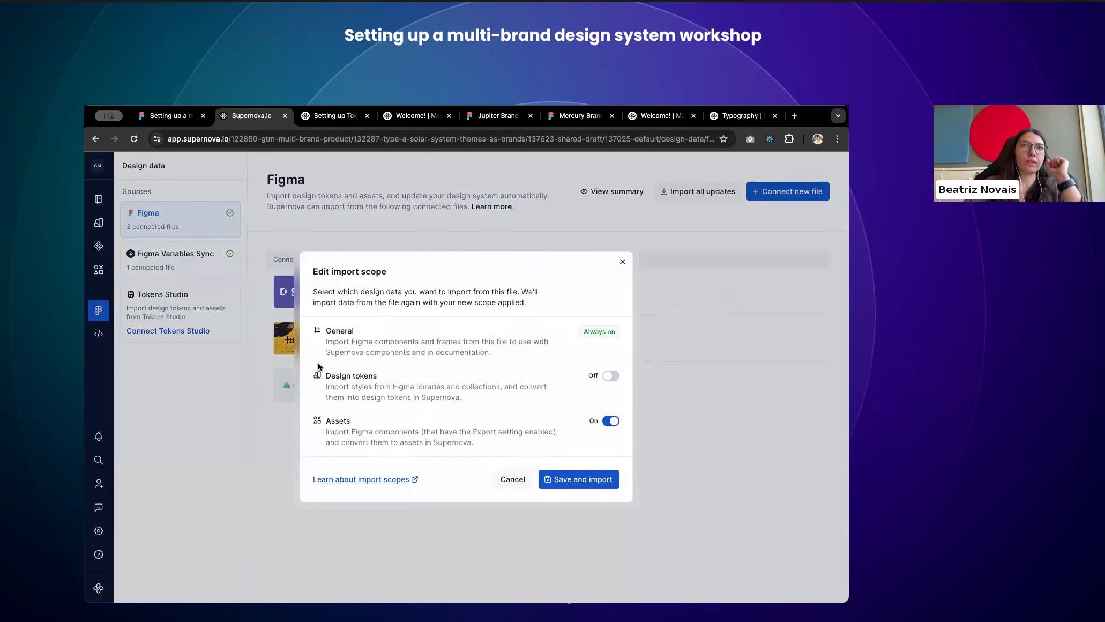
drag(321, 329, 611, 357)
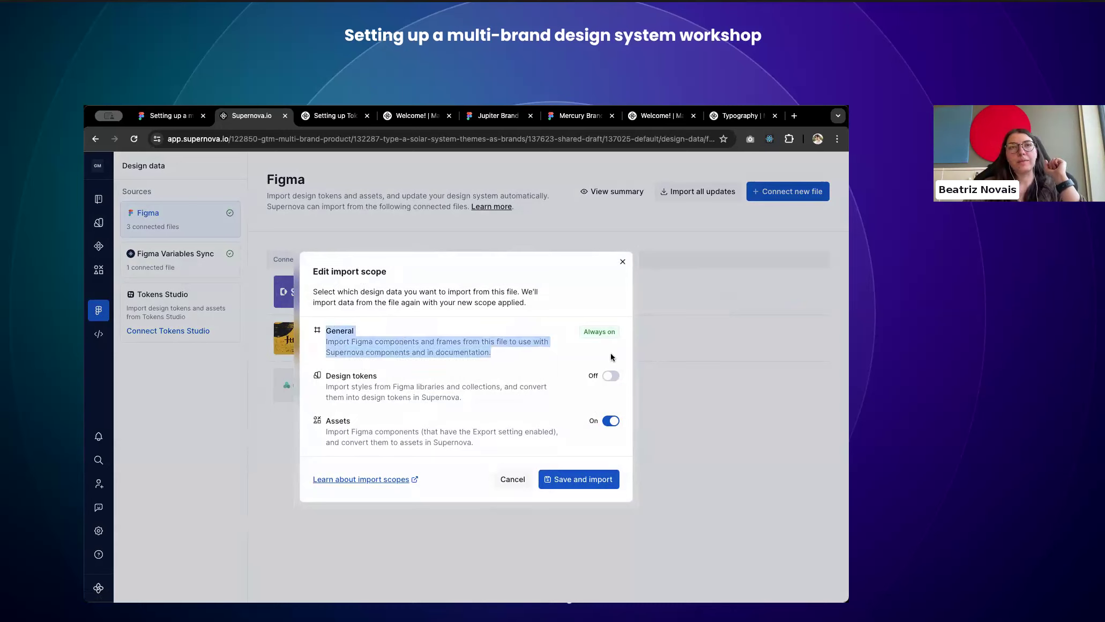
click(317, 327)
drag(318, 329, 558, 352)
click(558, 353)
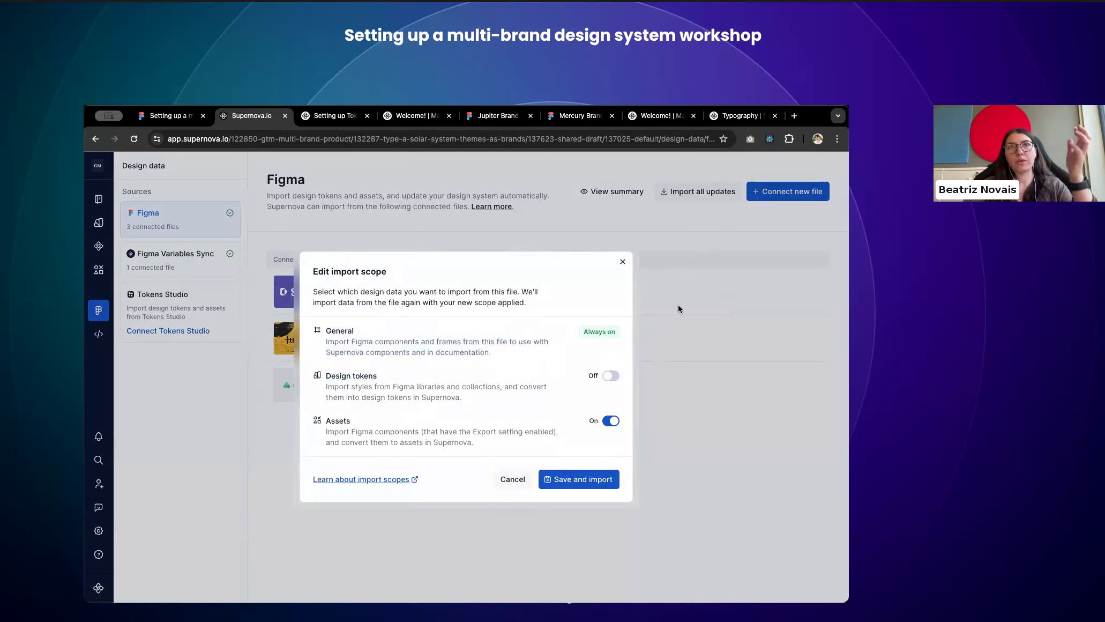
click(623, 261)
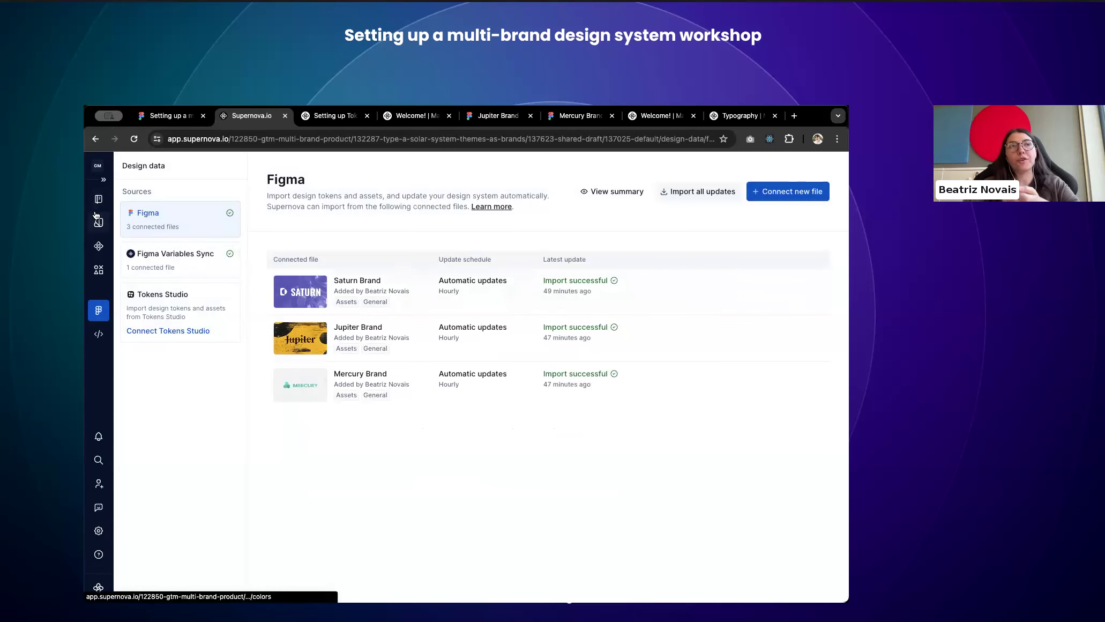
Step: Open the Toggle component's details and search for "bu" among the Figma components for its Saturn Brand property
click(98, 247)
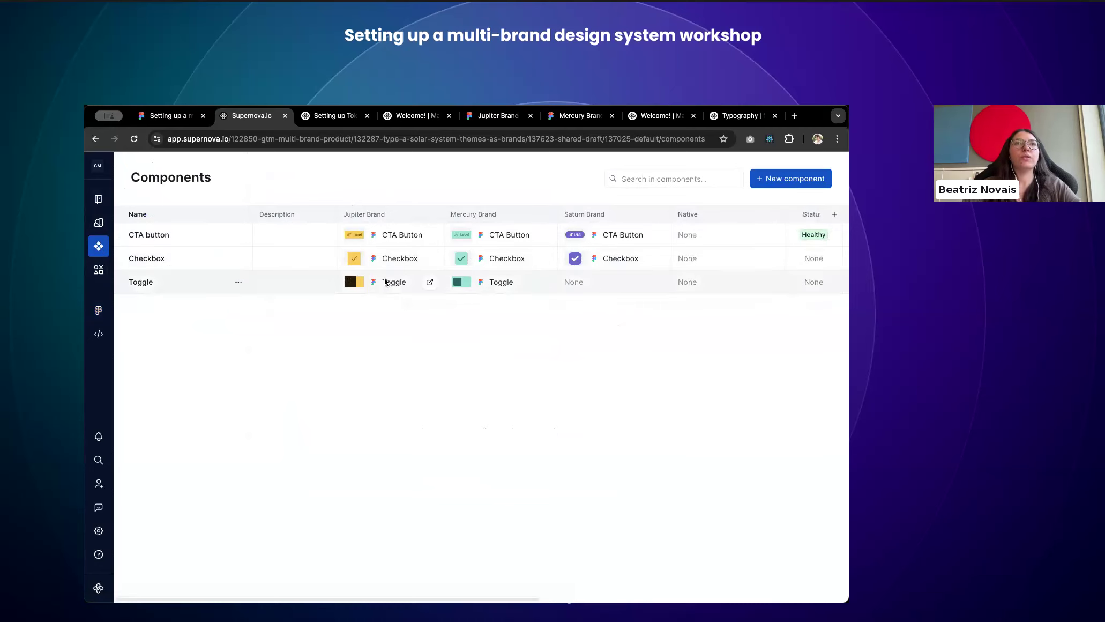
click(620, 281)
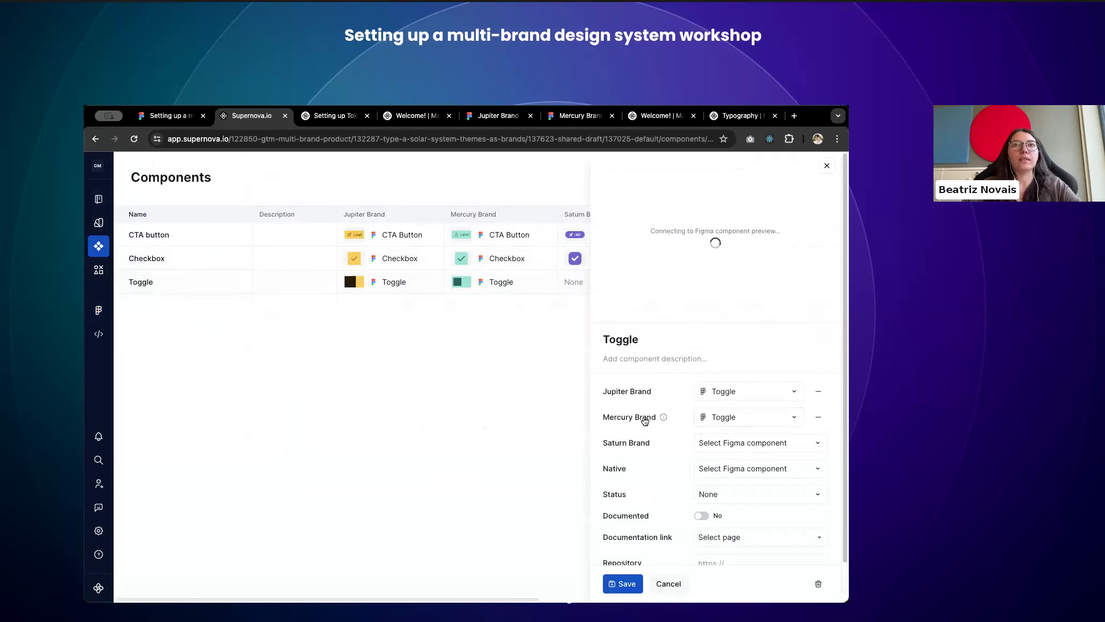
click(779, 443)
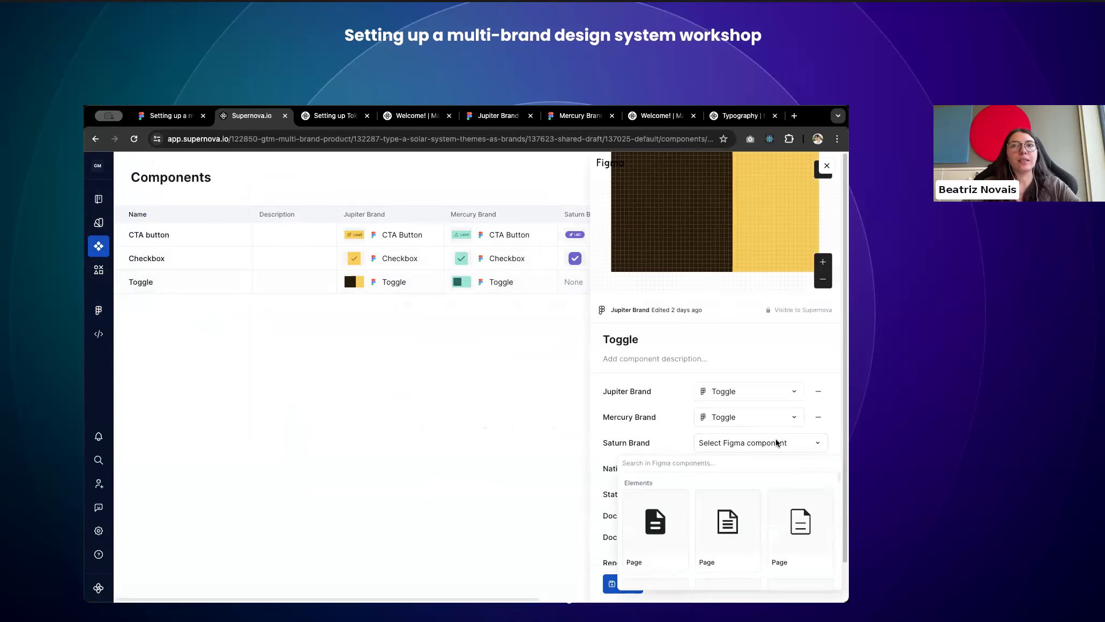
text(bu)
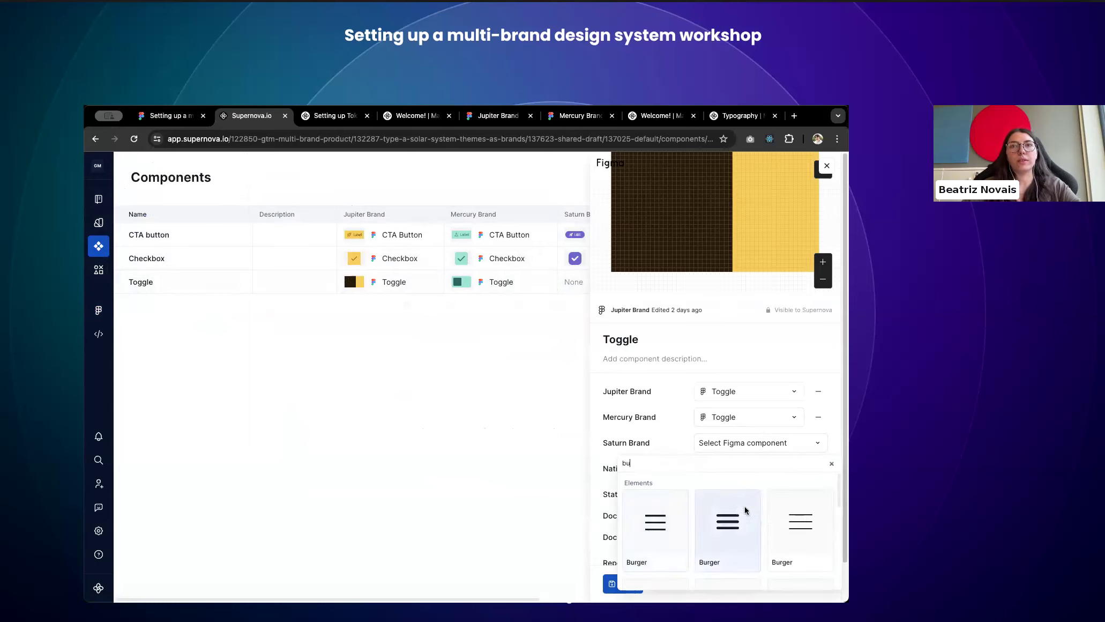
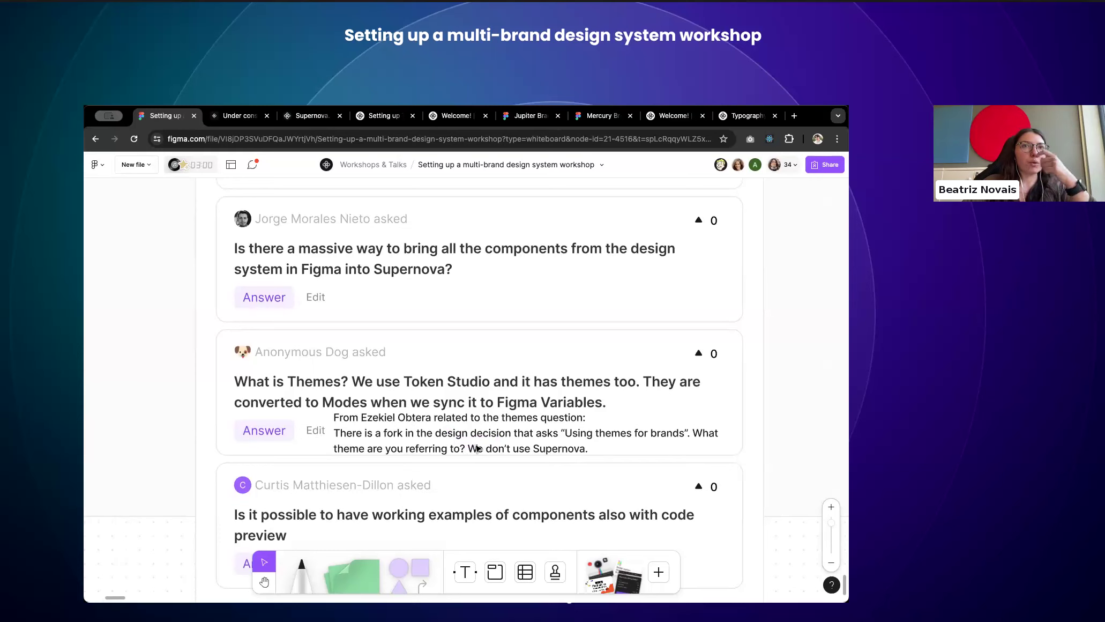
Step: Look through the FigJam board and Supernova Components overview, and return to the Tokens Studio setup guide
click(233, 117)
click(163, 116)
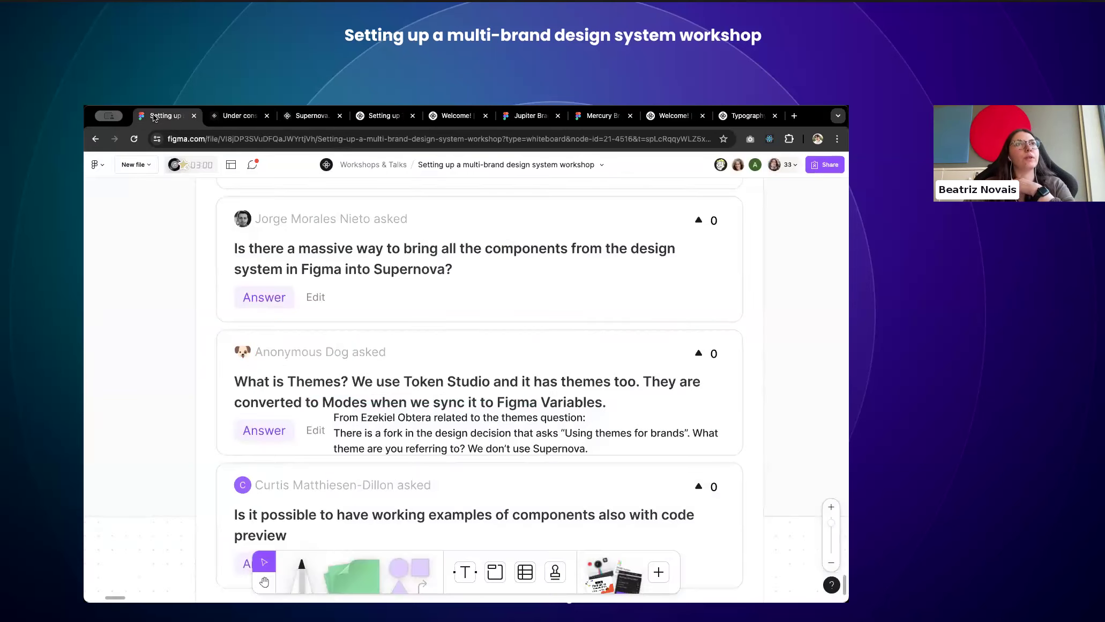
click(307, 118)
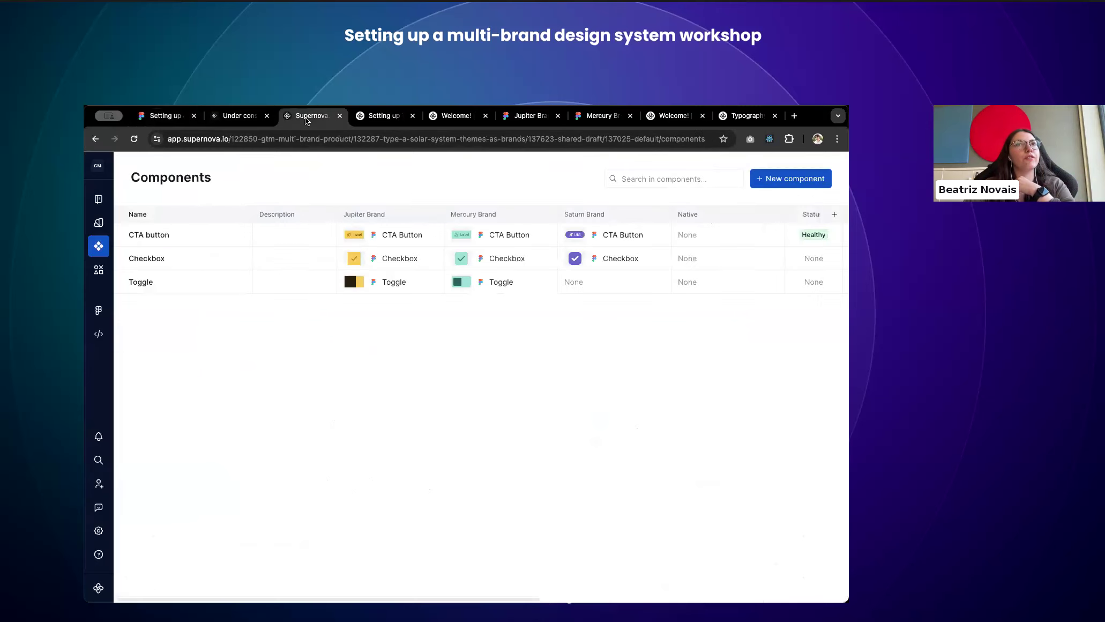
click(366, 115)
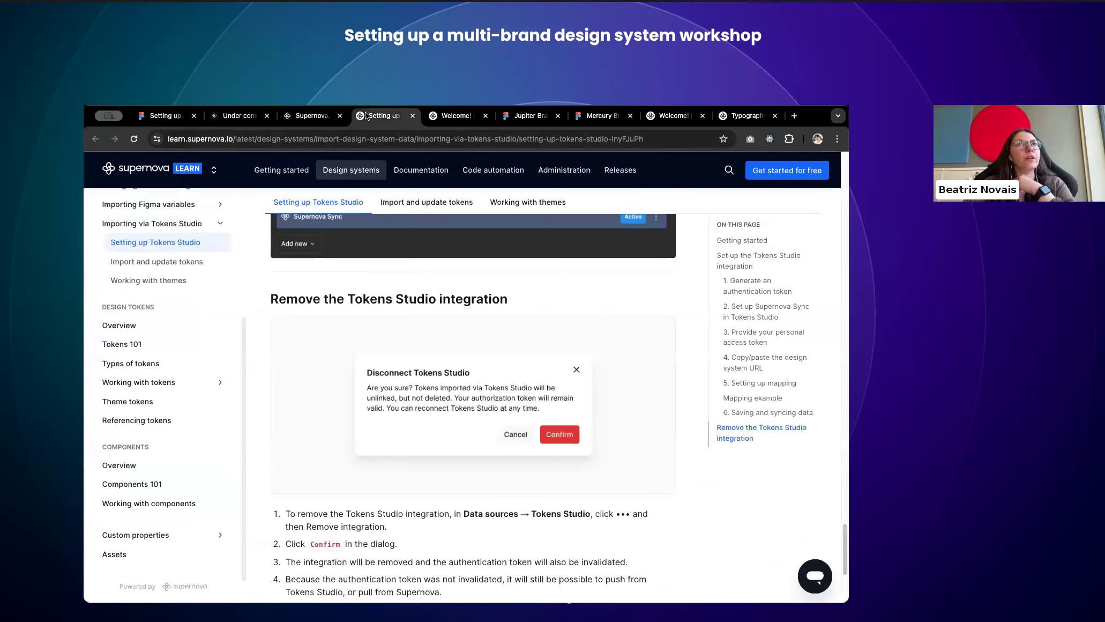
Step: Switch to the Jupiter Brand Figma file, deselect the CTA Button variant, and show the Semantic collection in the local variables window
click(525, 116)
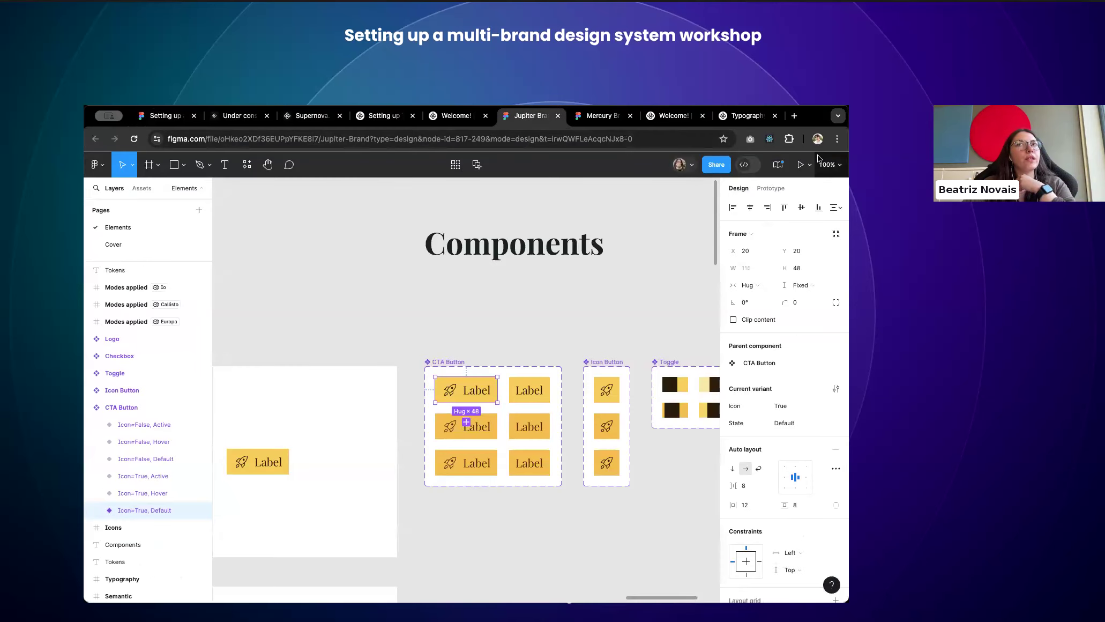
click(245, 168)
click(246, 166)
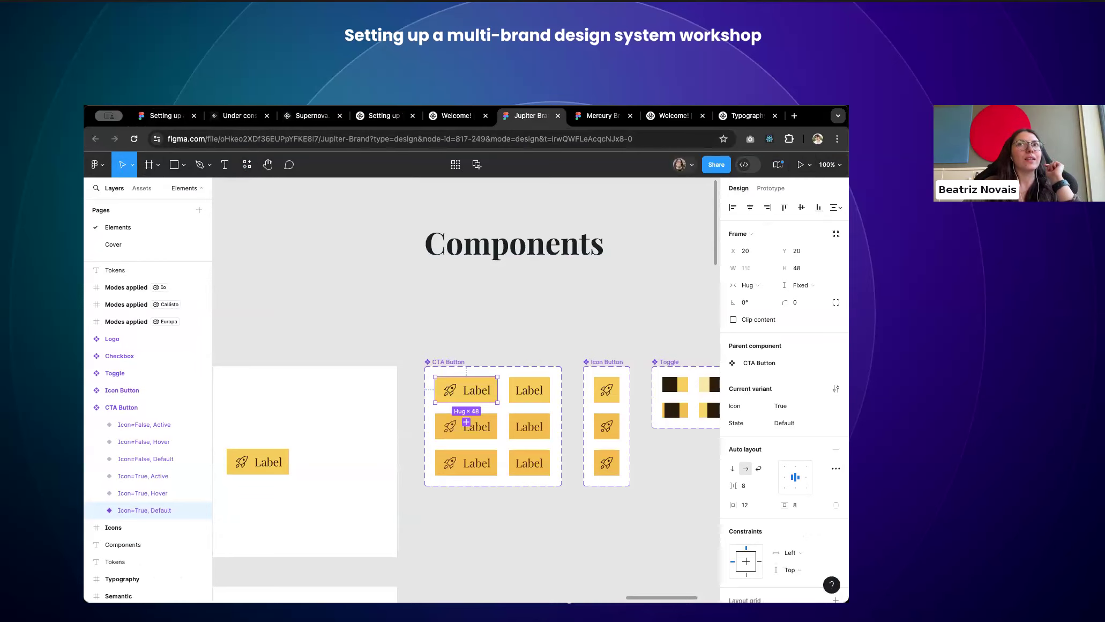
click(643, 306)
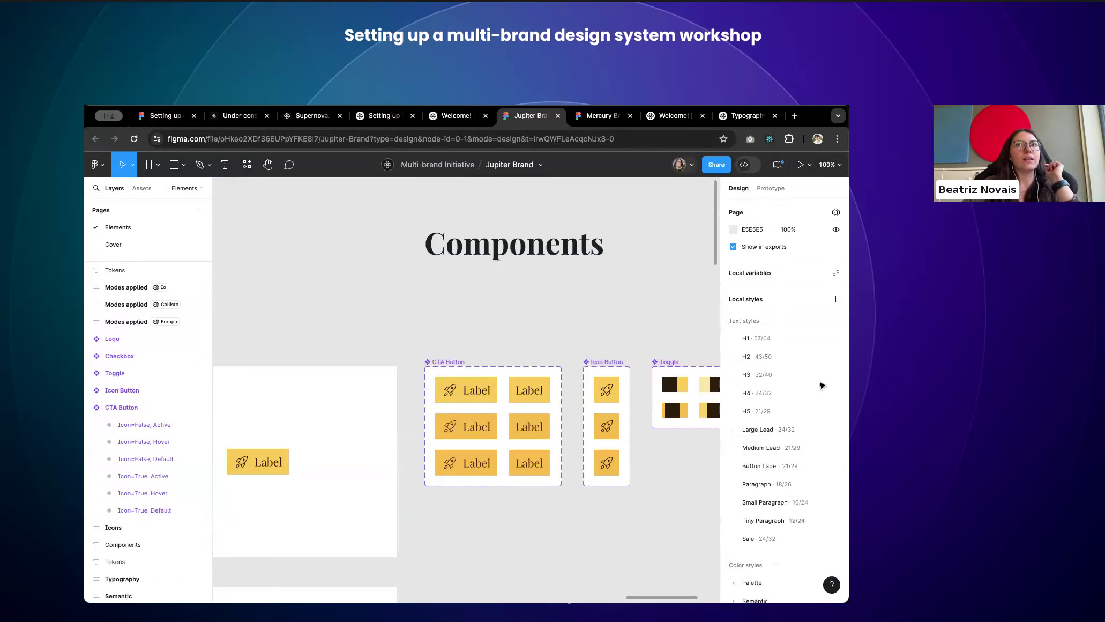
click(834, 272)
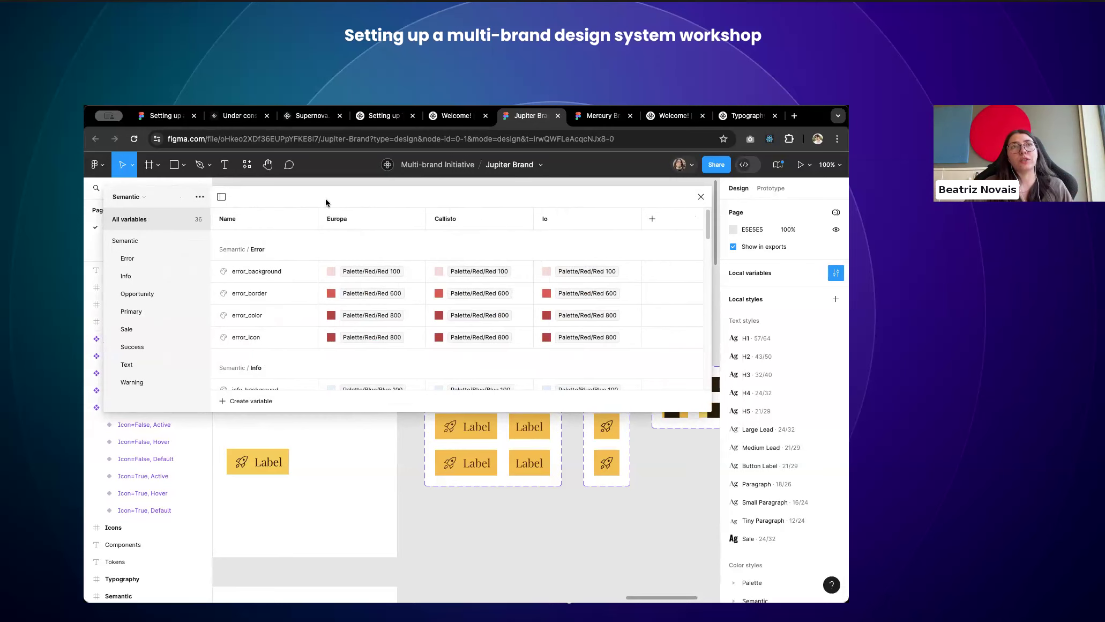
drag(325, 202, 382, 239)
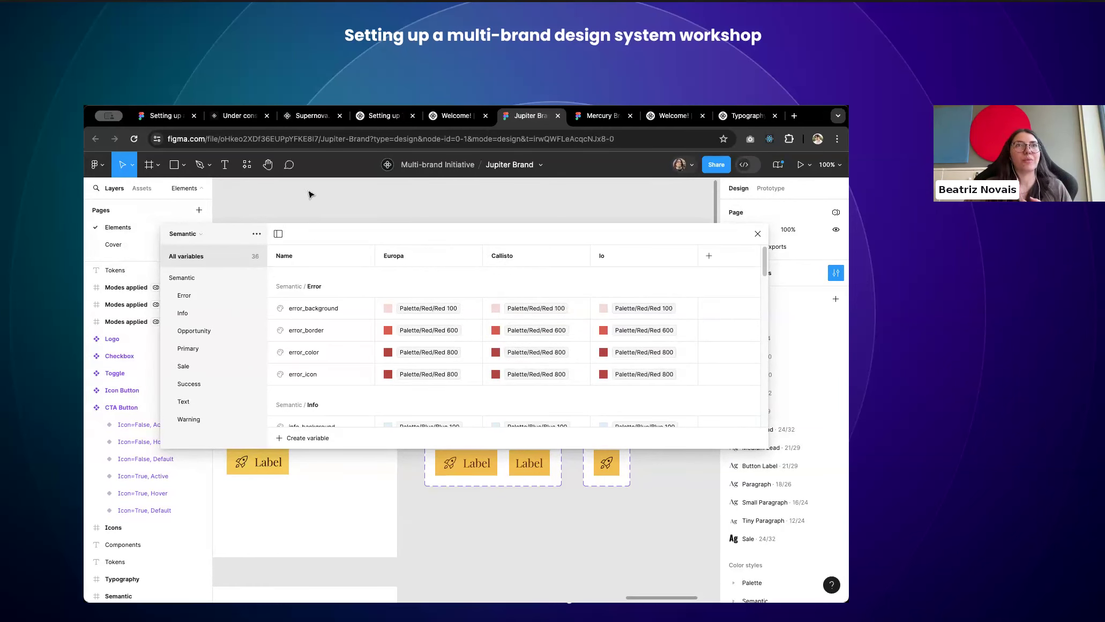
Step: Close and reopen the local variables window, resizing and repositioning it to leave room beside the Semantic collection table
click(757, 234)
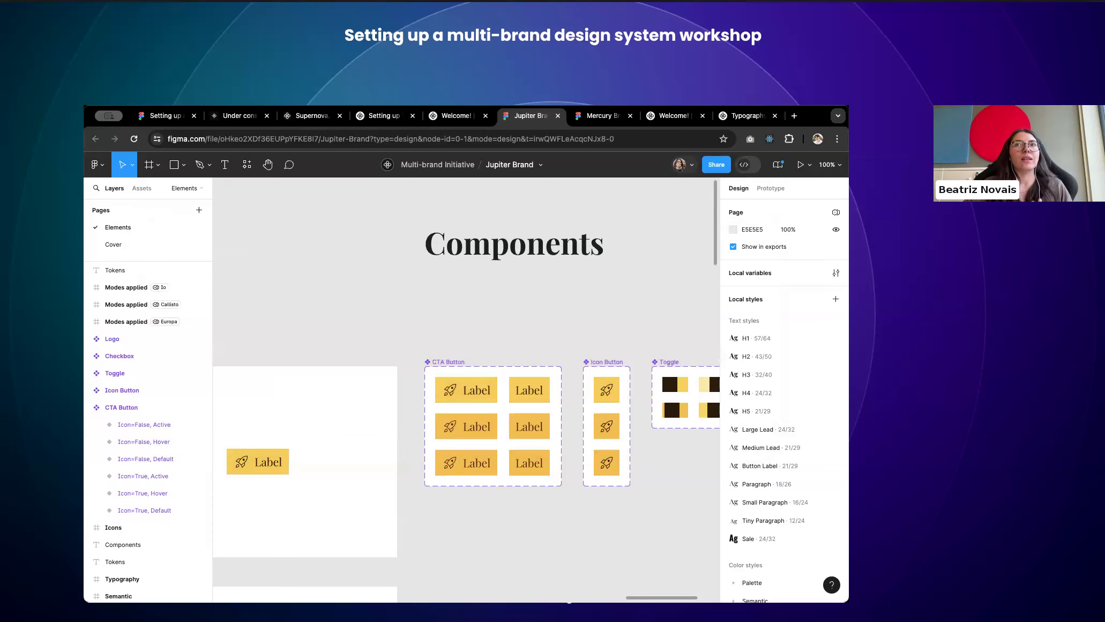
click(836, 273)
drag(158, 423, 392, 423)
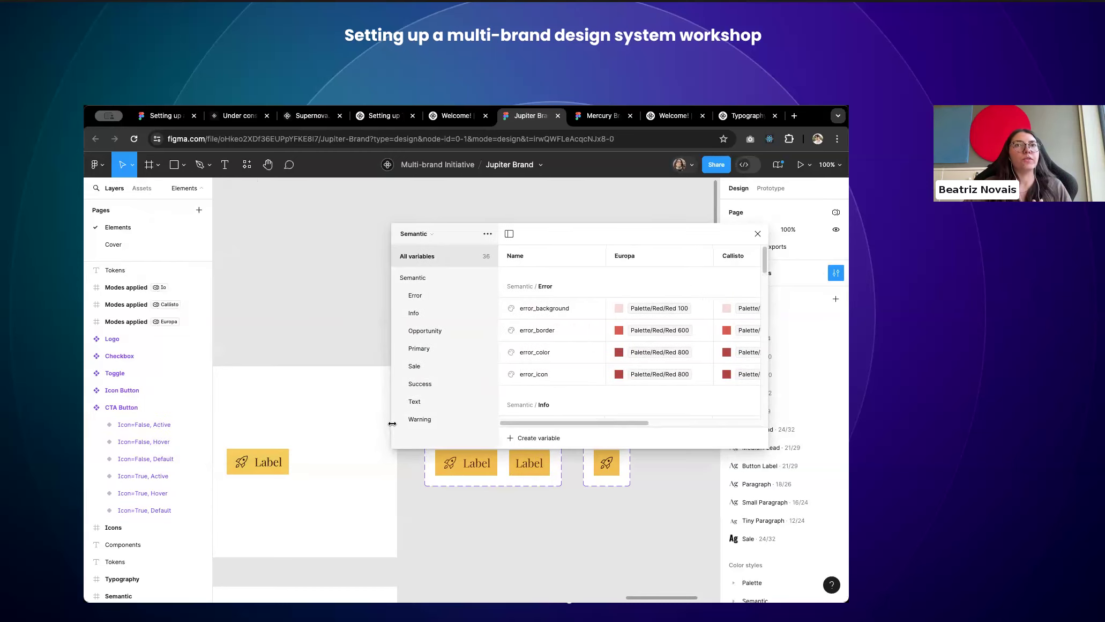
drag(617, 233, 583, 213)
drag(740, 388, 825, 392)
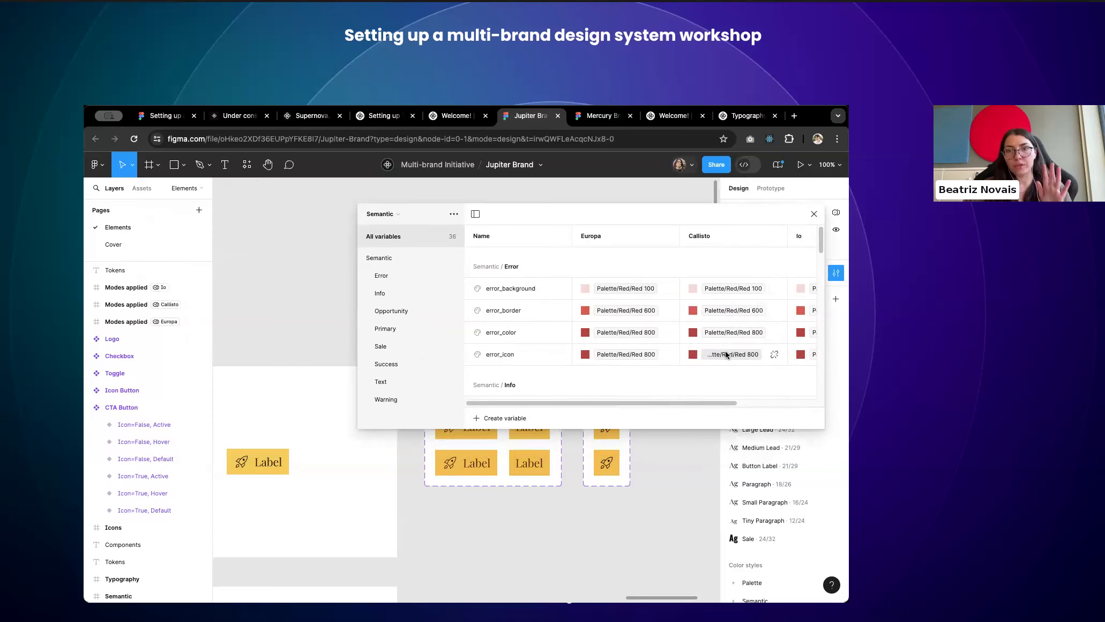
Step: Find the Supernova Figma Variables Sync plugin with the search "super" and run it in the Jupiter Brand file
click(247, 164)
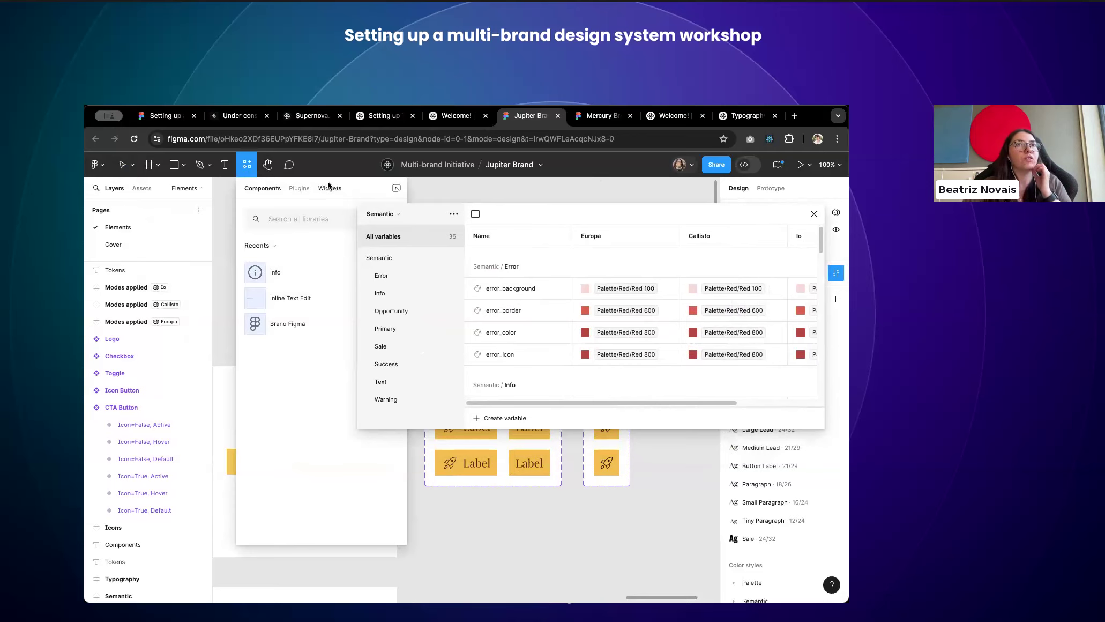
click(299, 188)
text(su)
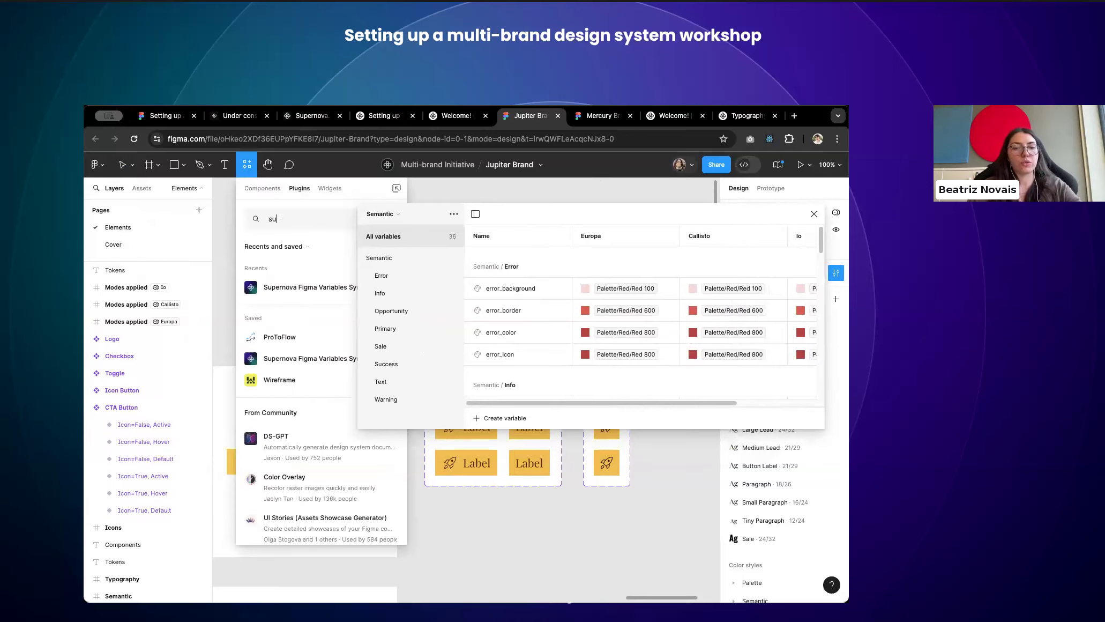
text(per)
key(Escape)
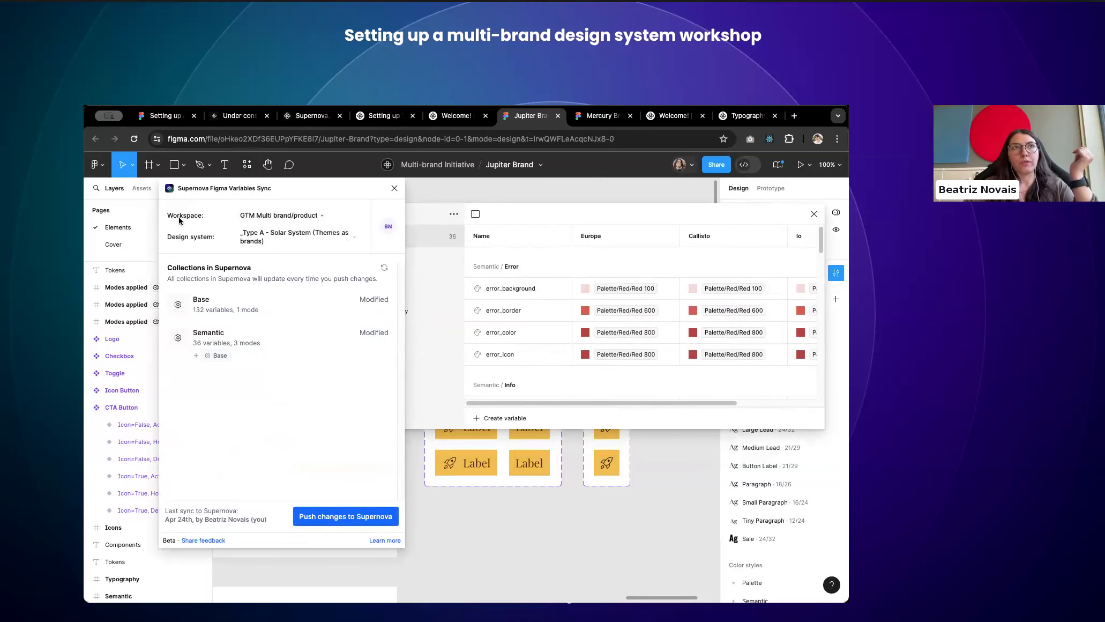
Step: Show the plugin's available workspaces and design systems, keeping GTM Multi brand/product and _Type A - Solar System (Themes as brands)
click(295, 217)
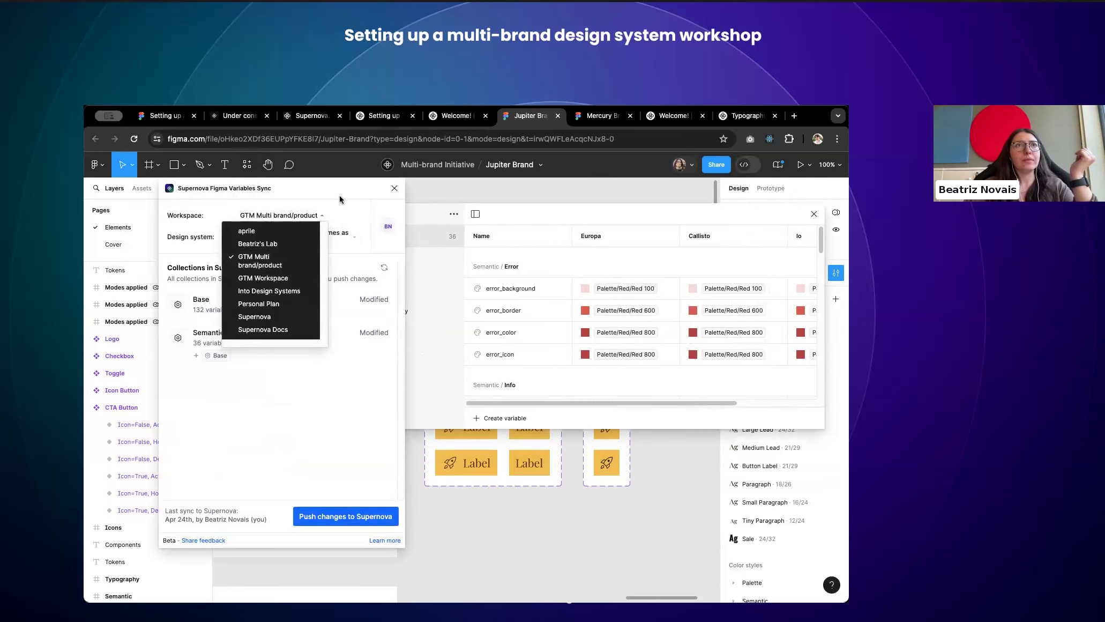
click(252, 217)
click(276, 239)
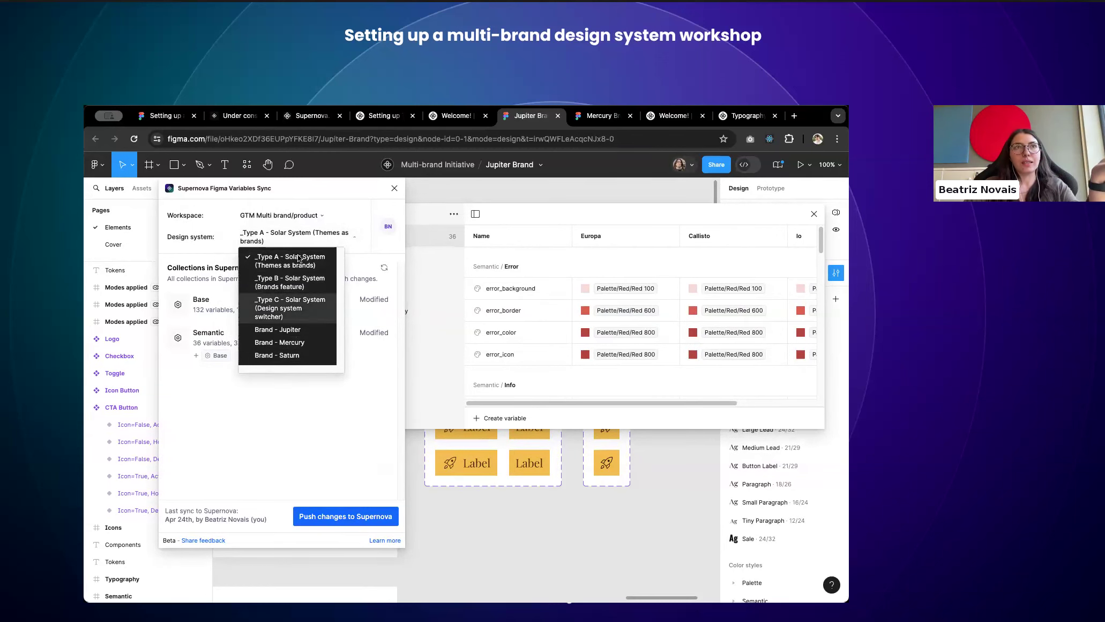
click(321, 408)
click(279, 236)
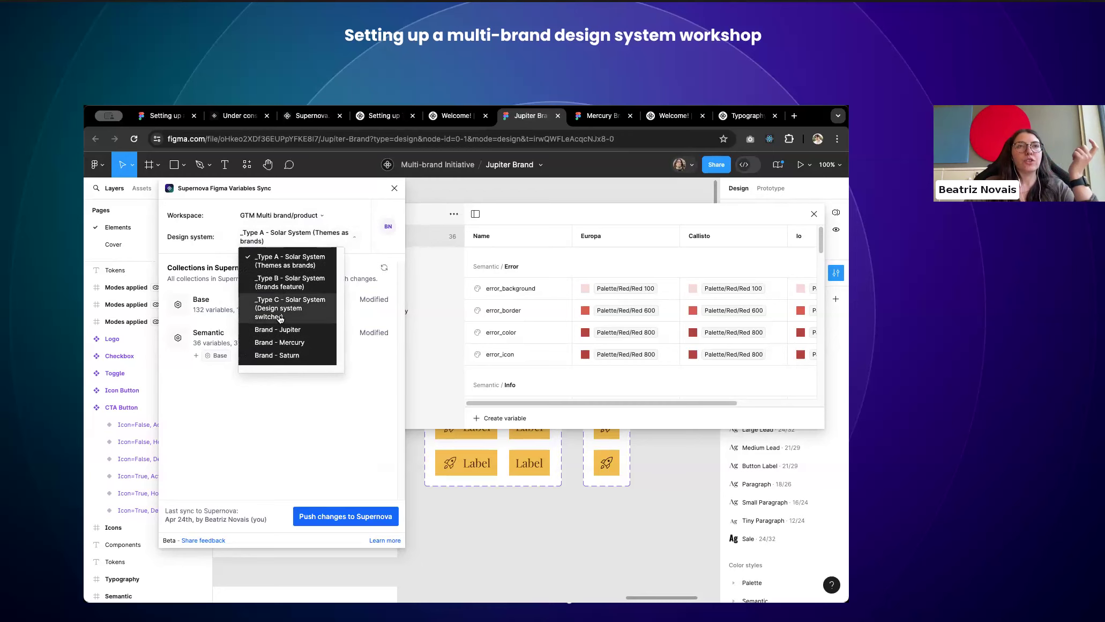
click(287, 378)
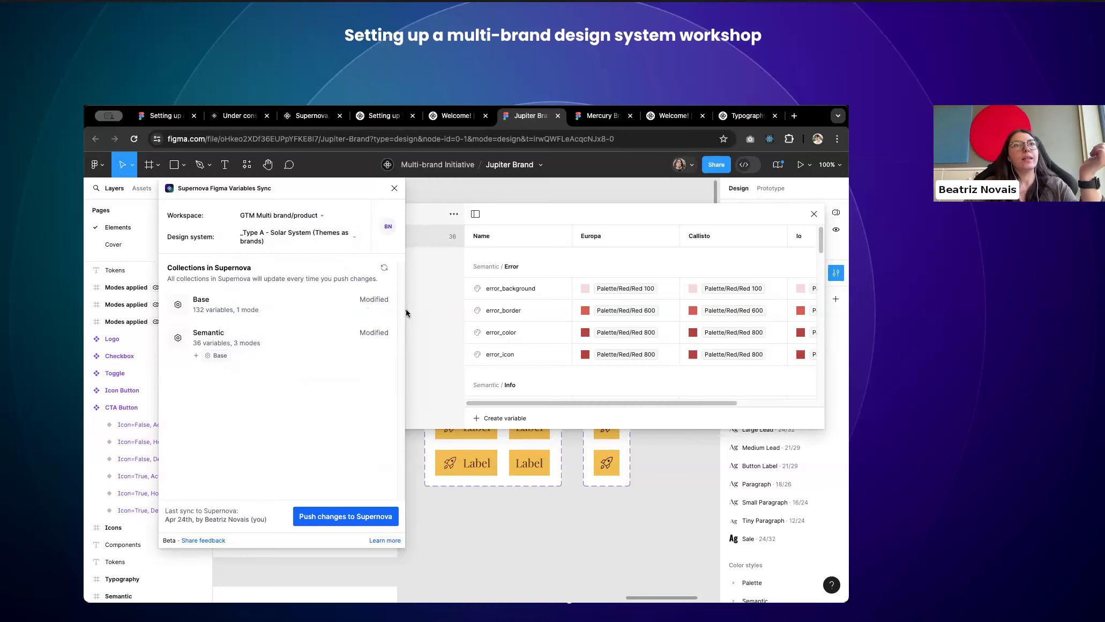
click(275, 216)
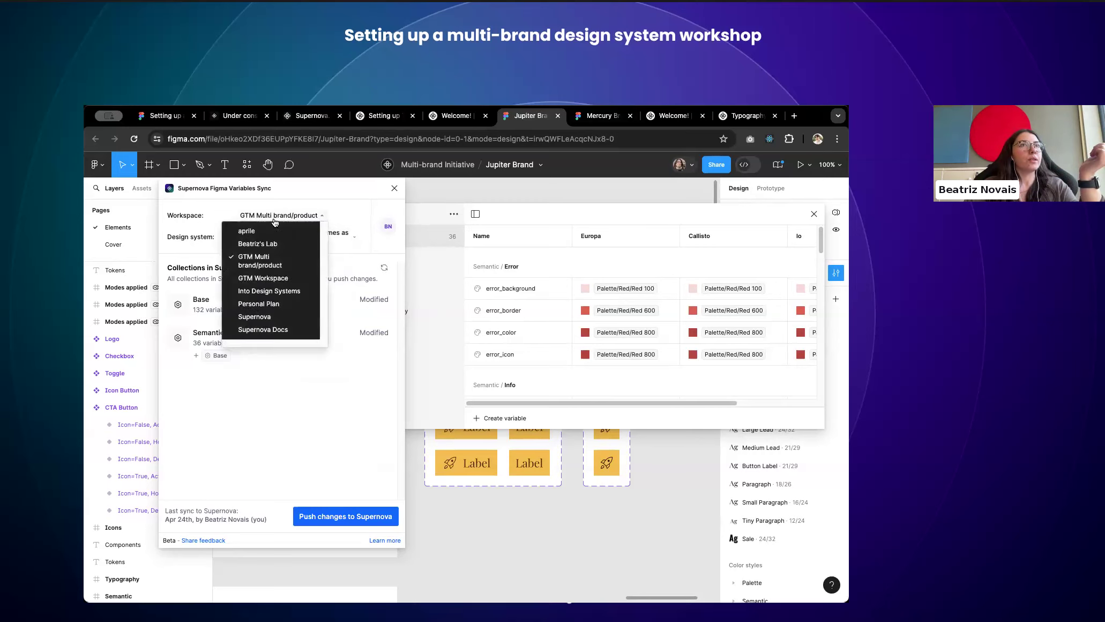
click(184, 395)
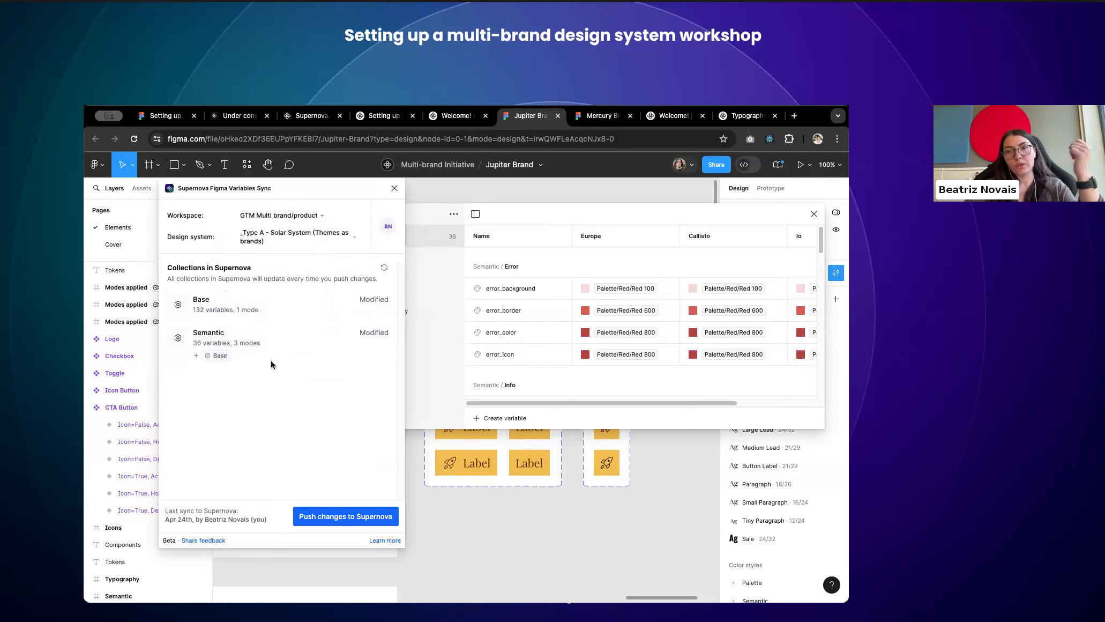
Step: Highlight the Base and Semantic collections in the plugin's Collections in Supernova list, pointing out the Base reference
drag(192, 299, 286, 384)
click(286, 383)
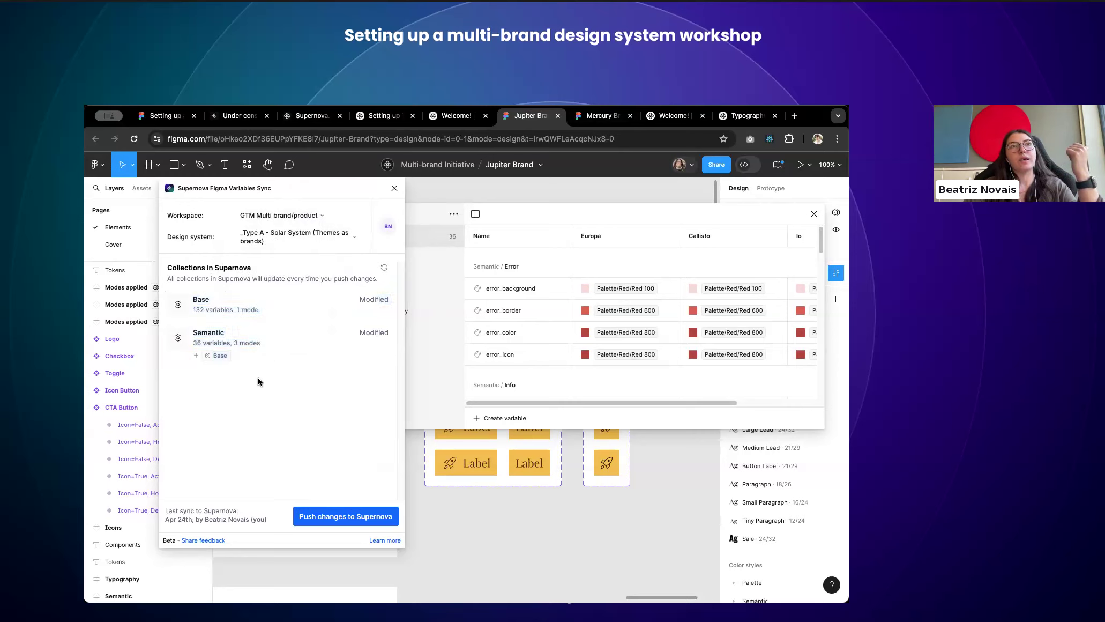
mouse_move(219, 358)
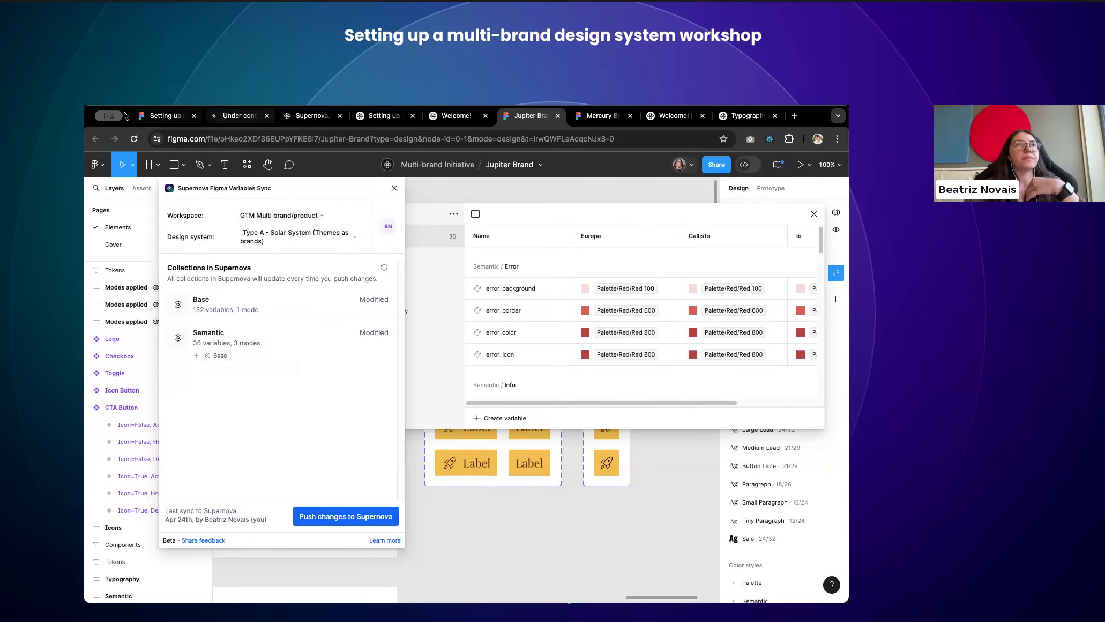
Step: Switch to Supernova and show the color design tokens with their Saturn and Mercury theme columns, collapsing the navigation sidebar
click(157, 119)
click(241, 116)
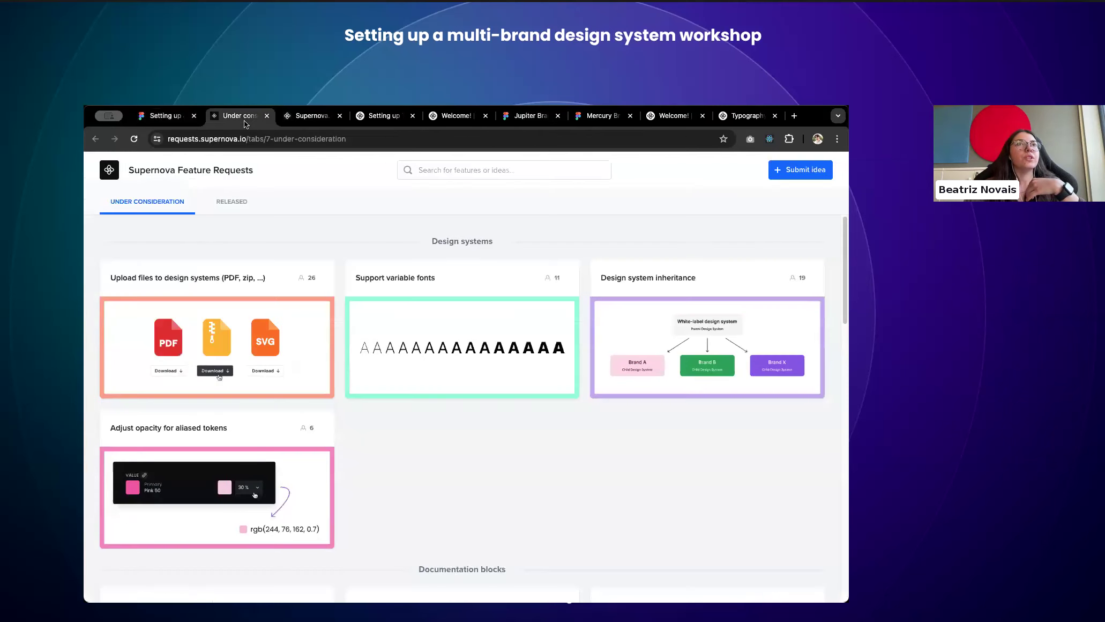
click(309, 122)
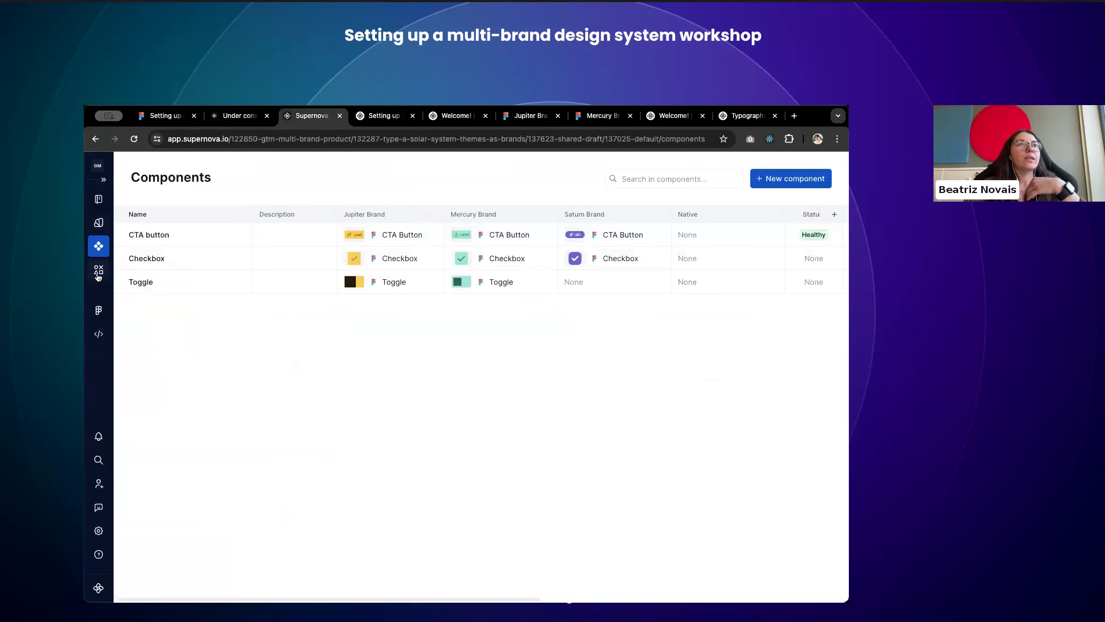
click(105, 181)
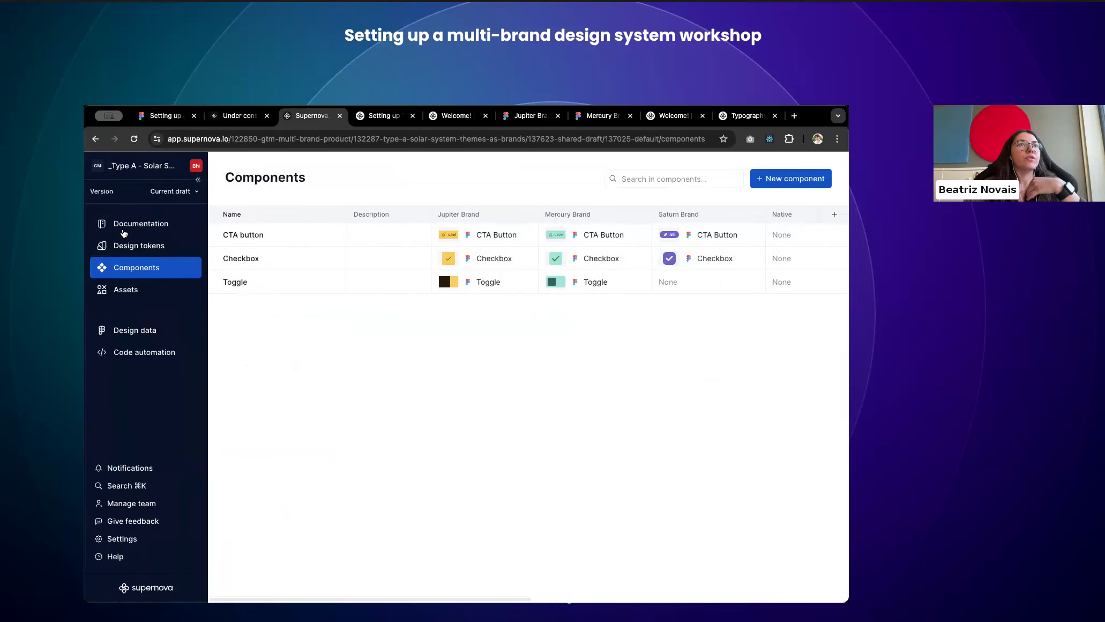
click(150, 246)
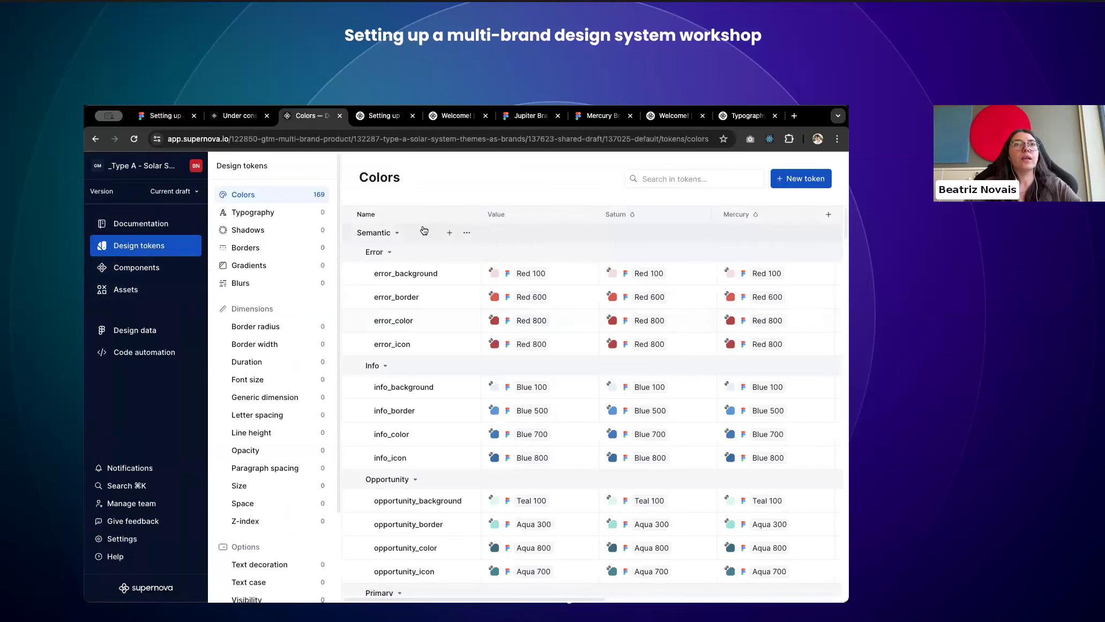
click(198, 179)
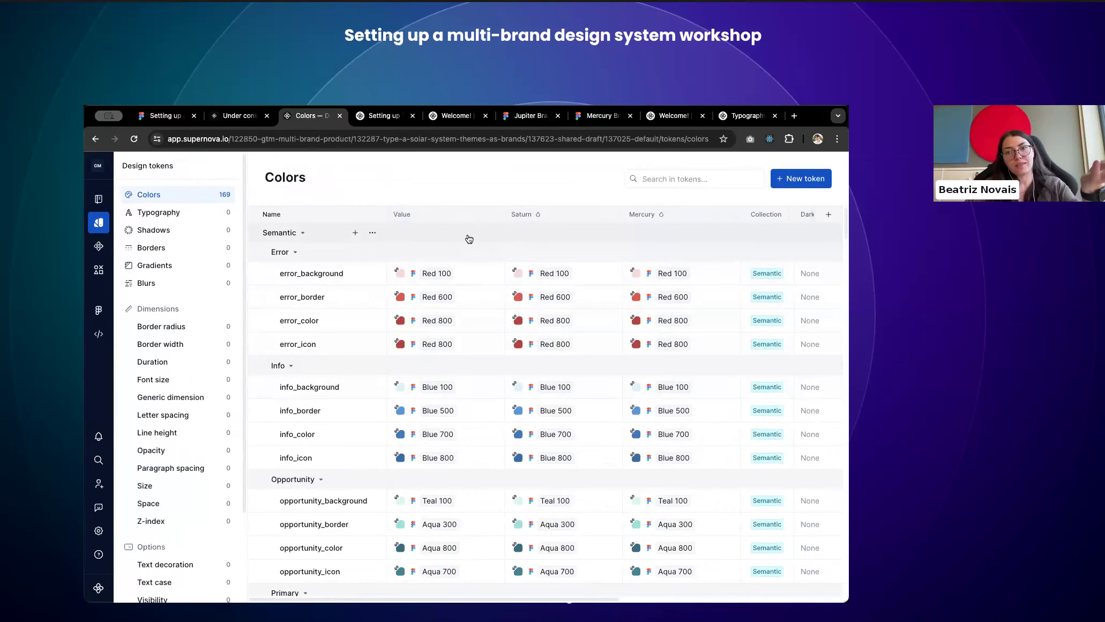
Step: Return to the FigJam board and read the remaining Q&A entries, including the question on structuring Figma documents used as sources
click(156, 119)
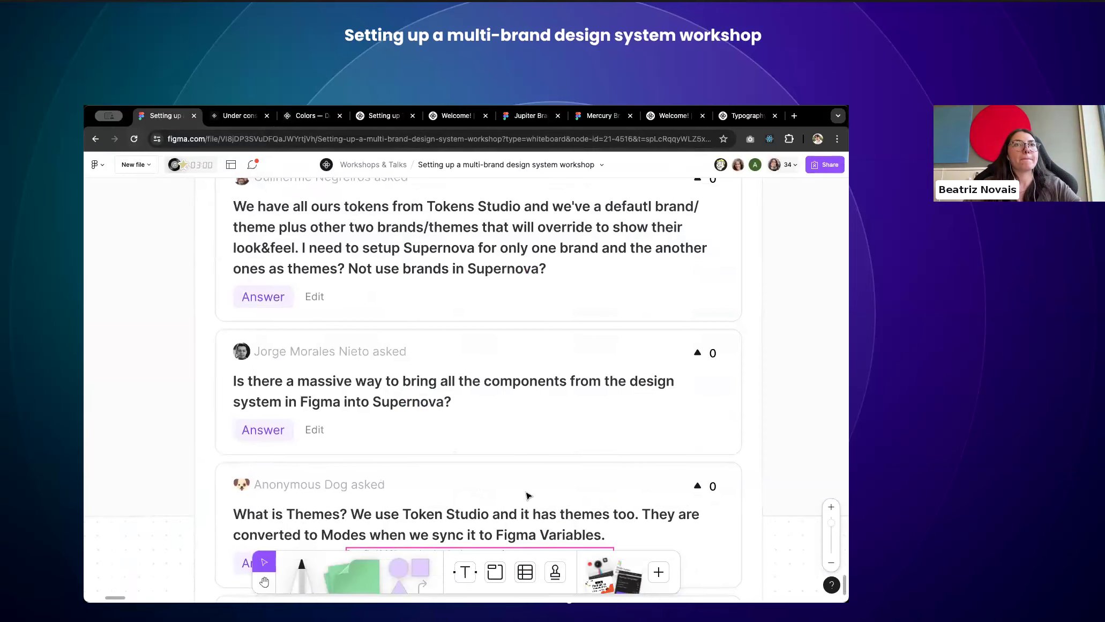
scroll(528, 495, down, 5)
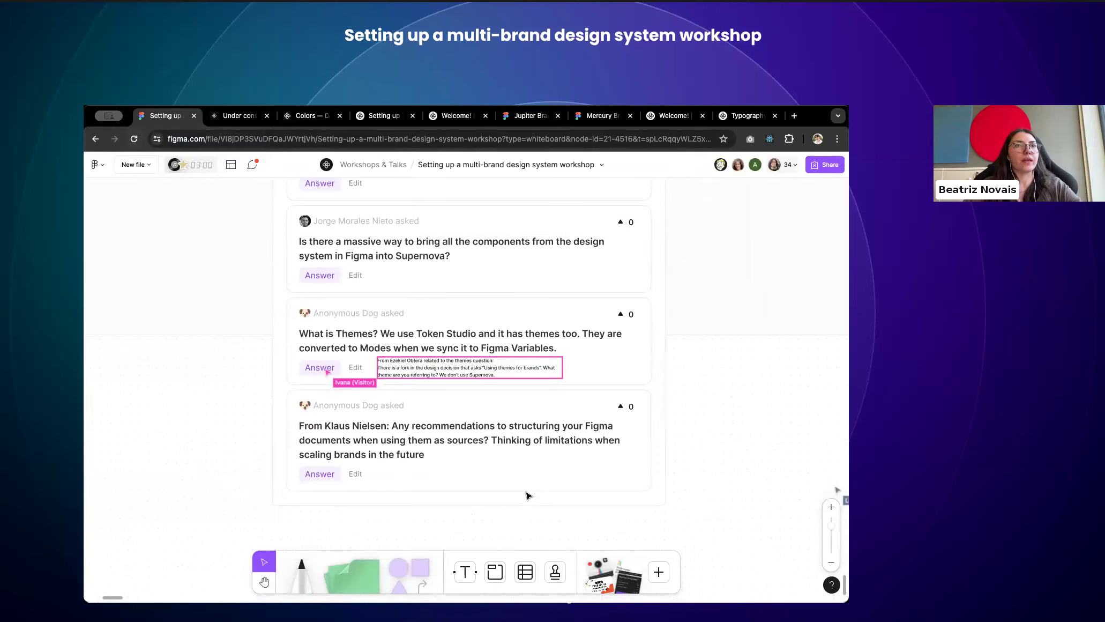
scroll(528, 495, up, 3)
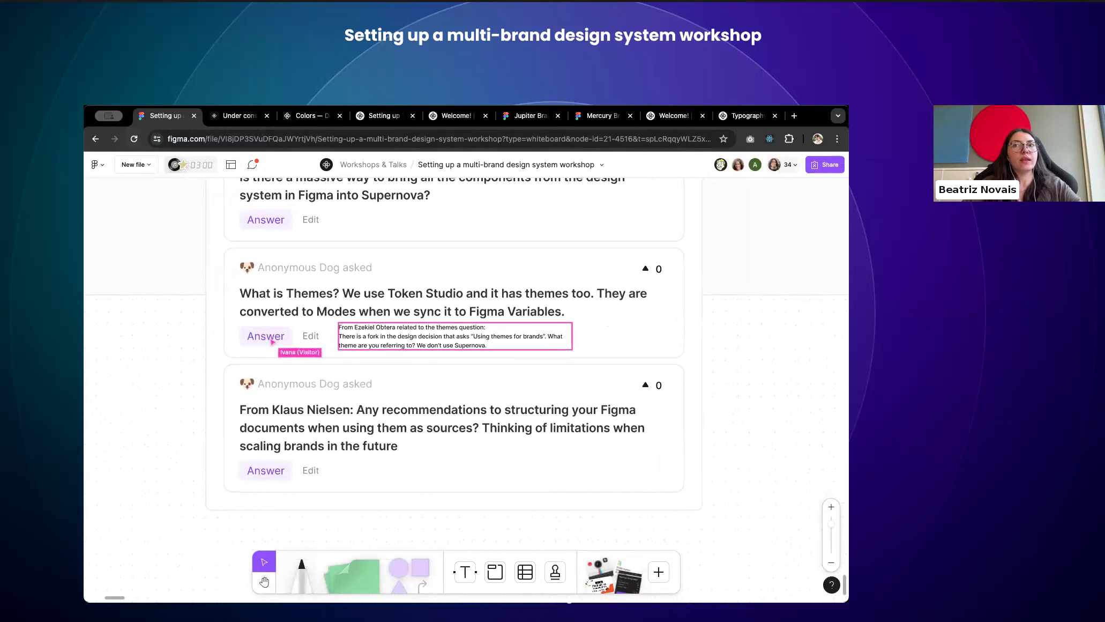
scroll(704, 470, down, 1)
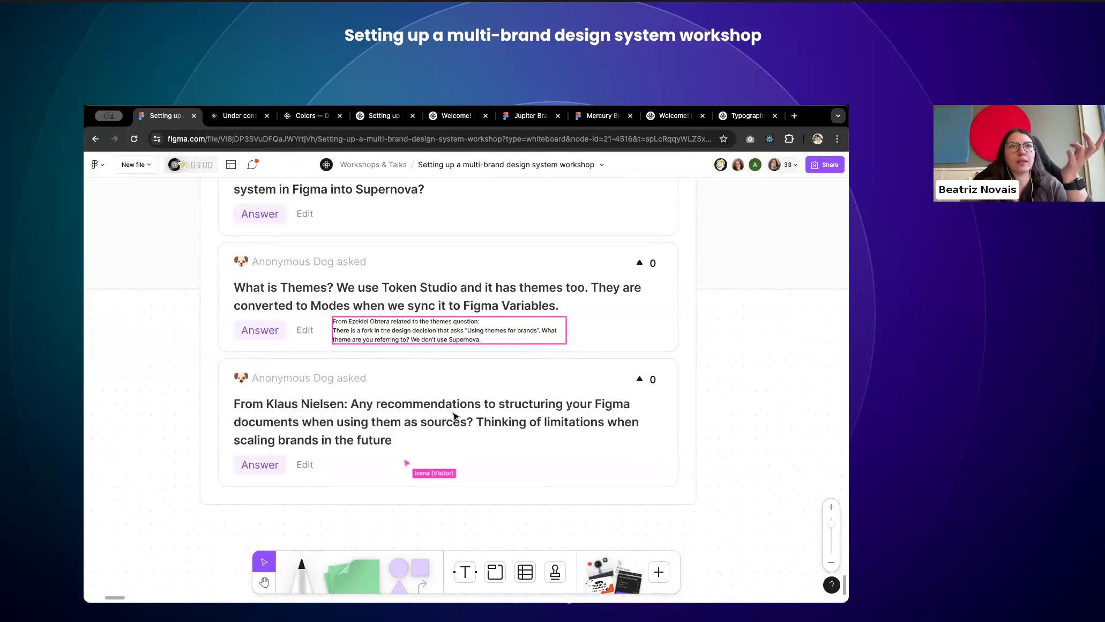
scroll(453, 415, down, 5)
scroll(536, 407, up, 5)
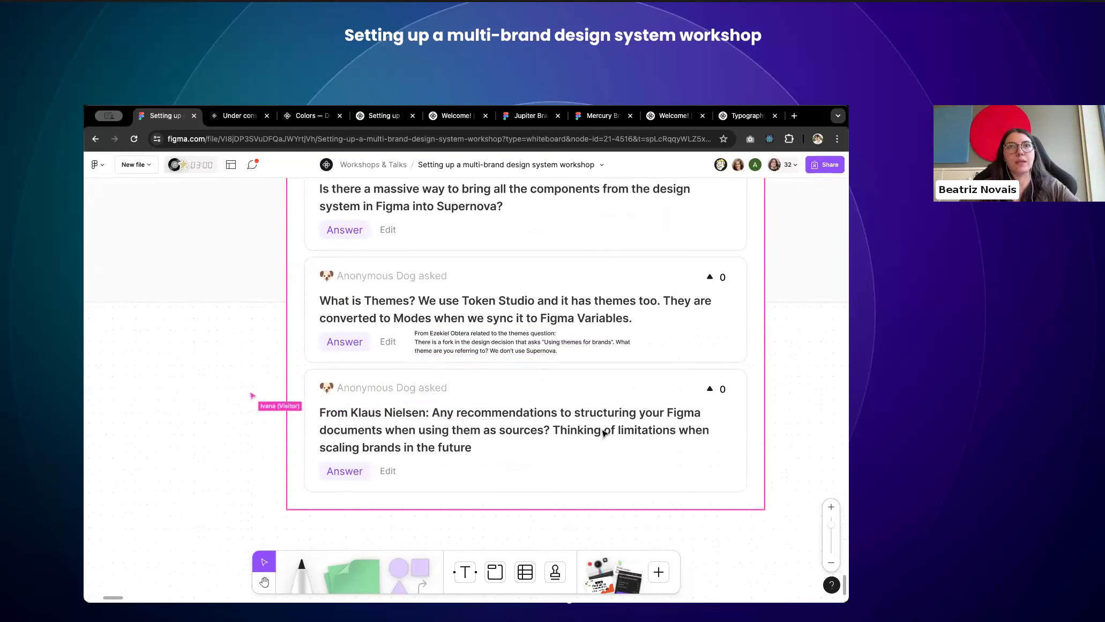
scroll(604, 433, right, 2)
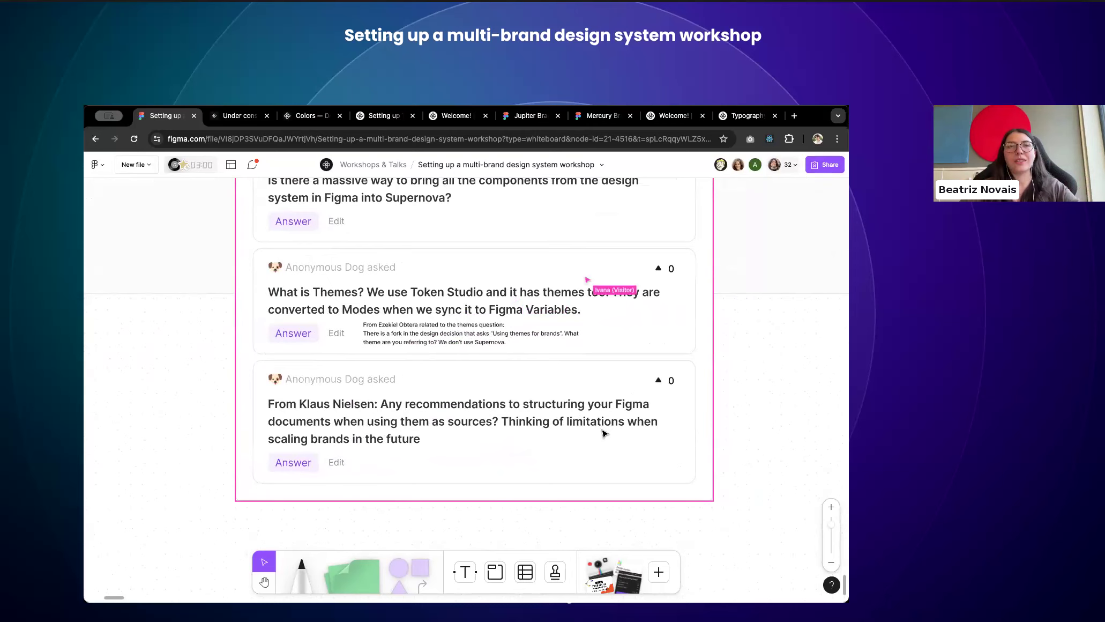
scroll(384, 435, down, 5)
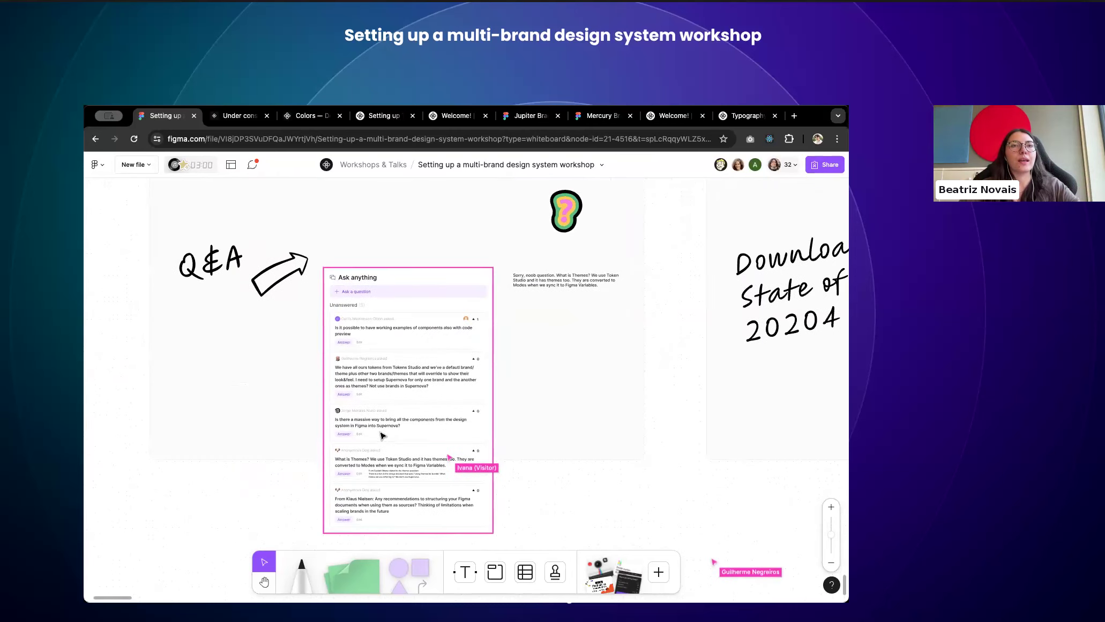
scroll(383, 435, up, 1)
scroll(386, 450, down, 3)
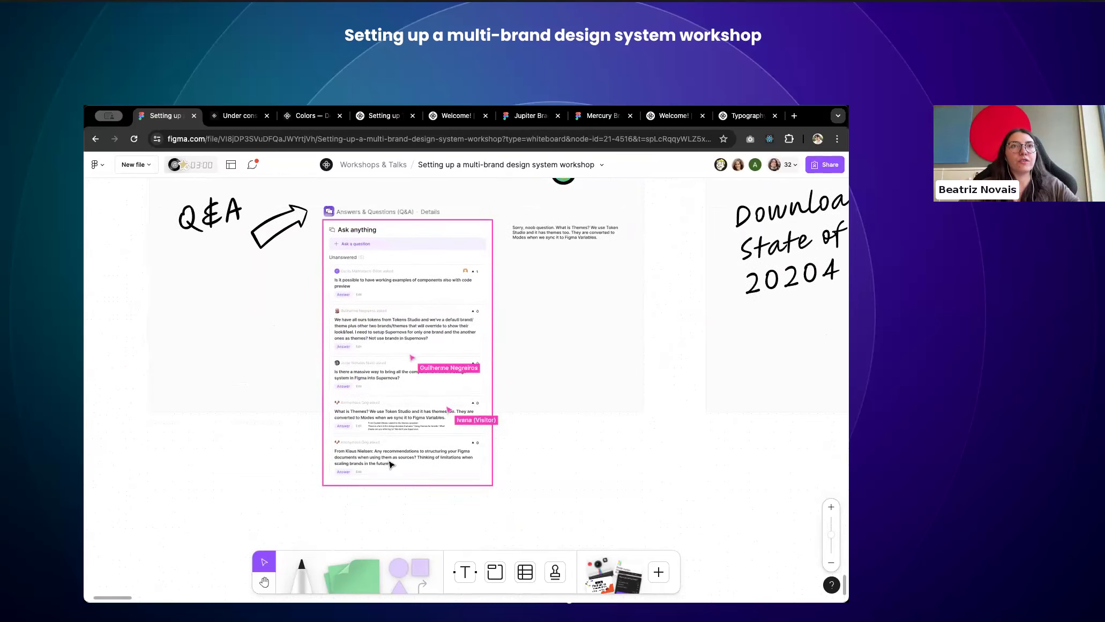
scroll(389, 464, up, 5)
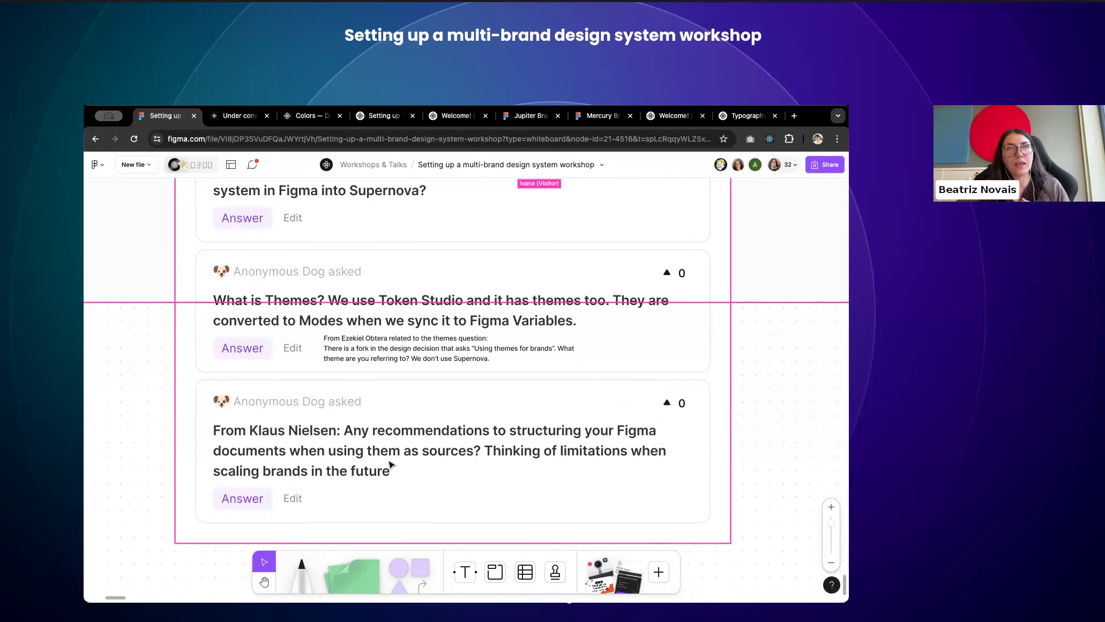
Step: Switch to the Jupiter Brand file in Figma, close the sync plugin and variables window, and show its Cover and Elements pages
click(380, 118)
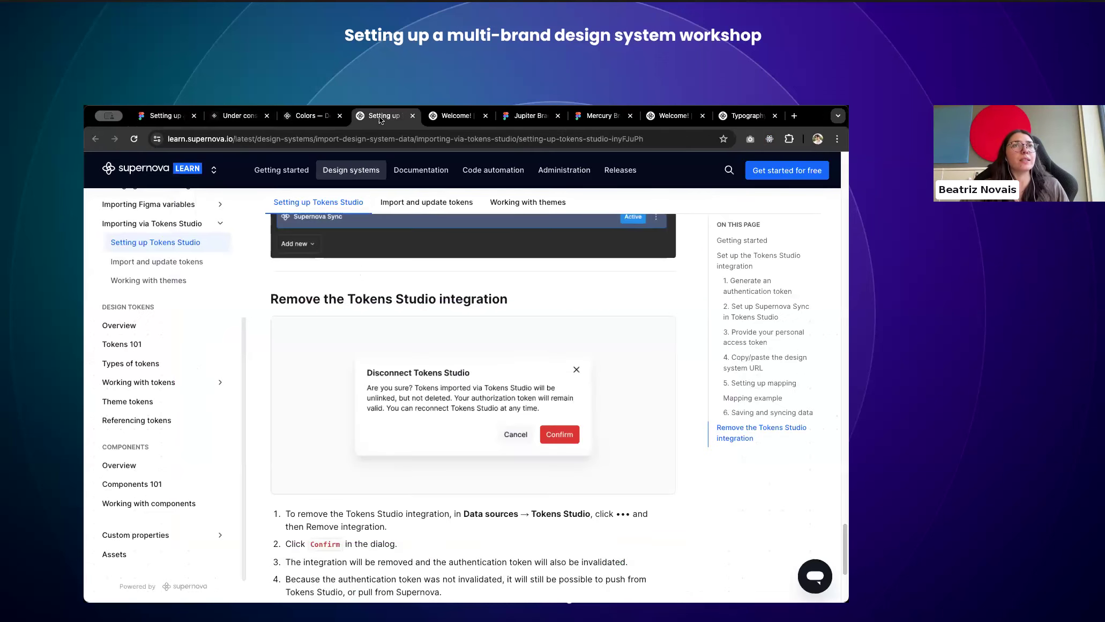
click(523, 118)
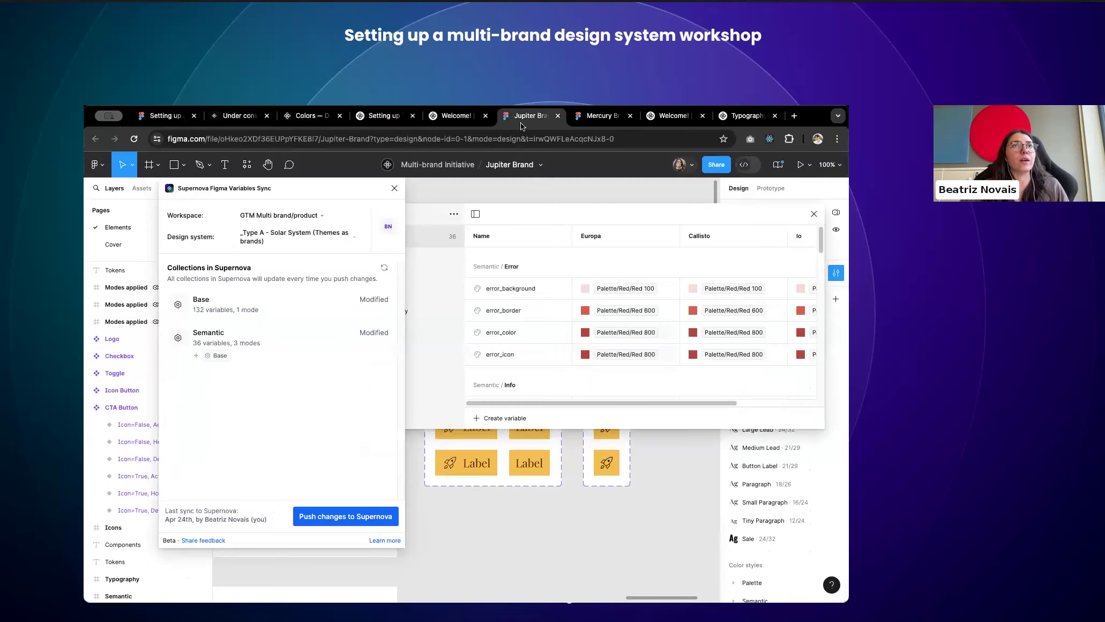
click(393, 187)
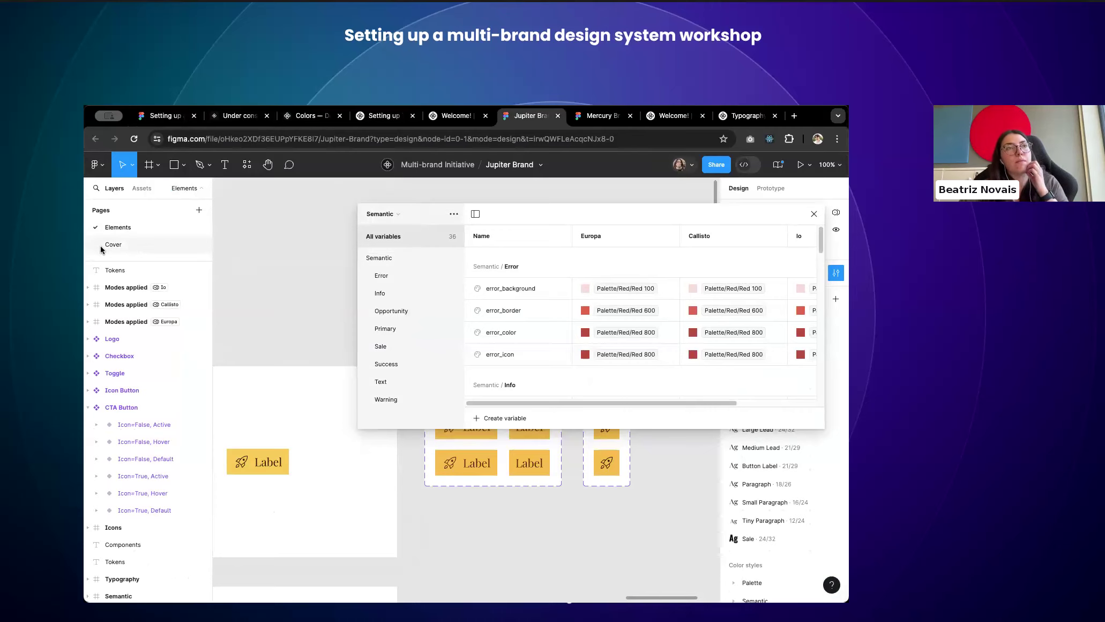
click(144, 248)
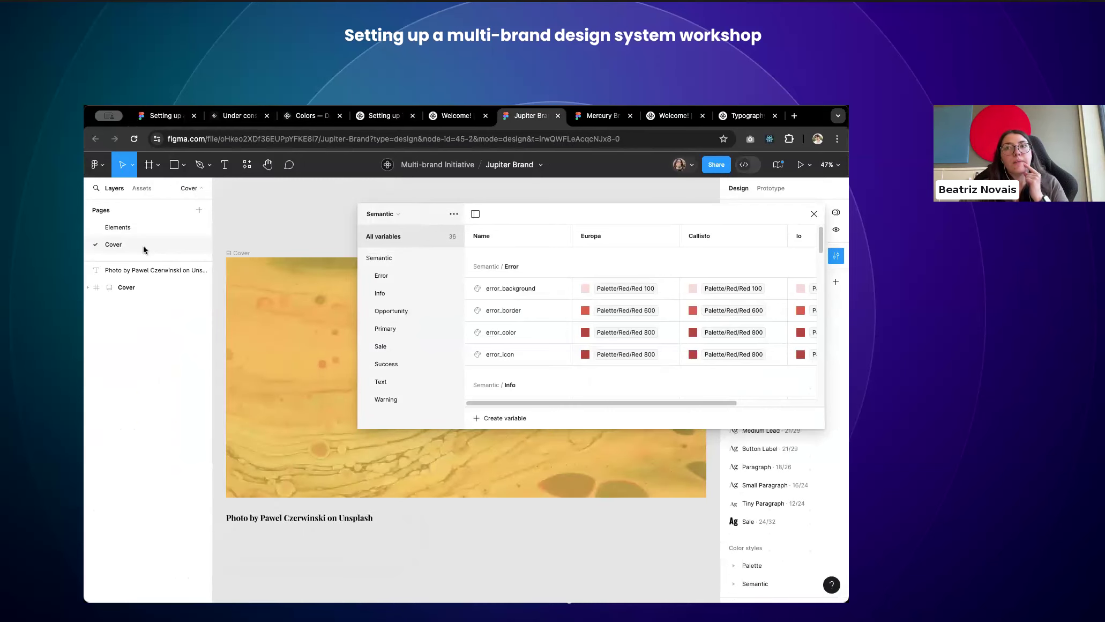
click(138, 225)
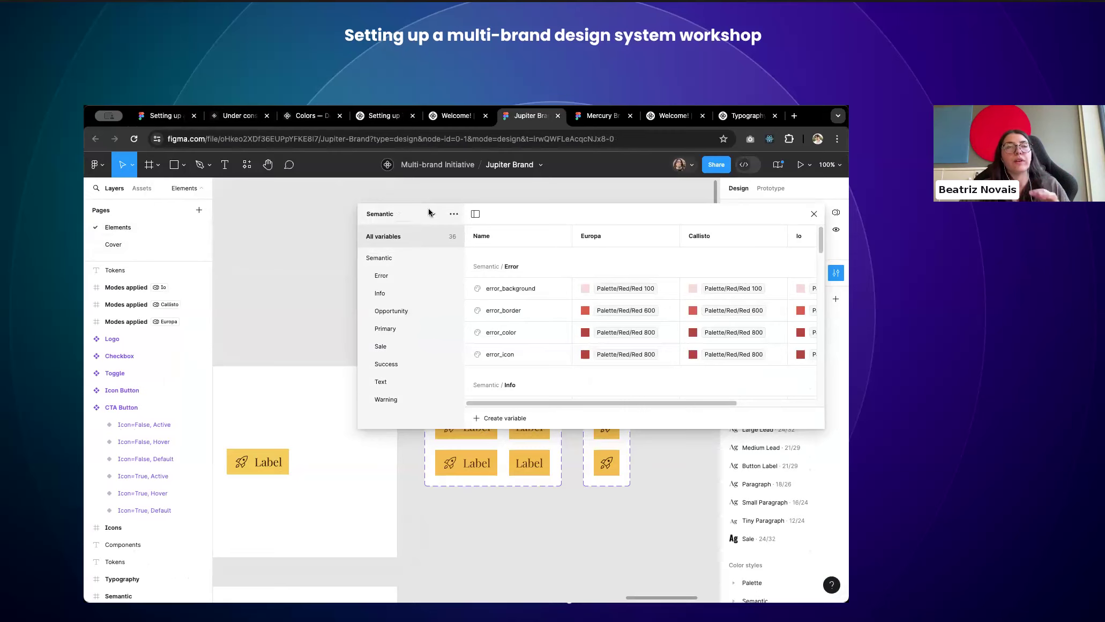
click(814, 215)
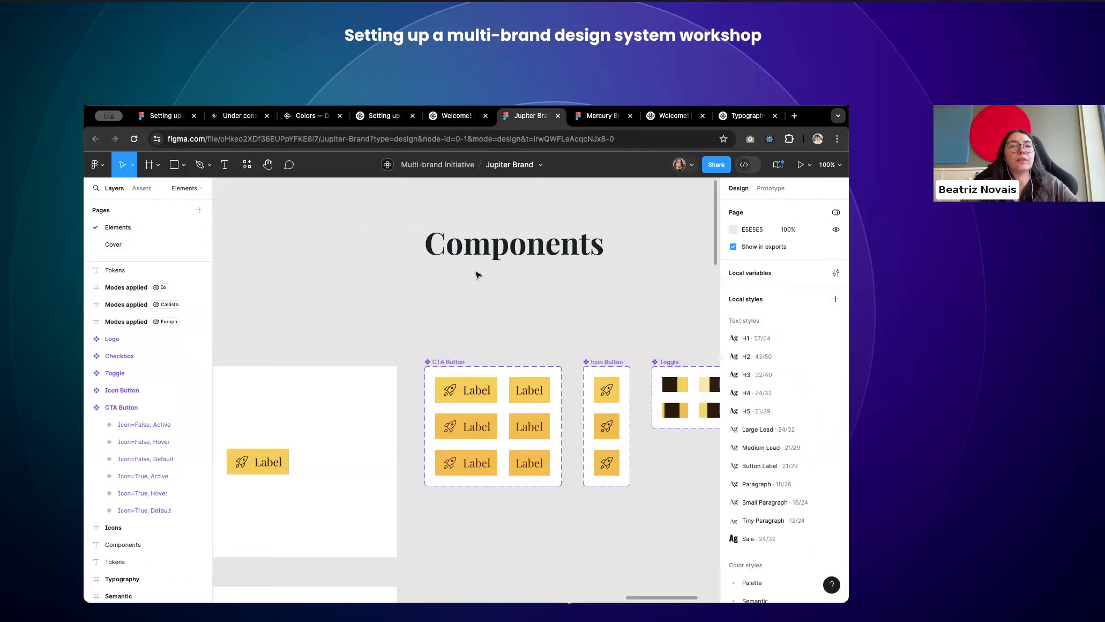
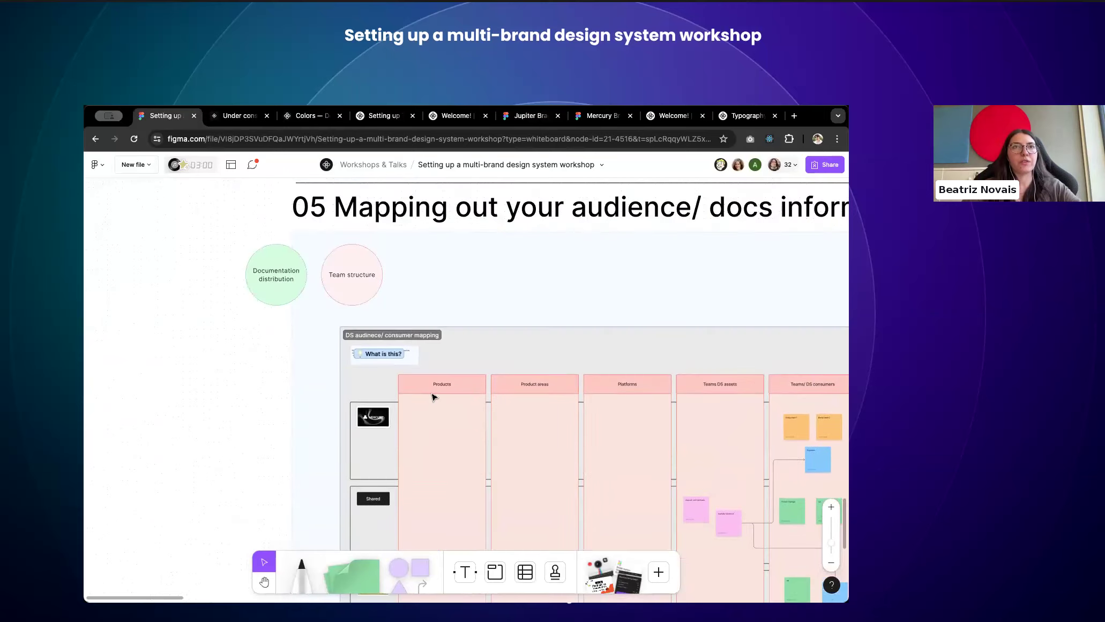
Step: Locate the Figma files beside the design system setup diagram on the FigJam board and zoom in on the plugin sync preview
scroll(434, 396, up, 10)
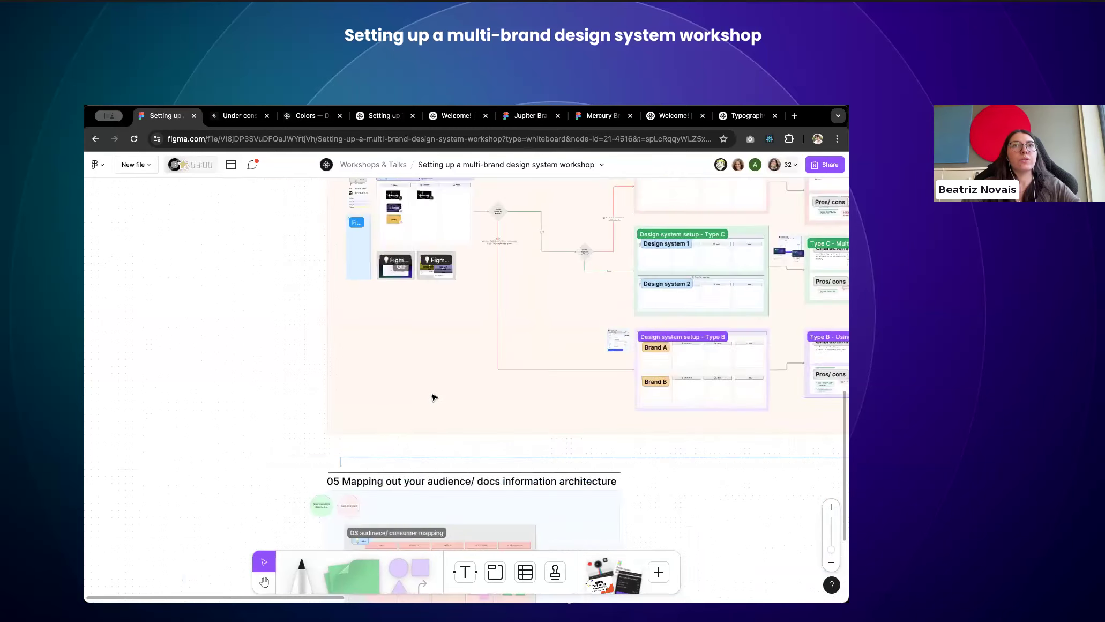
click(404, 326)
key(shift+2)
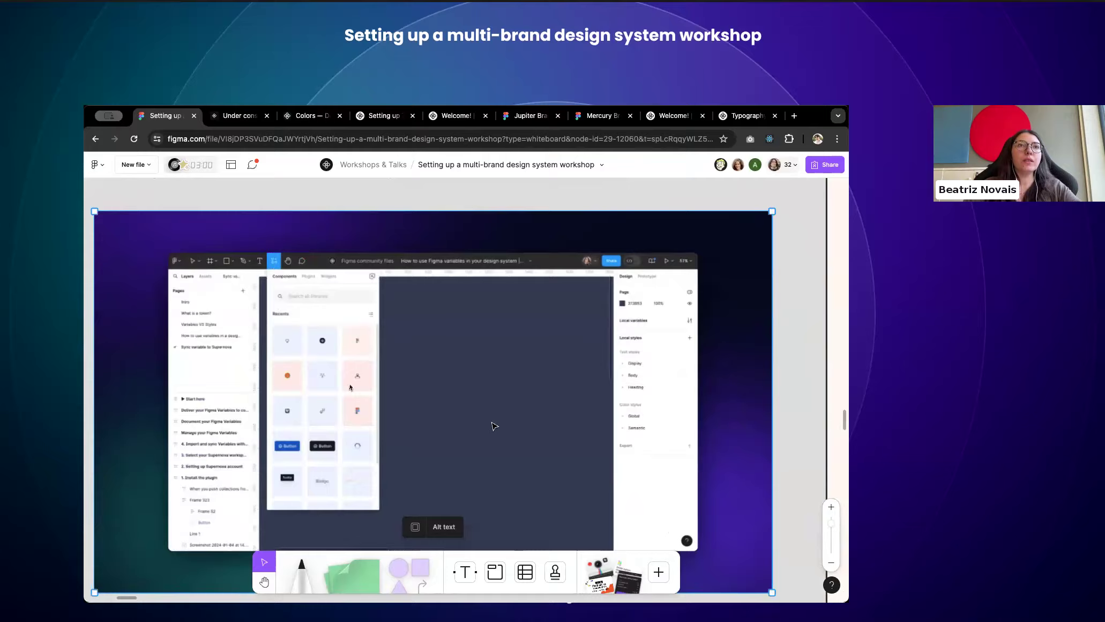
Step: Return to the Q&A section and reread the question about structuring Figma documents used as sources
scroll(494, 426, down, 10)
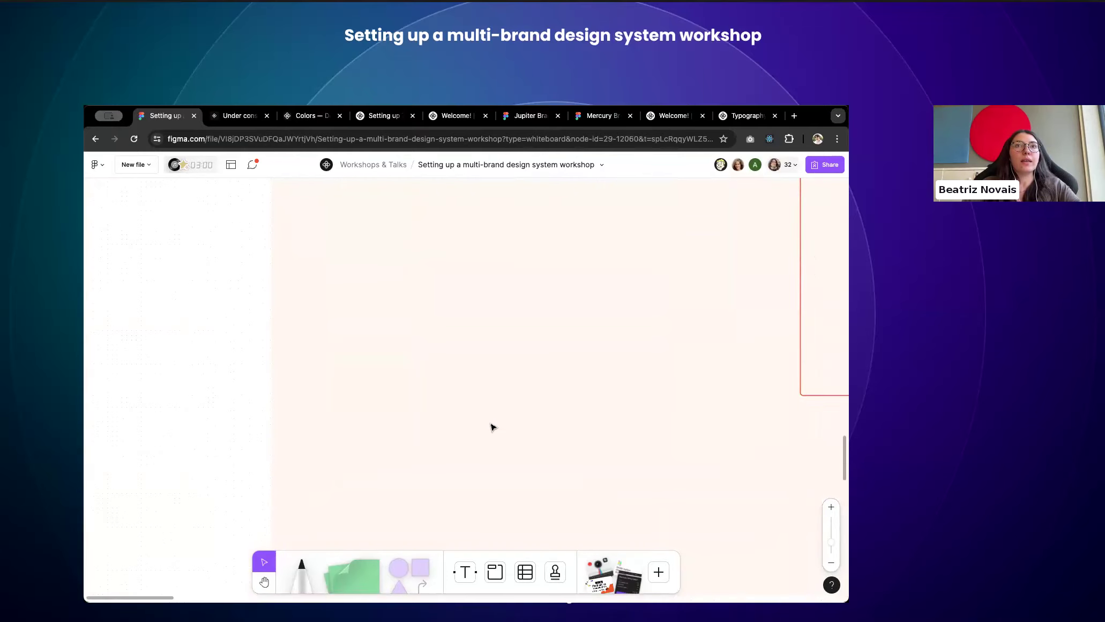
scroll(493, 426, down, 15)
scroll(359, 429, up, 10)
scroll(360, 426, down, 6)
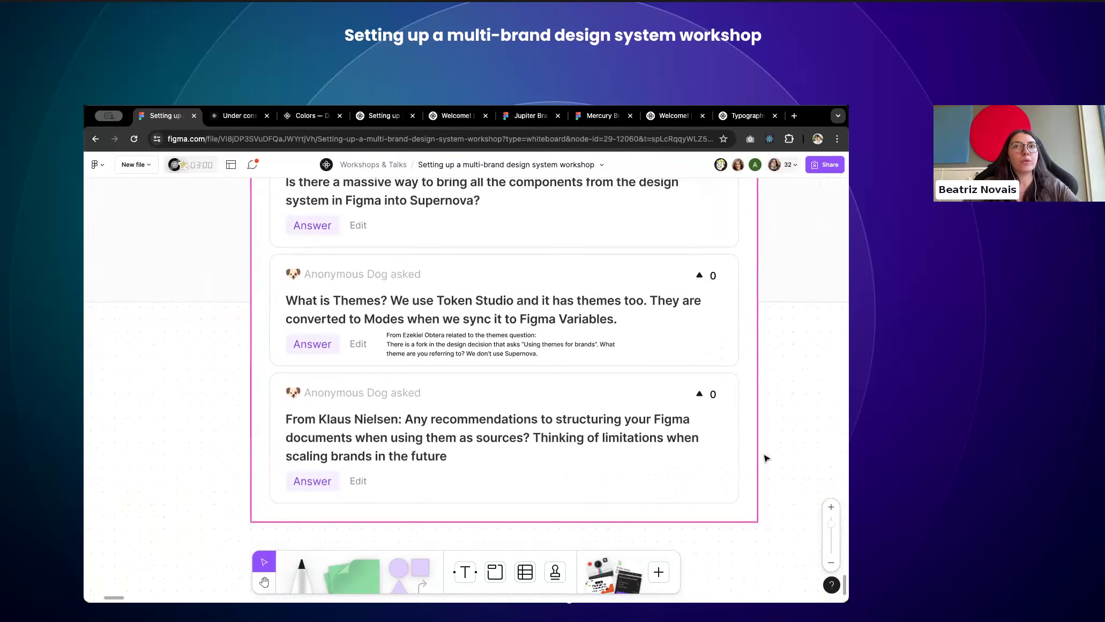
scroll(767, 459, right, 2)
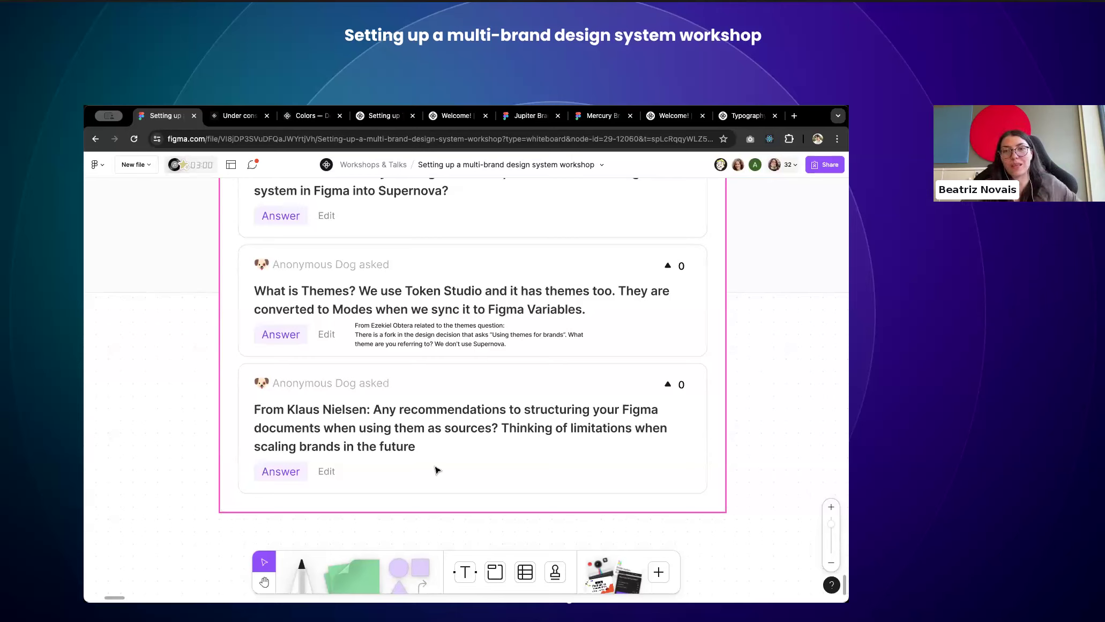
scroll(460, 453, down, 3)
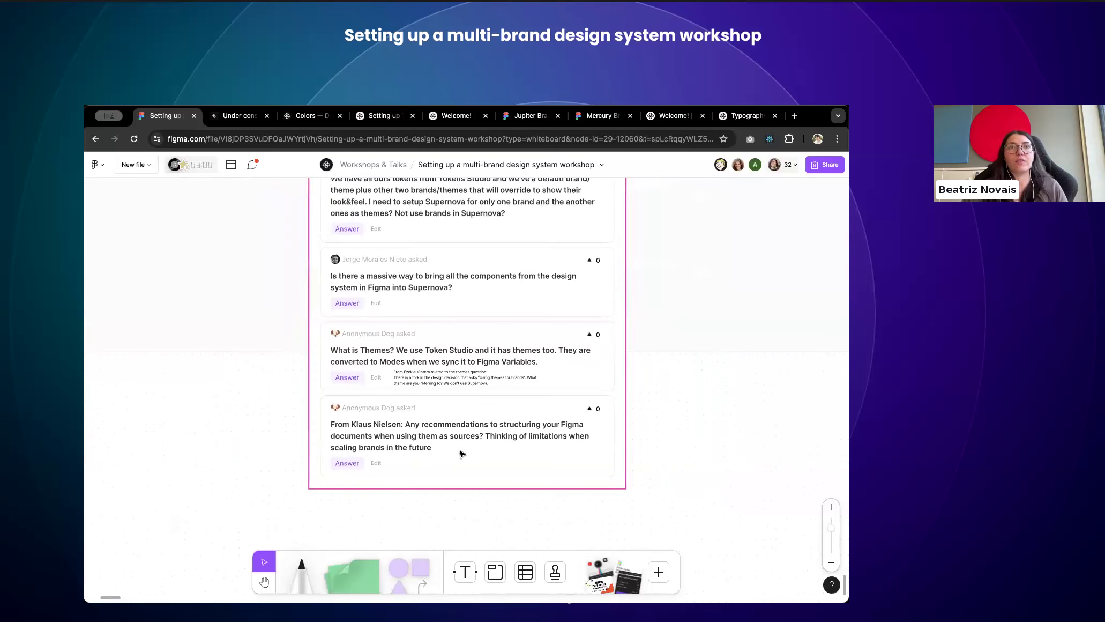
Step: Show the State of Tokens Survey 2024 section, and read the top Ask anything question about working component examples with code preview
scroll(460, 454, down, 3)
scroll(460, 453, right, 5)
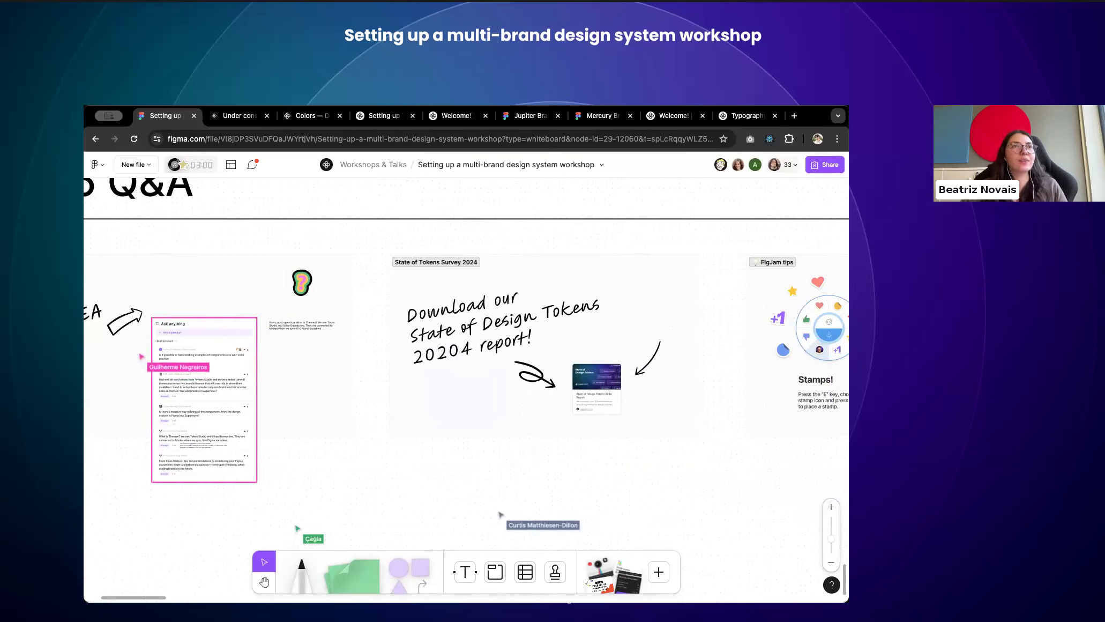
scroll(371, 453, up, 5)
scroll(371, 452, up, 3)
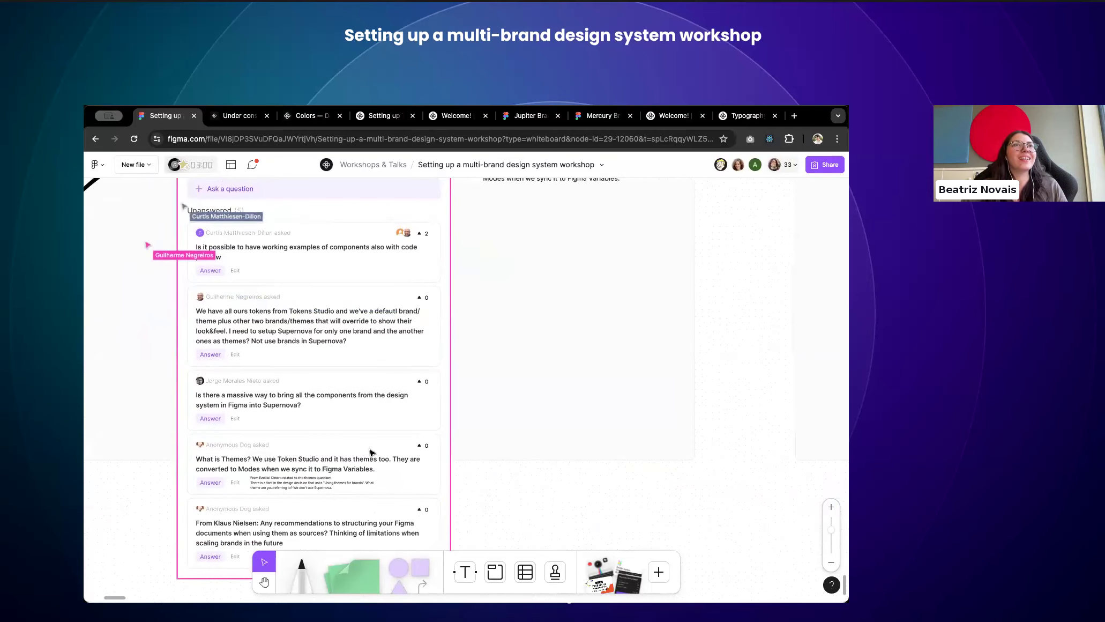
scroll(371, 452, up, 3)
scroll(323, 307, up, 5)
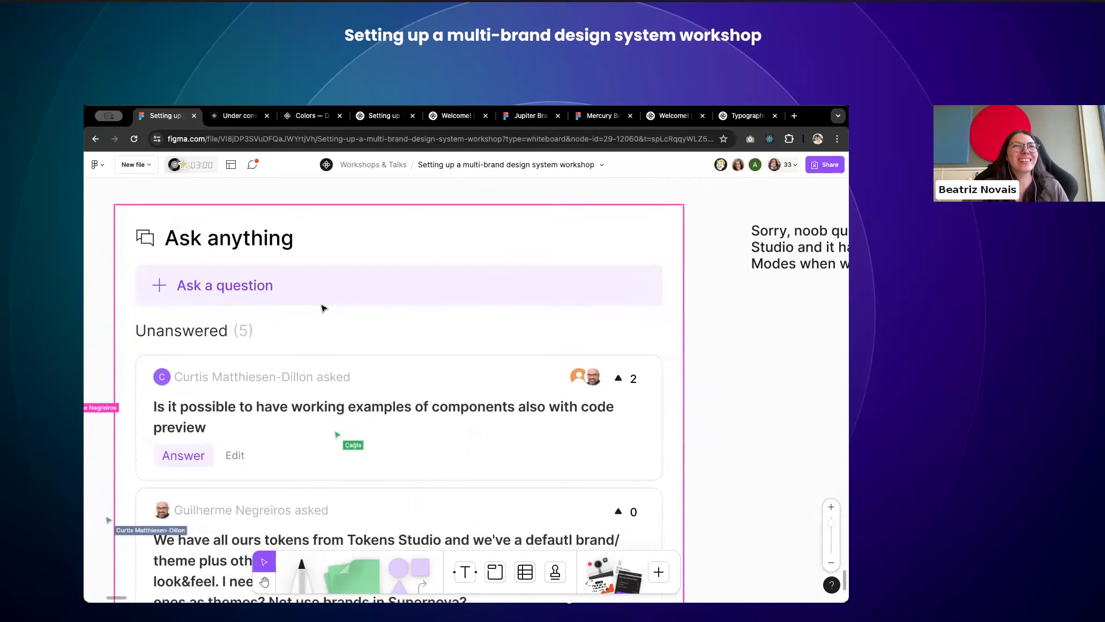
scroll(323, 307, down, 1)
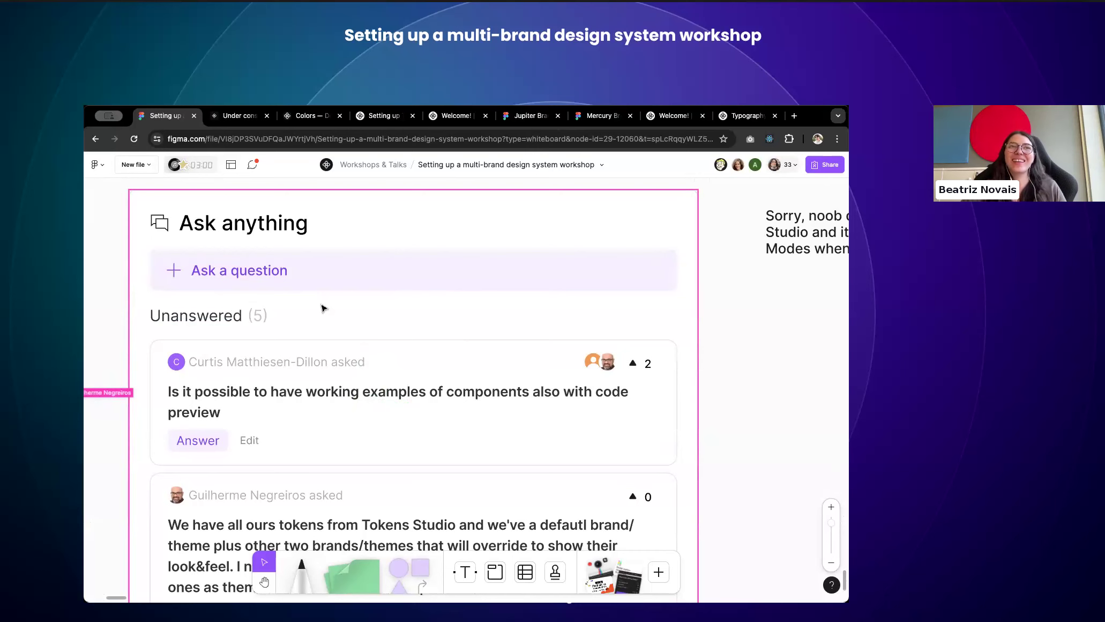
scroll(322, 307, down, 2)
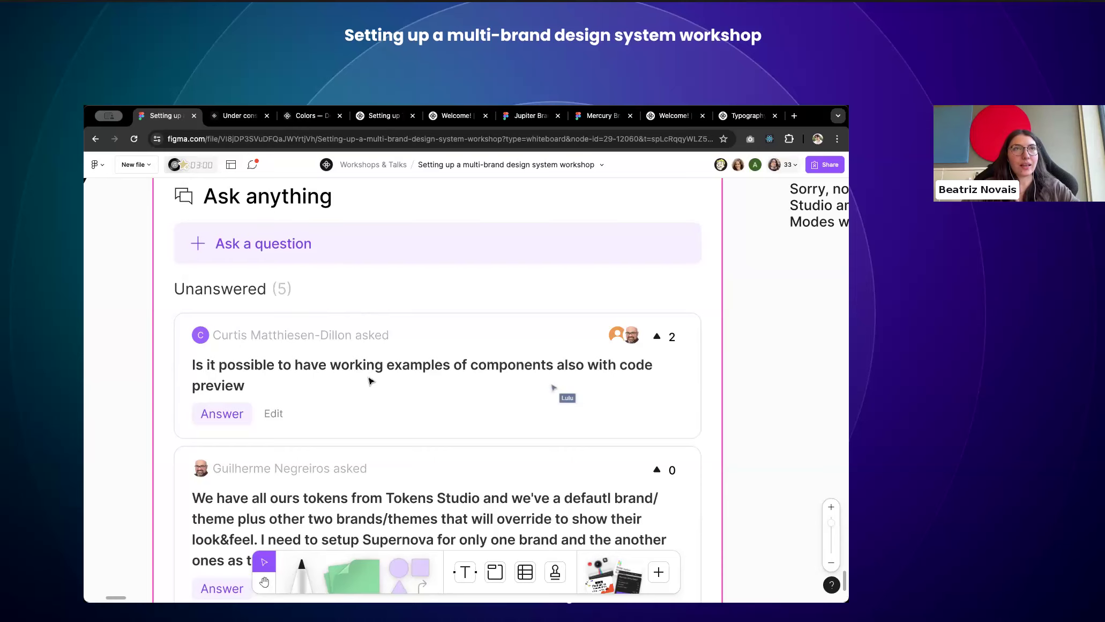
Step: Switch to Supernova's documentation and insert a Code block at the end of the Mercury tab of the Design tokens page
click(234, 119)
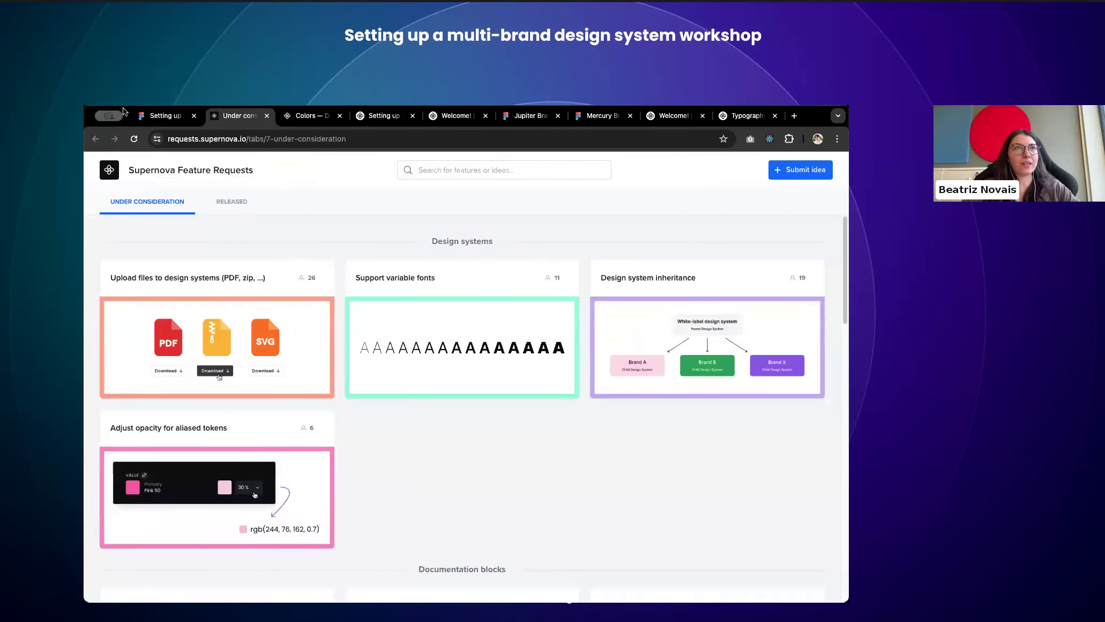
click(311, 114)
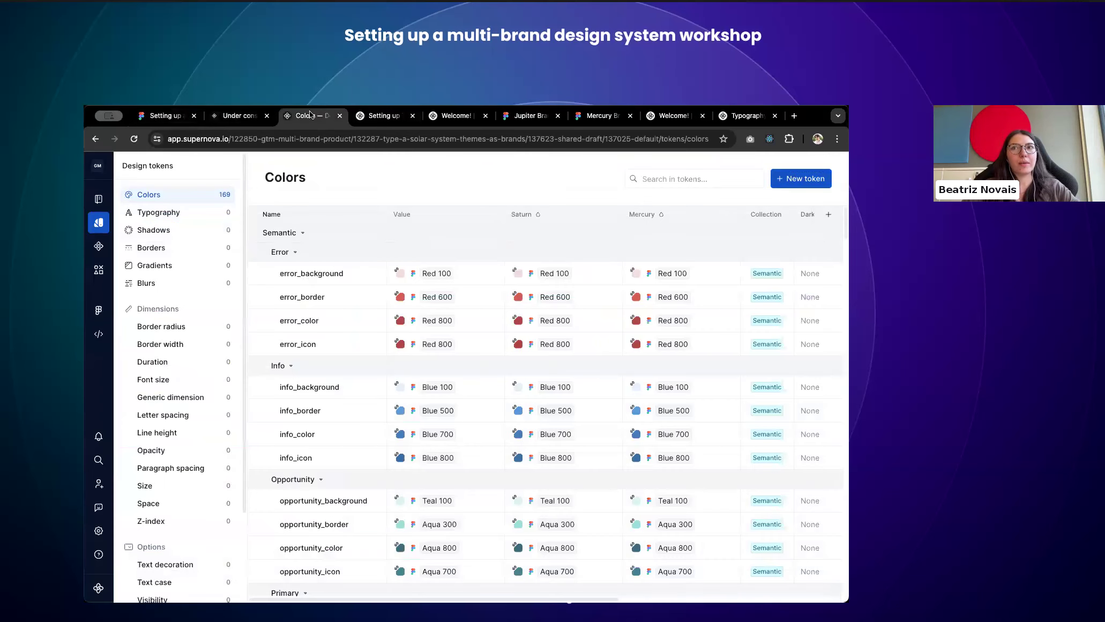
click(99, 200)
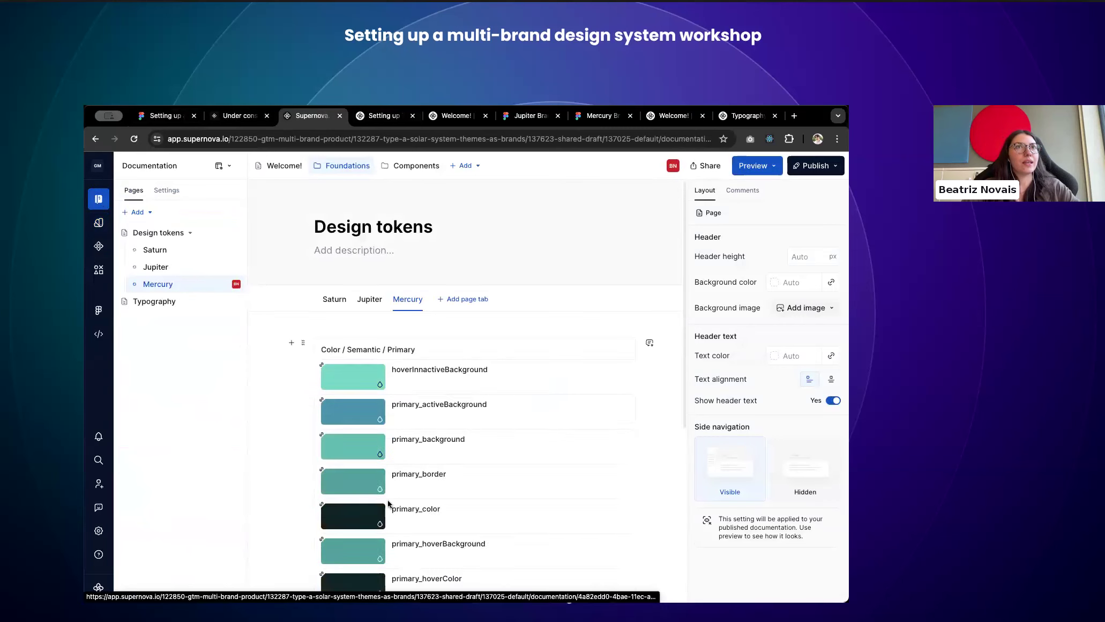
scroll(388, 499, down, 5)
click(388, 499)
text(/)
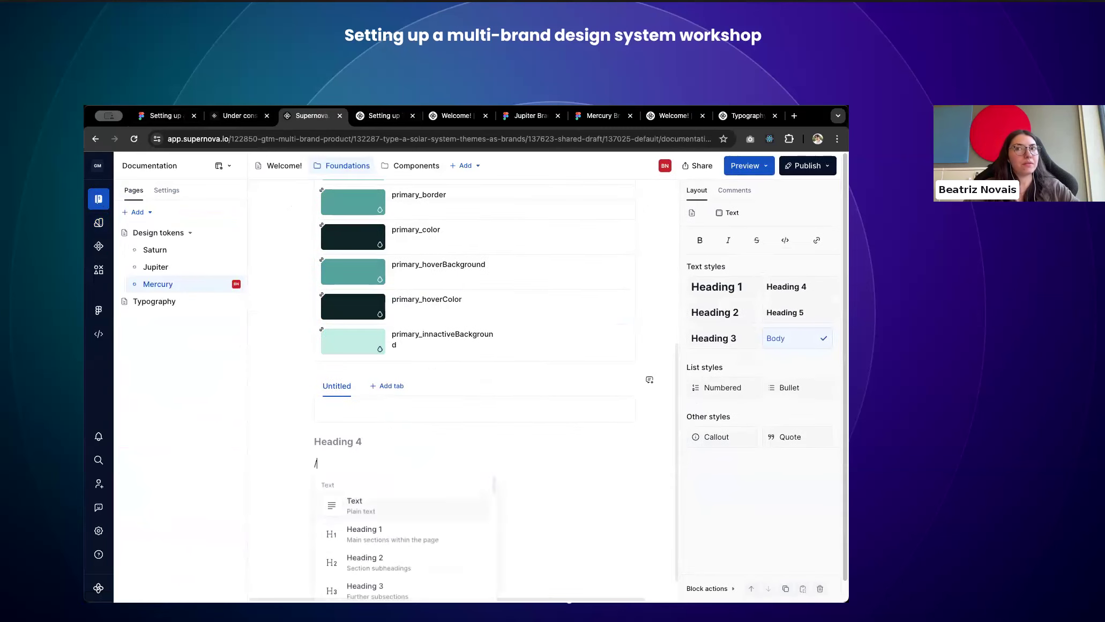
text(cod)
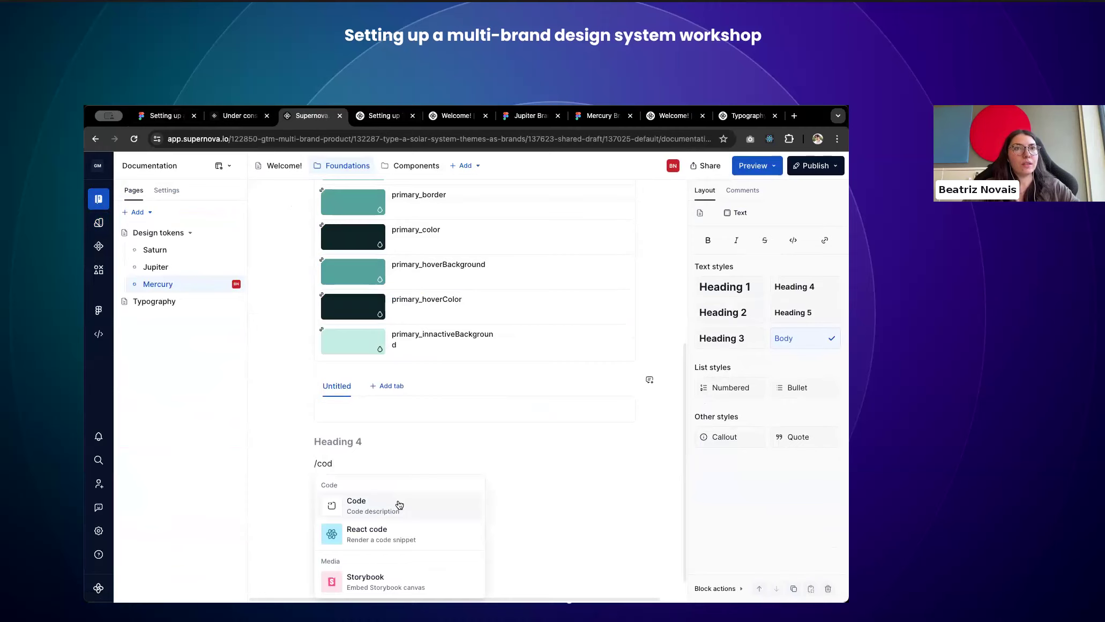
click(394, 503)
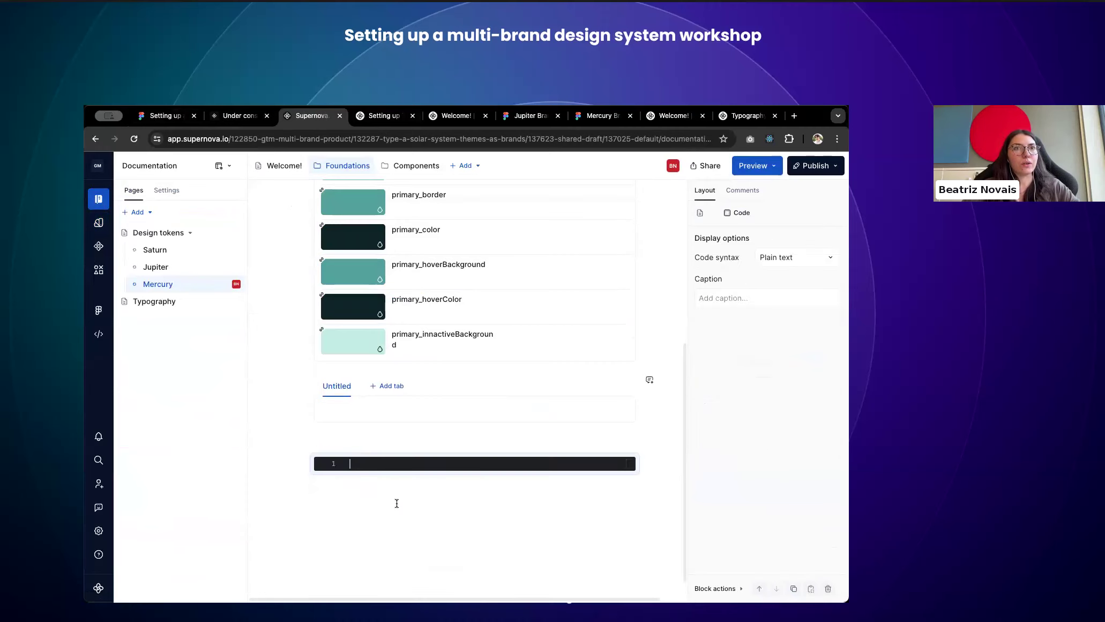
Step: Insert a React code block below the empty Code block
click(389, 504)
text(/re)
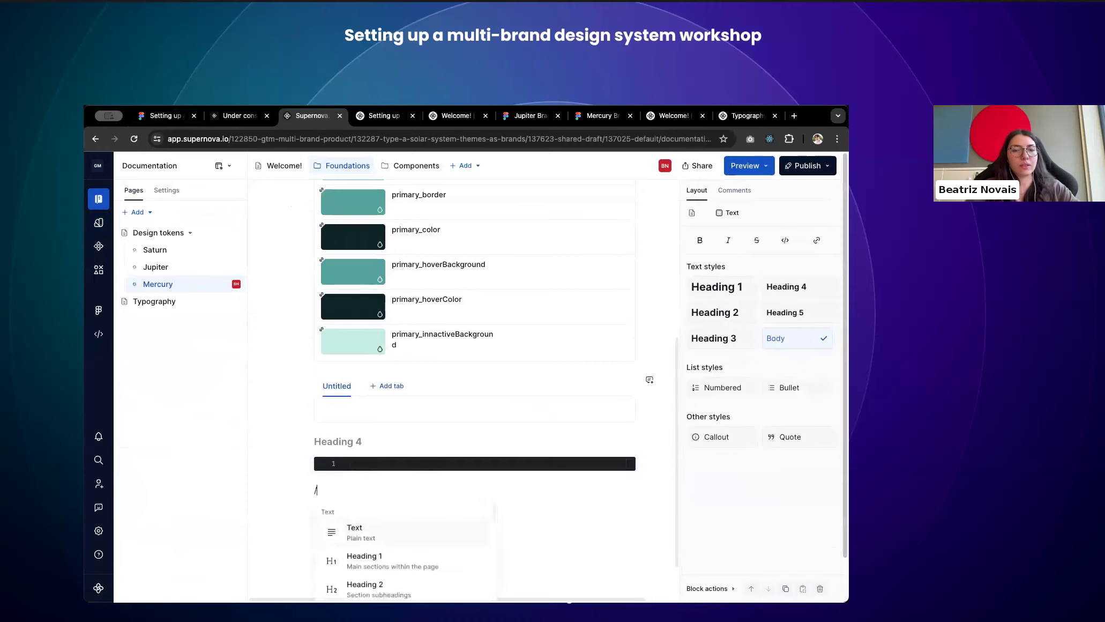
click(388, 368)
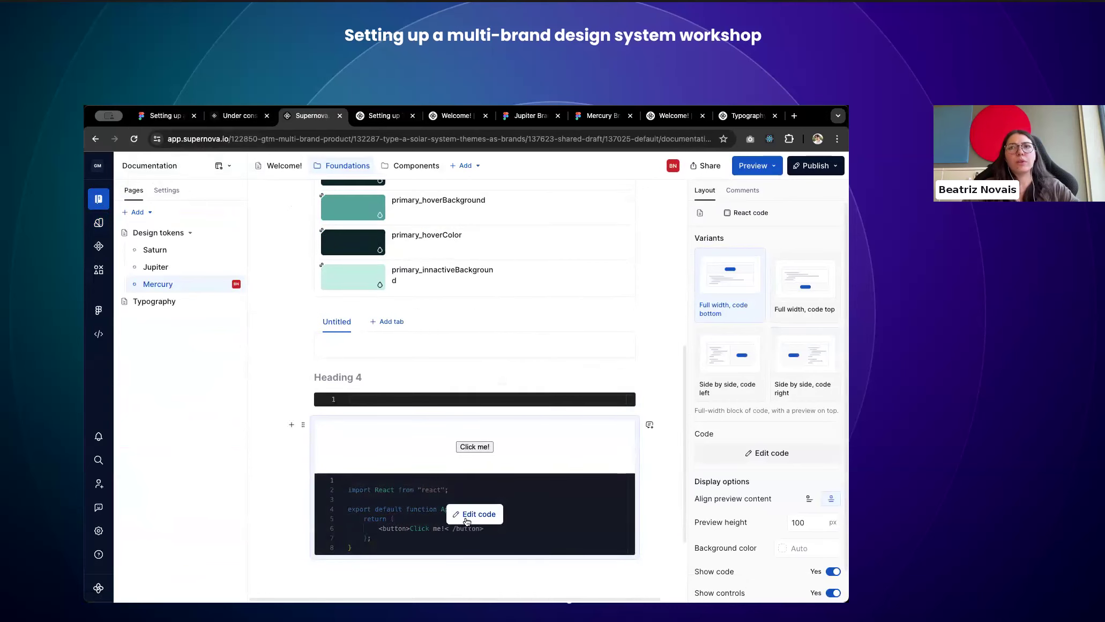
Step: Recheck the code preview question on the FigJam board and return to the React code block in Supernova
click(154, 123)
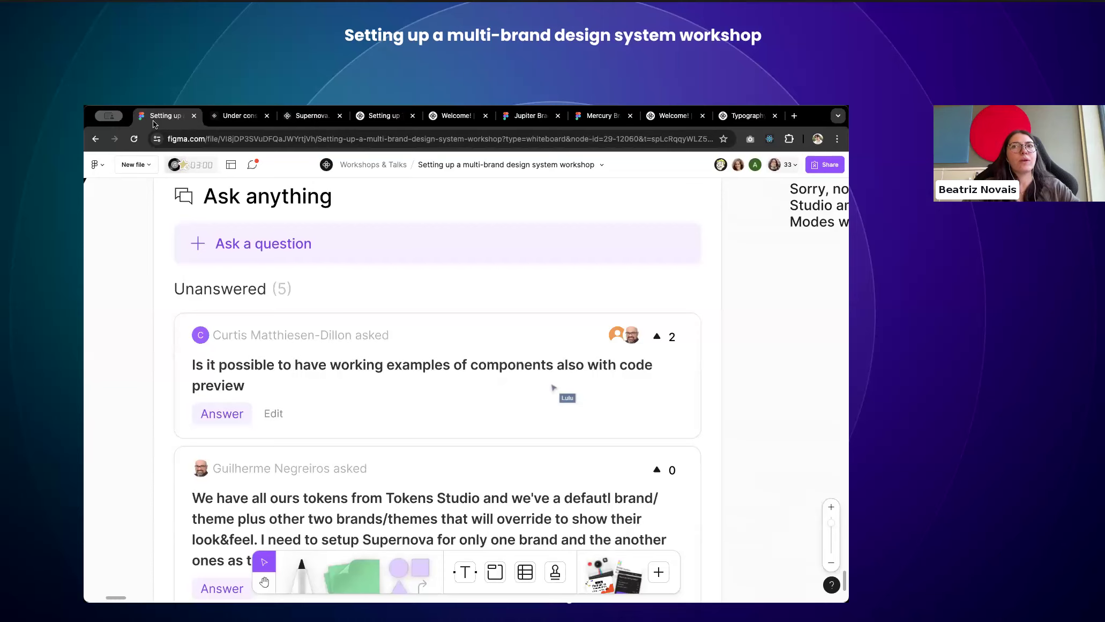
click(236, 117)
click(314, 117)
mouse_move(513, 486)
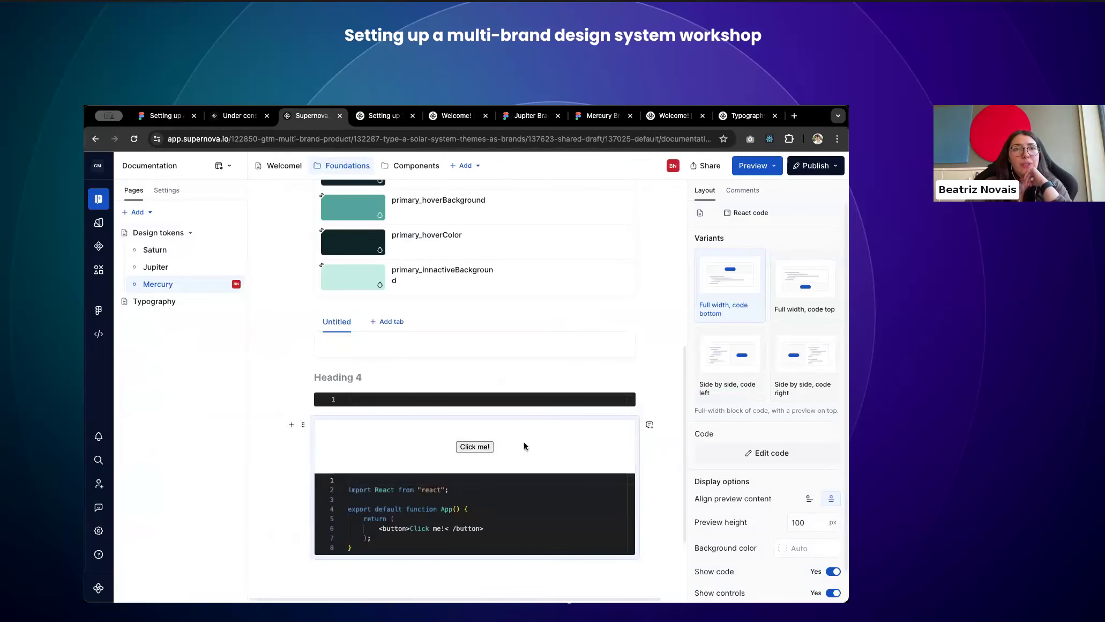
scroll(466, 520, down, 1)
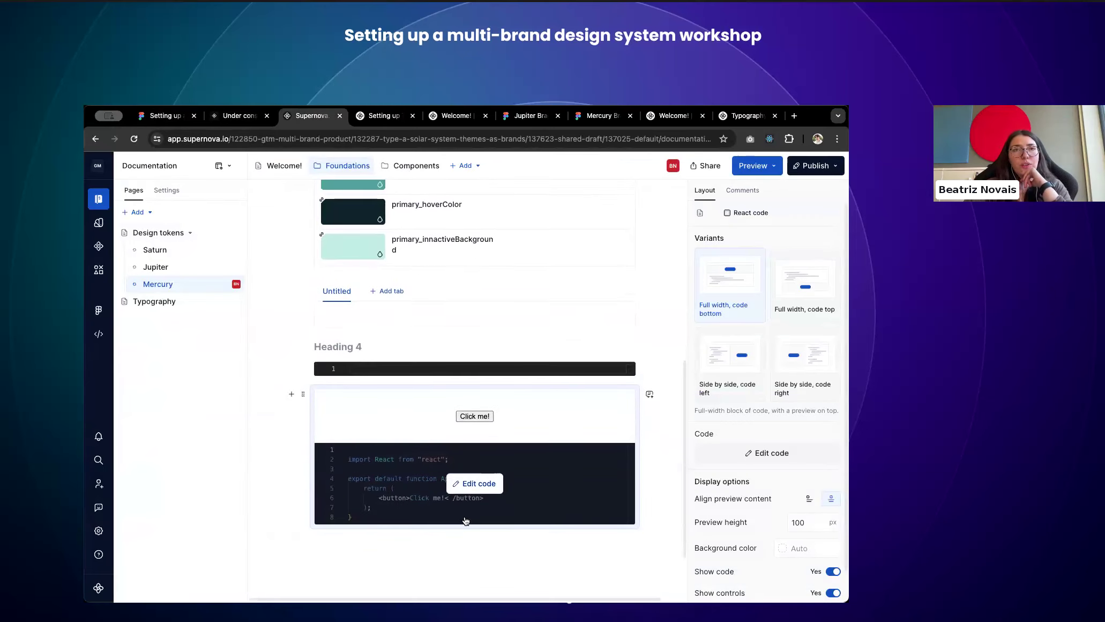
Step: Open the React block's code, highlight devDependencies in its global dependencies, and close the editor without saving
click(461, 480)
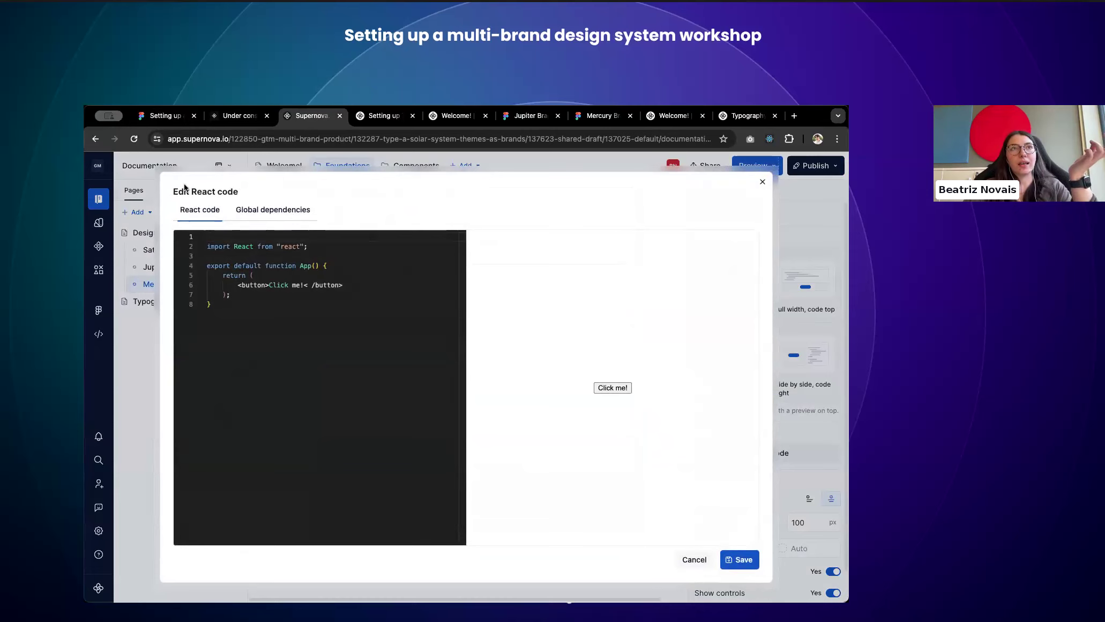
click(283, 213)
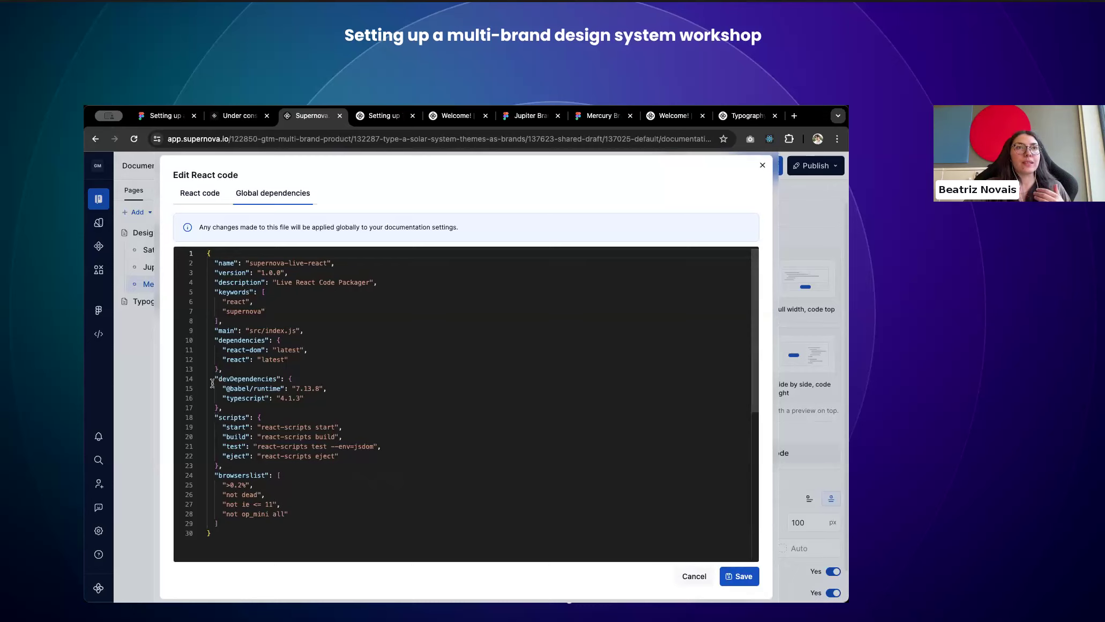
drag(214, 378, 317, 398)
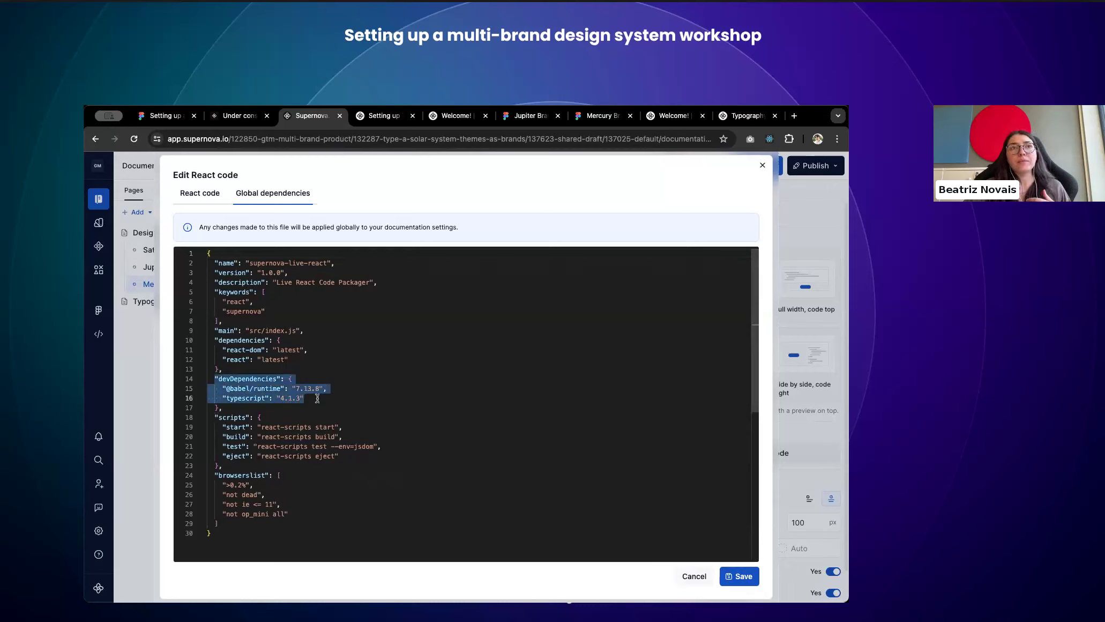
click(197, 194)
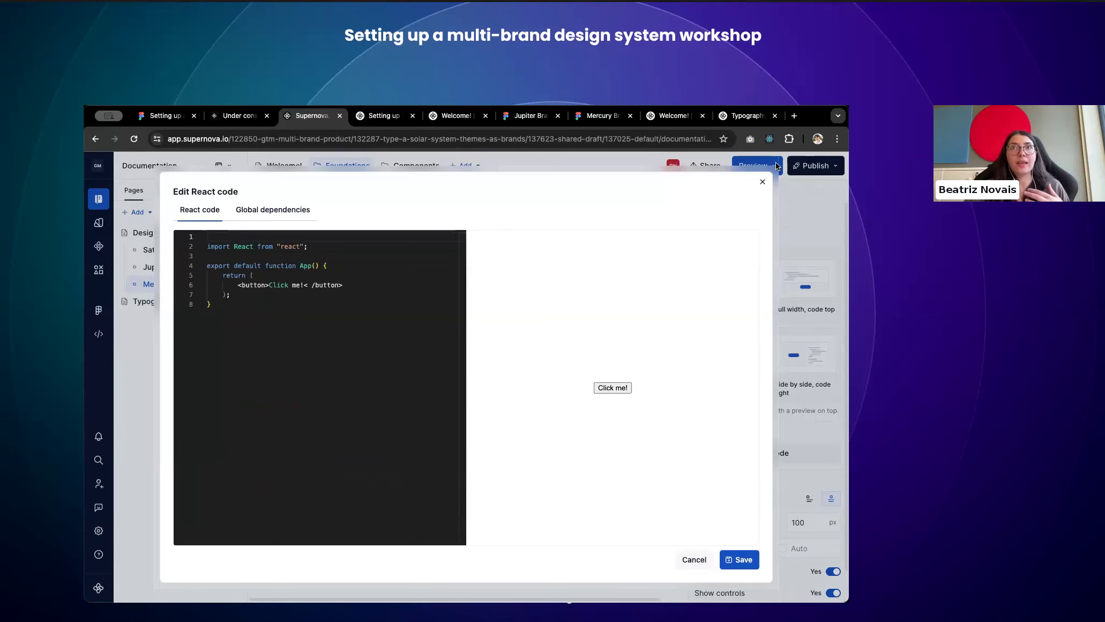
click(761, 183)
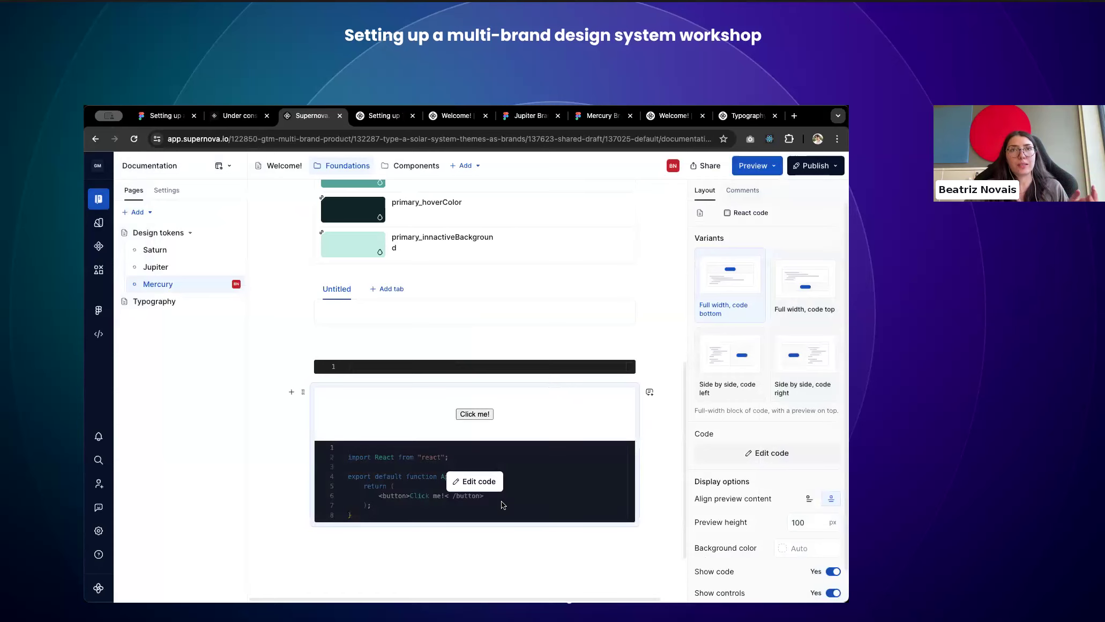
Step: Return to the FigJam Q&A board and show the question on how Supernova themes appear in the exported code repo
mouse_move(464, 453)
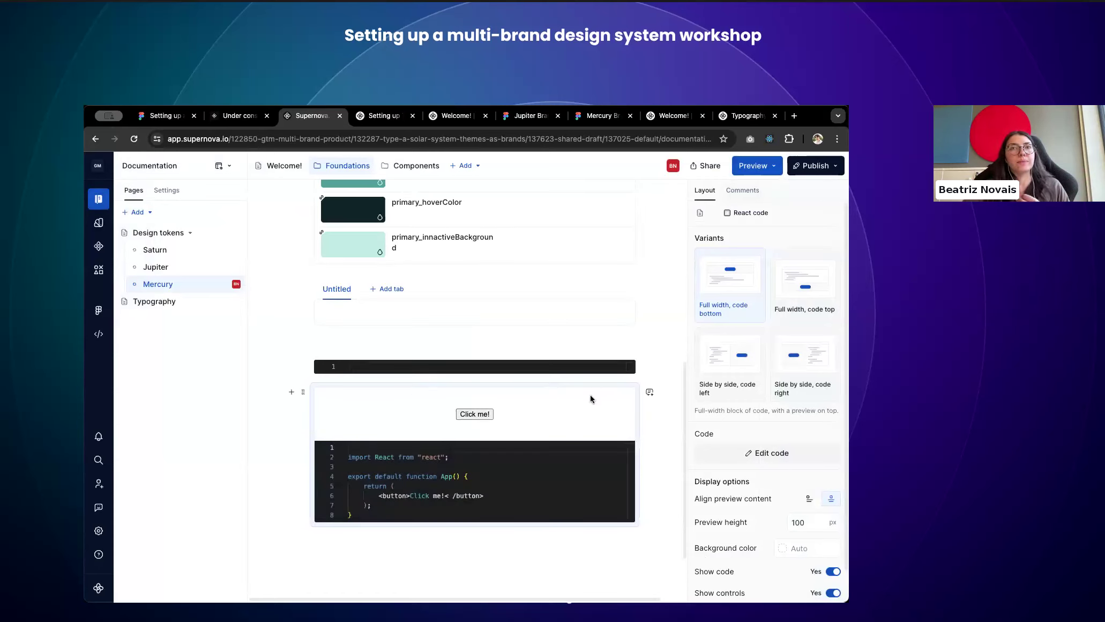
mouse_move(421, 492)
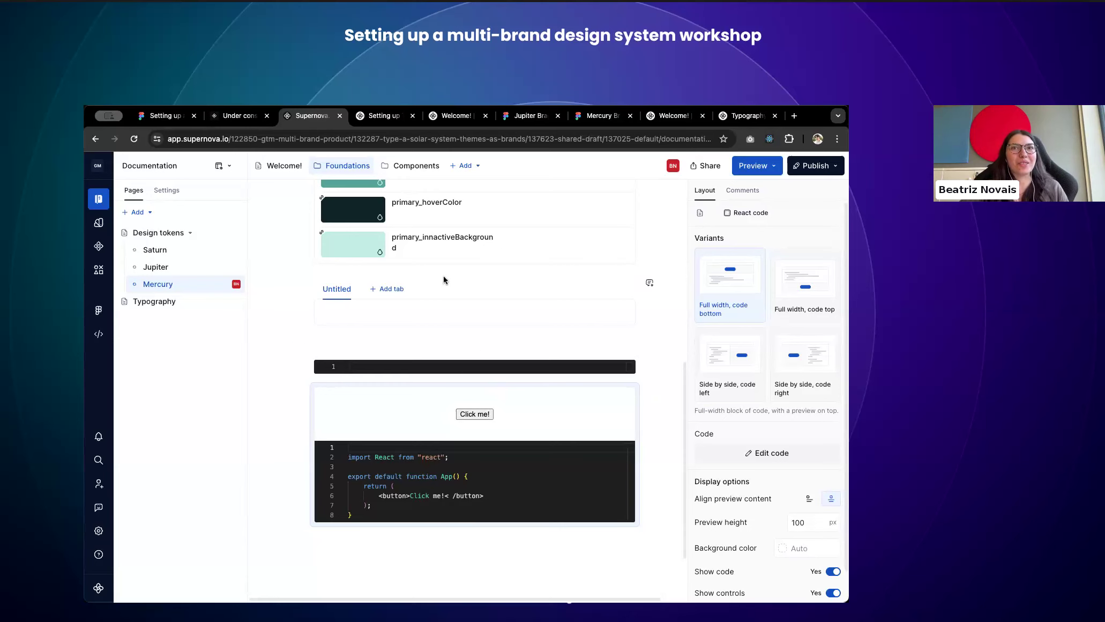
key(super+1)
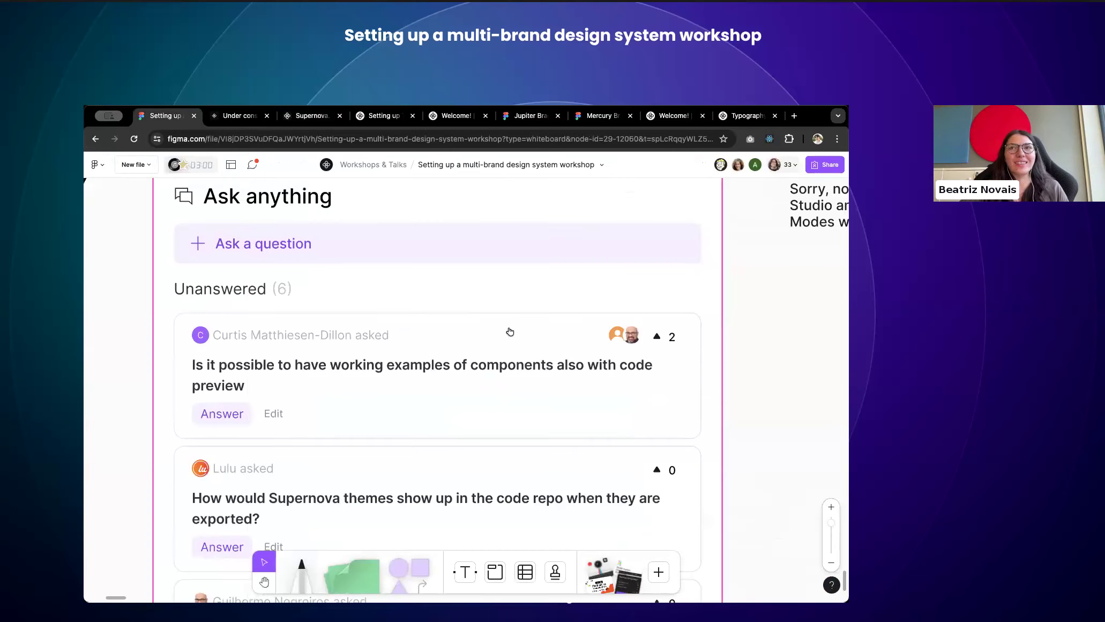